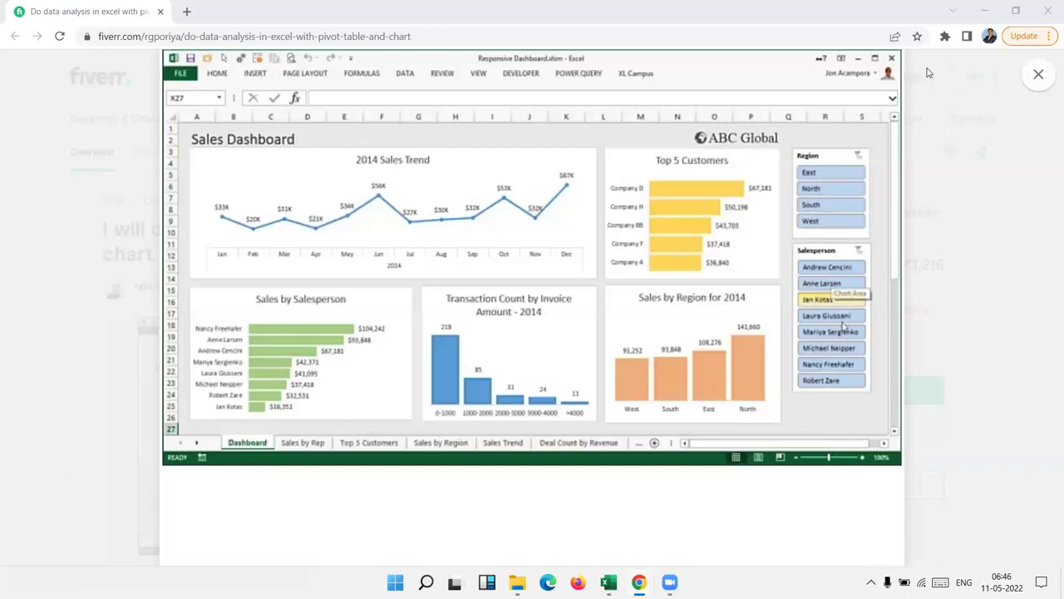
Step: Leave the Fiverr gig page and bring up workbook Book8 with the order data sheet
key(ctrl+l)
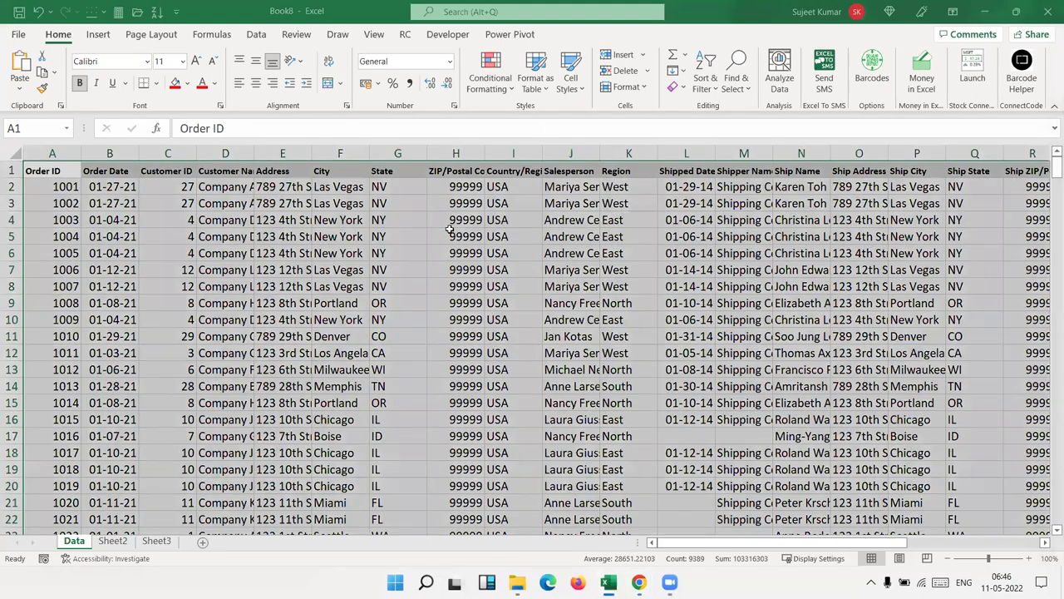
key(Right)
key(Down)
key(ctrl+Down)
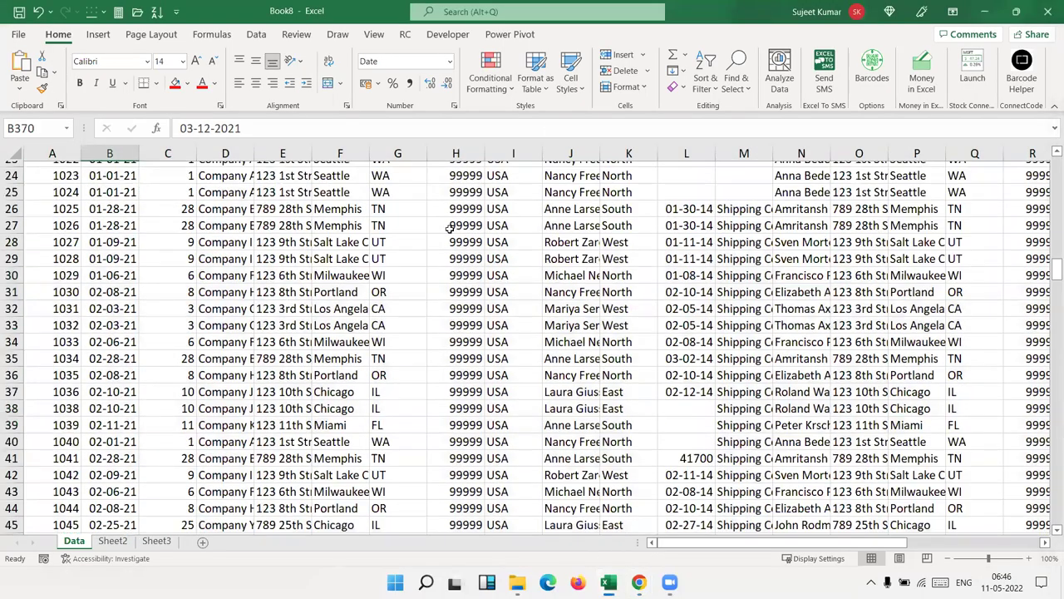
key(ctrl+Down)
key(ctrl+Up)
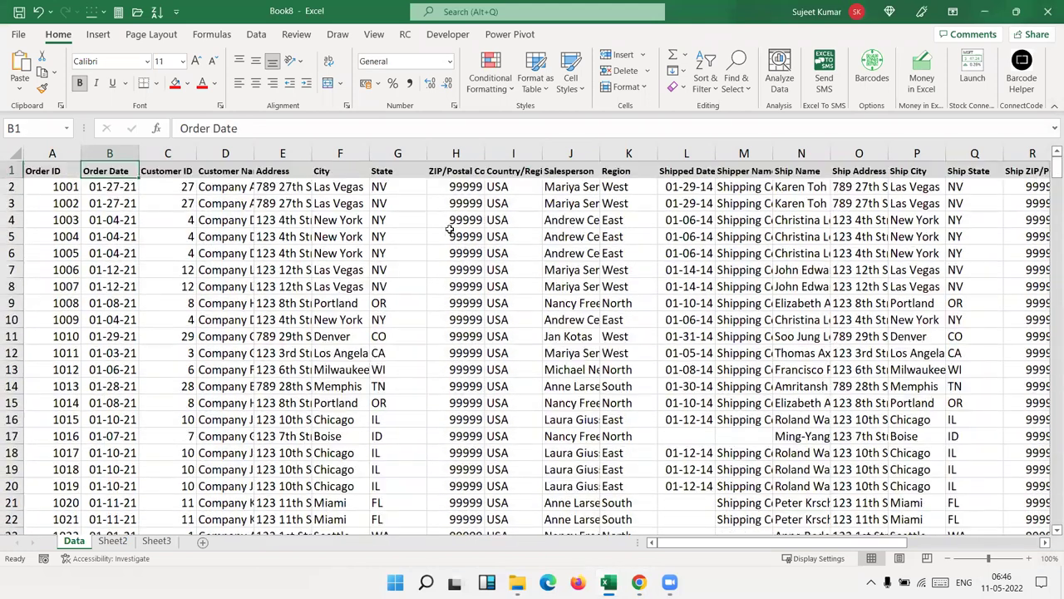
key(Right)
key(Right)
key(Right)
key(Right)
key(Right)
key(Right)
key(Right)
key(Right)
key(ctrl+Home)
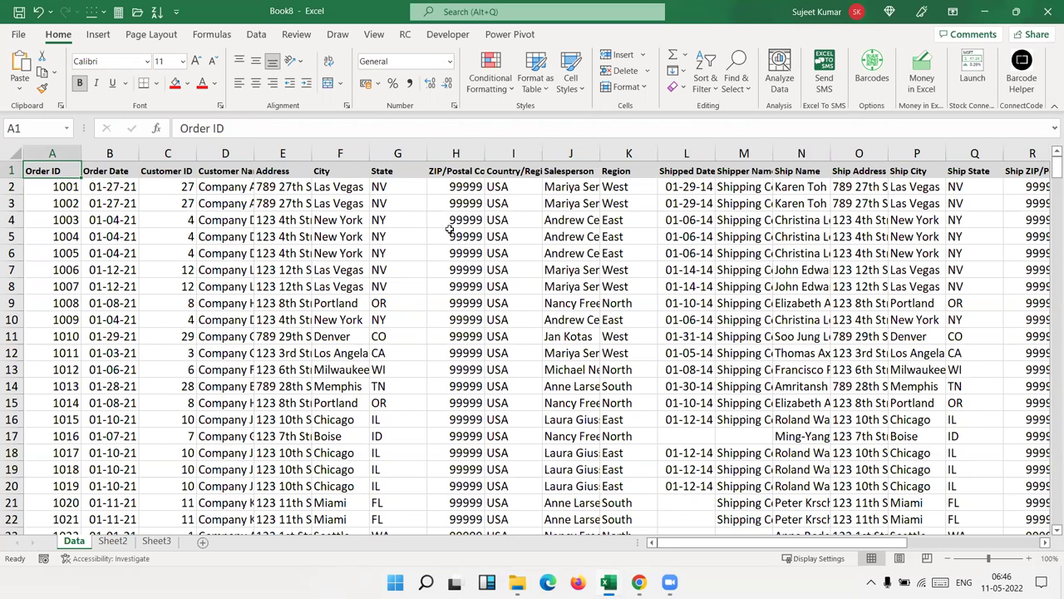
key(Right)
key(Down)
key(Down)
key(Down)
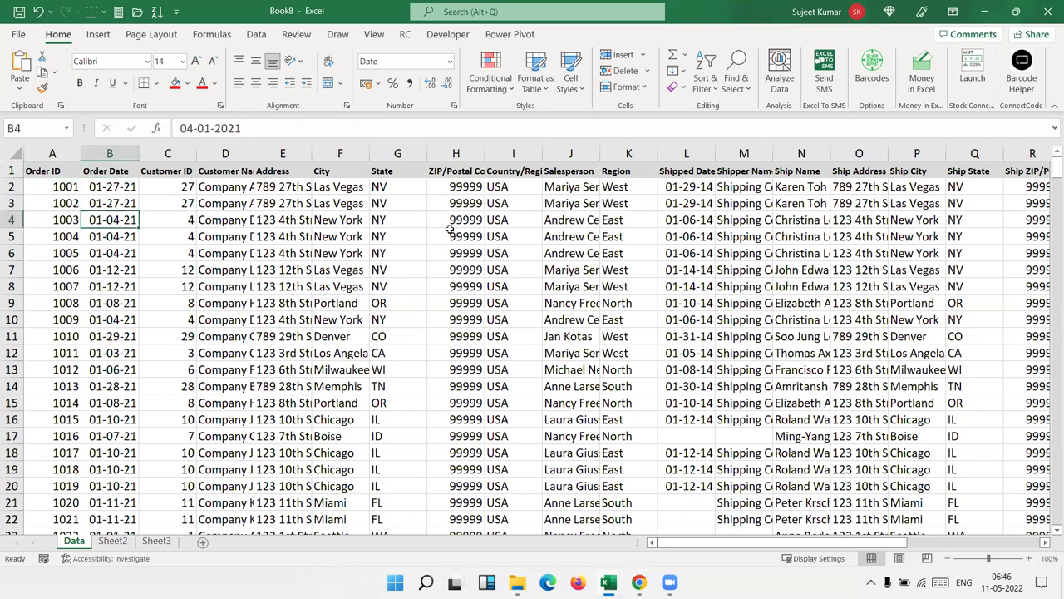
key(Up)
key(Up)
key(Up)
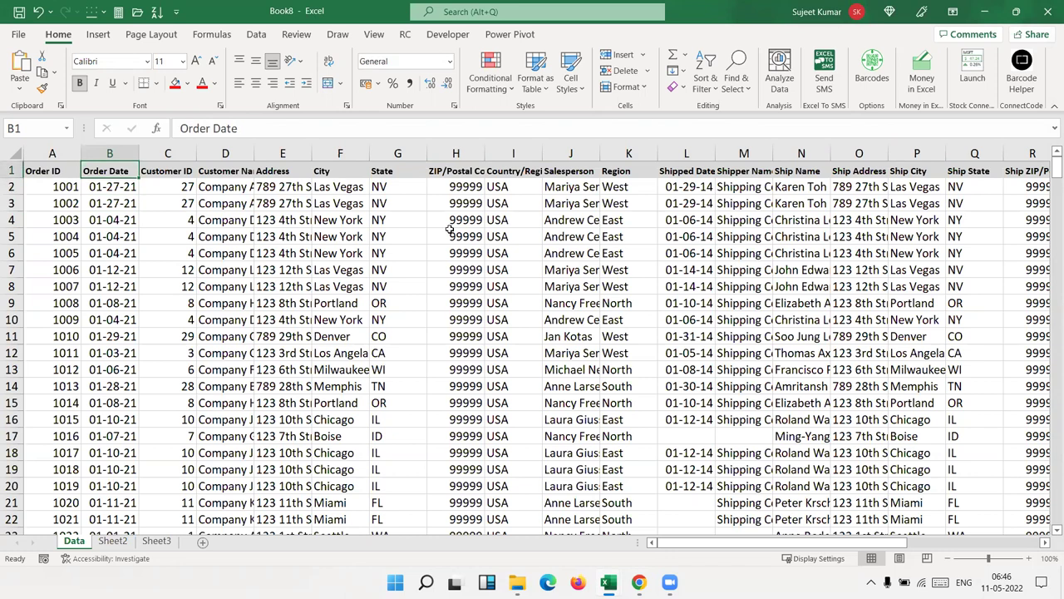
key(Right)
key(Right)
key(Down)
key(Down)
key(Down)
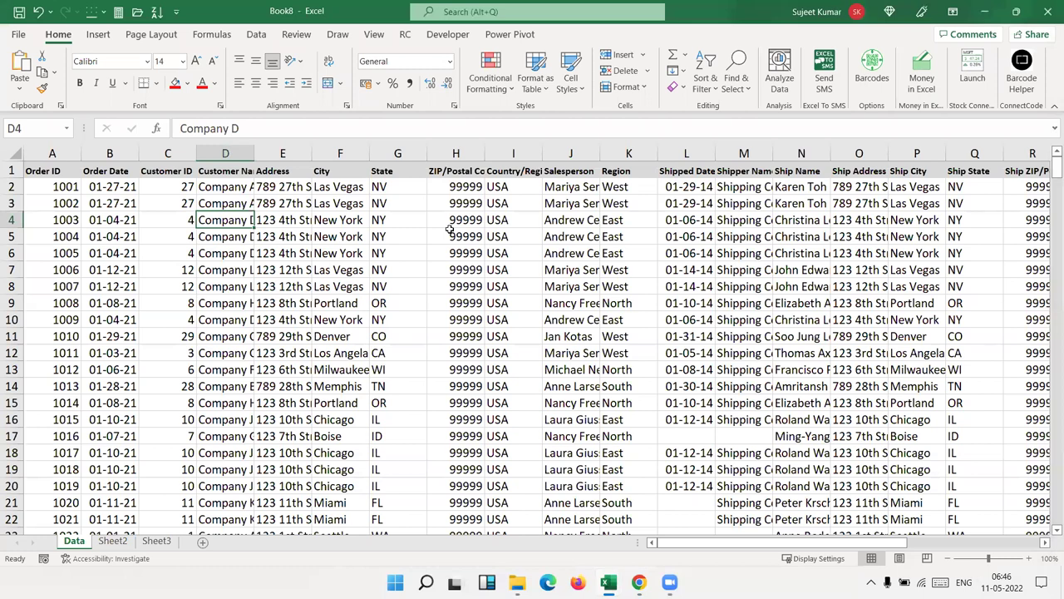
key(Right)
key(Right)
key(Right)
key(Right)
key(Right)
key(Right)
key(Up)
key(Up)
key(Up)
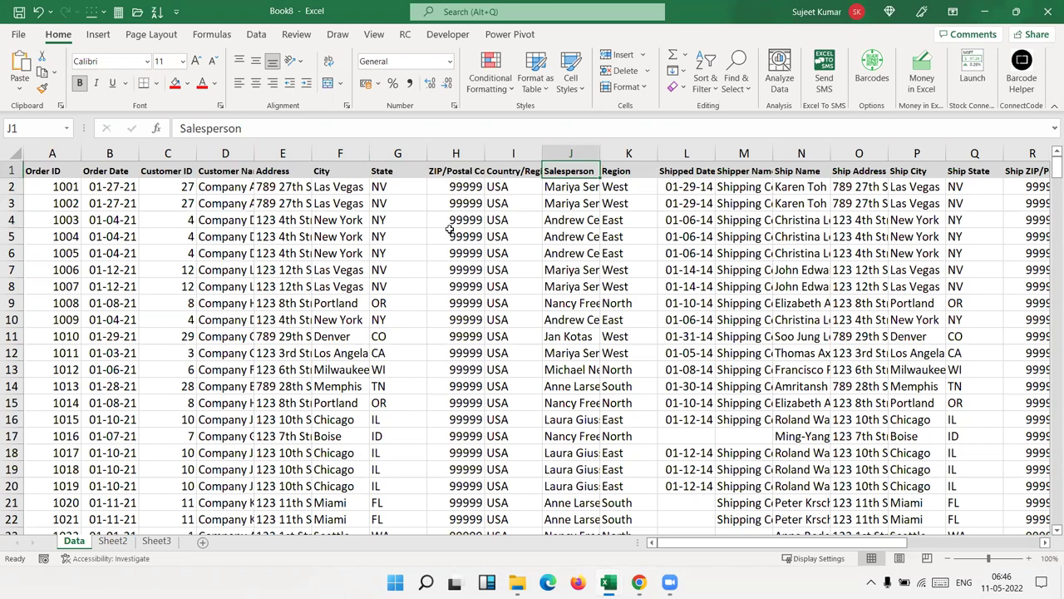
key(Down)
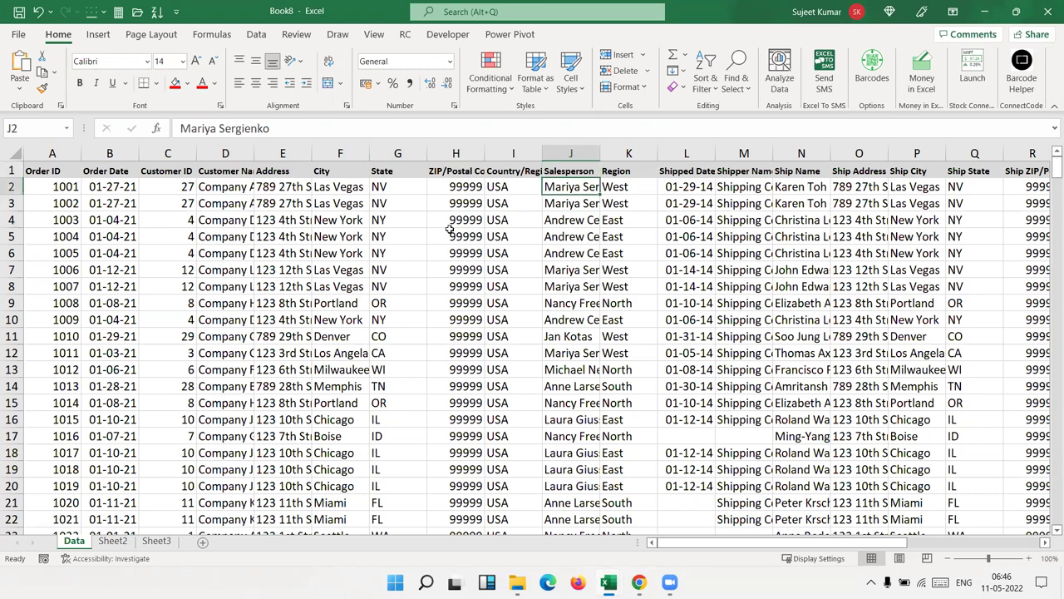
key(Right)
key(Right)
key(Right)
key(Right)
key(Right)
key(Right)
key(Right)
key(Right)
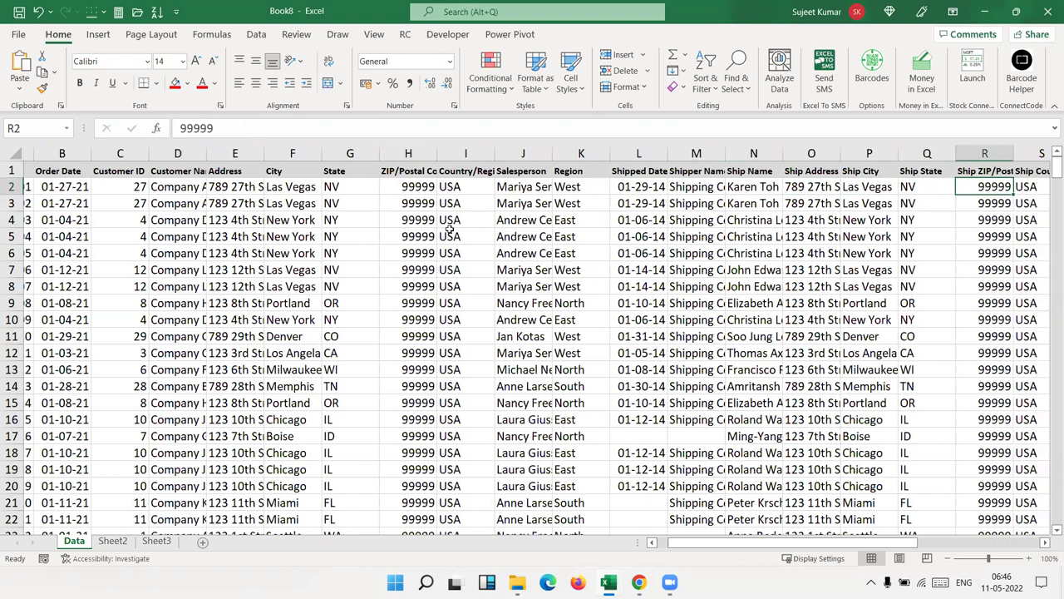
key(Right)
key(Right)
key(Right)
key(Right)
key(Right)
key(Right)
key(Right)
key(Right)
key(Right)
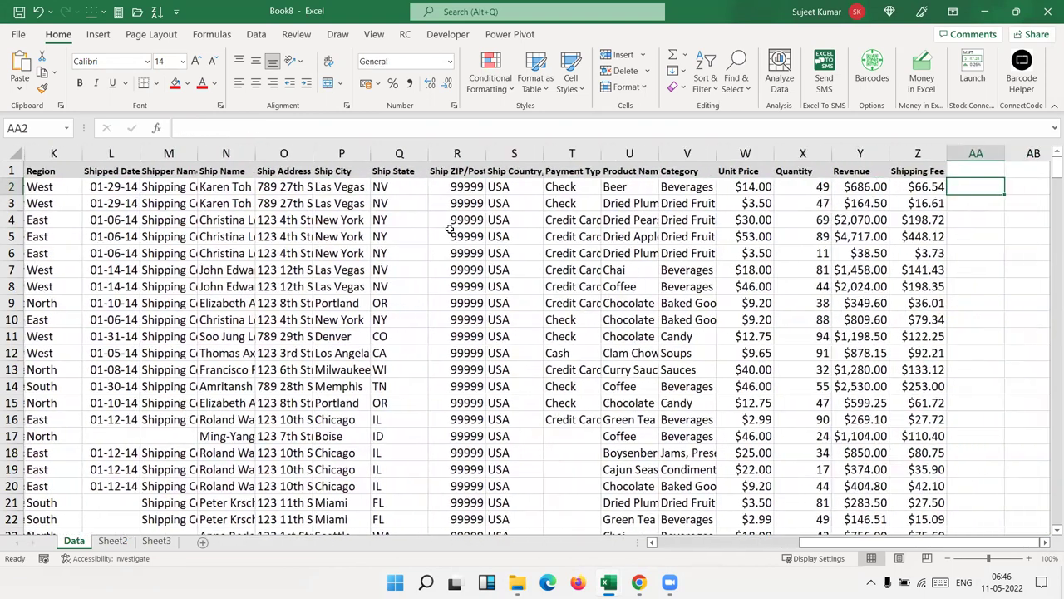
key(Left)
key(Left)
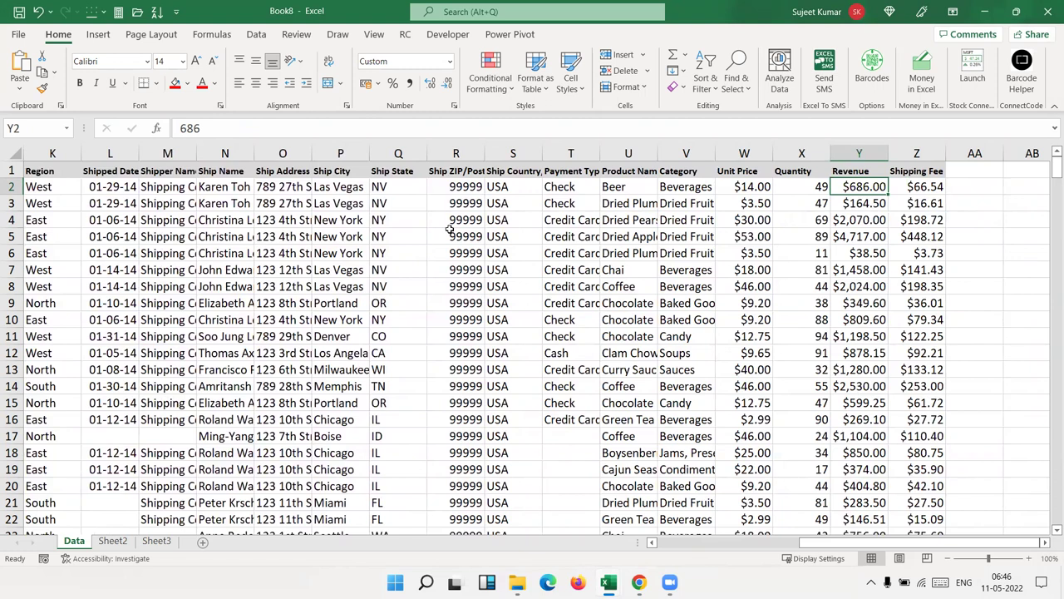
key(Left)
key(Left)
key(Left)
key(Left)
key(Left)
key(Left)
key(Left)
key(Left)
key(Left)
key(Left)
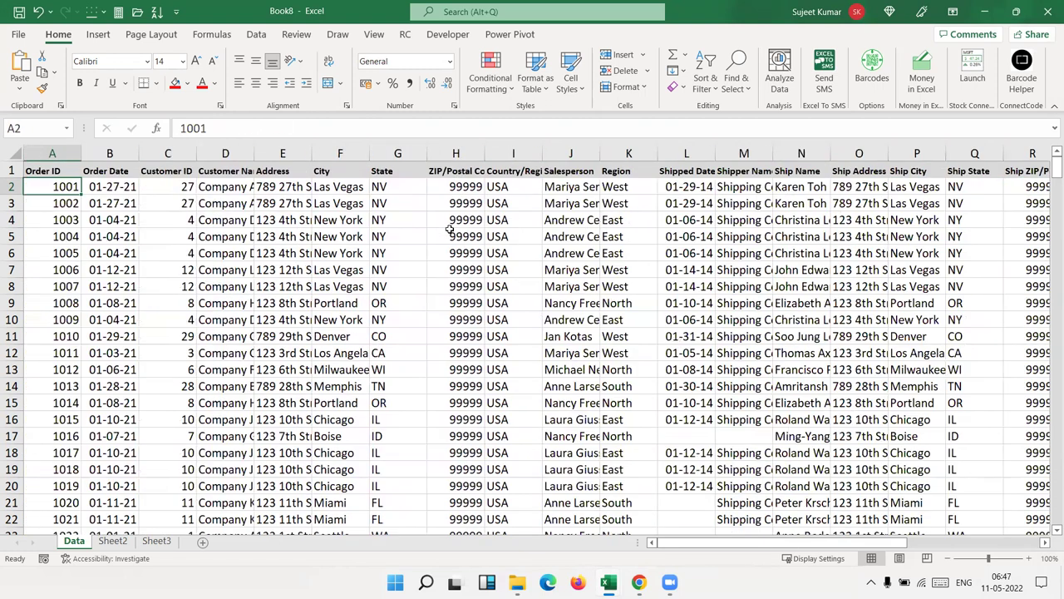
key(Right)
key(Right)
key(Right)
key(Right)
key(Right)
key(Right)
key(Right)
key(Right)
key(Right)
key(Right)
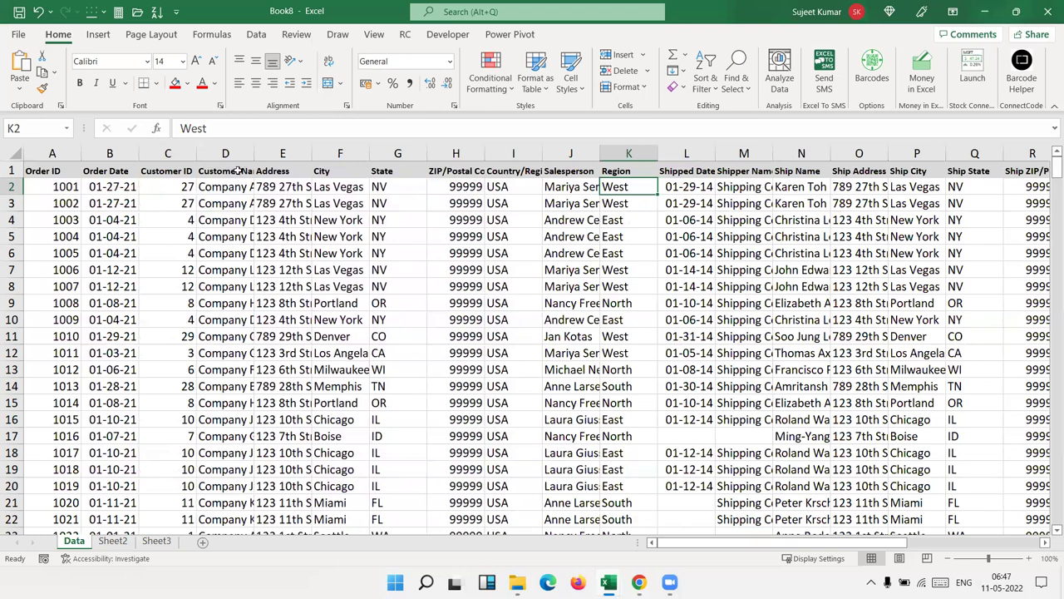
click(66, 172)
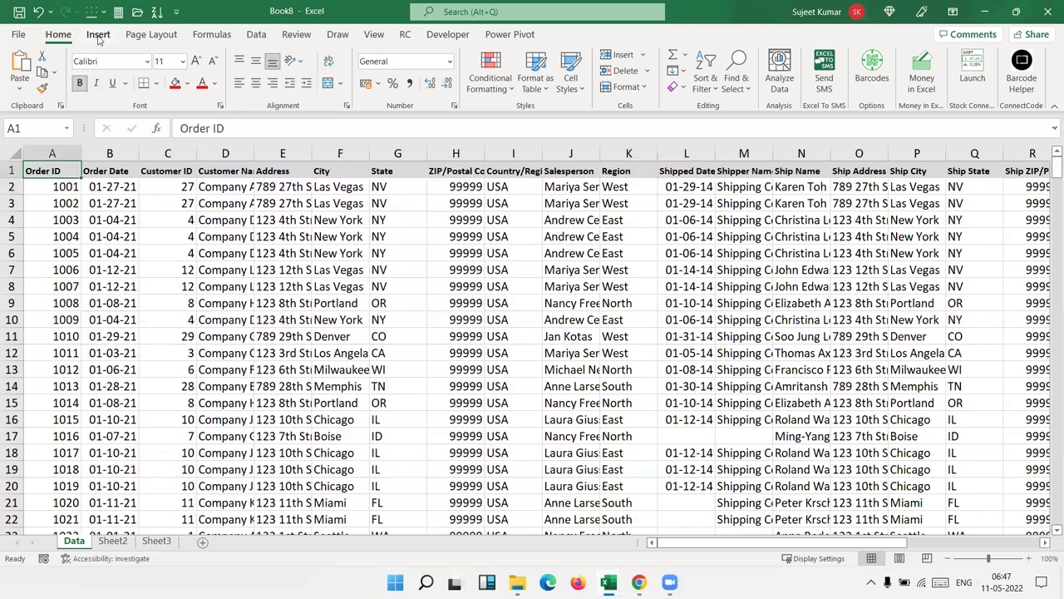
Step: Insert a PivotTable of the order data on a new worksheet
click(98, 34)
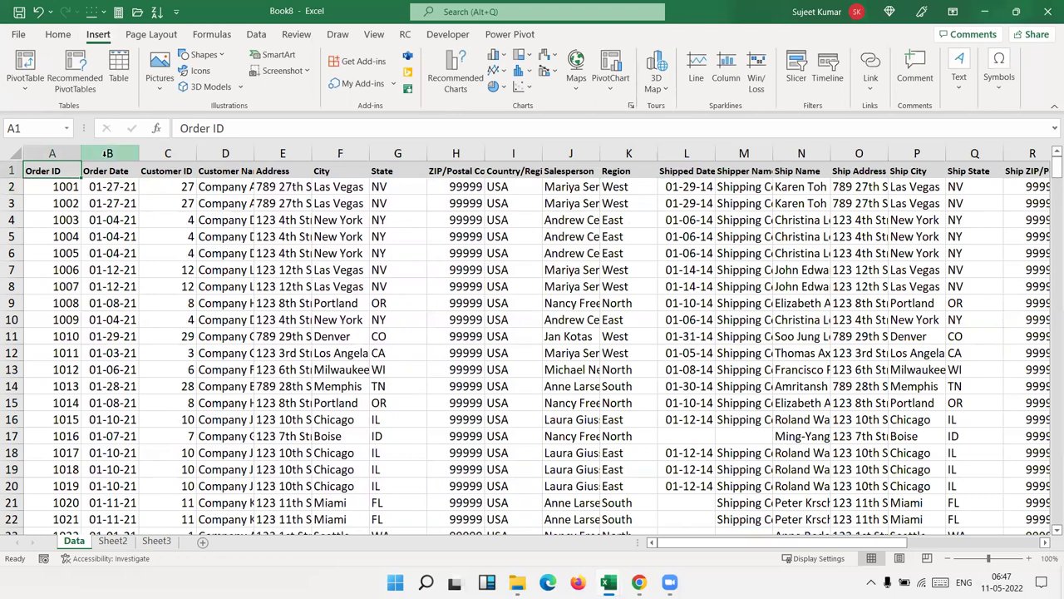
click(25, 63)
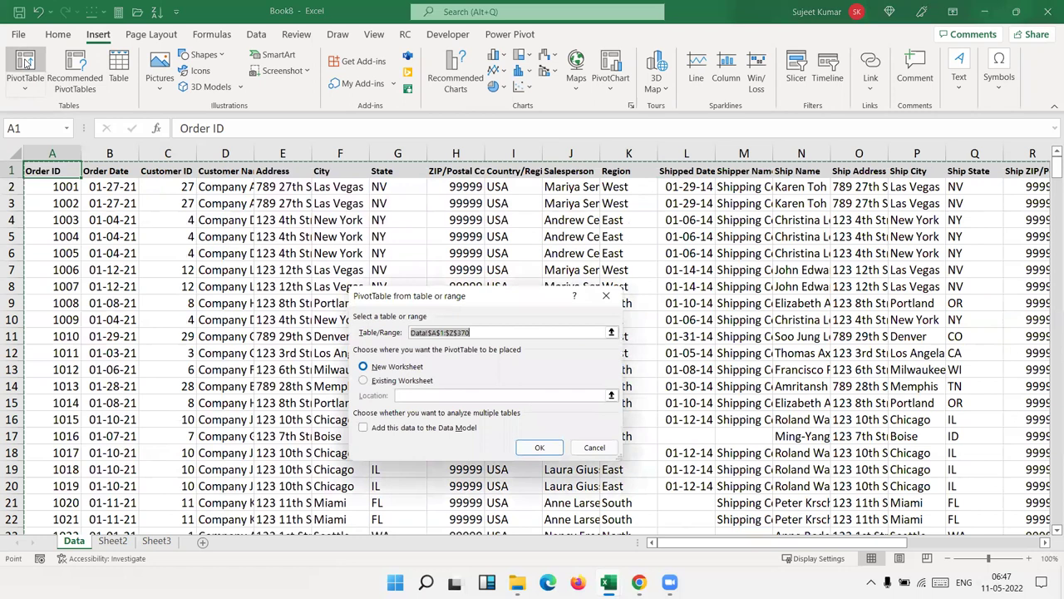
click(538, 448)
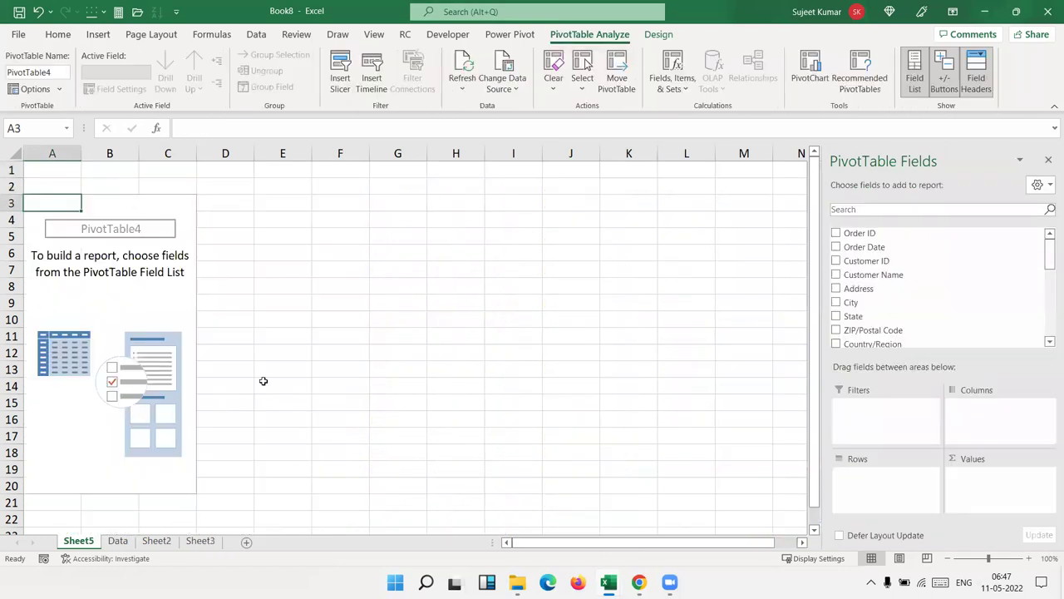
Step: Rename the new sheet to 2021-Trend and put Order Date in the pivot rows
double_click(88, 541)
text(2021)
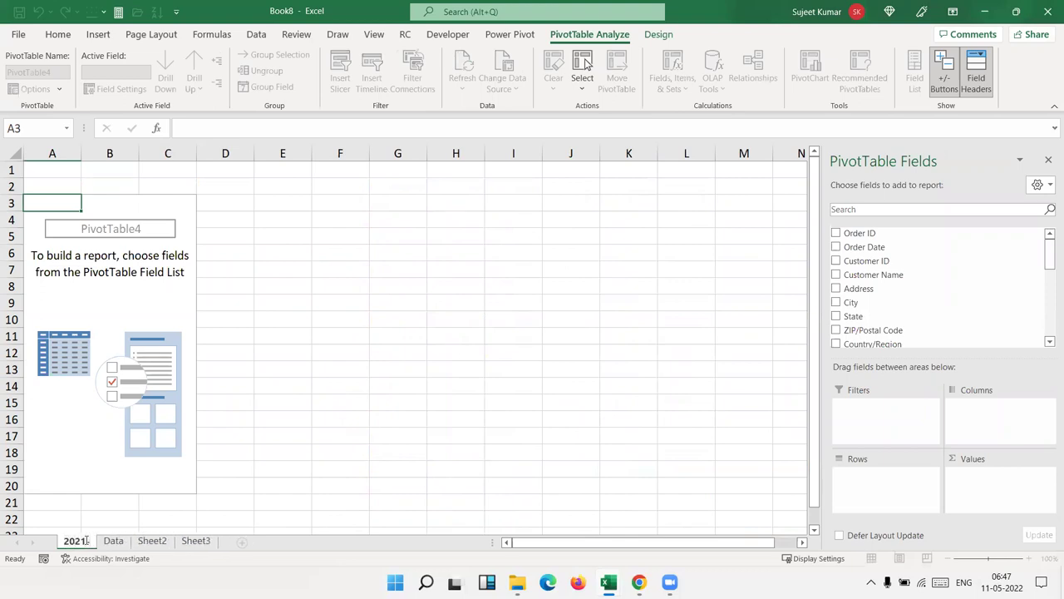
text(T)
click(86, 540)
text(-)
key(End)
text(rend)
click(233, 385)
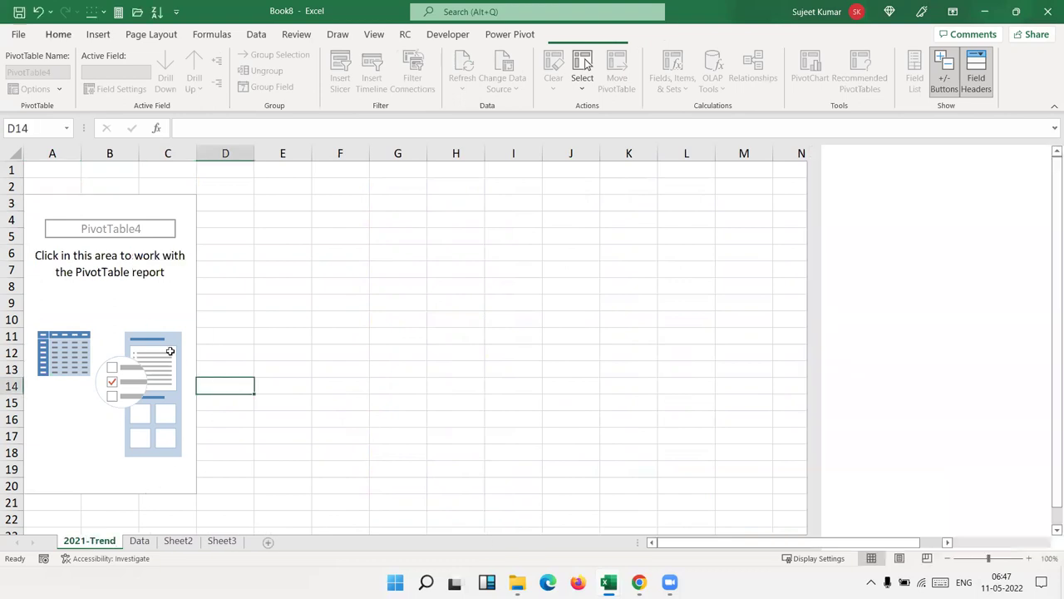
click(166, 317)
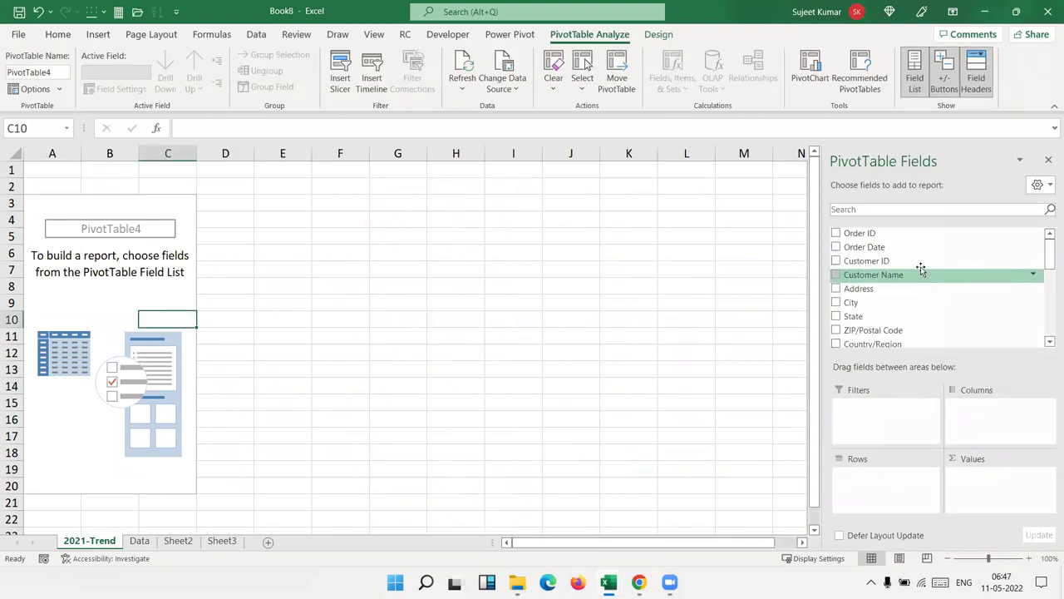
drag(918, 247, 918, 491)
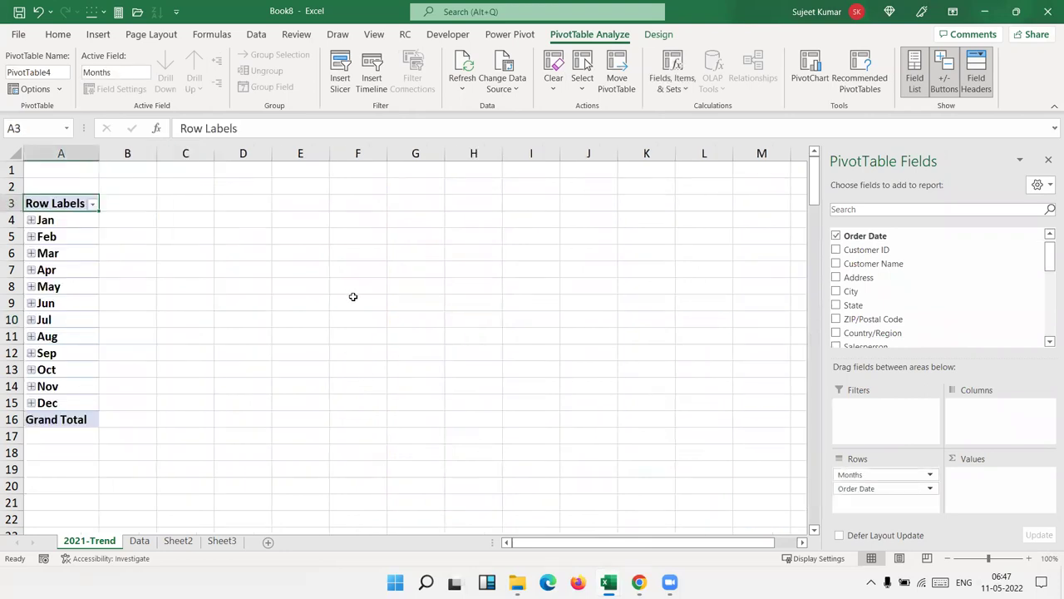
Step: Group the pivot's order dates by Months only, dropping Days
right_click(64, 255)
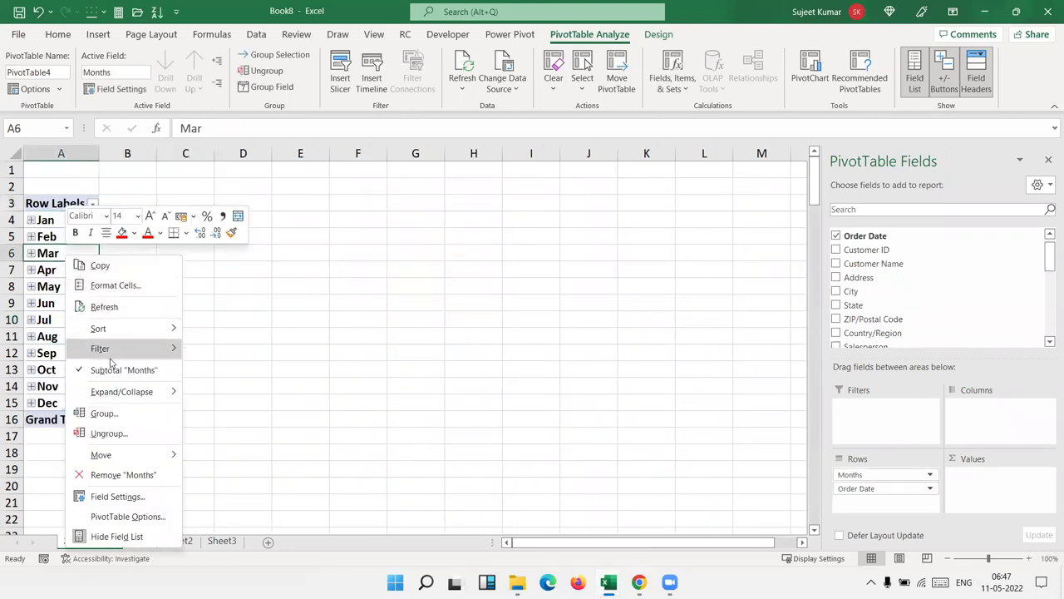
click(105, 413)
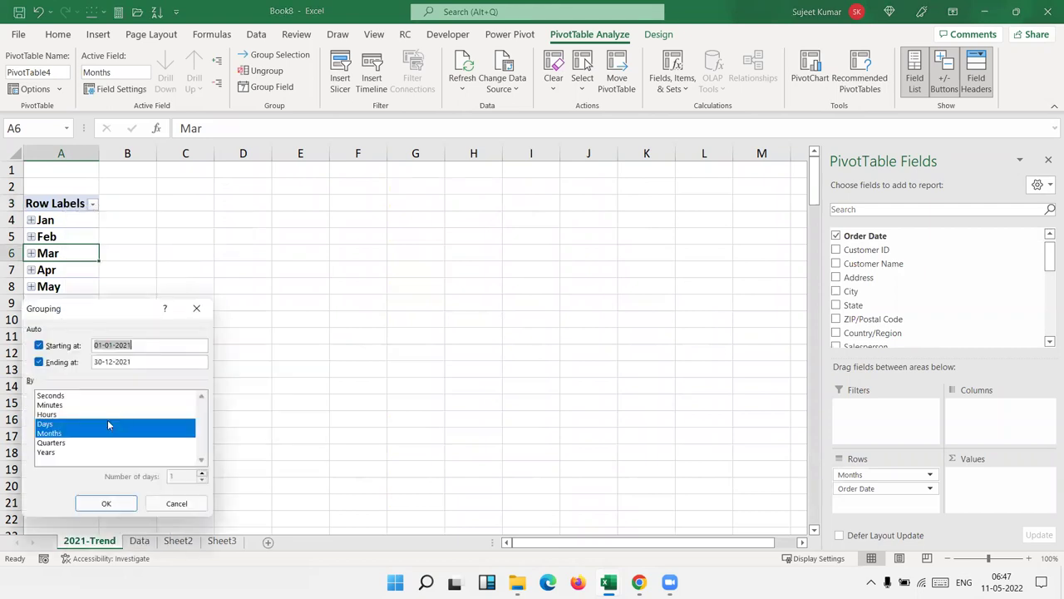
click(59, 425)
click(101, 504)
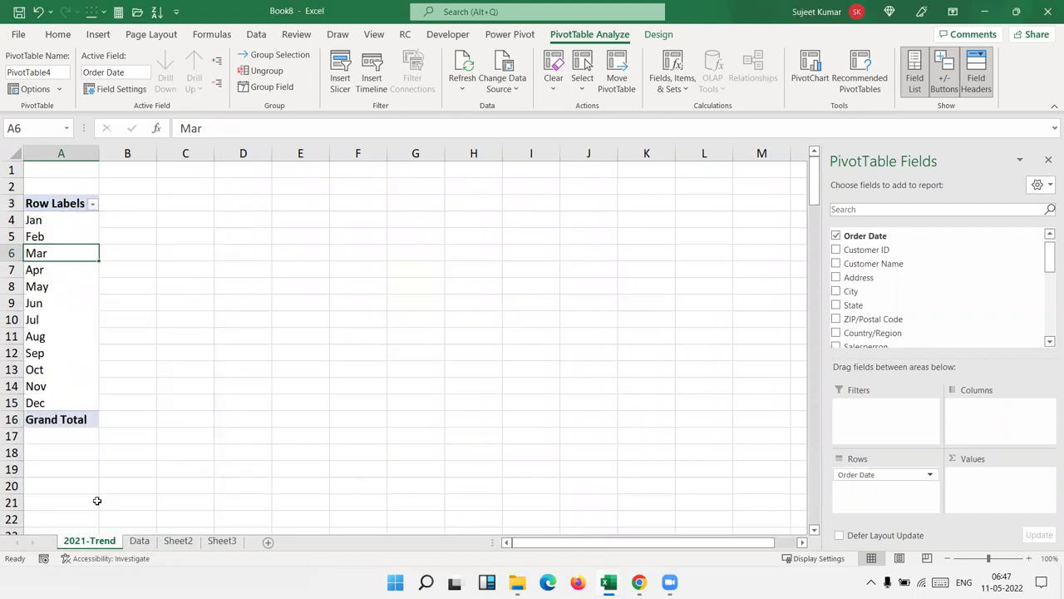
Step: Add Revenue to the pivot's Values area as Sum of Revenue
scroll(989, 328, down, 5)
scroll(989, 329, down, 1)
mouse_move(968, 307)
mouse_down()
mouse_move(984, 328)
mouse_move(1010, 487)
mouse_up()
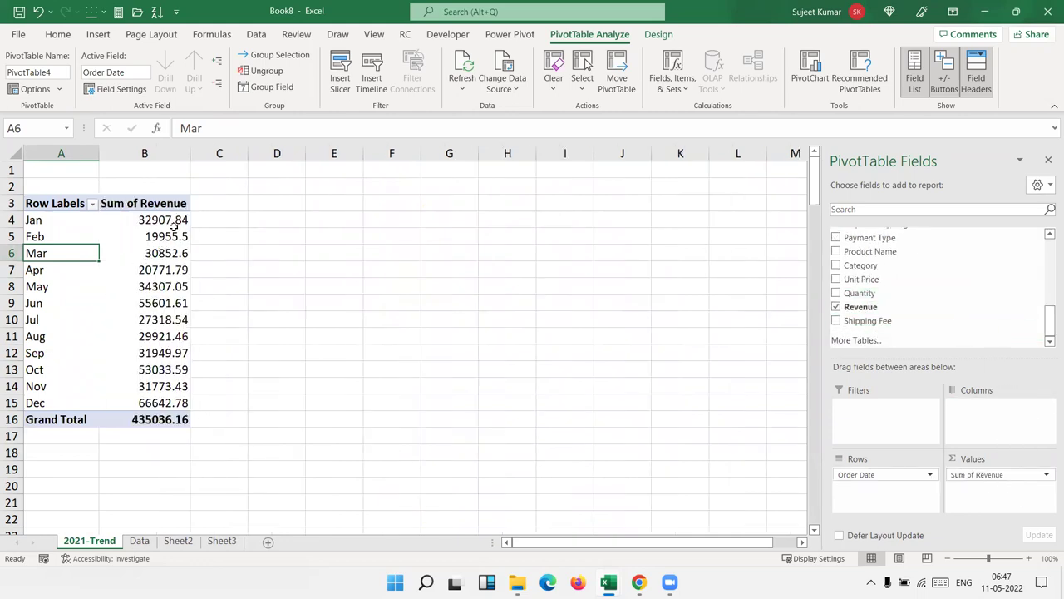
mouse_move(163, 221)
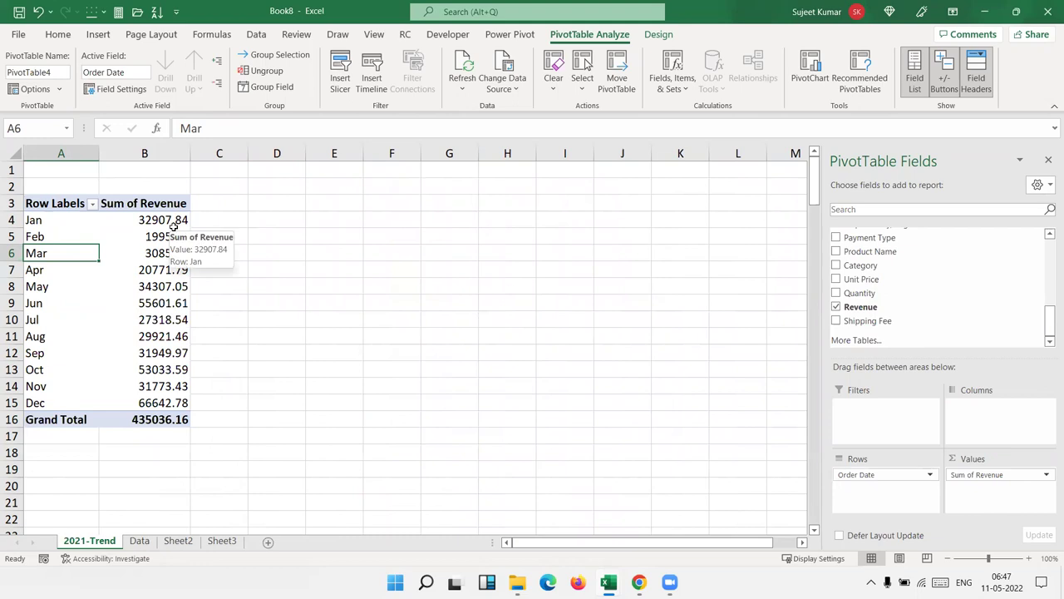
click(60, 212)
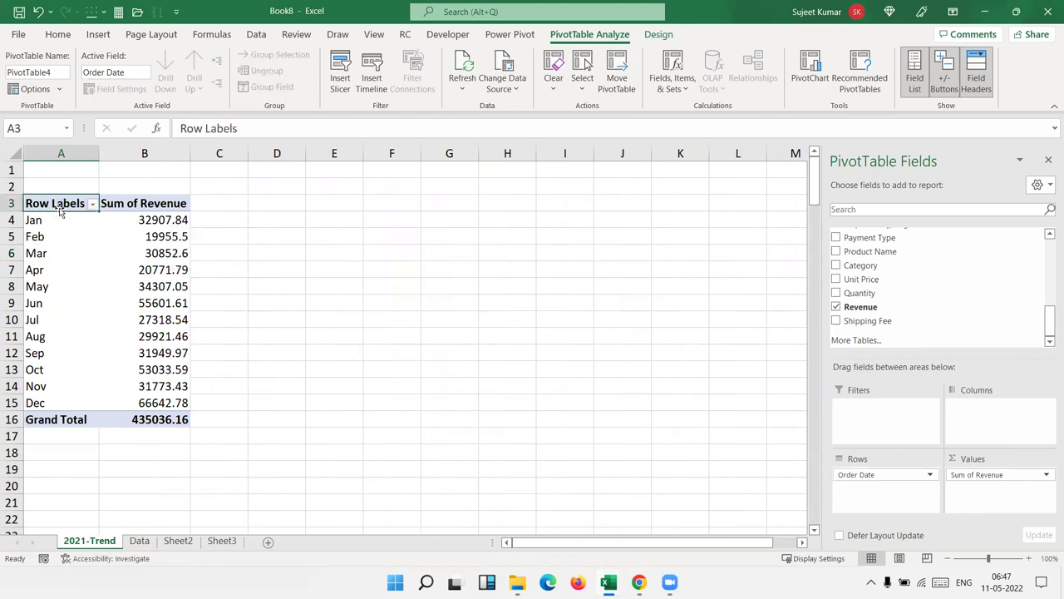
Step: Change the pivot headers from Row Labels and Sum of Revenue to Month and Amt
text(Month)
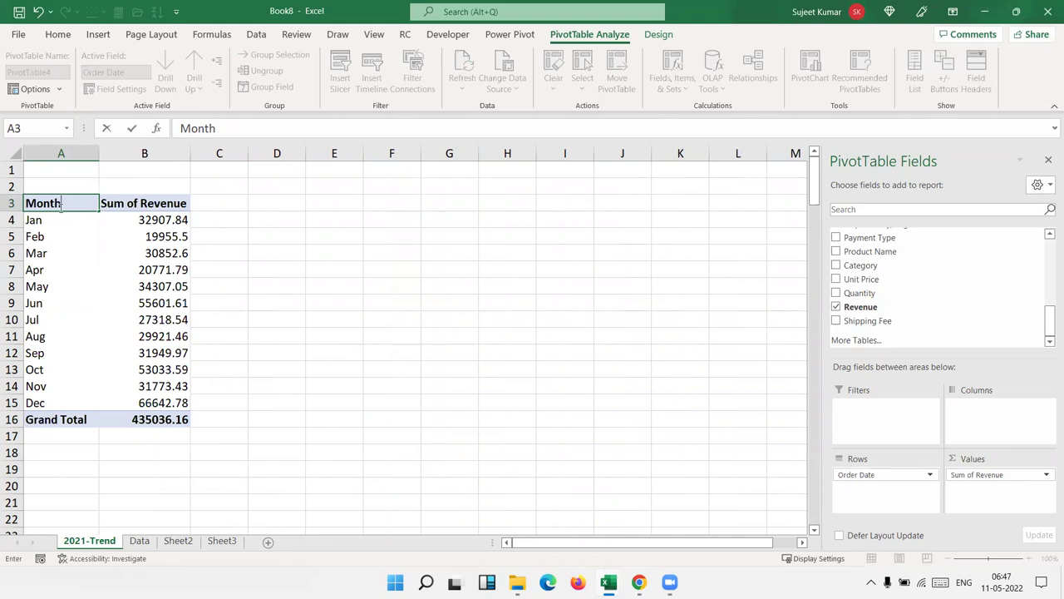
key(Tab)
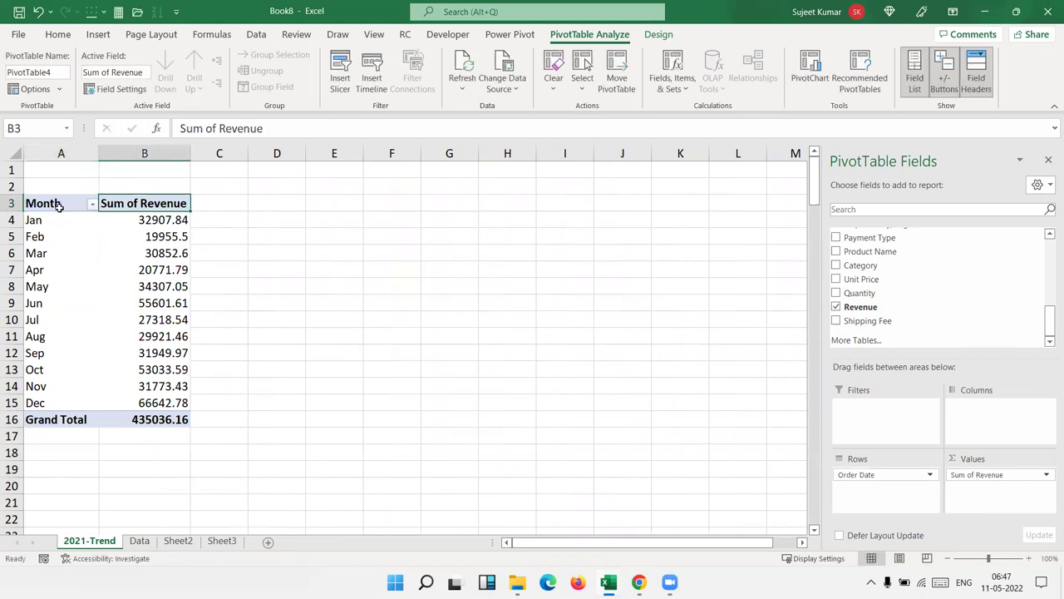
text(Amt)
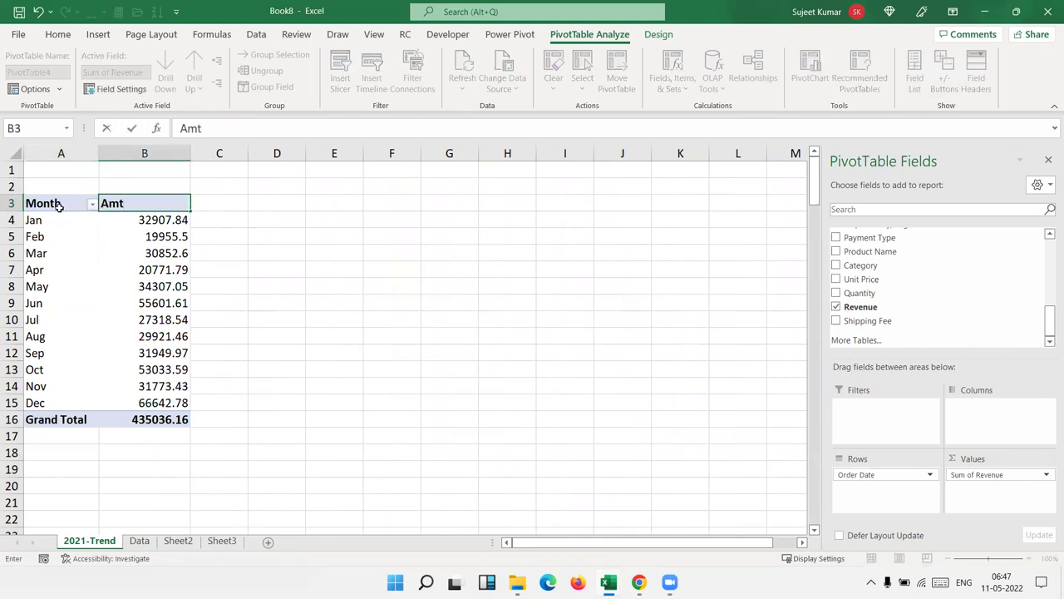
key(Return)
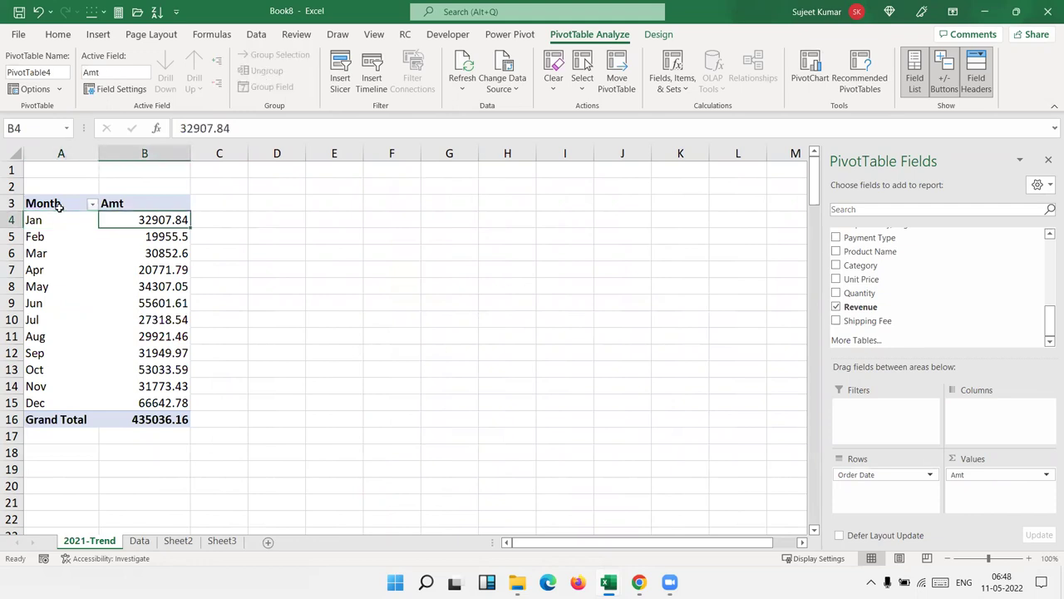
key(ctrl+shift+Down)
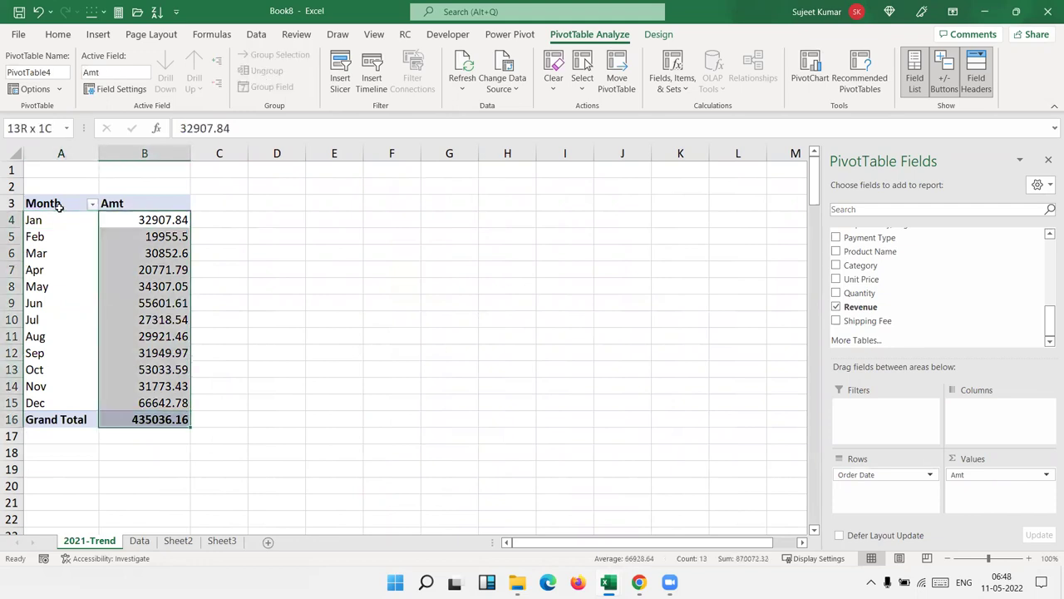
Step: Give the Amt values the custom number format #, "K" so they read like 33 K
right_click(168, 278)
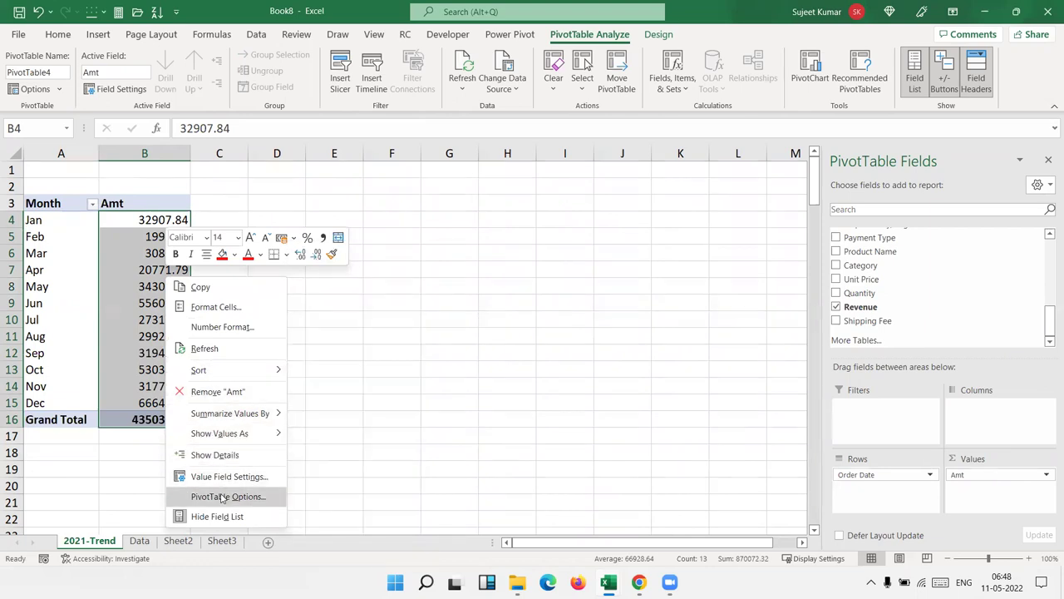
click(214, 308)
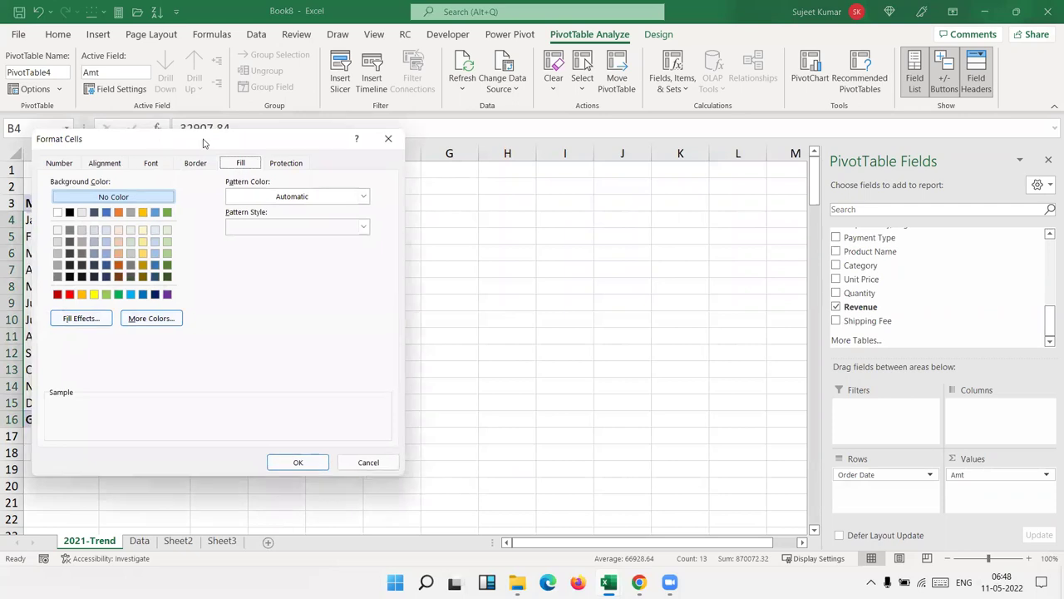
click(297, 145)
click(297, 280)
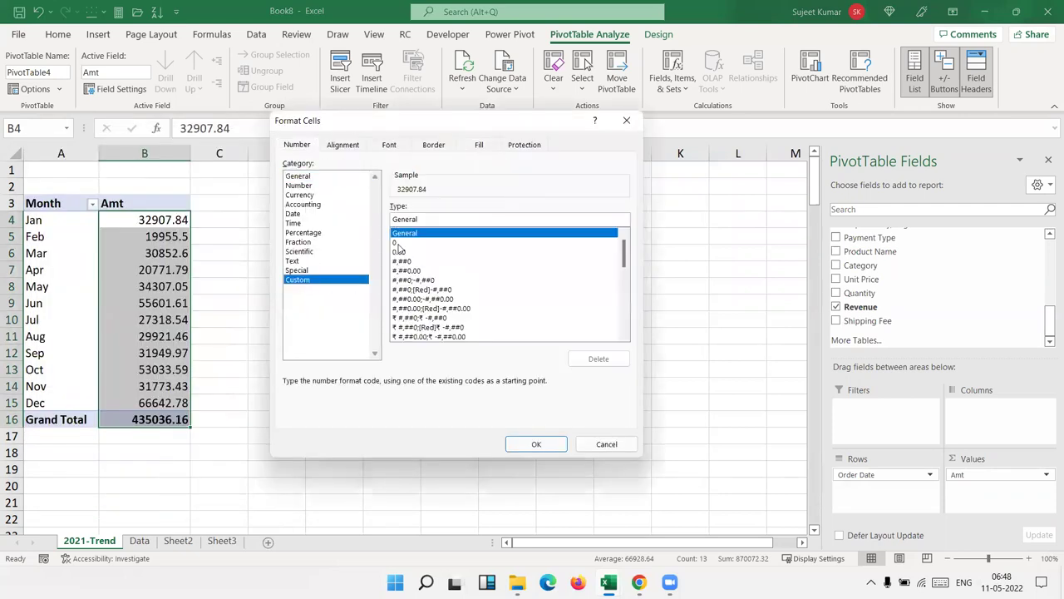
double_click(525, 220)
text(#,)
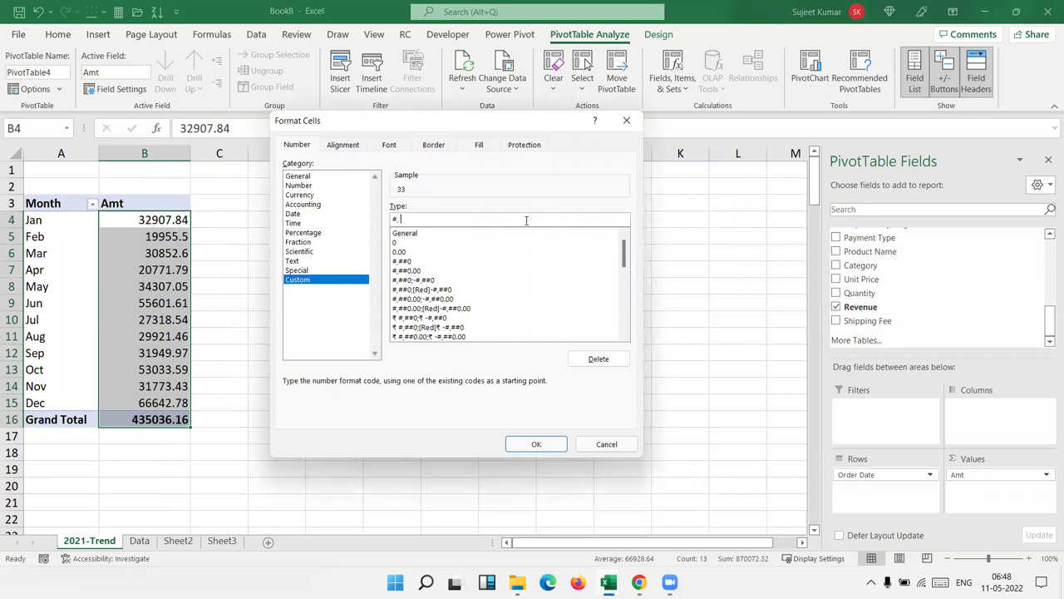
text( "K")
click(536, 443)
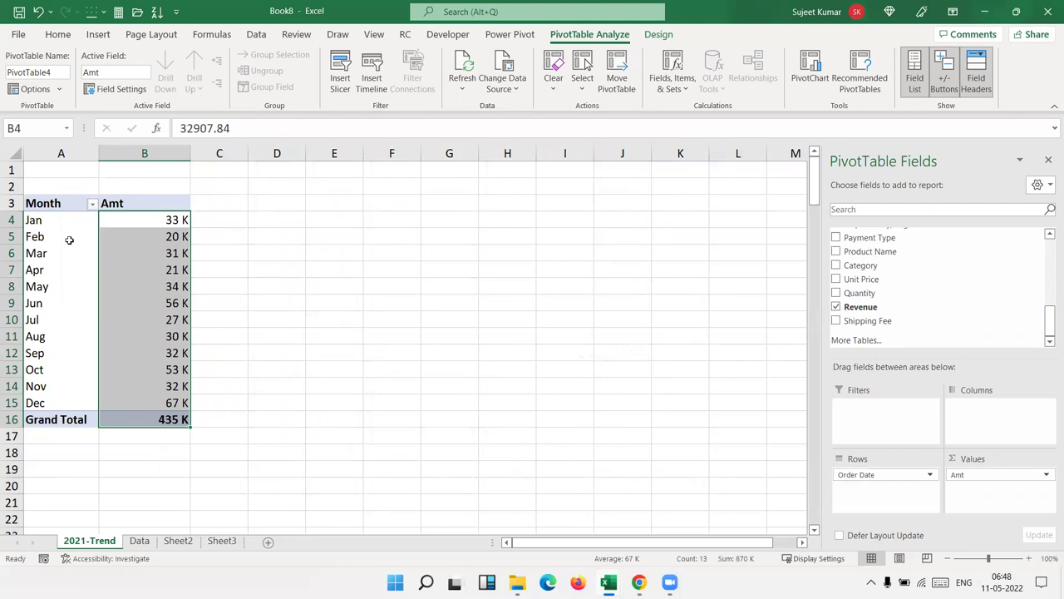
Step: Insert a Line with Markers PivotChart of monthly Amt and enlarge it
click(63, 204)
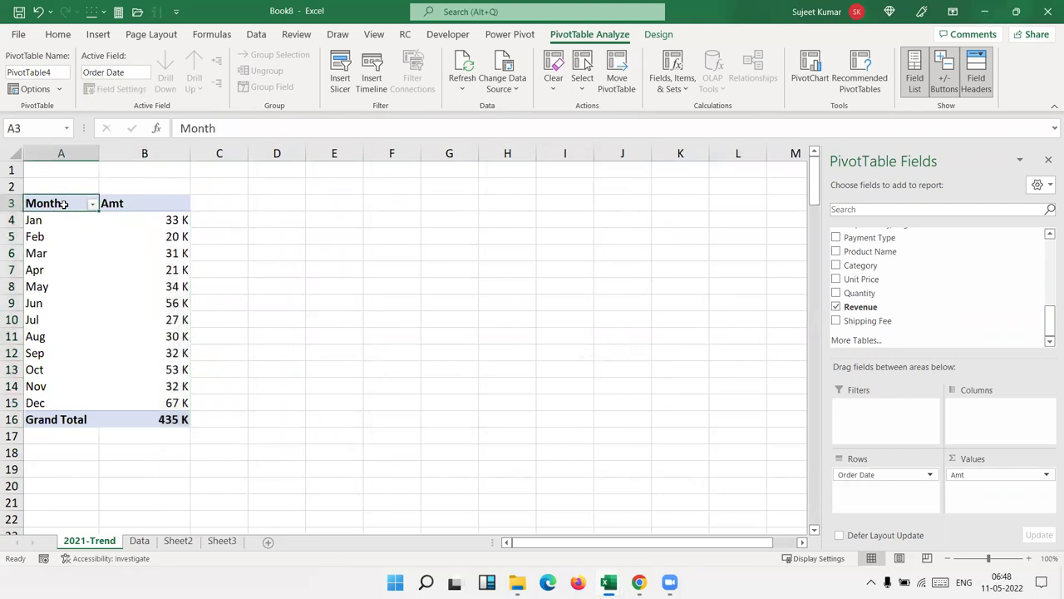
click(98, 34)
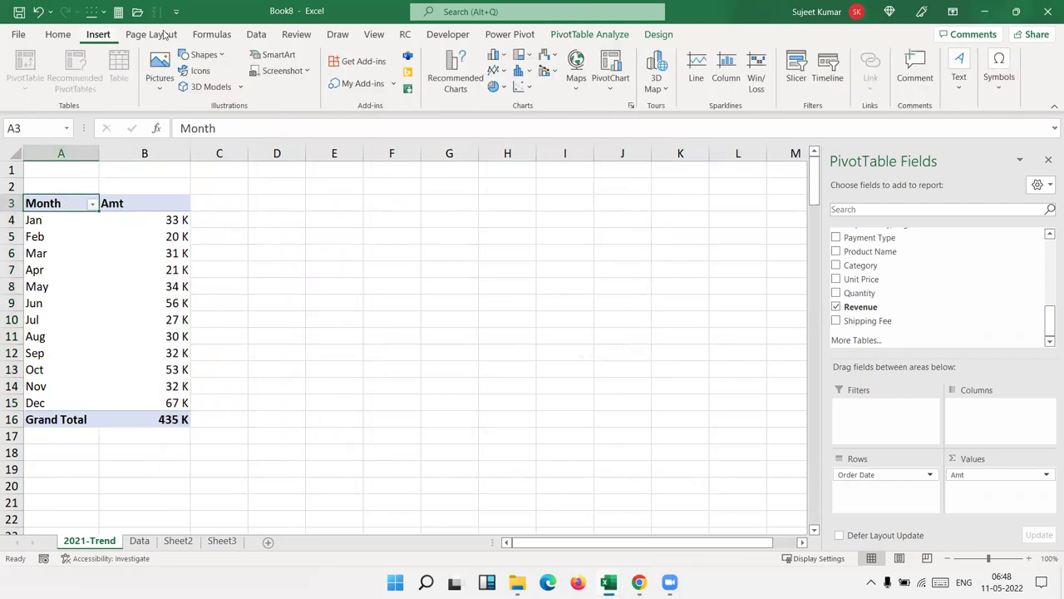
click(498, 70)
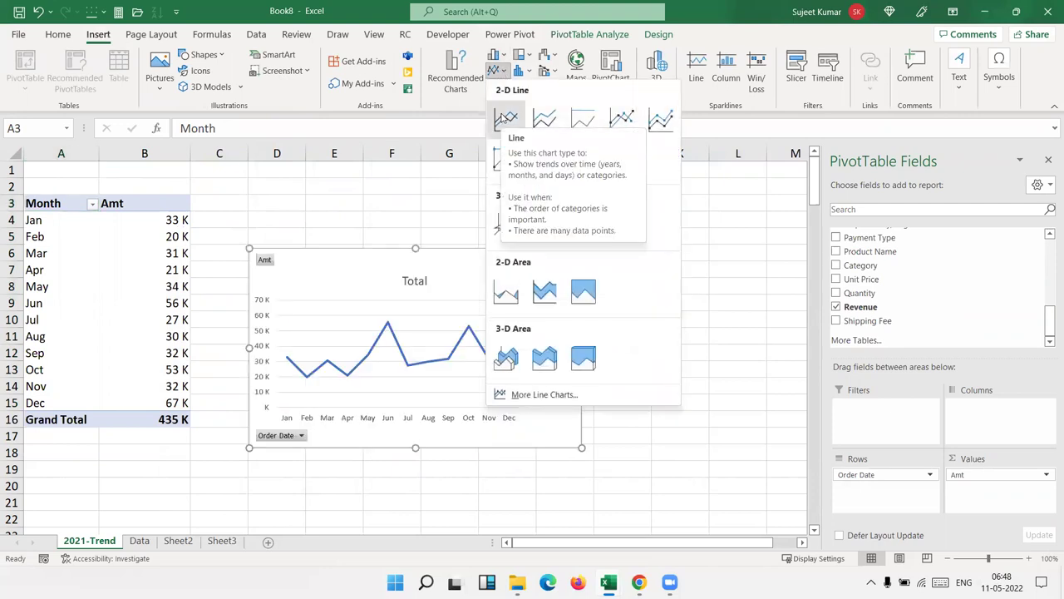
click(621, 119)
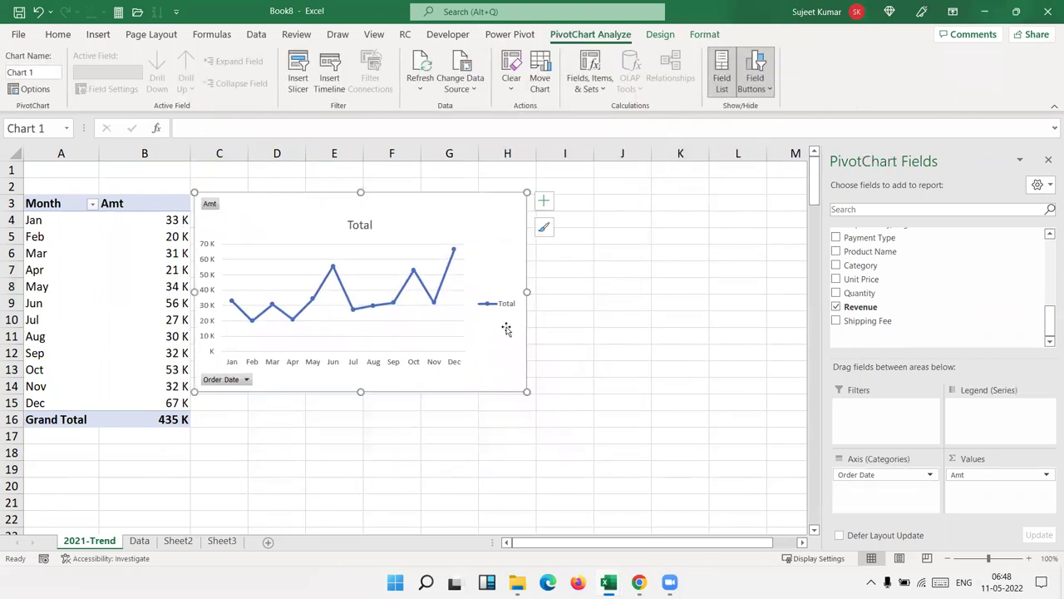
mouse_move(526, 393)
mouse_down()
mouse_move(746, 418)
mouse_move(797, 434)
mouse_up()
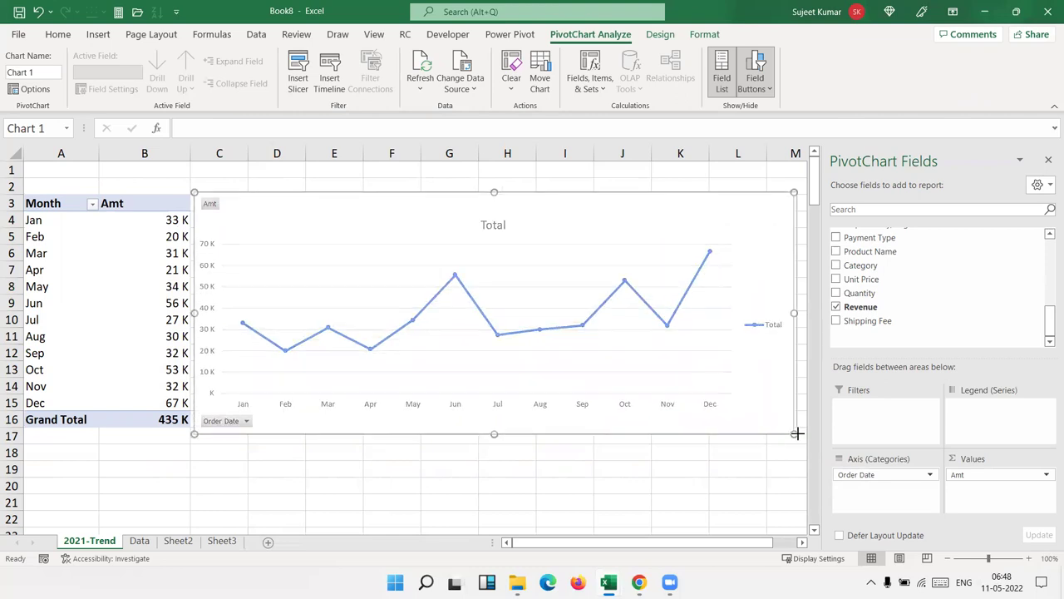
Step: Close the PivotChart Fields pane and widen the chart across to column P
click(1049, 160)
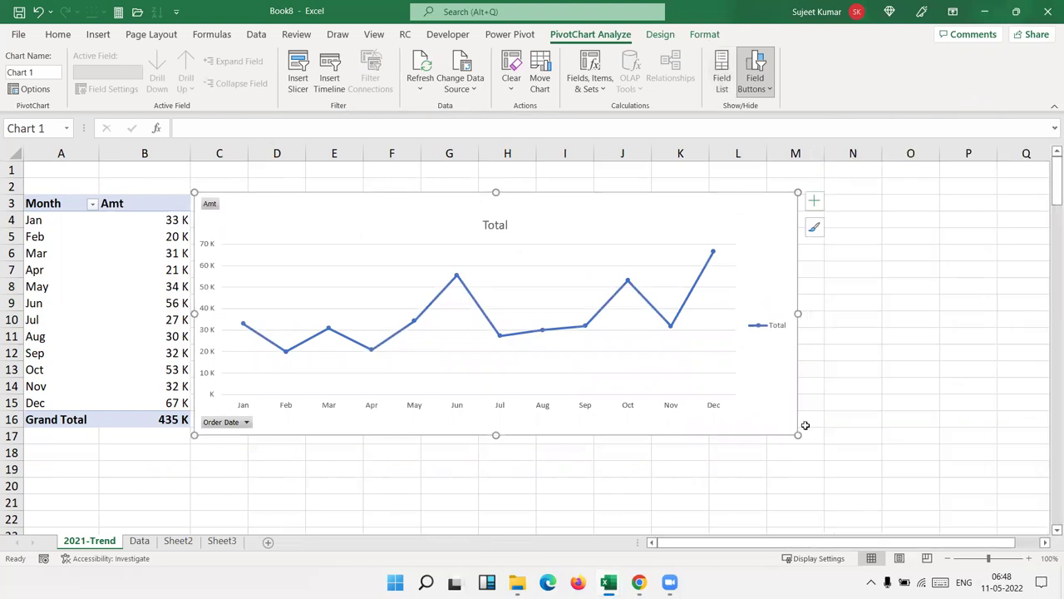
drag(797, 434, 992, 440)
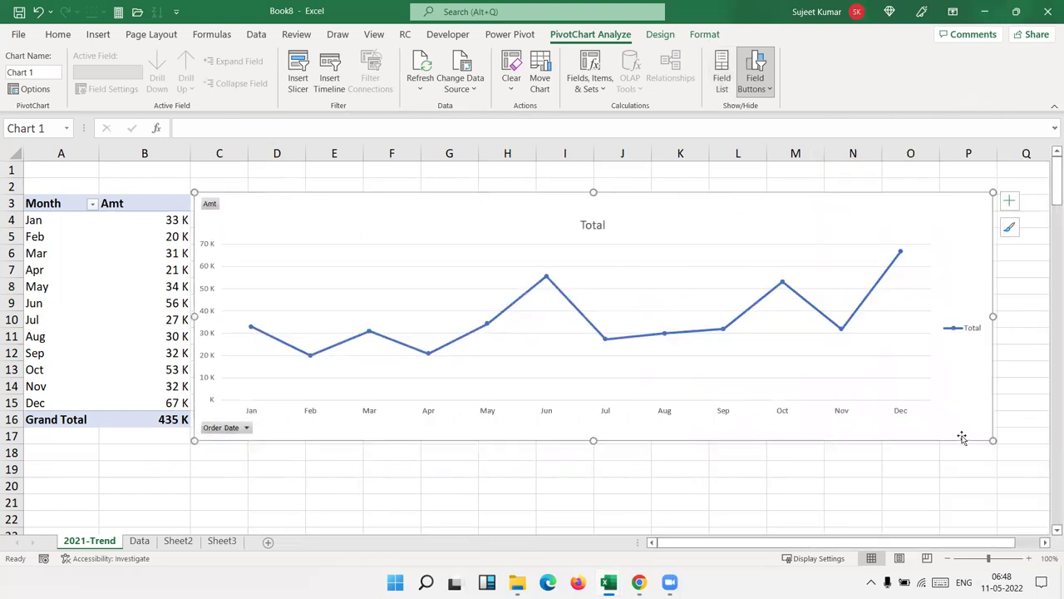
Step: Add value data labels to every point on the trend line
right_click(428, 359)
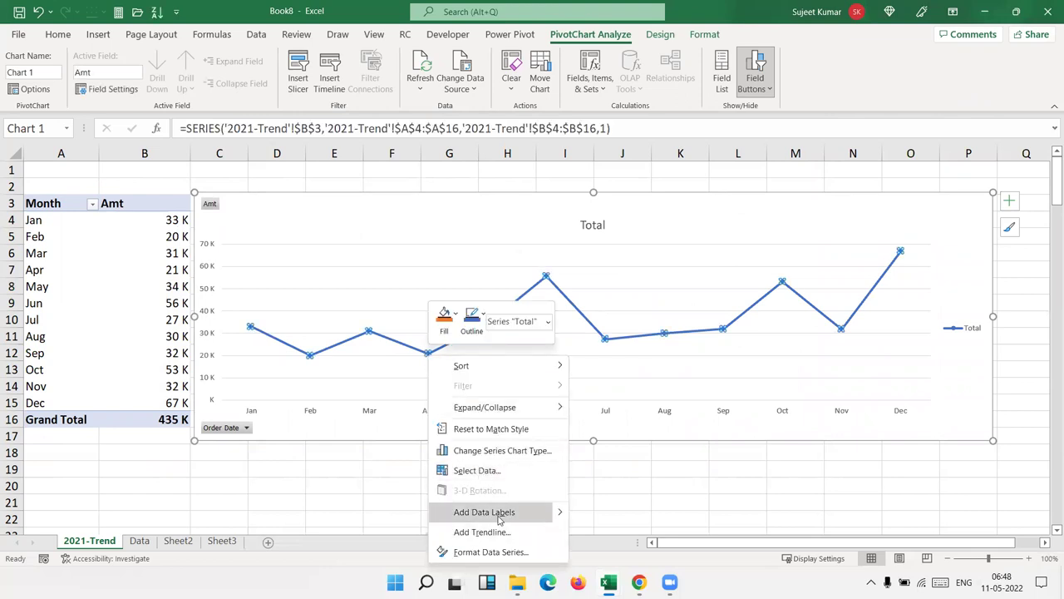
click(485, 512)
click(364, 356)
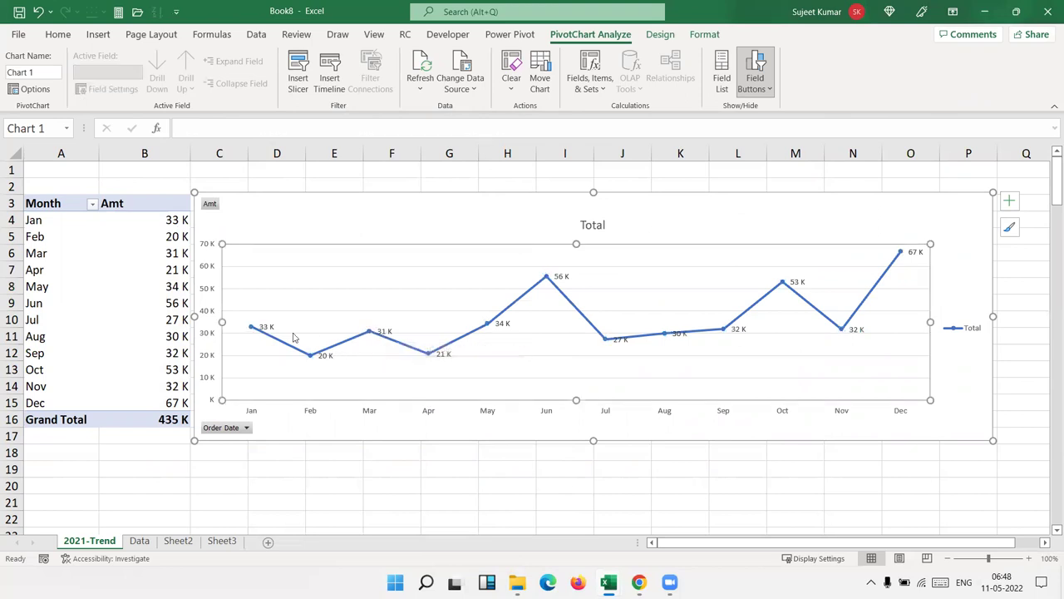
click(264, 329)
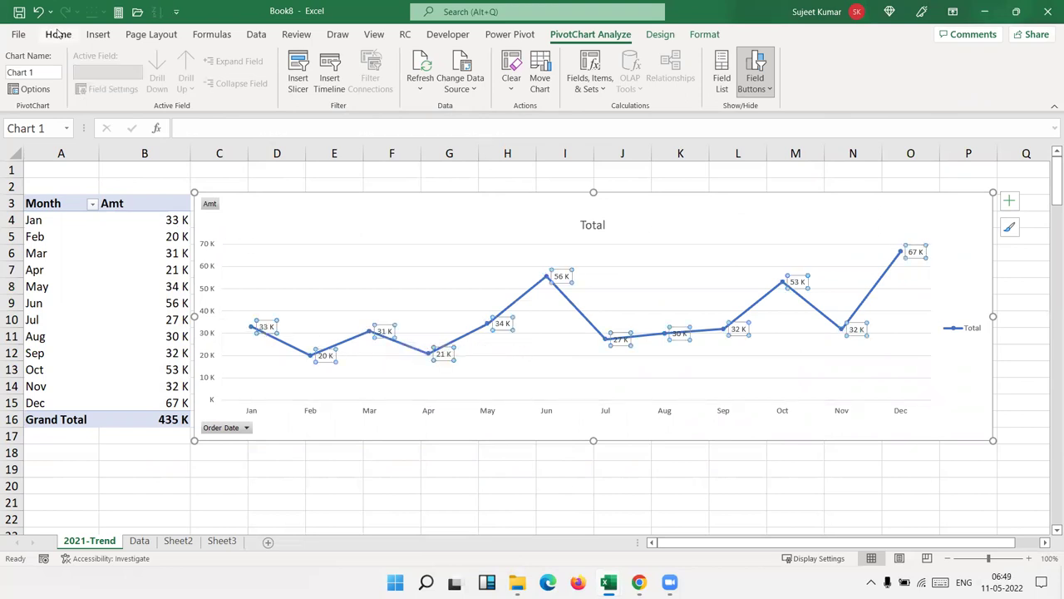
Step: Enlarge the data label text to 20 points
click(58, 35)
click(195, 61)
click(195, 62)
click(194, 62)
click(194, 62)
click(195, 62)
click(194, 62)
click(194, 61)
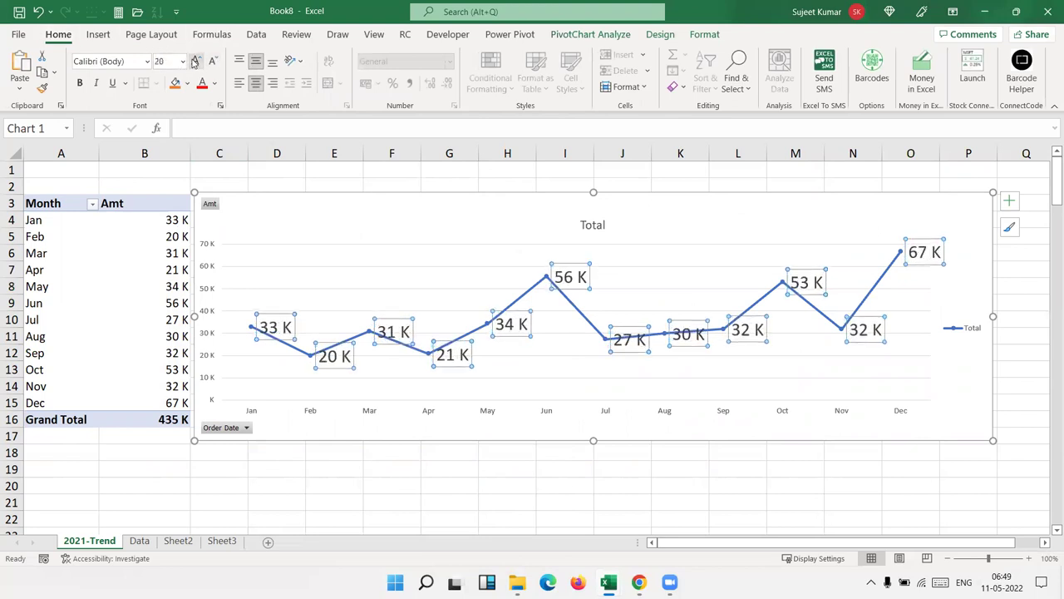
Step: Restore the chart after accidentally deleting it
click(928, 293)
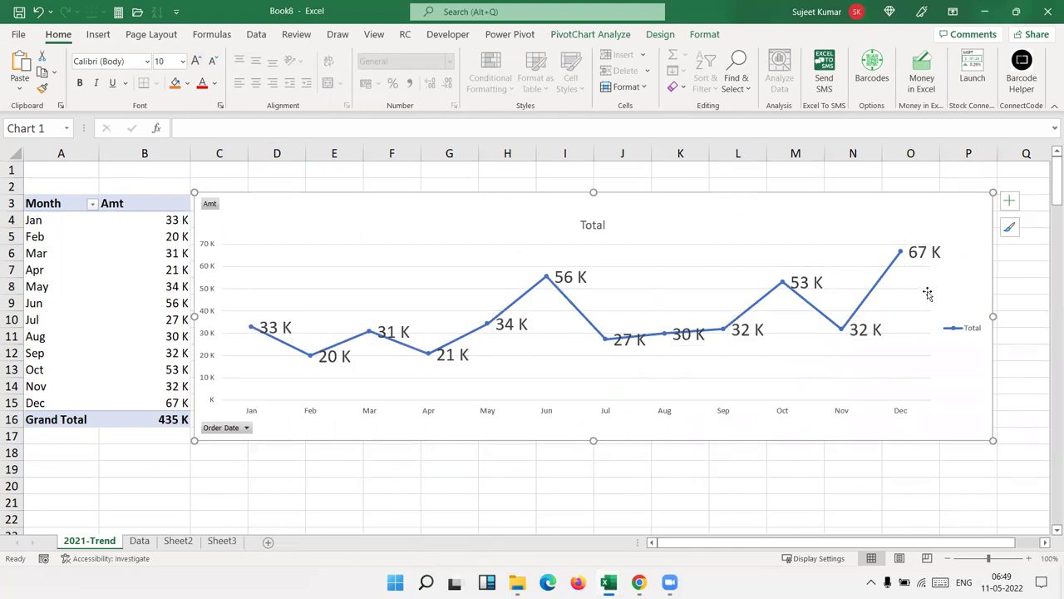
key(Delete)
key(Delete)
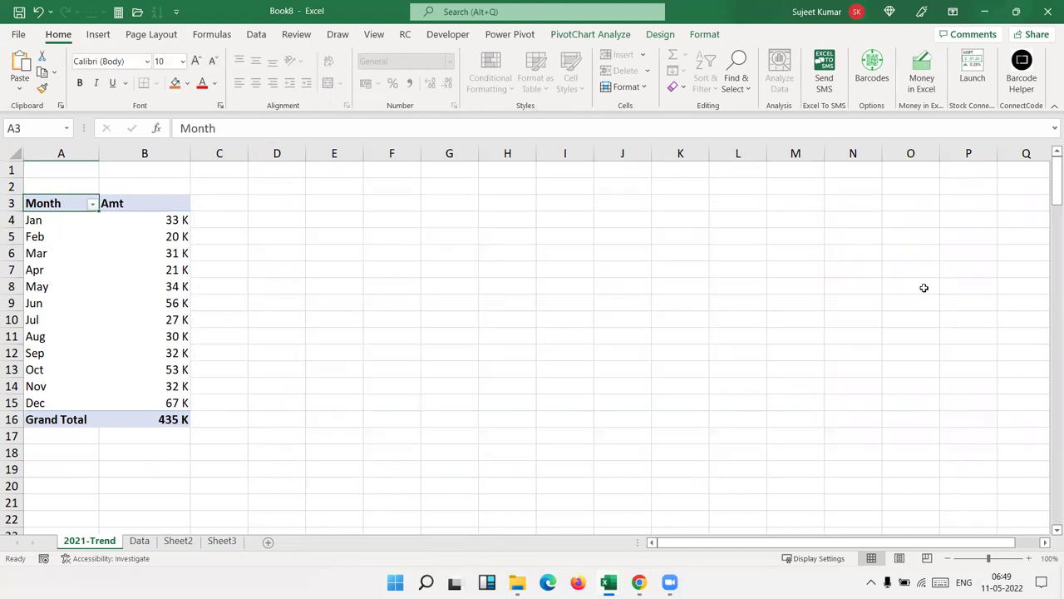
key(ctrl+z)
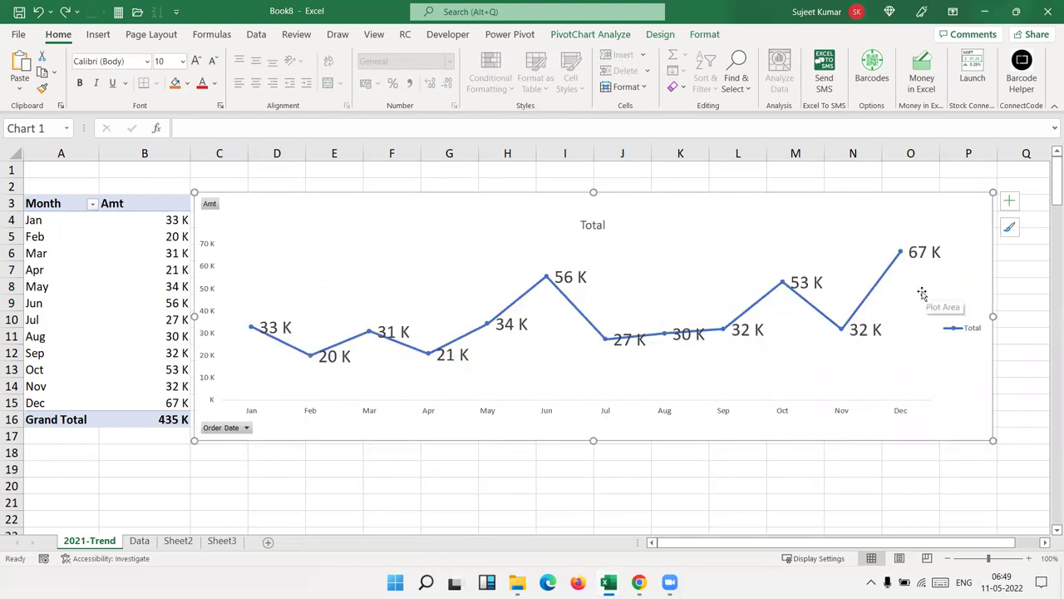
Step: Replace the chart title Total with 2021 Sales Trend
click(592, 224)
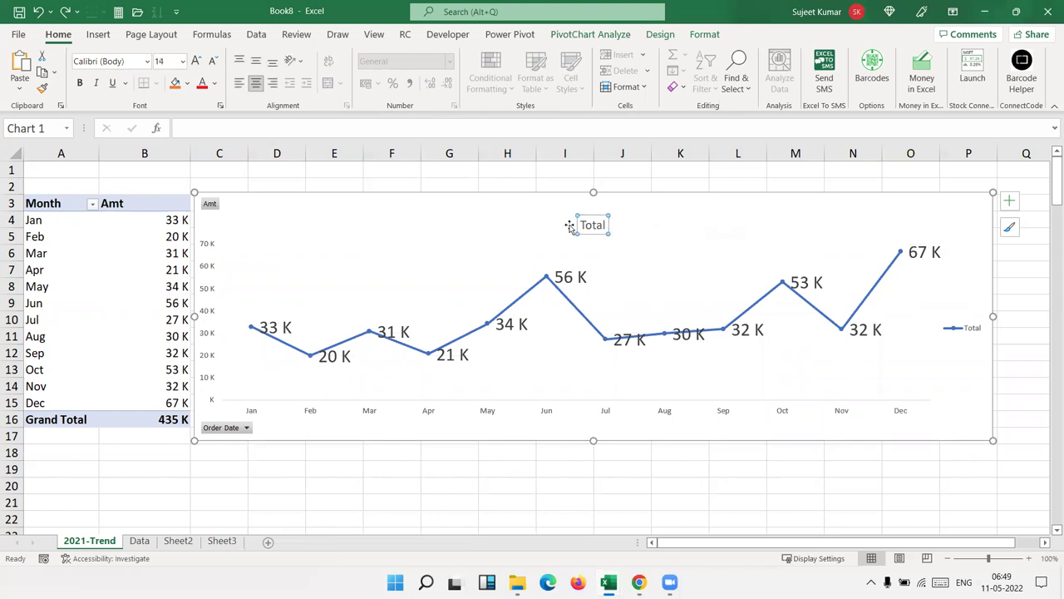
click(594, 228)
double_click(593, 228)
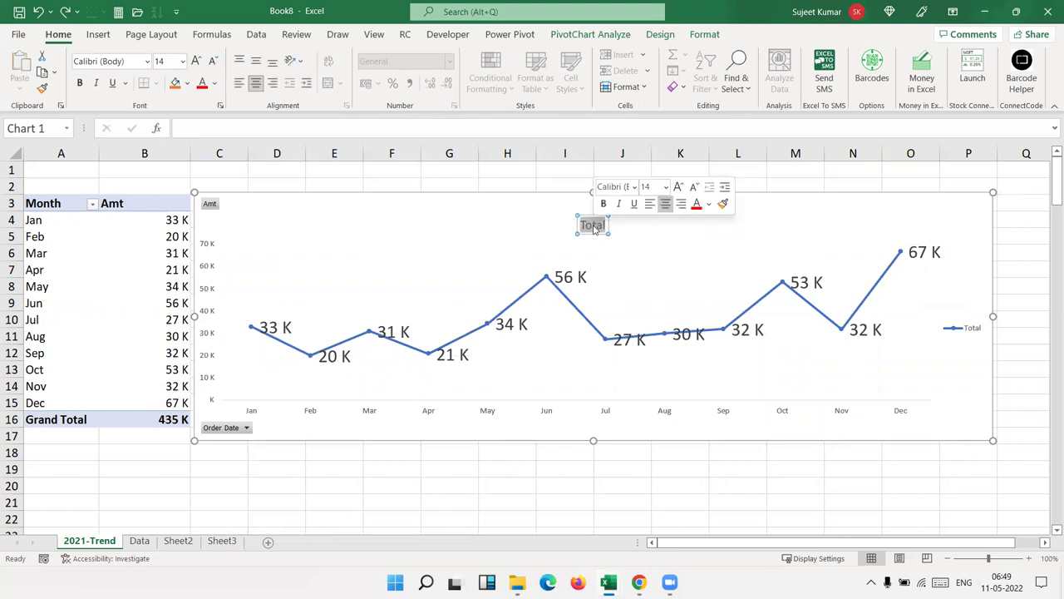
text(2021)
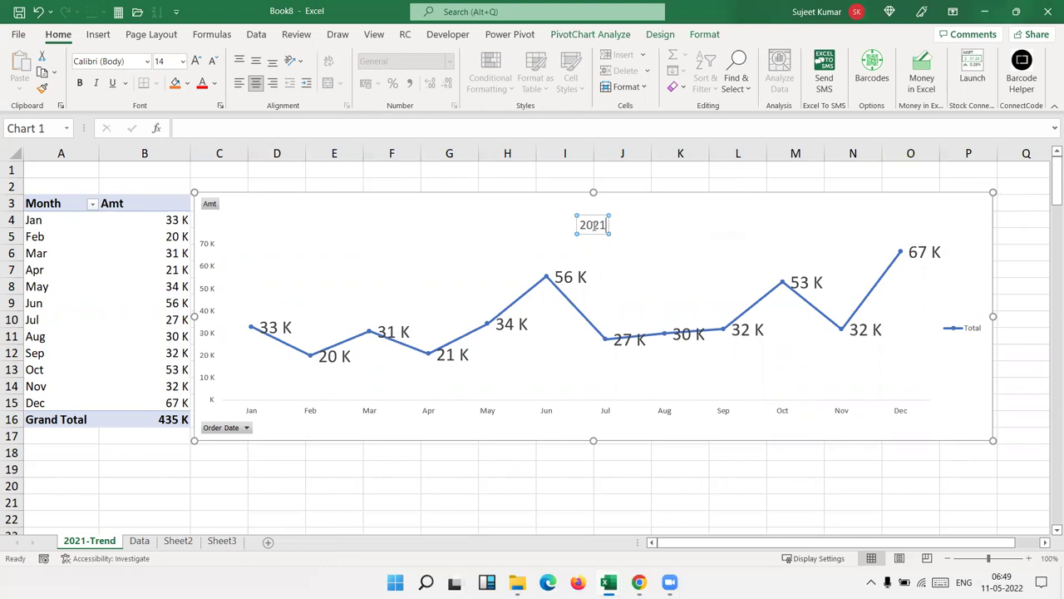
text( Sales)
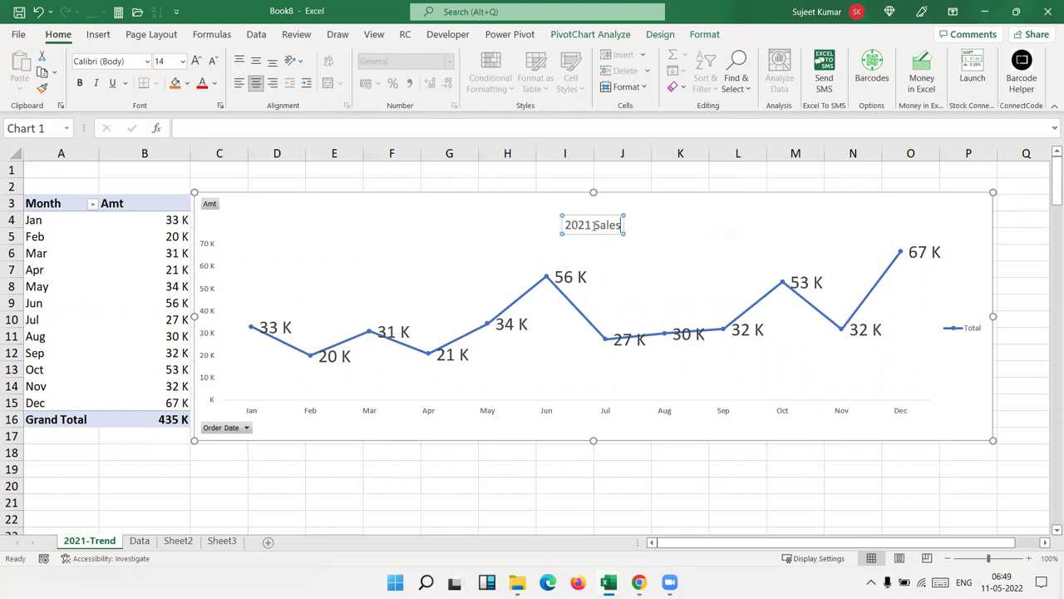
text( Trend)
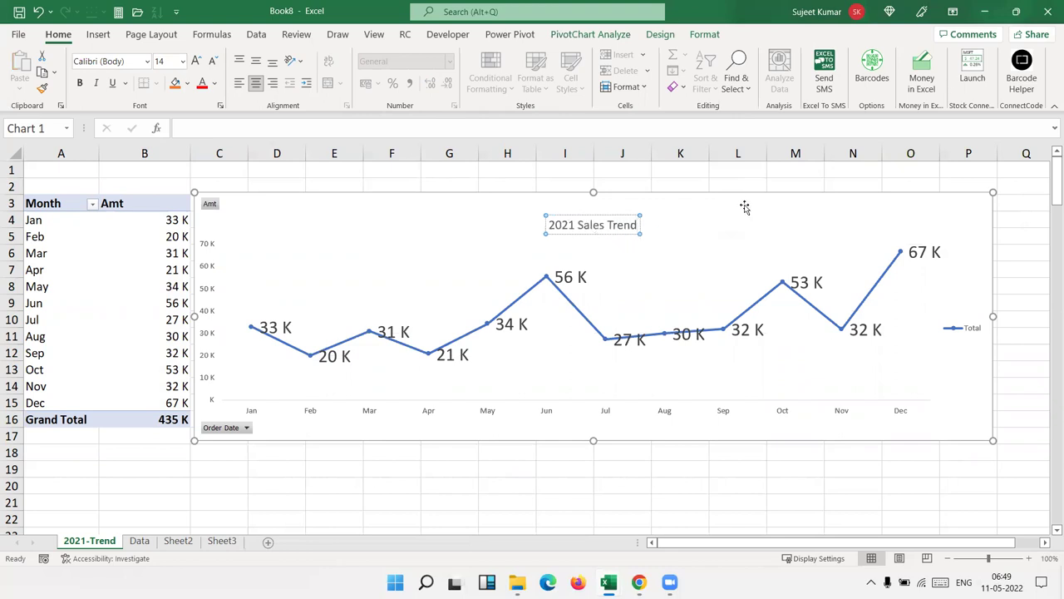
click(745, 212)
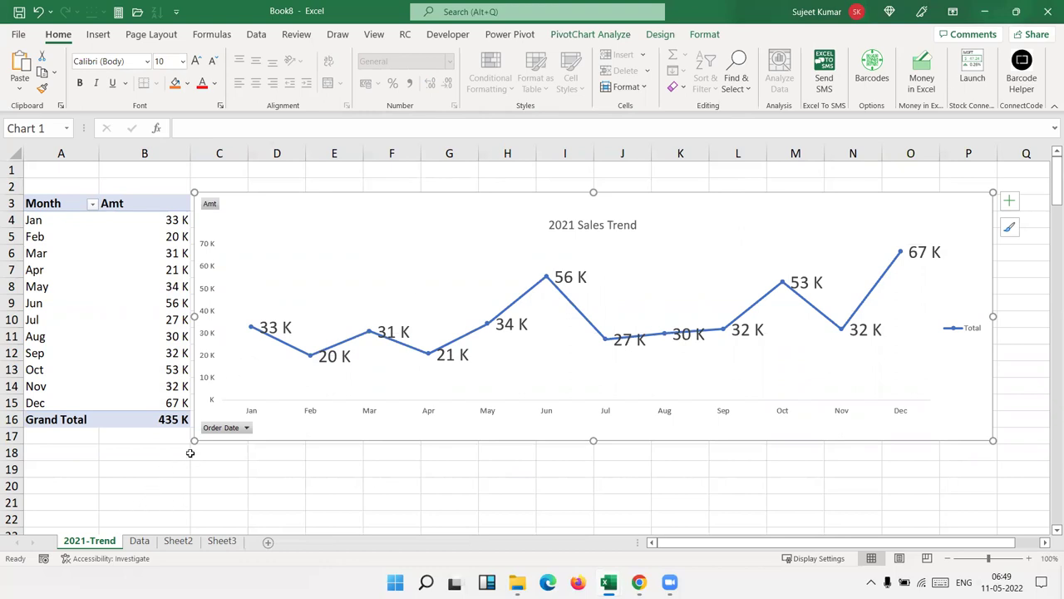
Step: Hide all field buttons on the chart and delete the Total legend
right_click(214, 428)
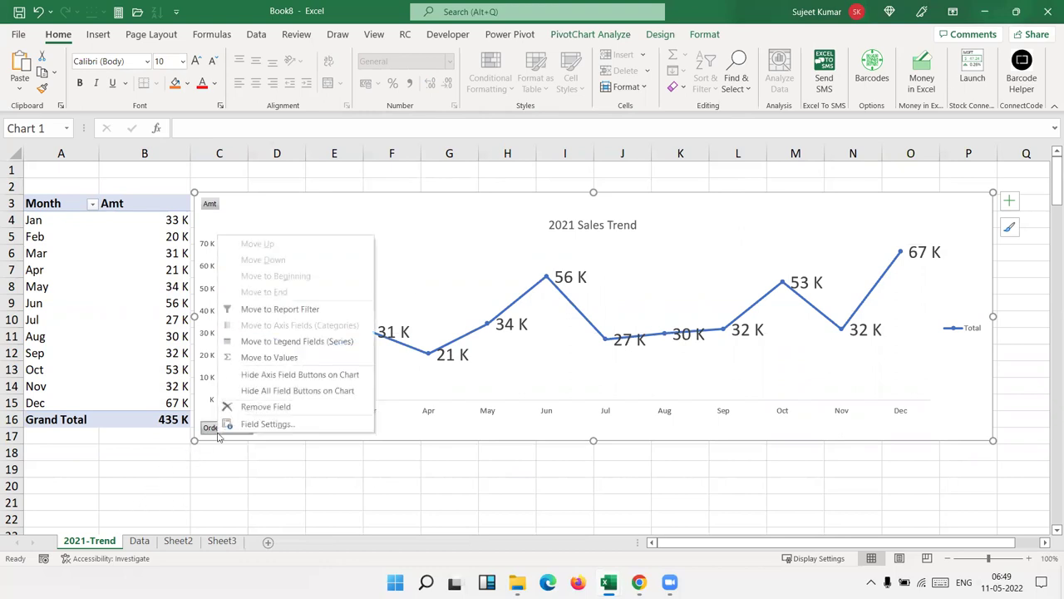
click(258, 390)
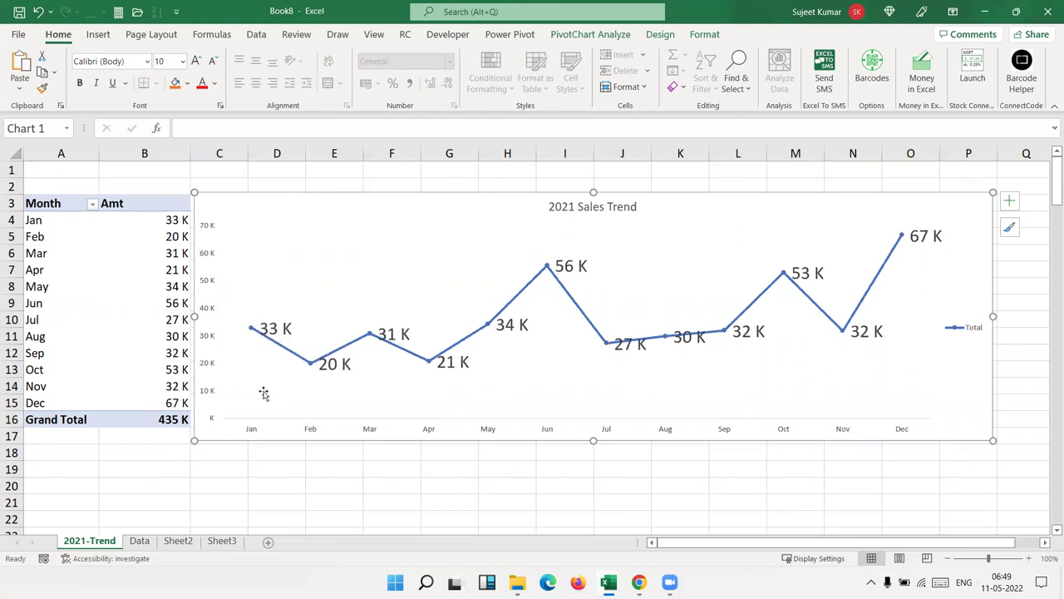
click(970, 333)
key(Delete)
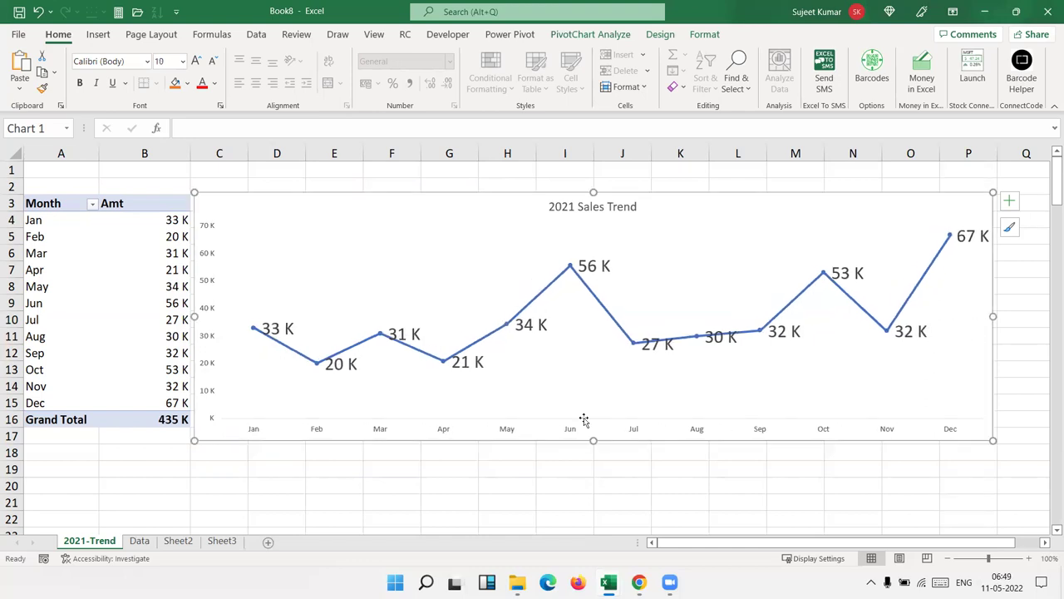
click(310, 431)
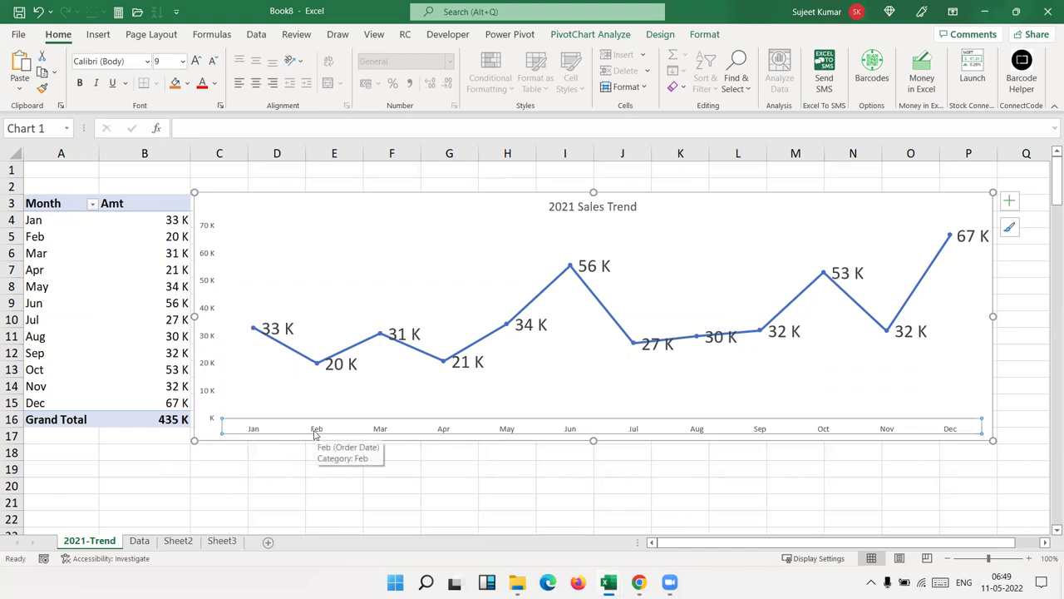
Step: Make the horizontal month axis line solid black in Format Axis
right_click(315, 433)
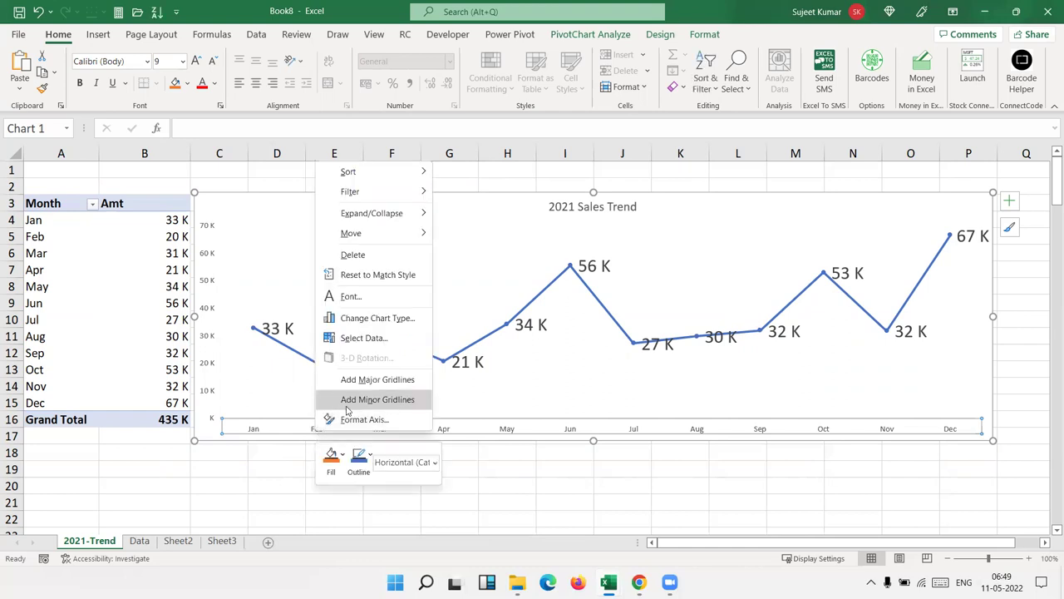
click(357, 419)
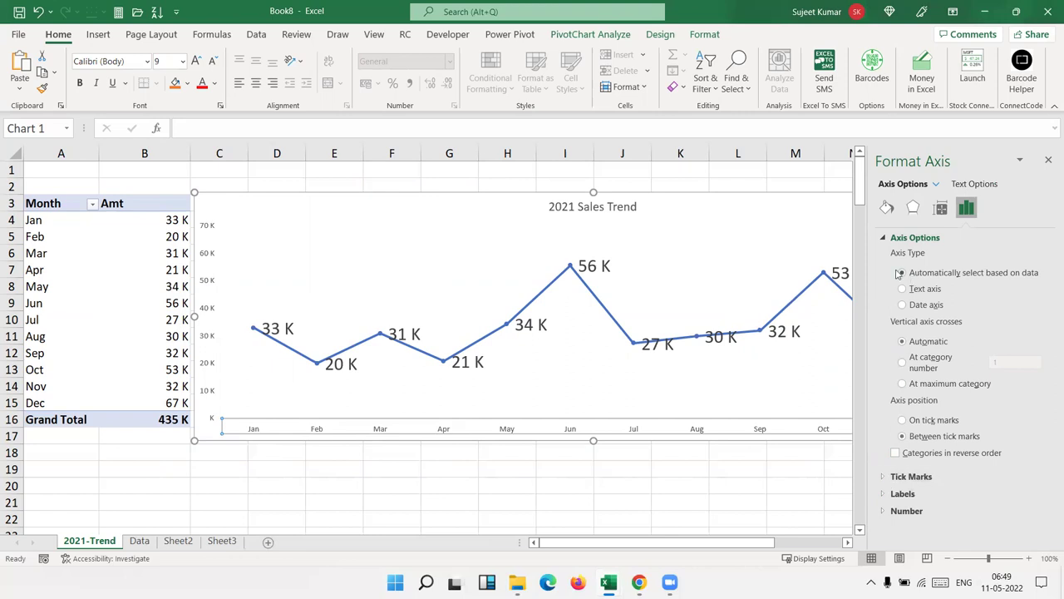
click(888, 214)
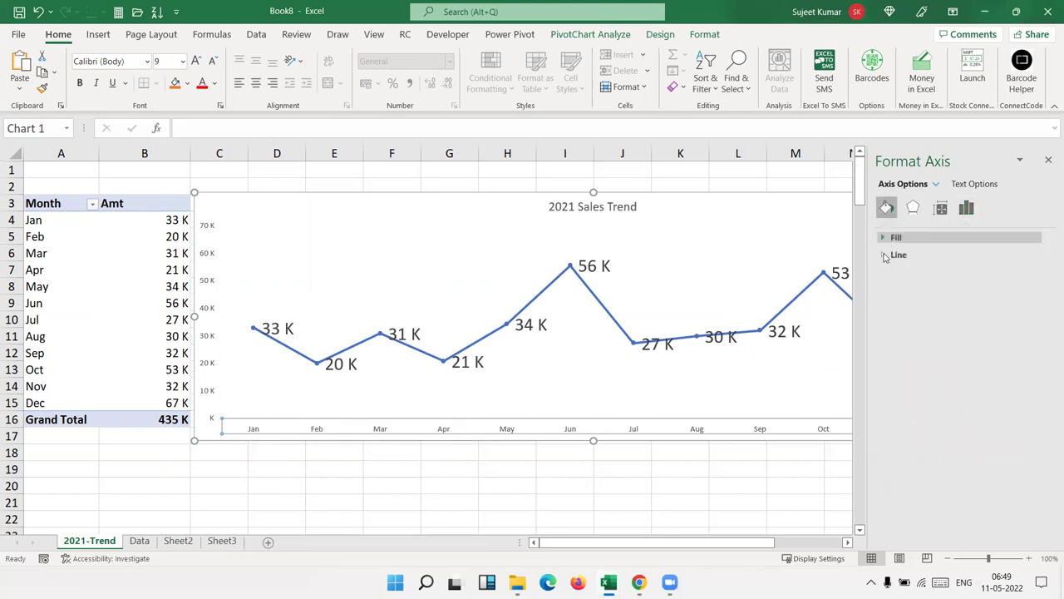
click(886, 256)
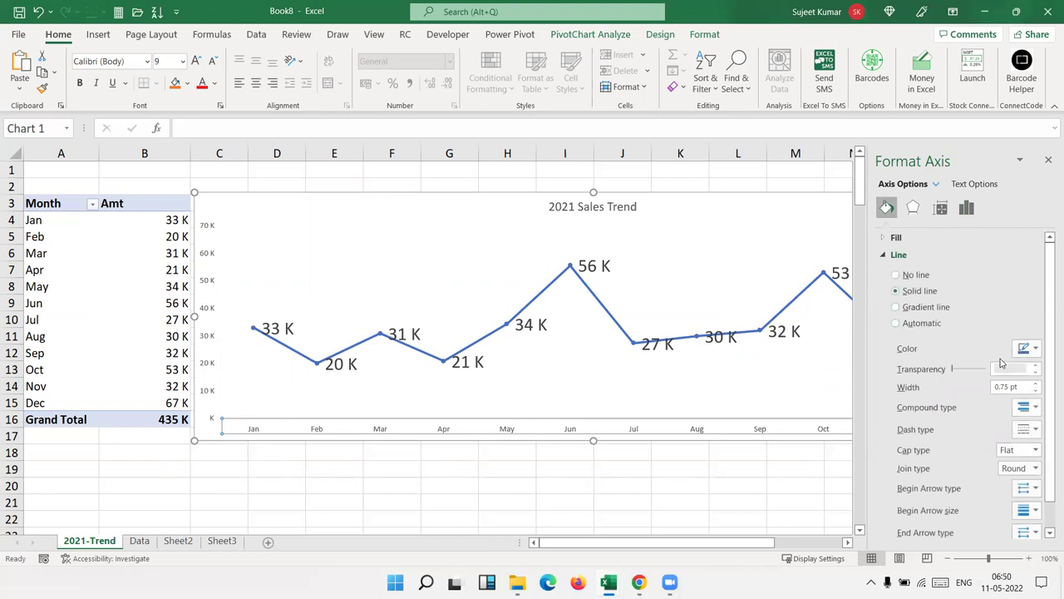
click(1023, 350)
click(967, 384)
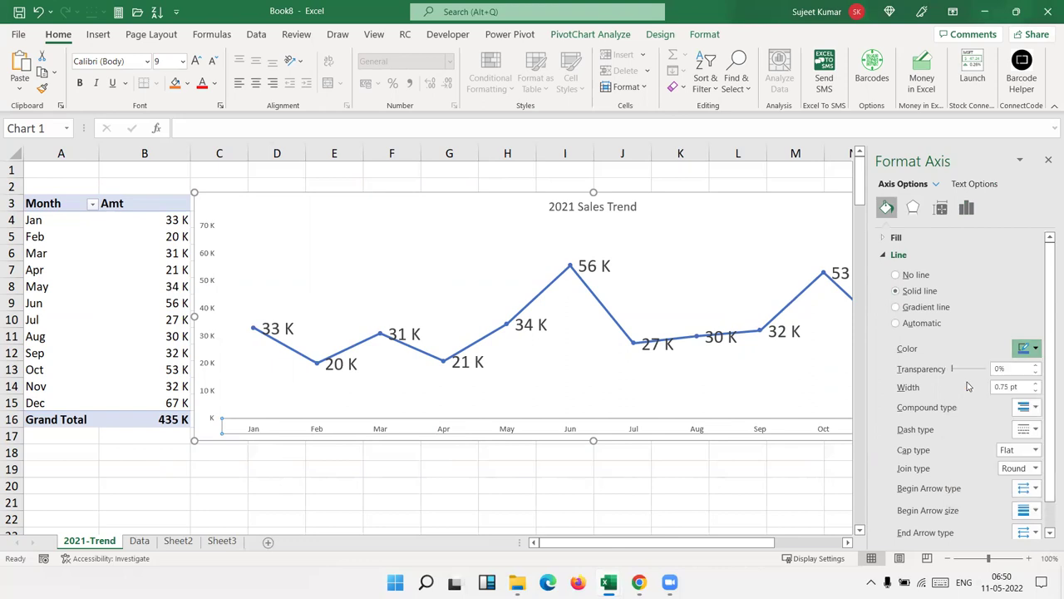
Step: Reselect the month axis and thicken its line to 2 pt
click(600, 411)
click(416, 446)
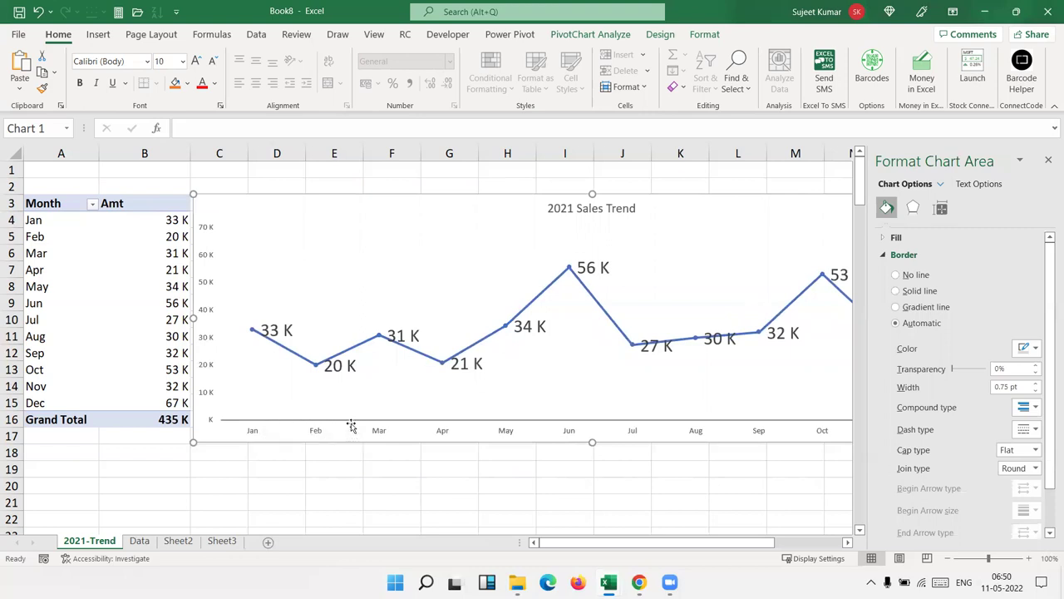
click(321, 434)
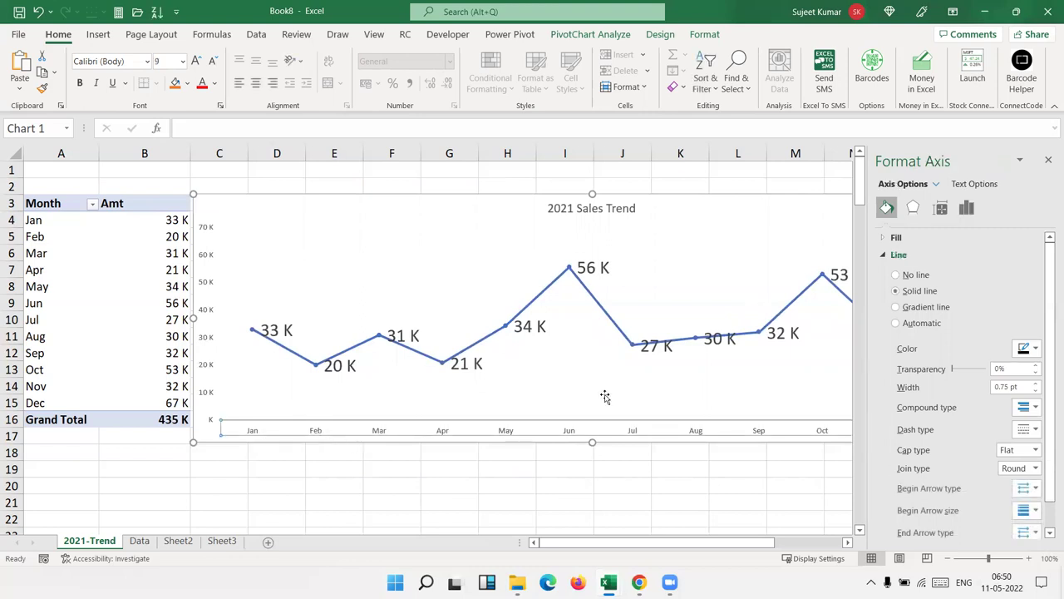
click(1037, 385)
click(1037, 385)
click(1037, 385)
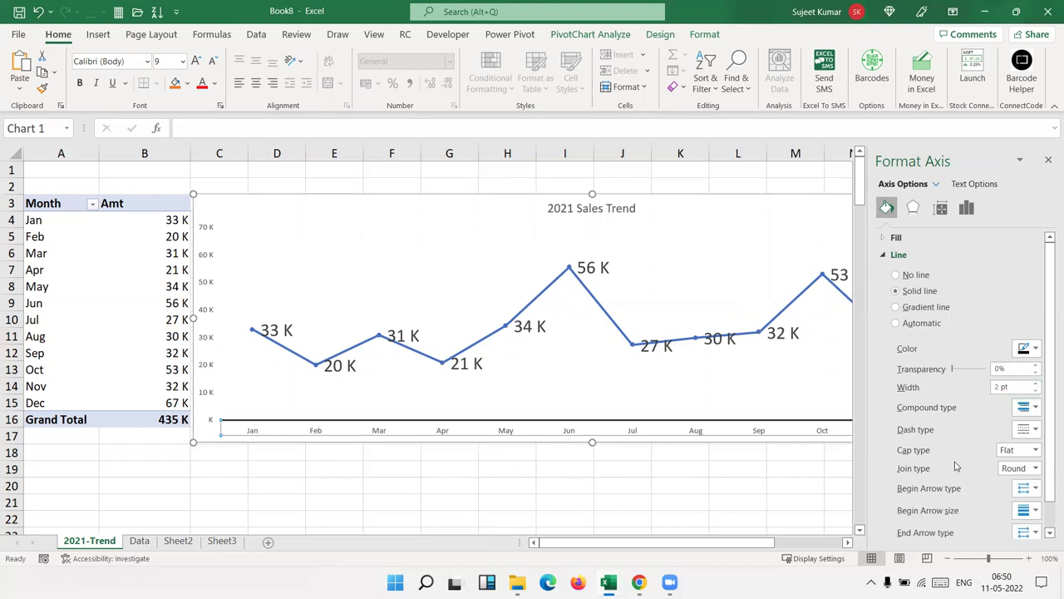
Step: Add an arrowhead end arrow to the axis line and close the formatting pane
scroll(955, 466, down, 1)
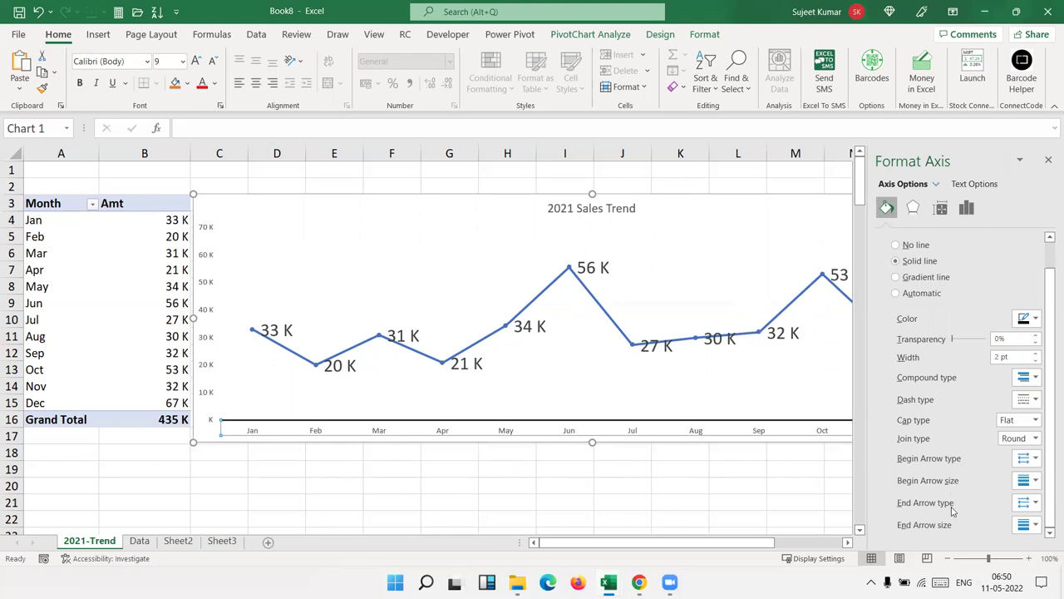
click(1029, 504)
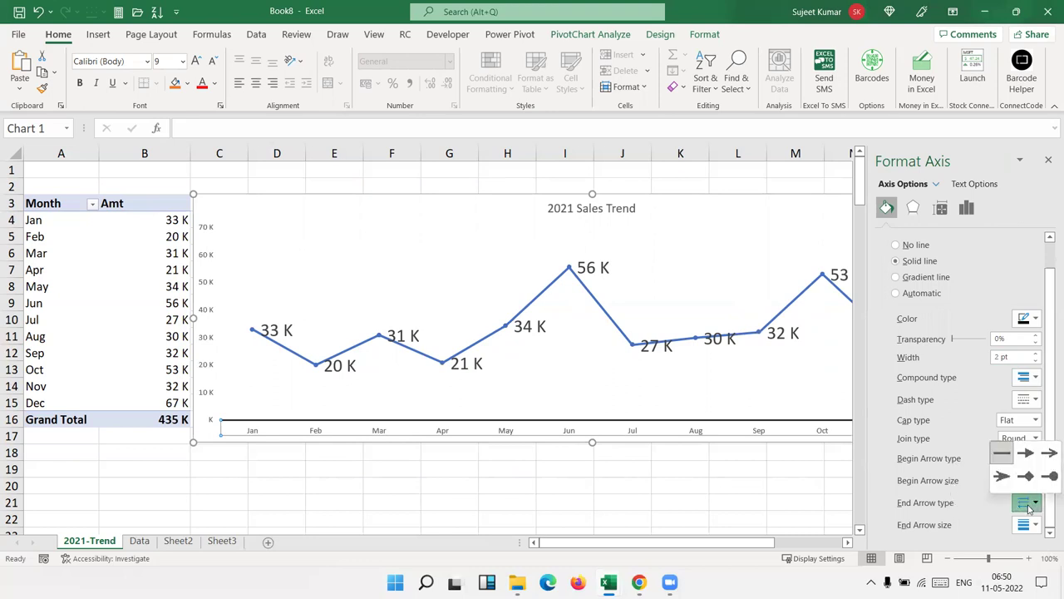
click(1027, 457)
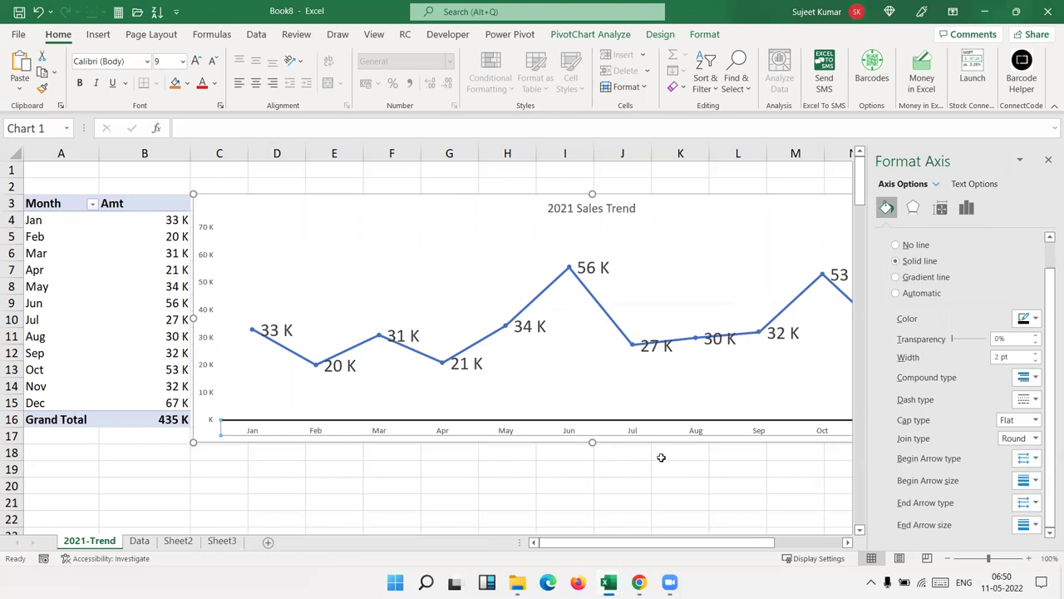
click(639, 393)
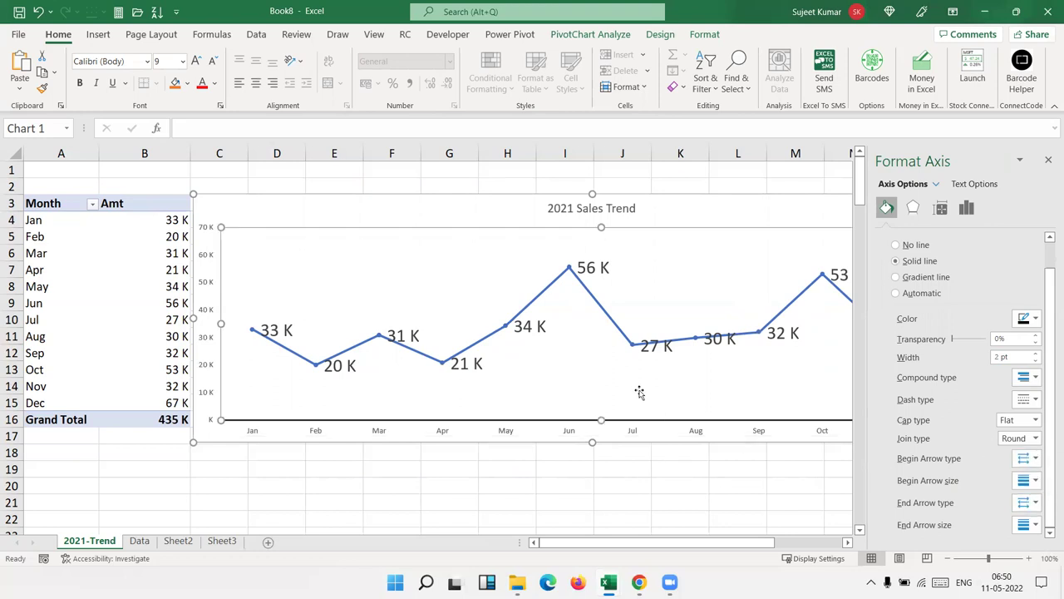
click(1045, 159)
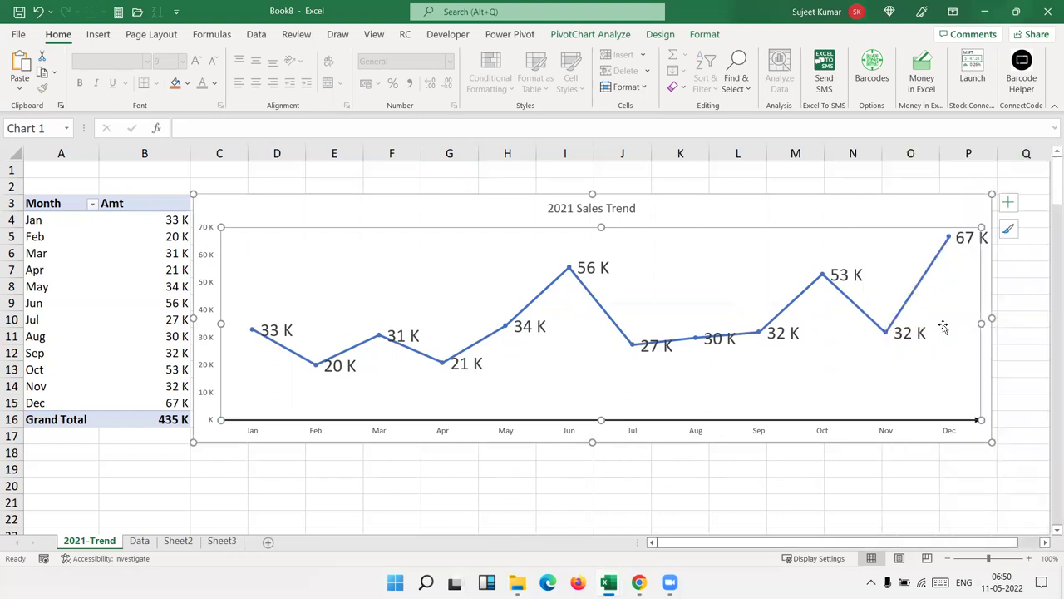
click(557, 482)
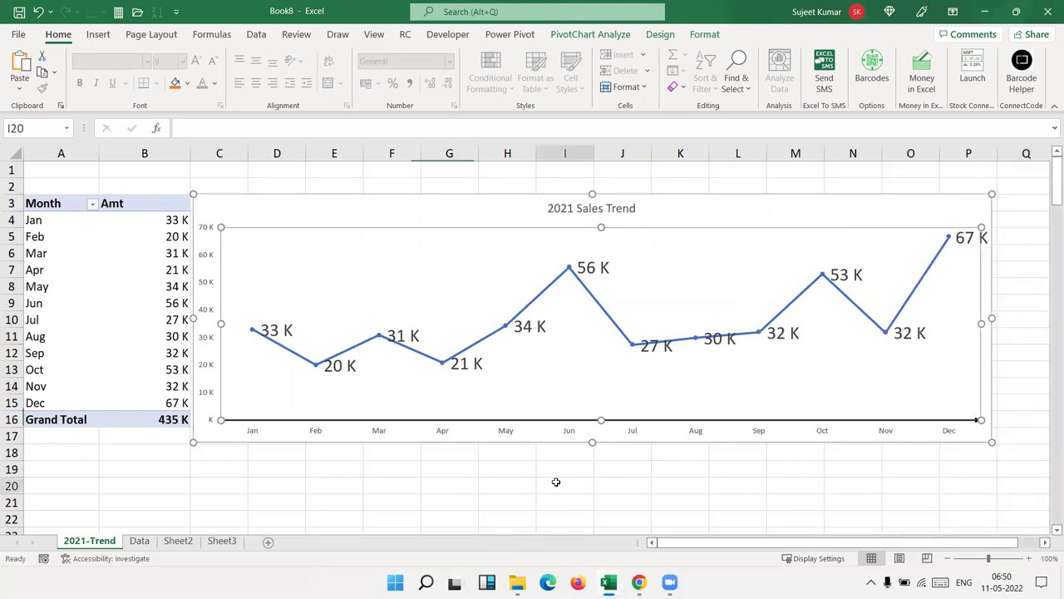
Step: Nudge the 2021 Sales Trend chart slightly down and select C1:K1 above it
drag(205, 209, 199, 204)
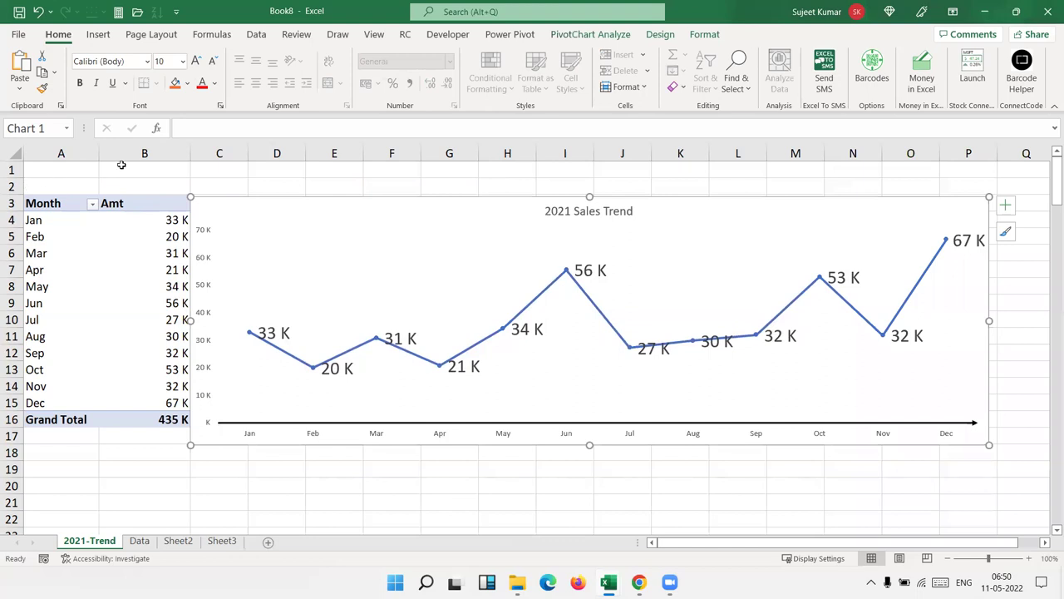
click(566, 154)
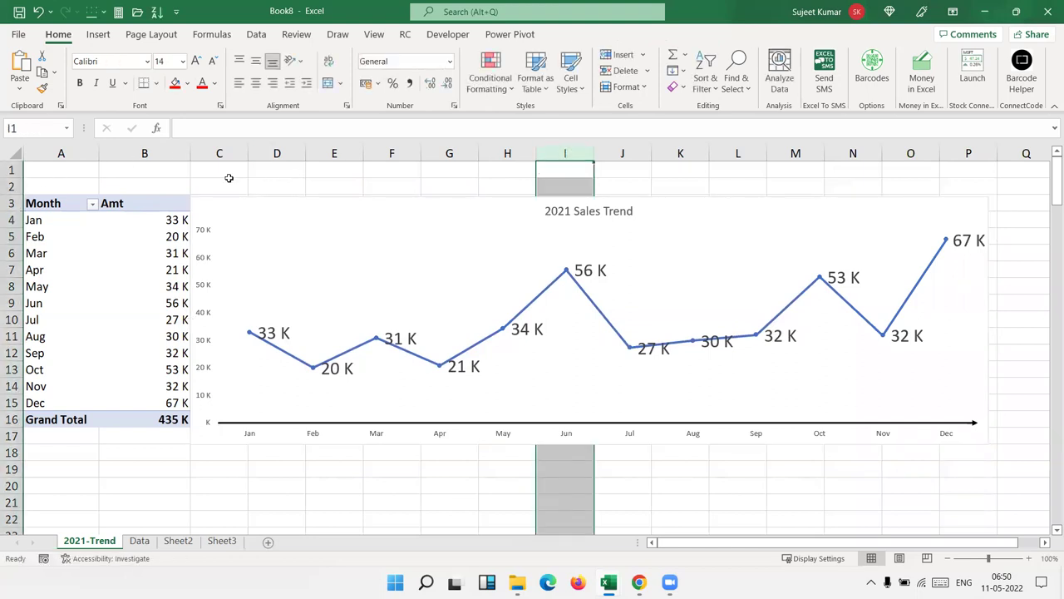
drag(228, 175, 680, 169)
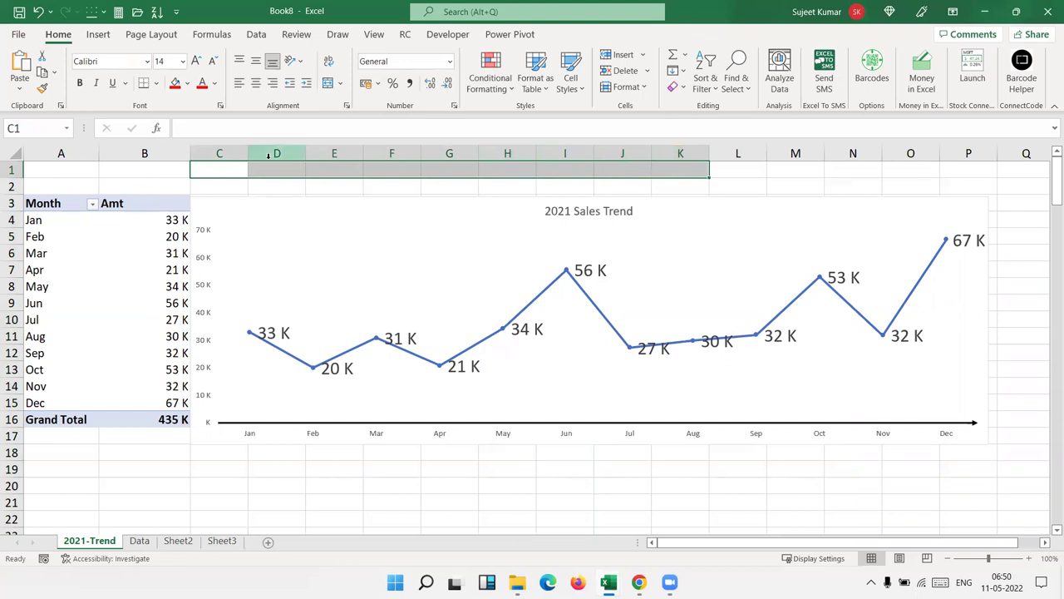
Step: Merge C1:K2 with the title '2021 Sales by Monthly in Thounsand' in enlarged font
key(shift+Down)
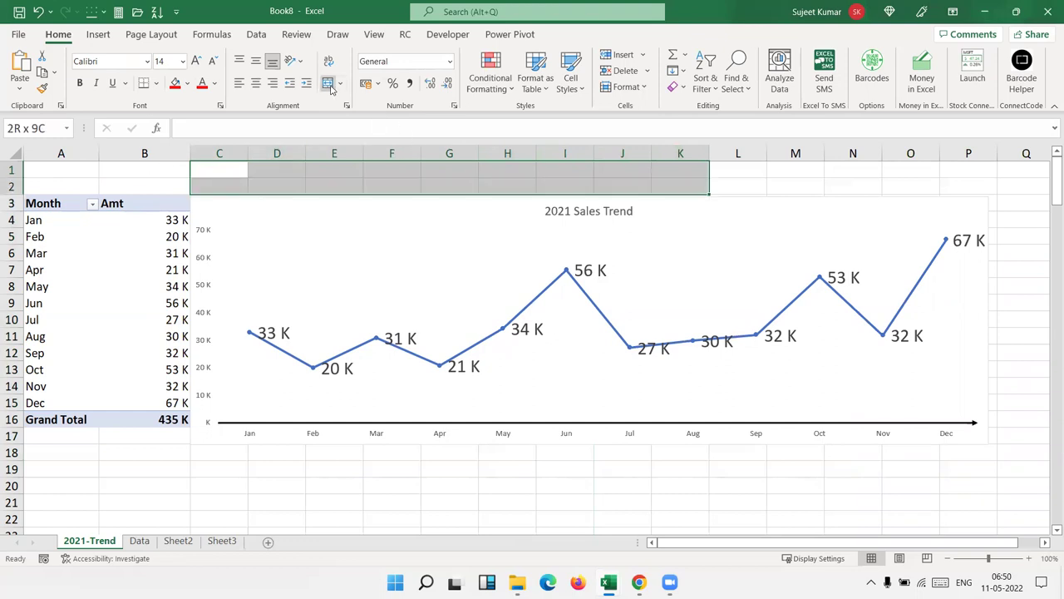
click(328, 83)
text(20)
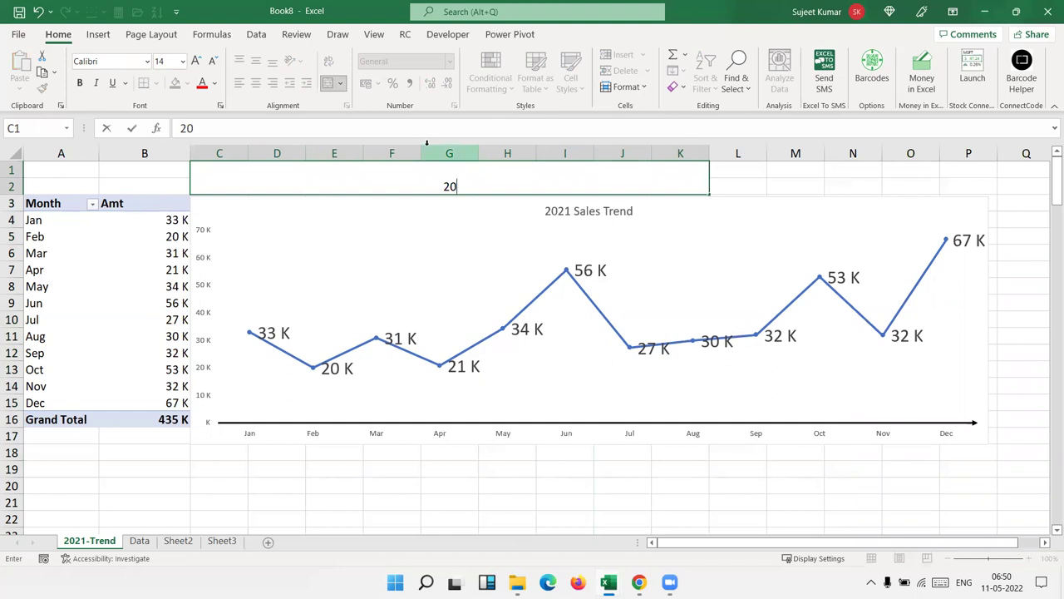
text(21 Sales )
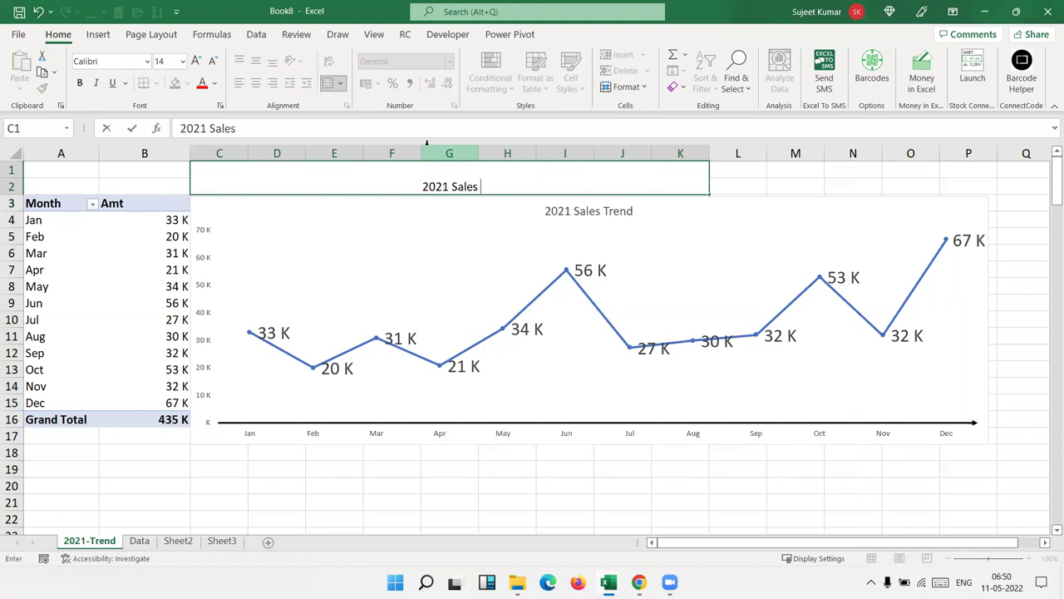
text(by Monthly in Thounsand)
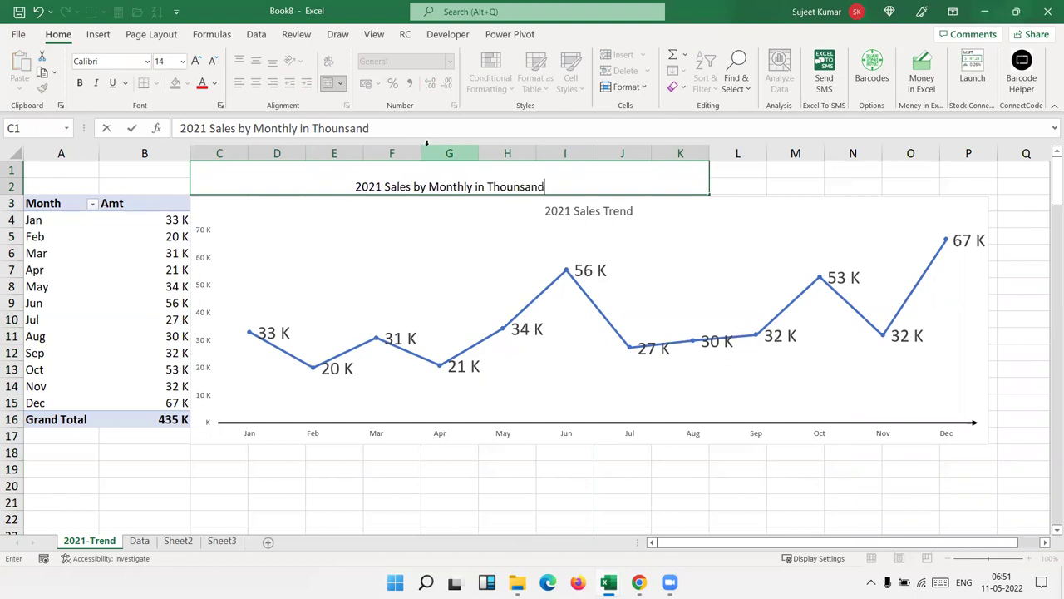
key(ctrl+Return)
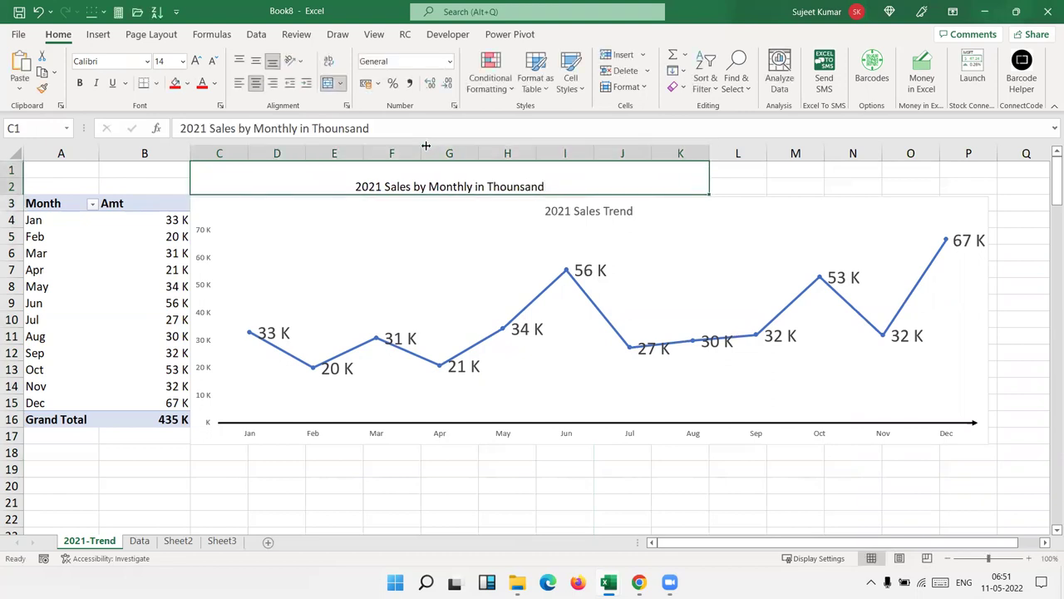
click(196, 61)
click(196, 61)
click(196, 60)
click(196, 61)
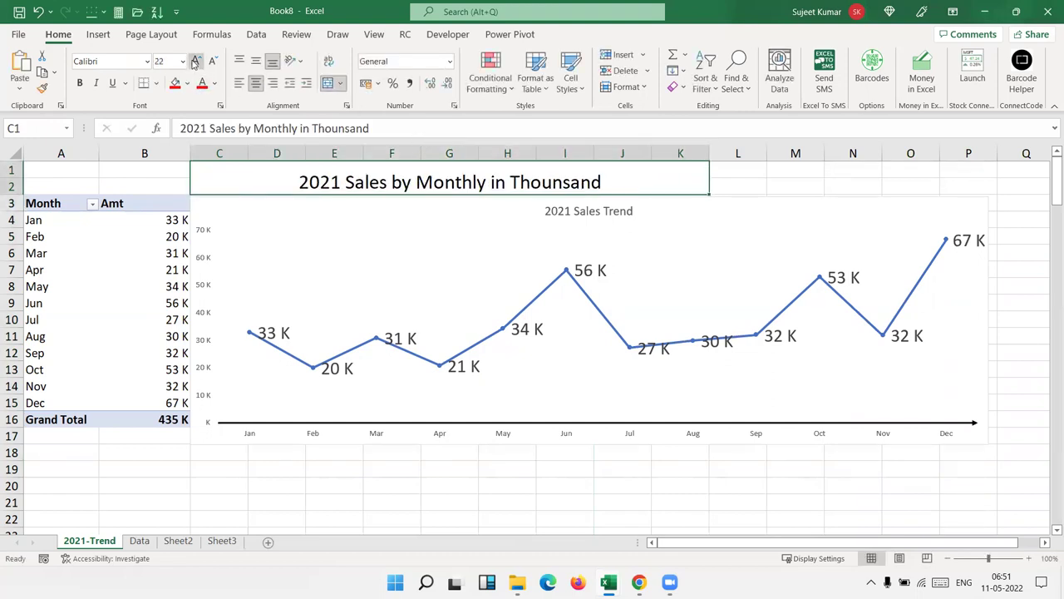
click(196, 61)
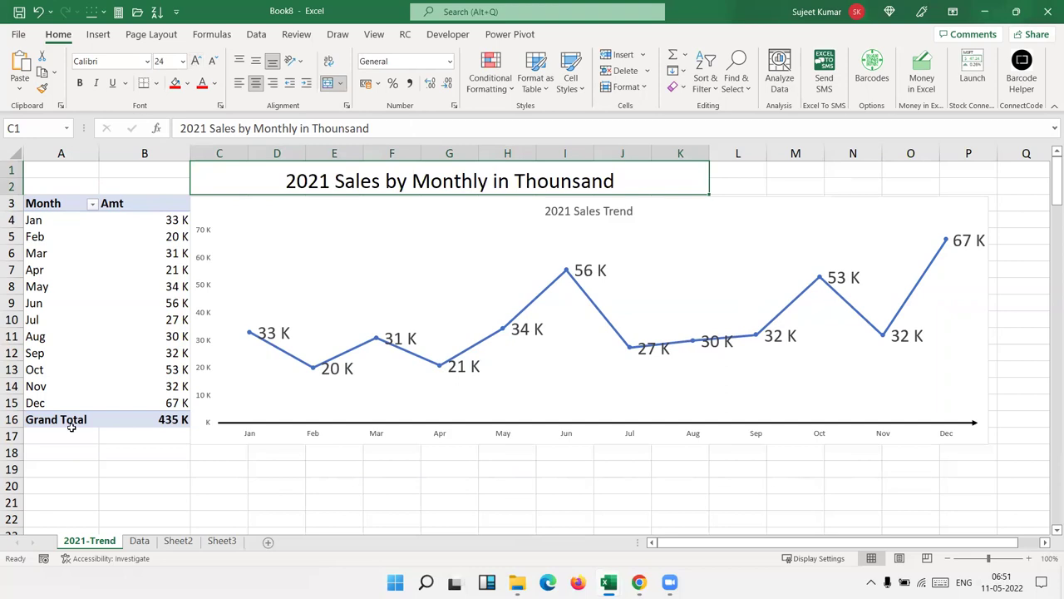
Step: Hide every row from row 18 down
click(12, 452)
key(ctrl+shift+Down)
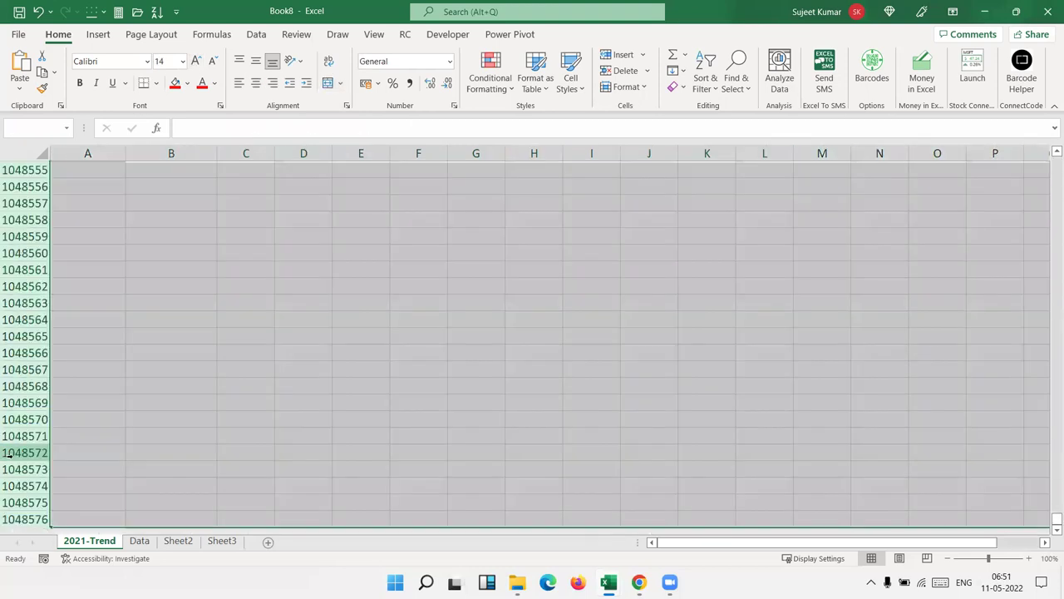
right_click(10, 438)
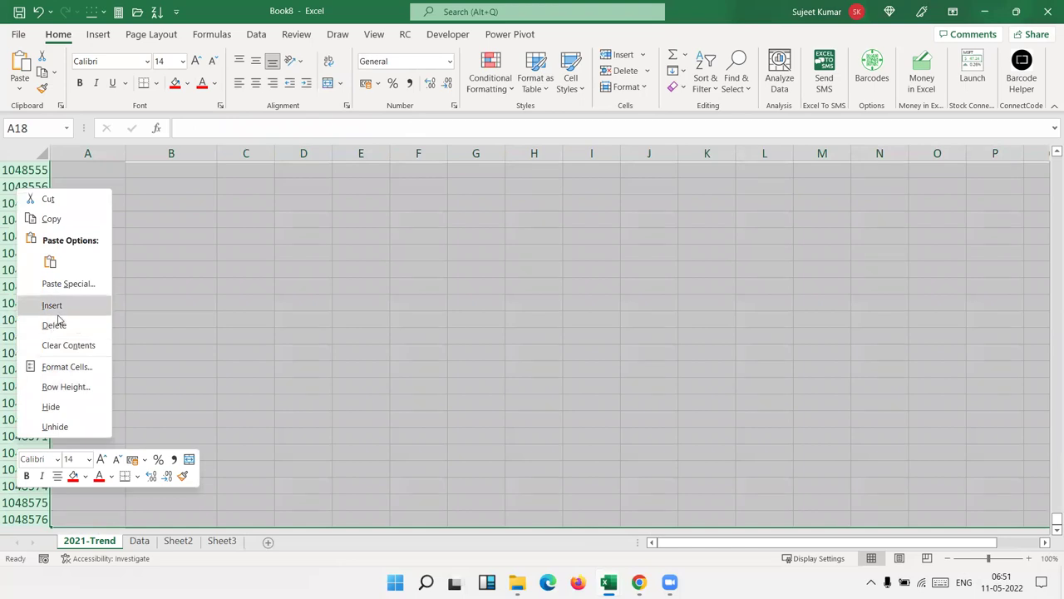
click(51, 406)
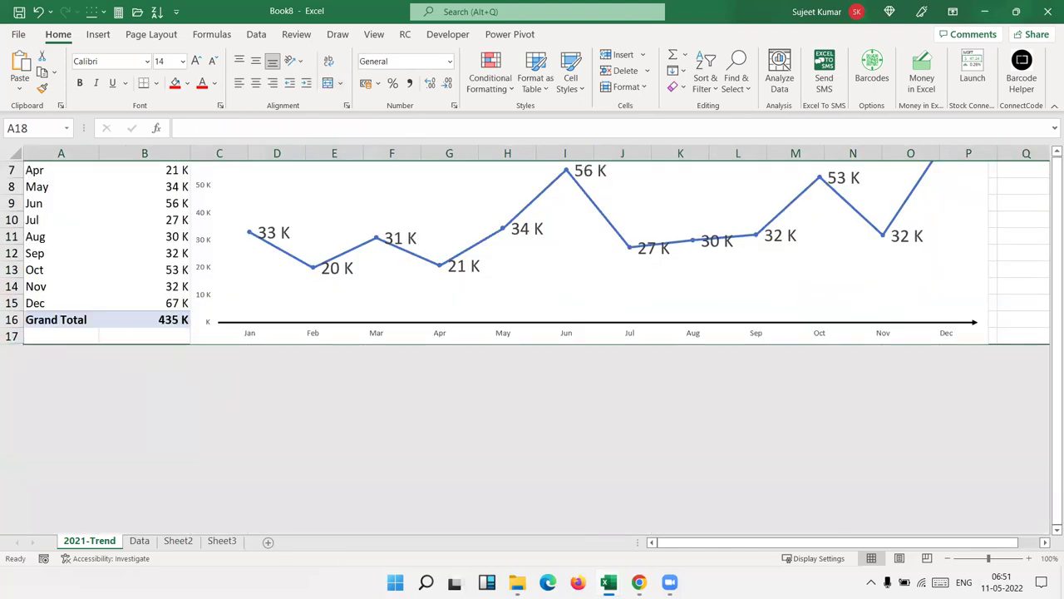
Step: Hide all unused columns from column Q onward
click(1019, 154)
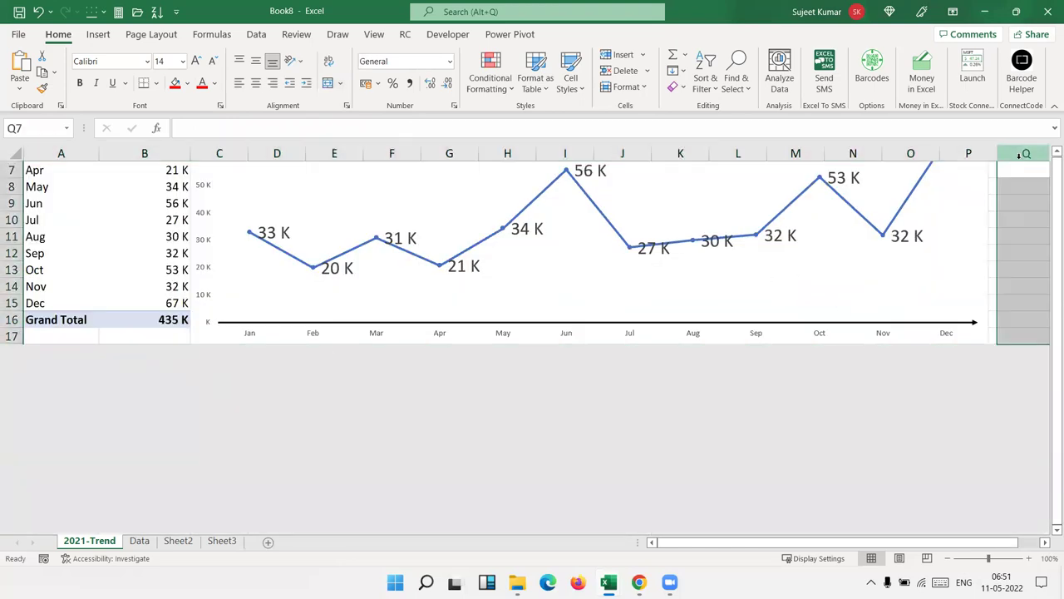
key(ctrl+shift+Right)
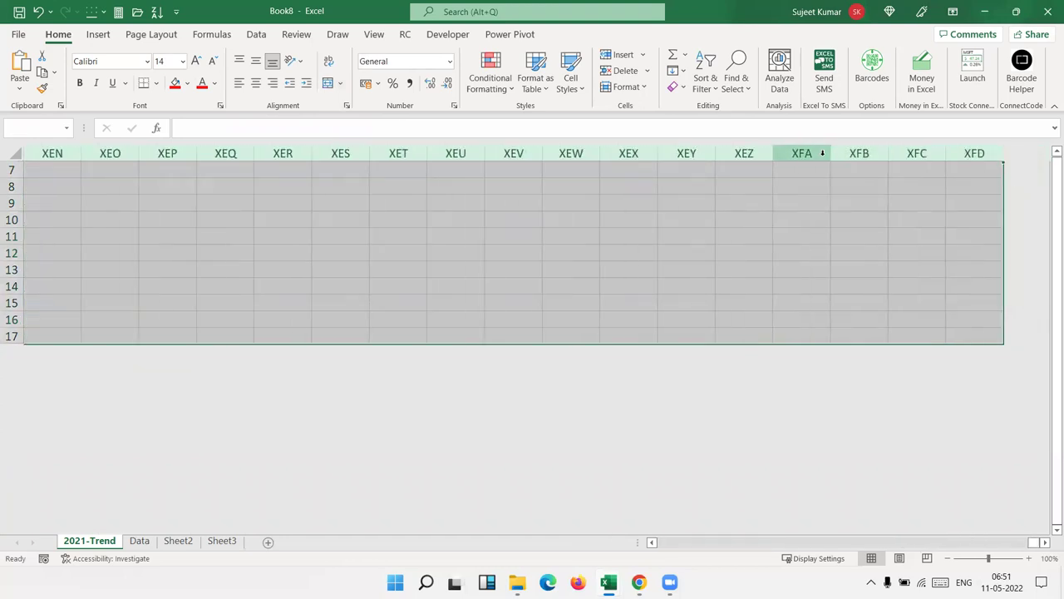
right_click(824, 155)
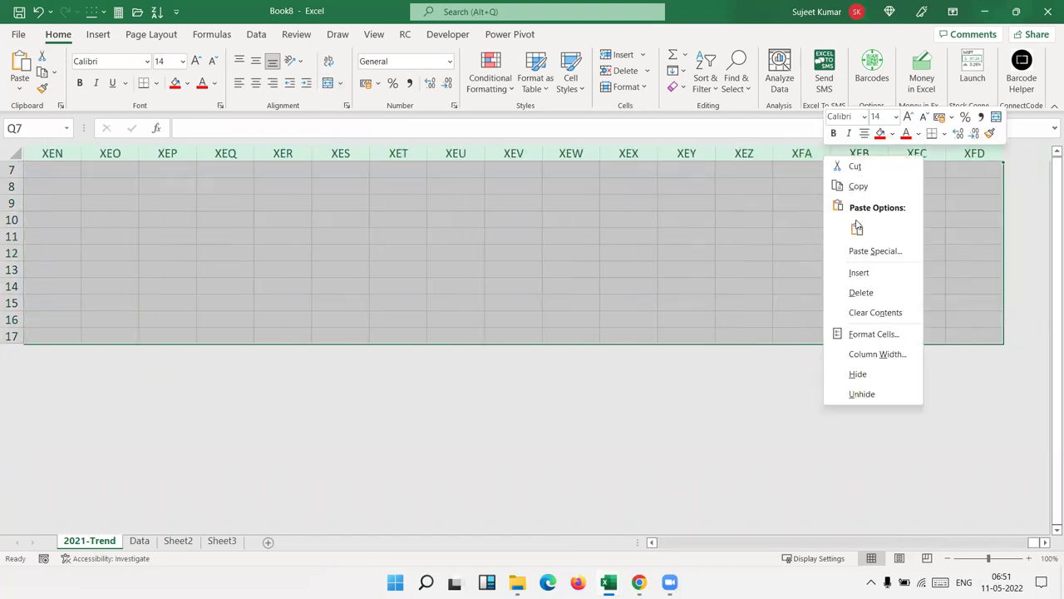
click(871, 375)
drag(864, 544, 628, 545)
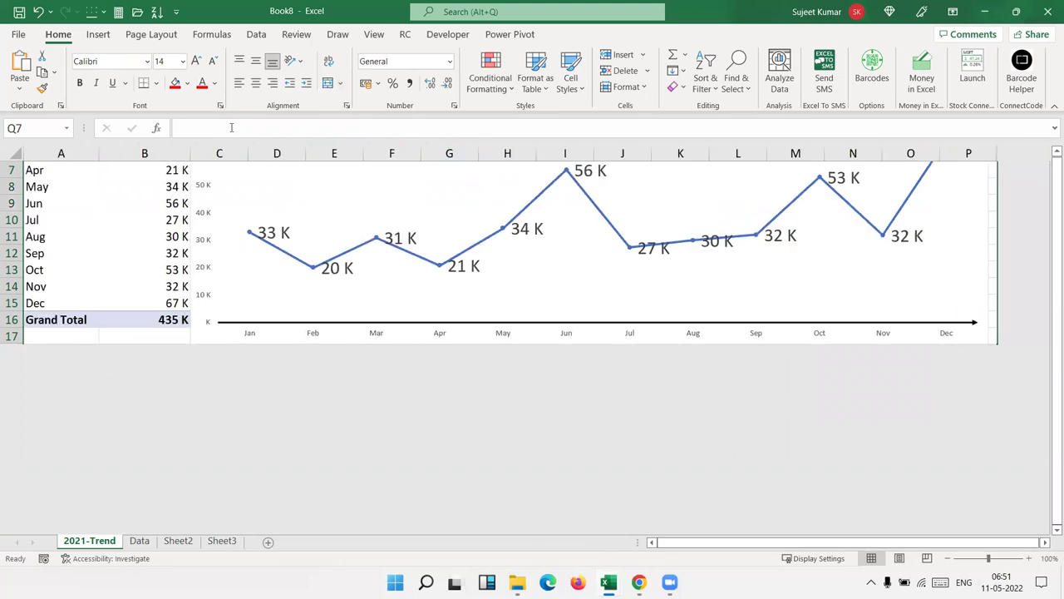
Step: Turn off sheet gridlines and nudge the trend chart slightly right
click(151, 35)
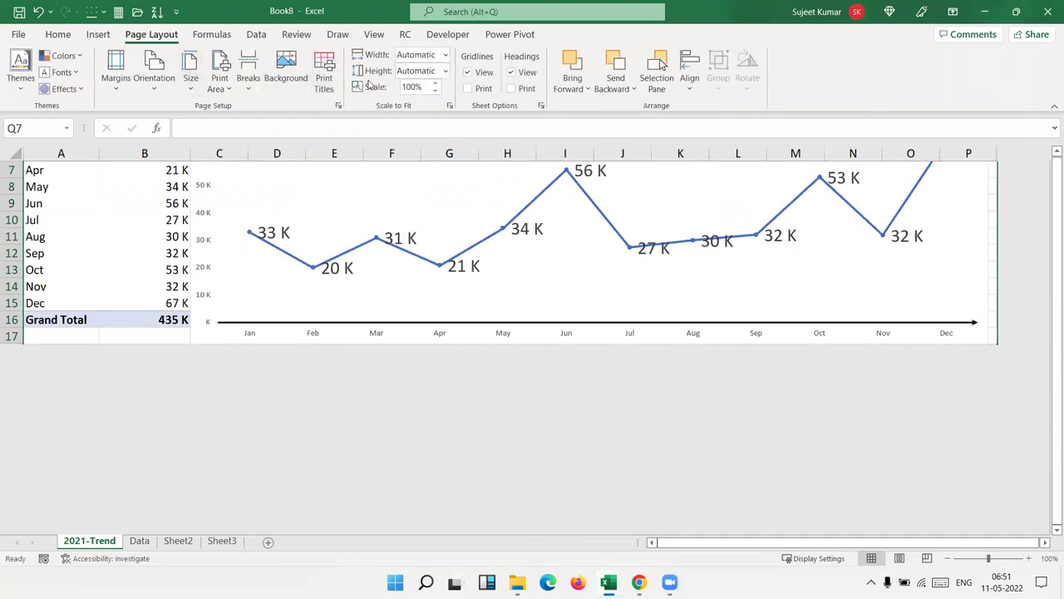
click(469, 72)
scroll(387, 385, up, 2)
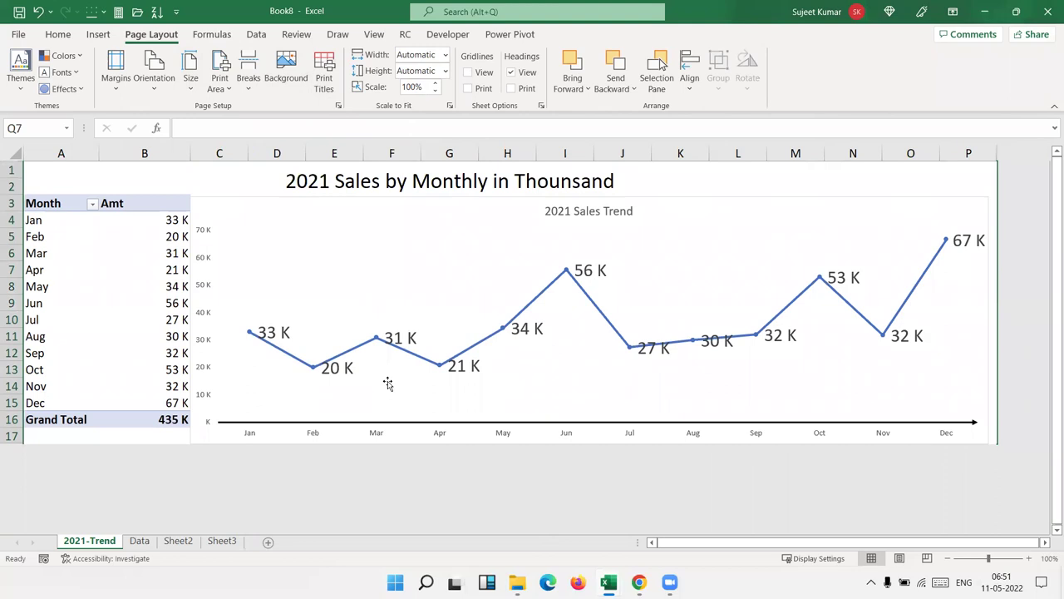
drag(258, 209, 261, 207)
Step: Create a PivotTable on a new worksheet from the entire Data sheet table
click(314, 438)
click(143, 541)
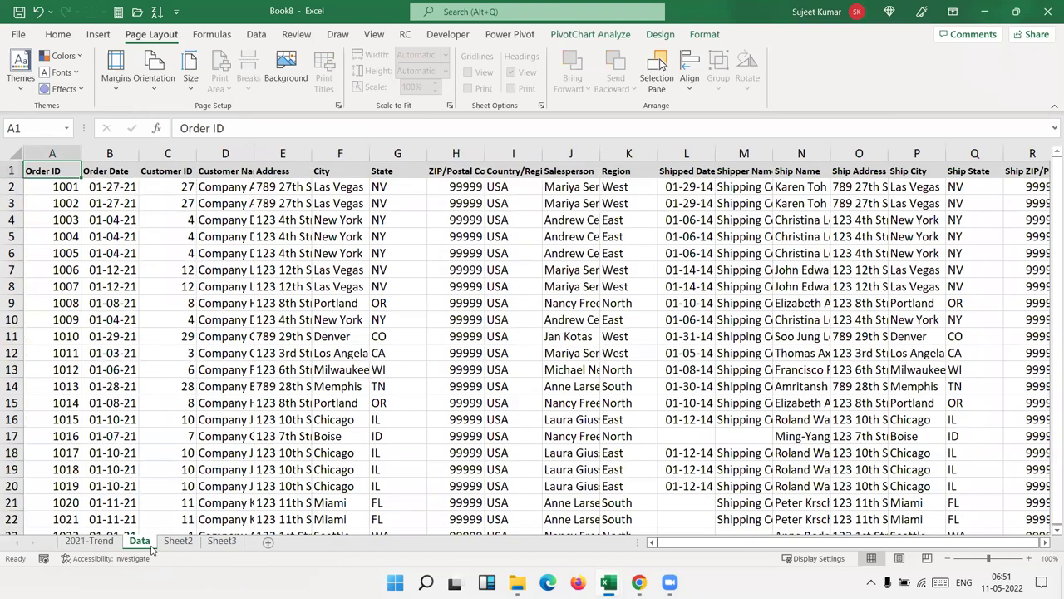
key(ctrl+shift+Right)
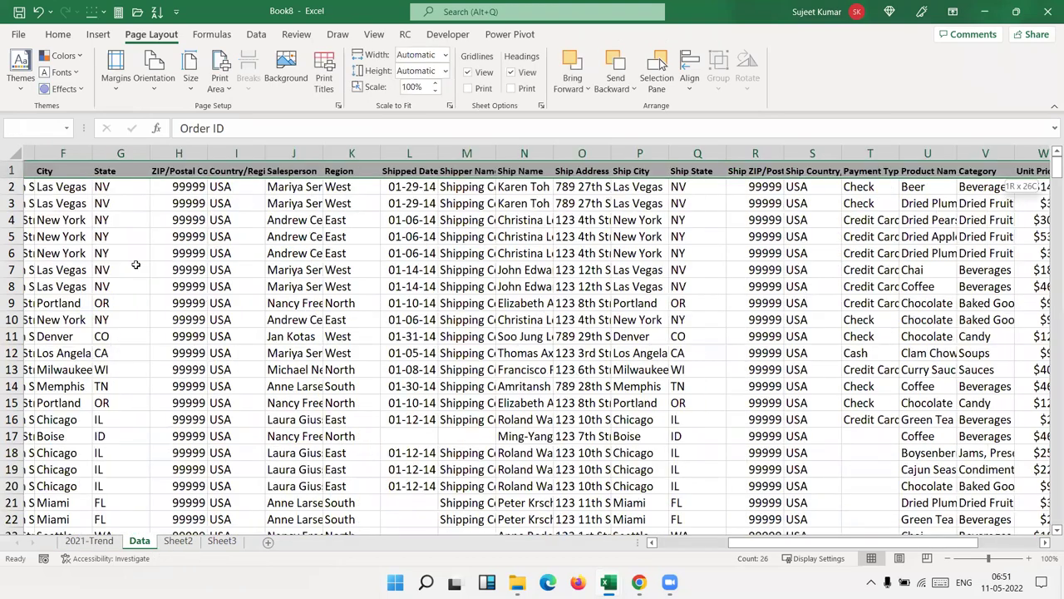
key(ctrl+shift+Down)
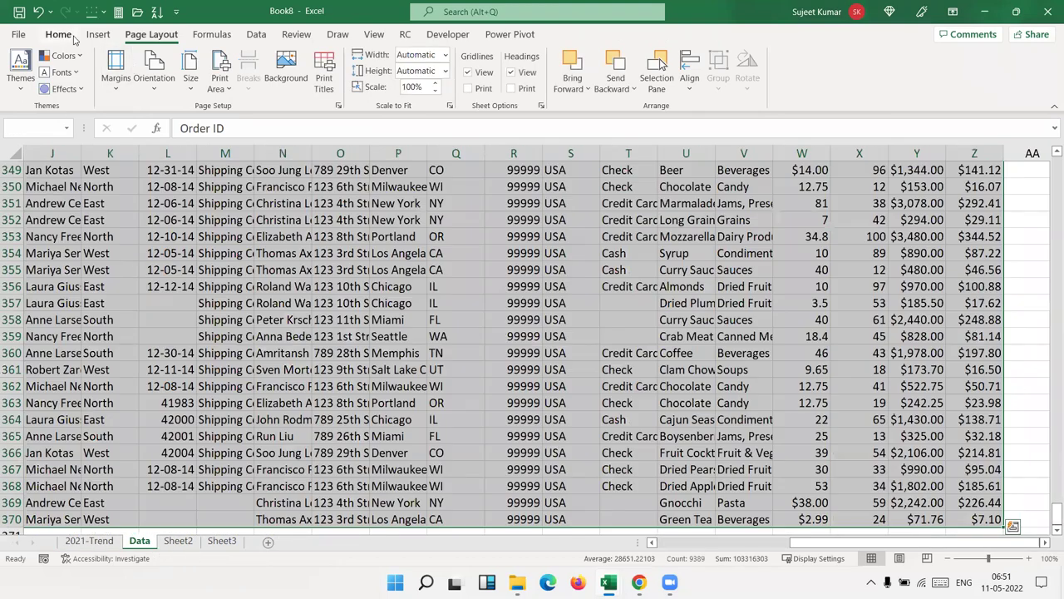
click(57, 35)
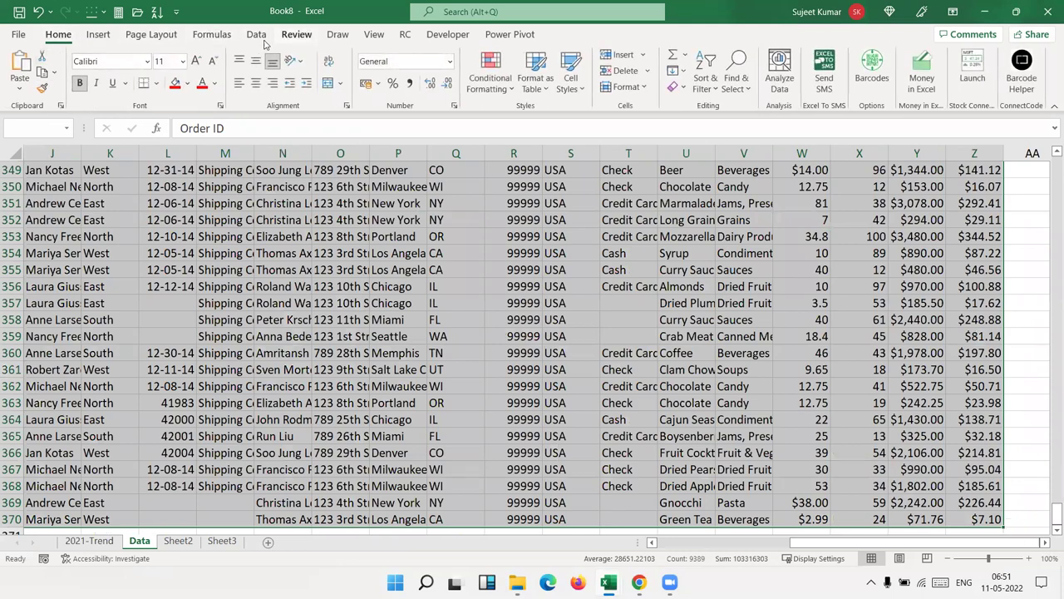
click(96, 36)
click(32, 78)
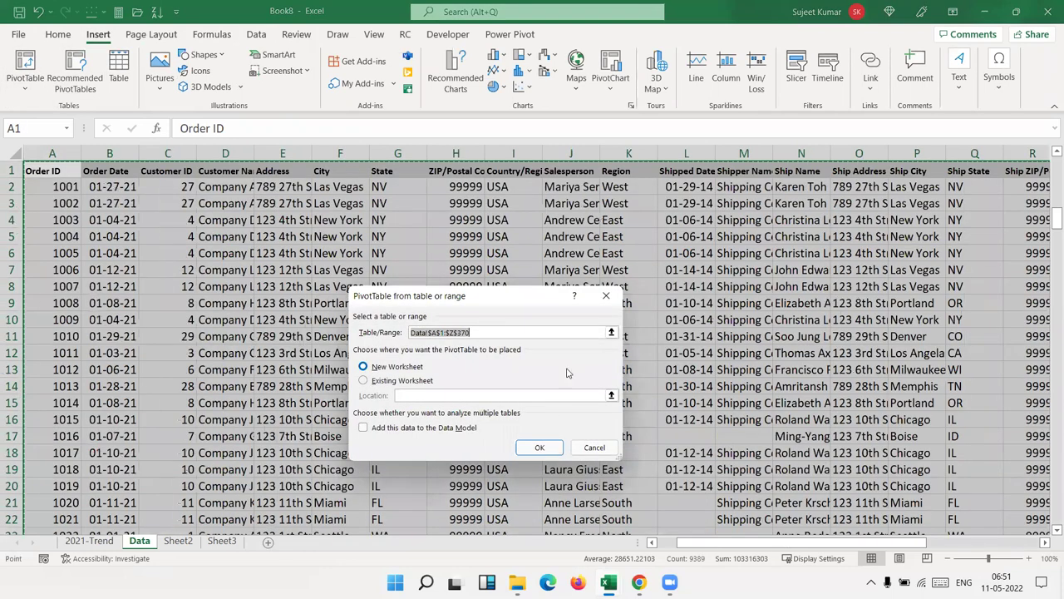
click(542, 447)
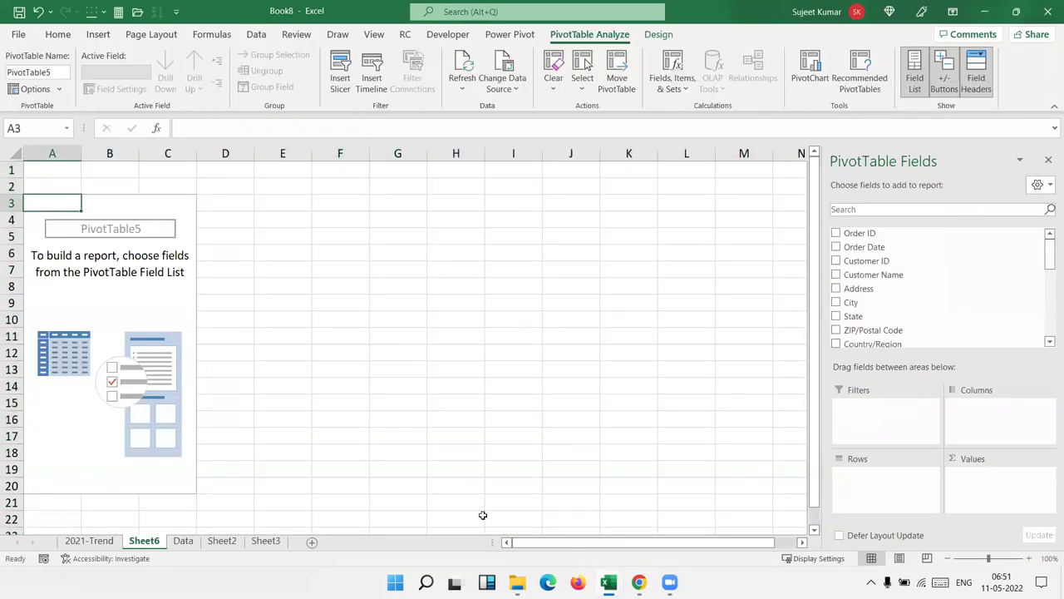
Step: Rename the new pivot sheet to Top-5Cust
double_click(156, 542)
text(Top)
key(Return)
text(-5)
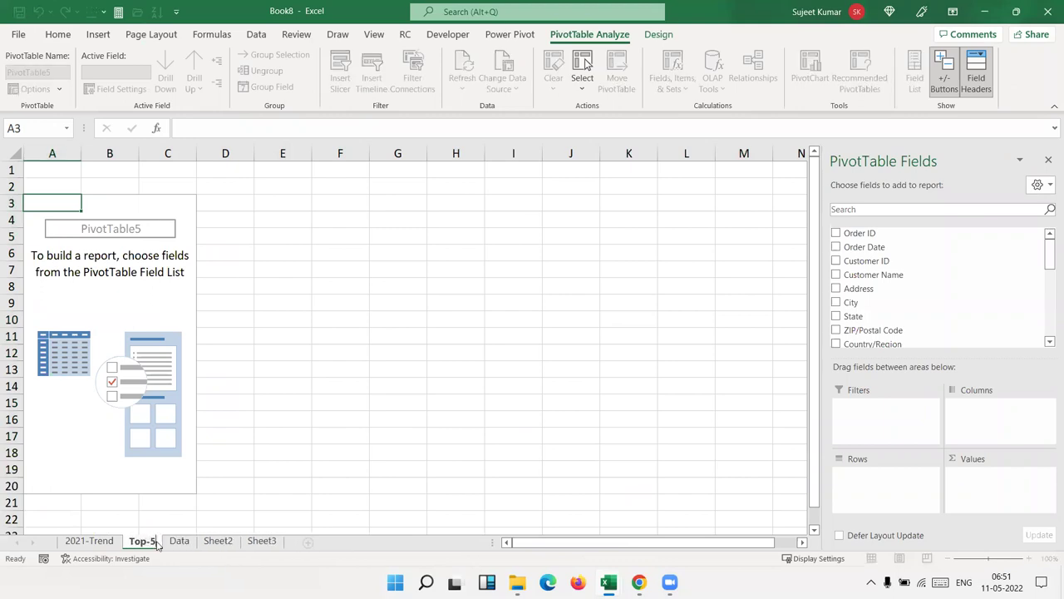
text(Cust)
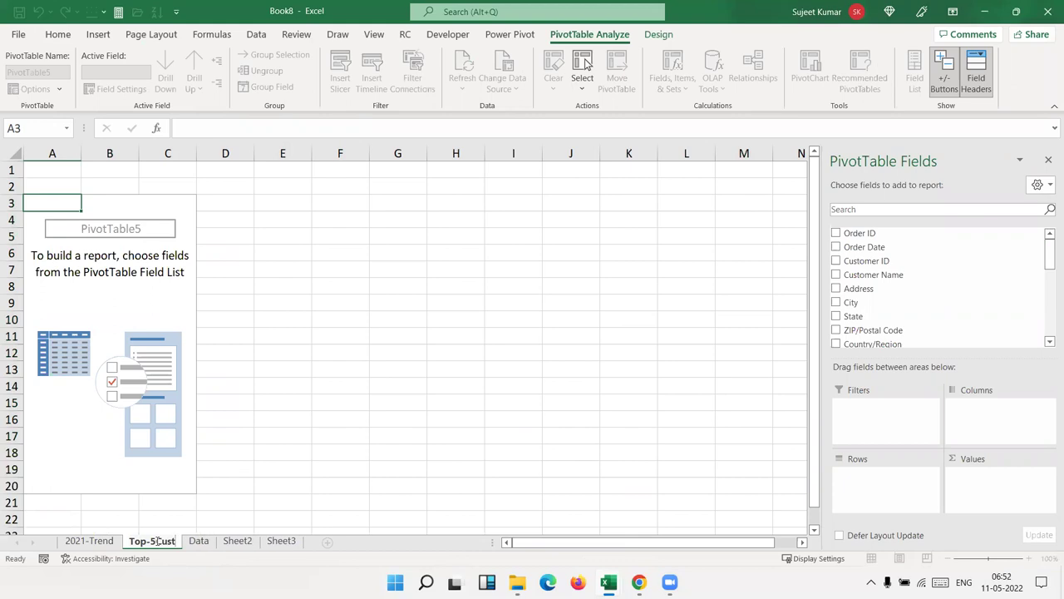
click(244, 382)
click(171, 301)
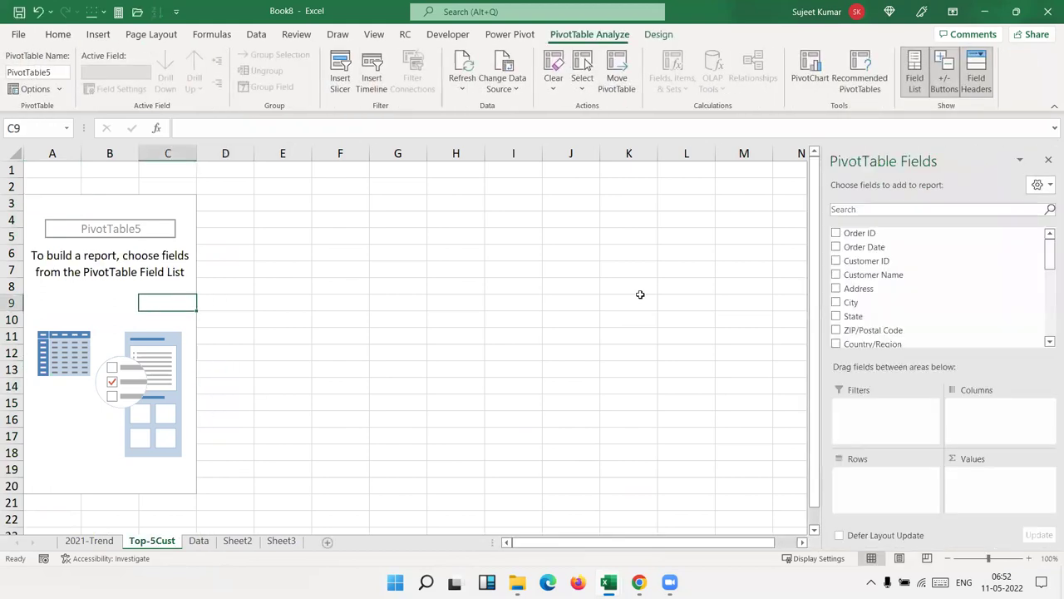
Step: Put Customer Name in the pivot rows and Revenue in the values
drag(871, 275, 882, 482)
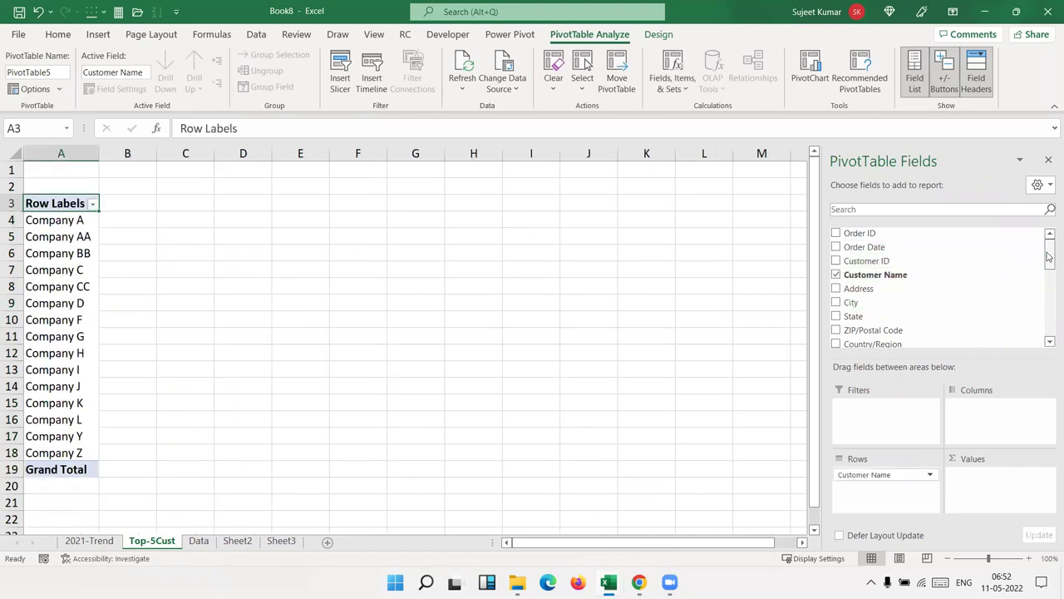
scroll(1050, 341, down, 4)
drag(880, 310, 988, 478)
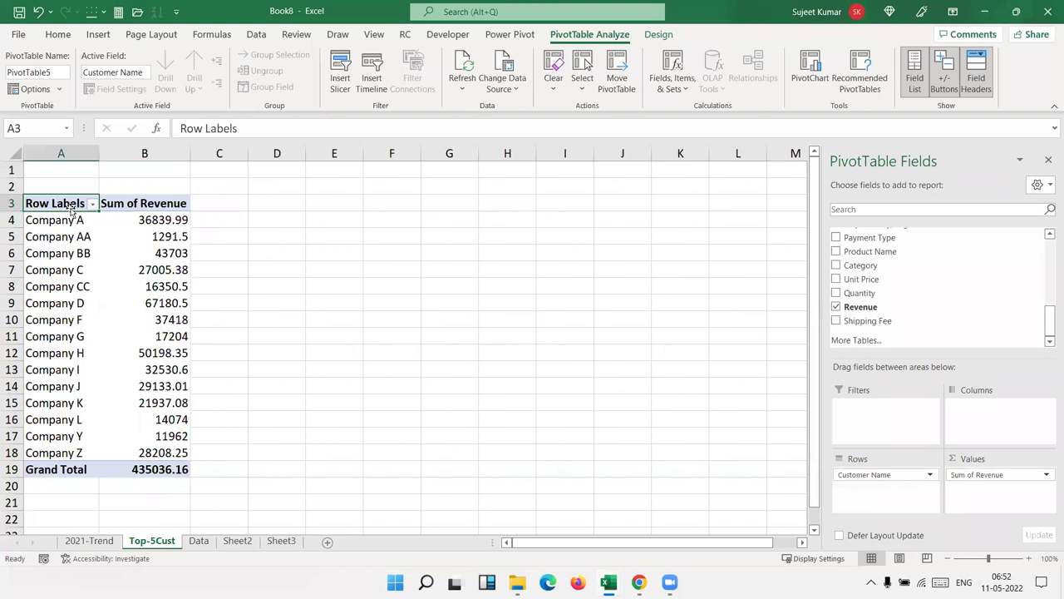
Step: Rename the pivot headers to Custmer and Amt, then select the whole pivot range
text(Custmer)
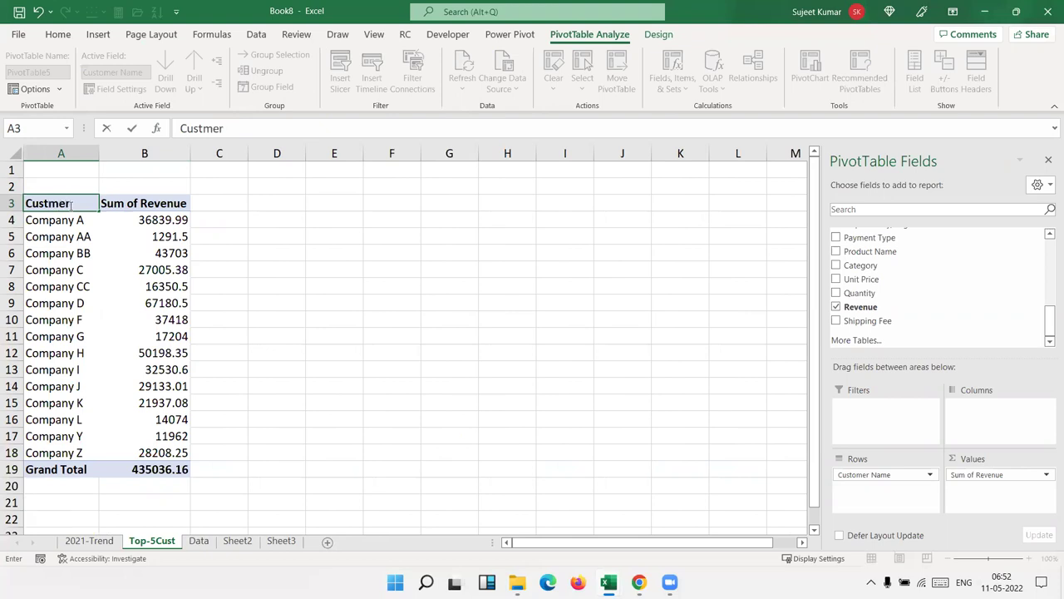
key(Tab)
text(Amt)
key(Return)
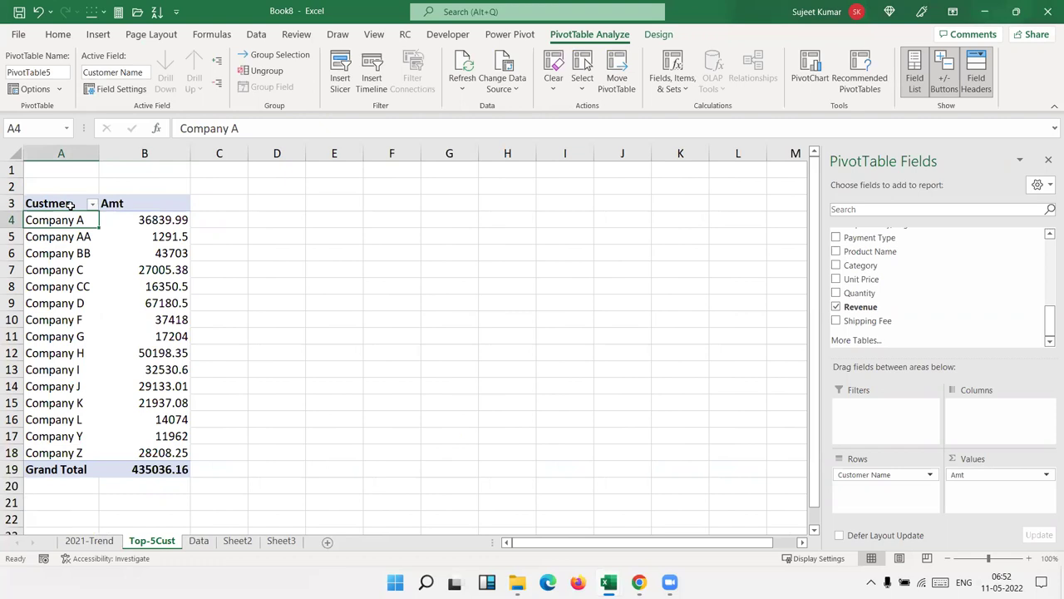
click(71, 205)
key(shift+Right)
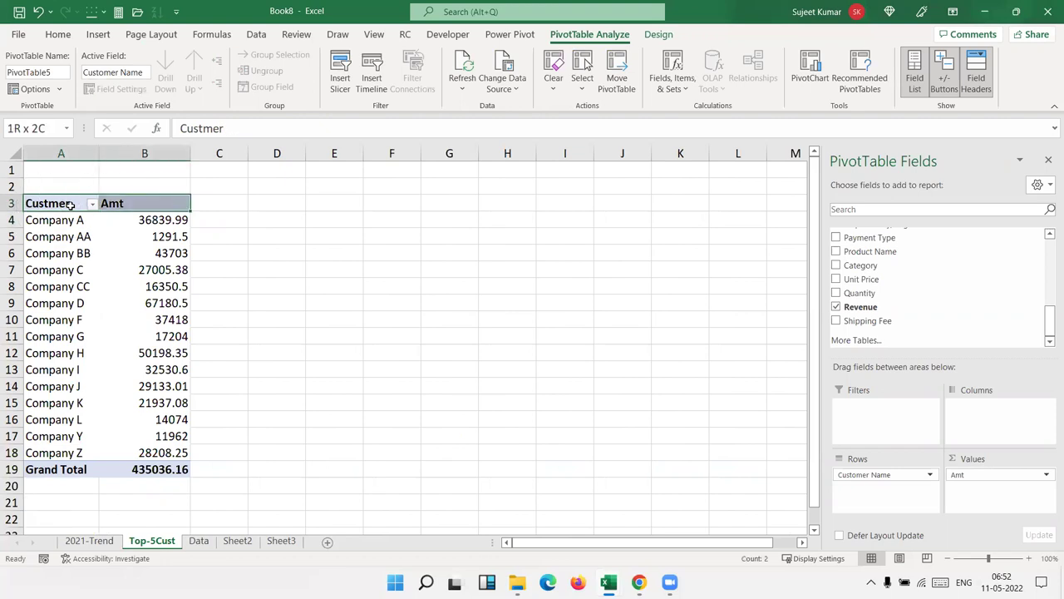
key(ctrl+shift+Down)
Step: Give the pivot table all borders plus a thick outside outline
click(58, 34)
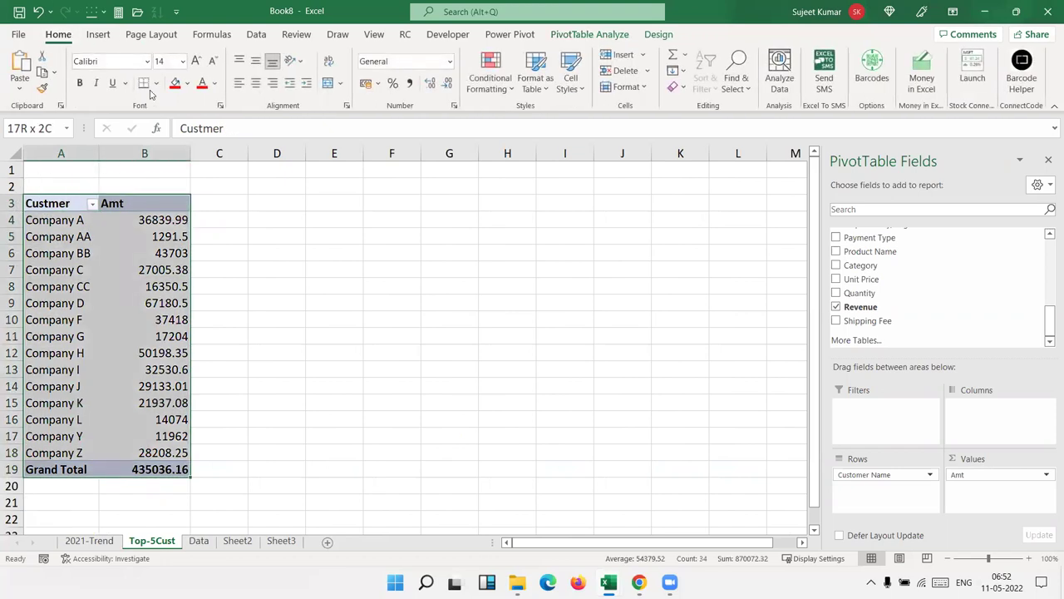
click(155, 83)
click(154, 224)
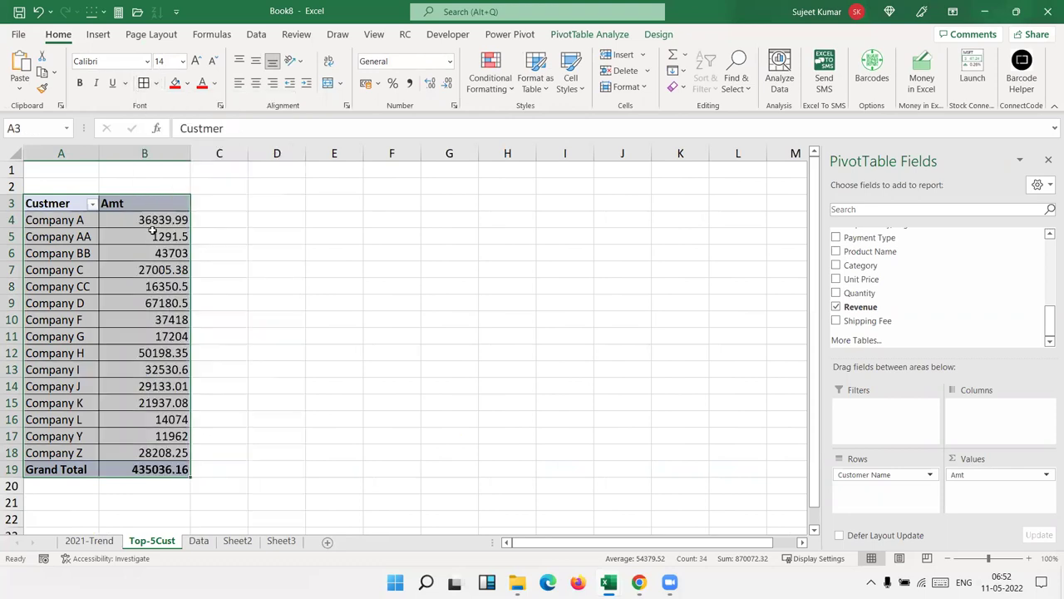
click(155, 83)
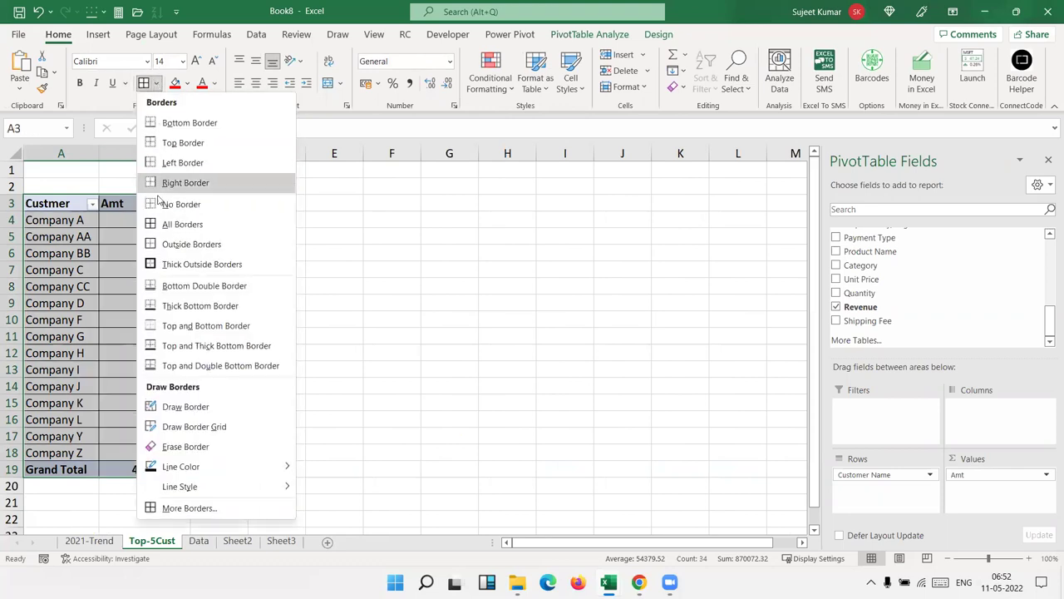
click(151, 263)
click(152, 258)
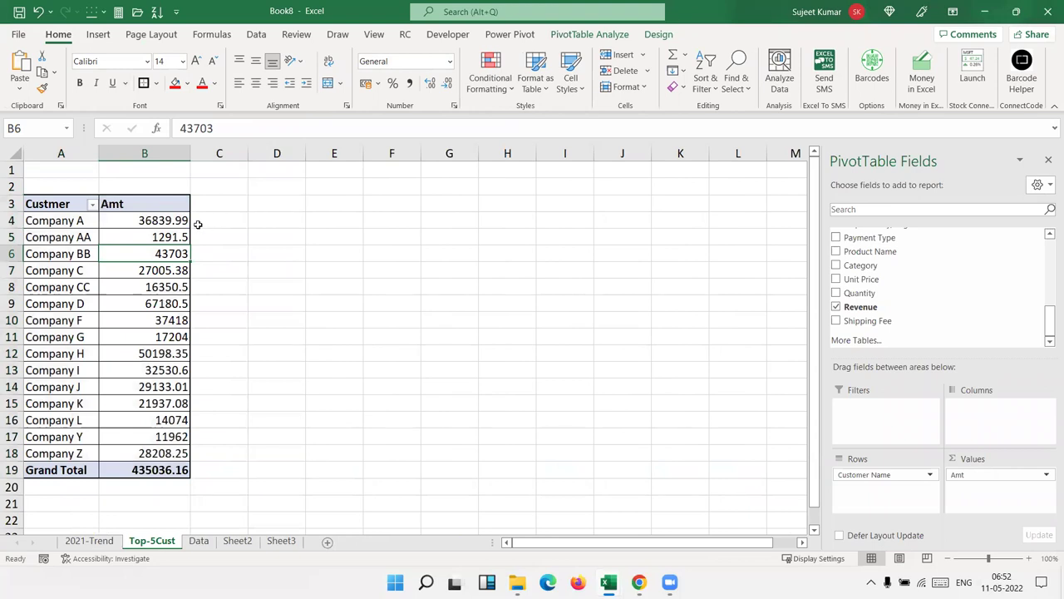
Step: Round the customer Amt values, excluding Grand Total, to whole numbers
click(166, 220)
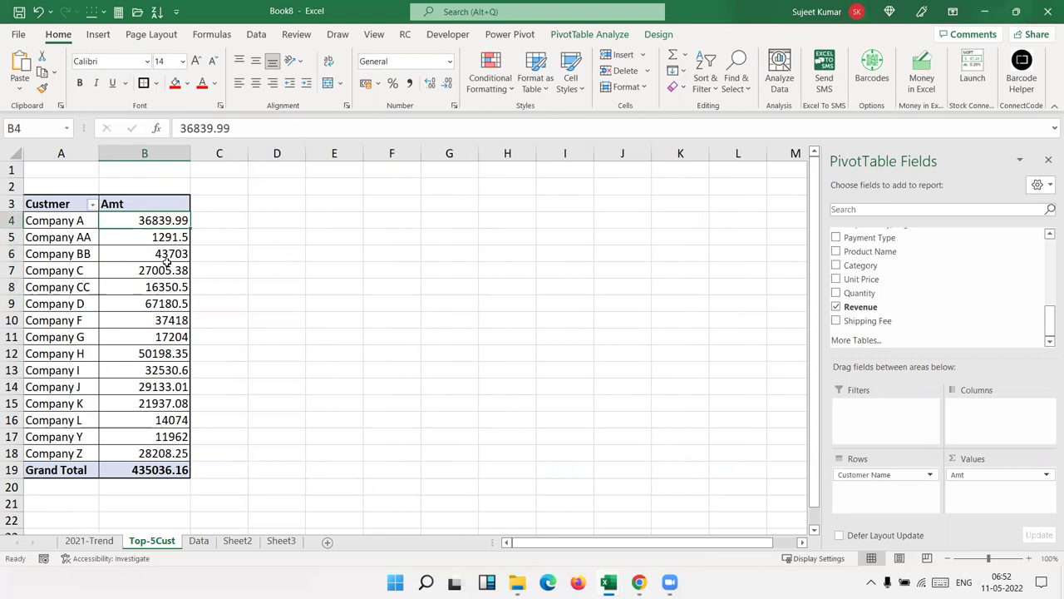
key(ctrl+shift+Down)
key(shift+Up)
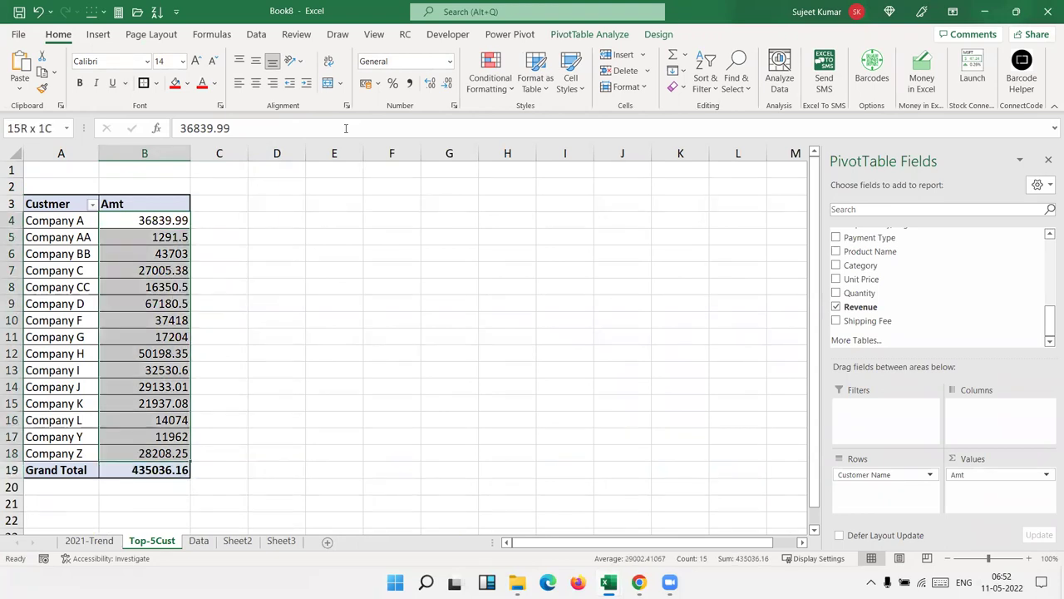
click(446, 85)
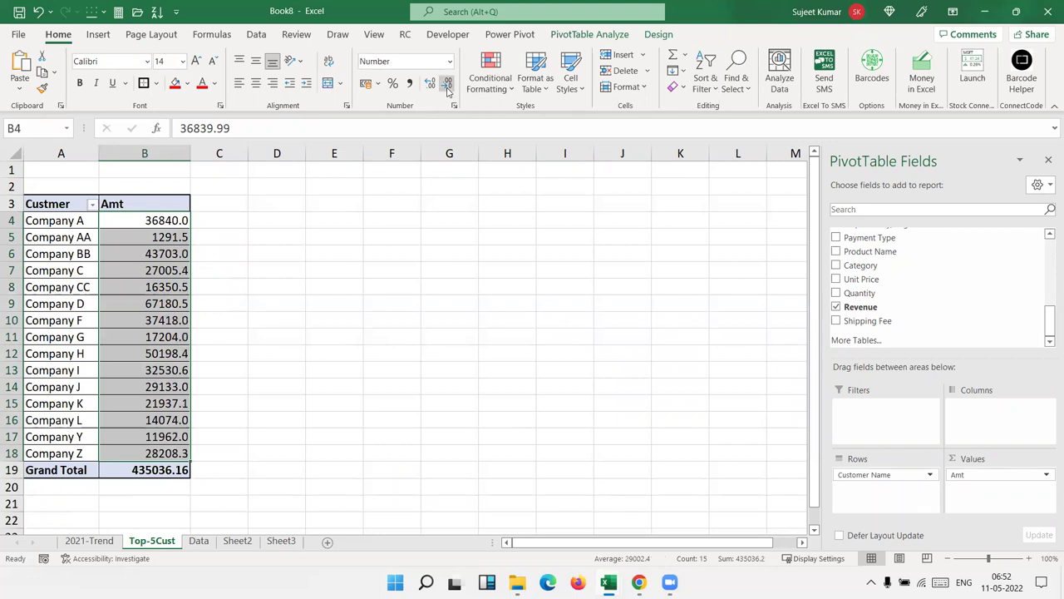
click(447, 84)
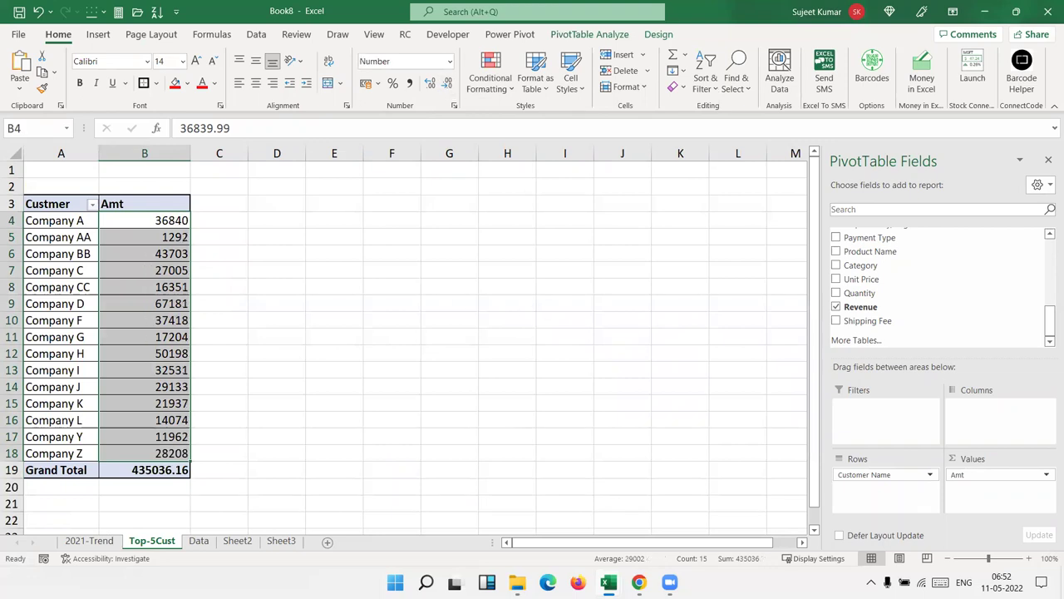
click(462, 321)
click(181, 270)
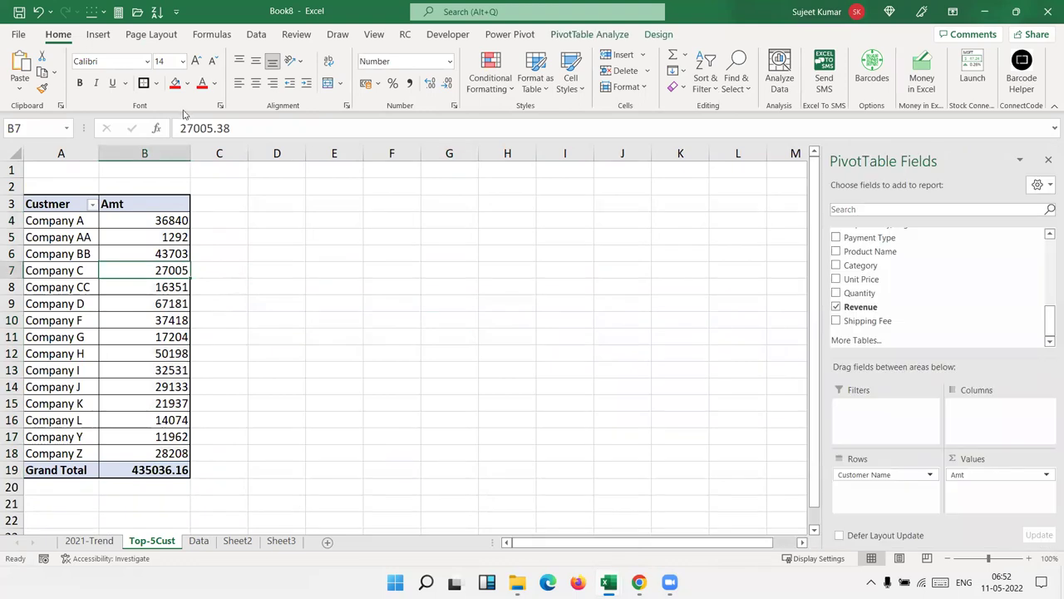
click(98, 34)
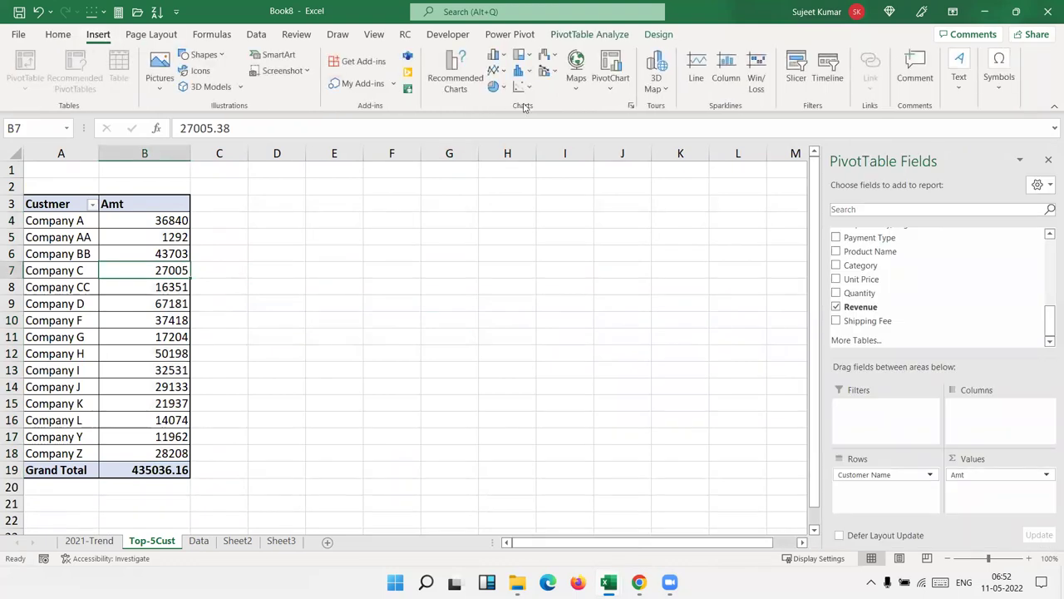
Step: Insert a clustered bar pivot chart beside the pivot table and enlarge it to column M
click(499, 59)
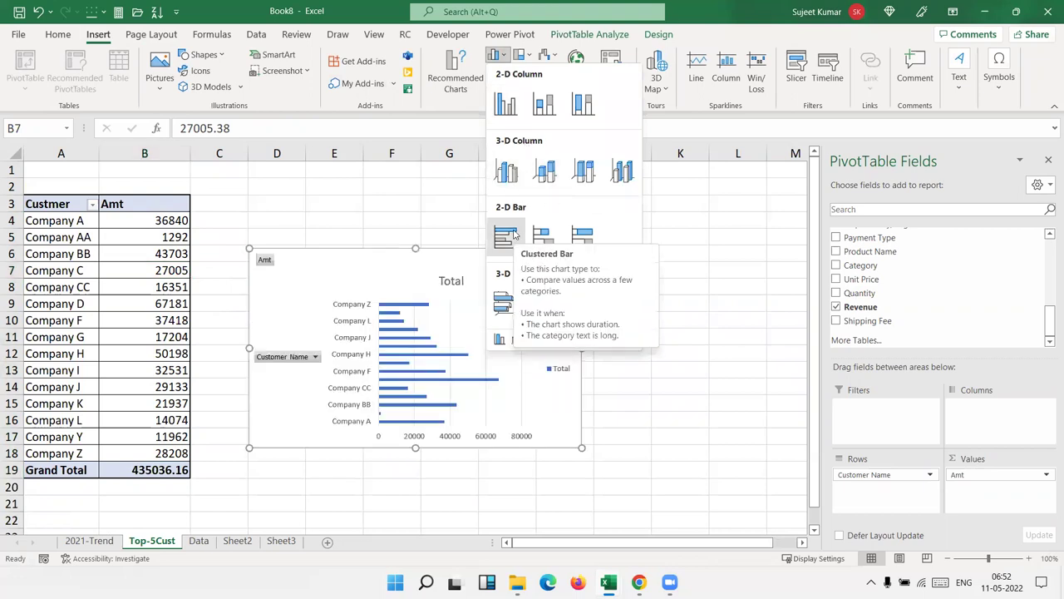
click(514, 235)
drag(280, 254, 234, 201)
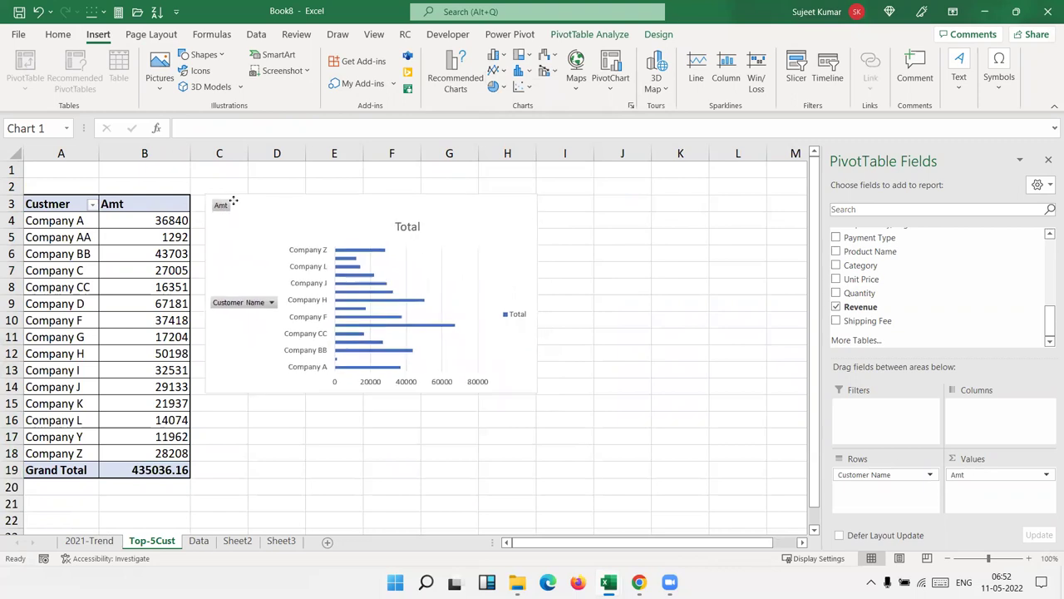
mouse_move(529, 391)
mouse_down()
mouse_move(578, 425)
mouse_move(754, 466)
mouse_move(773, 481)
mouse_up()
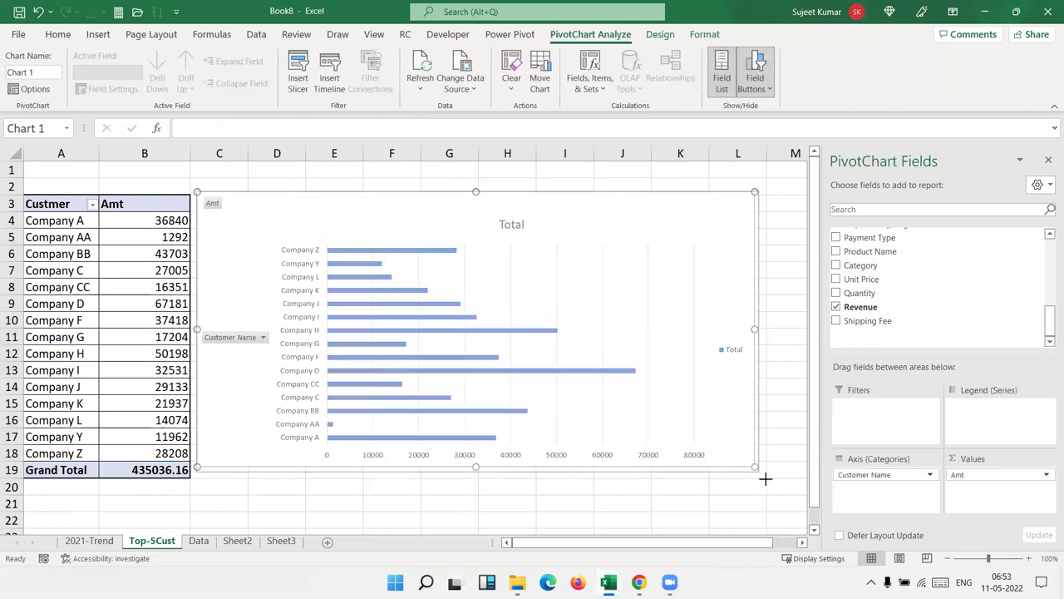
Step: Open and close the customer filter options on the Custmer header
click(158, 233)
click(87, 208)
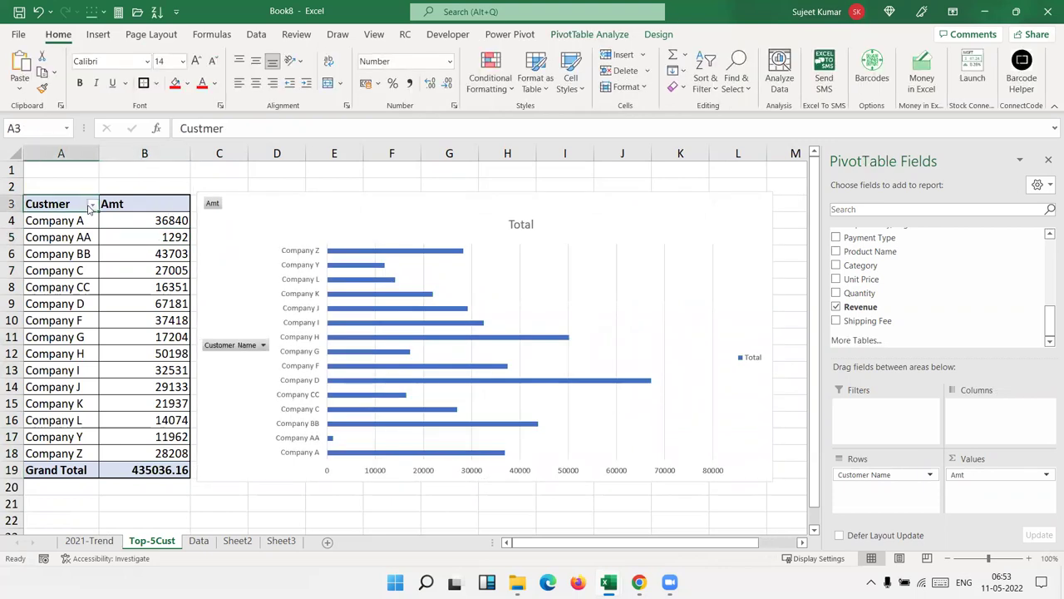
click(92, 204)
click(190, 225)
click(168, 233)
Step: Apply a Top 5 by Amt value filter to customers and nudge the chart
click(93, 205)
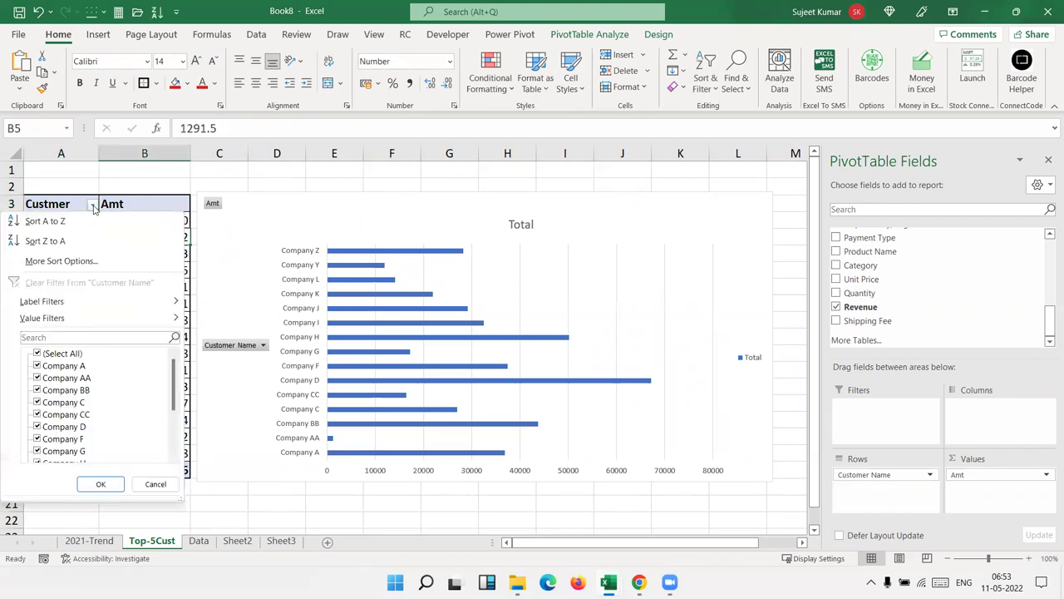
mouse_move(50, 318)
click(247, 504)
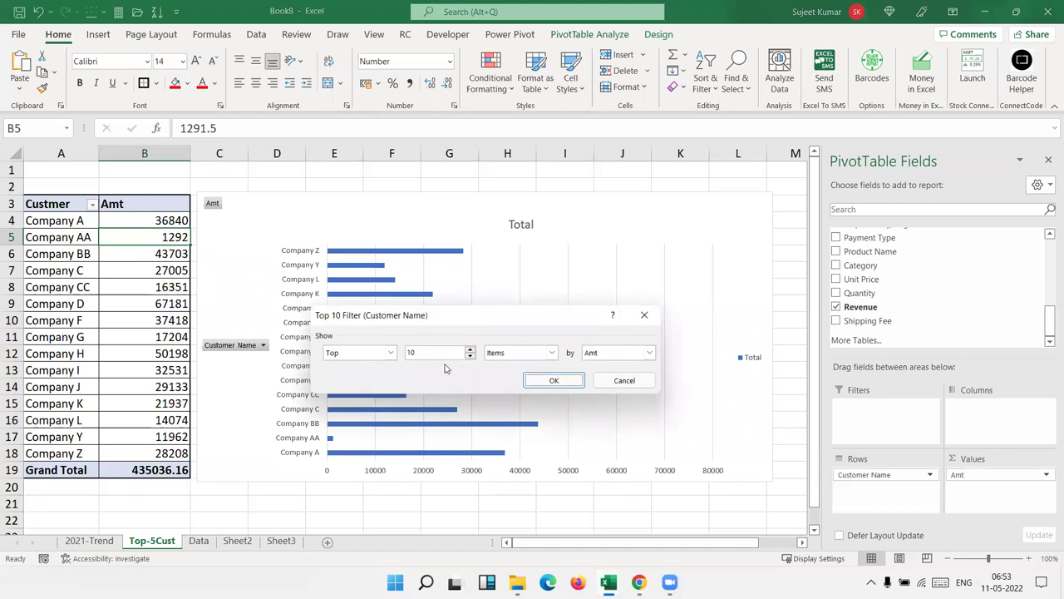
drag(440, 352, 399, 356)
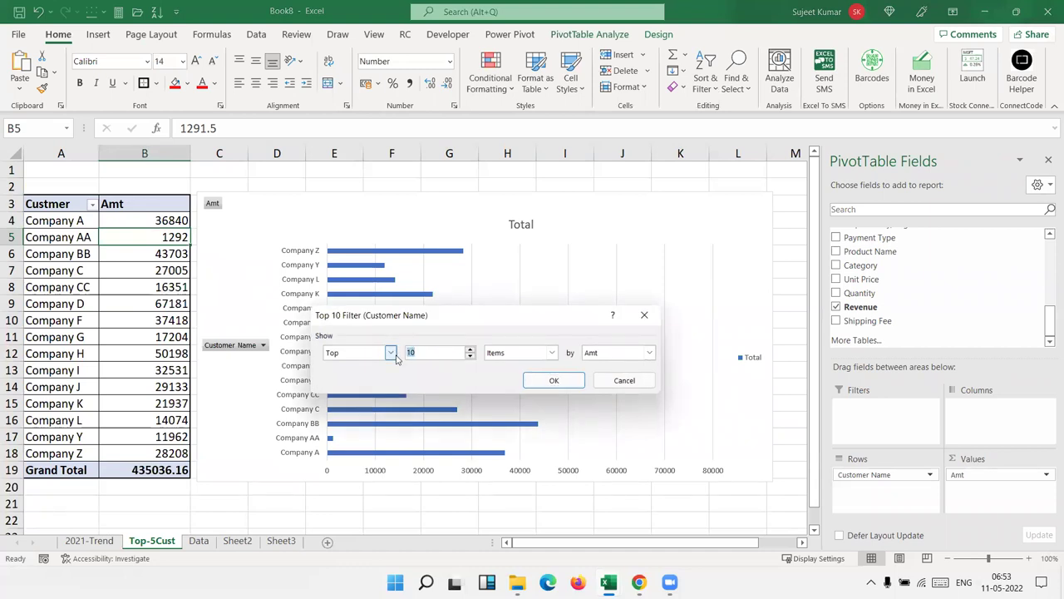
click(554, 380)
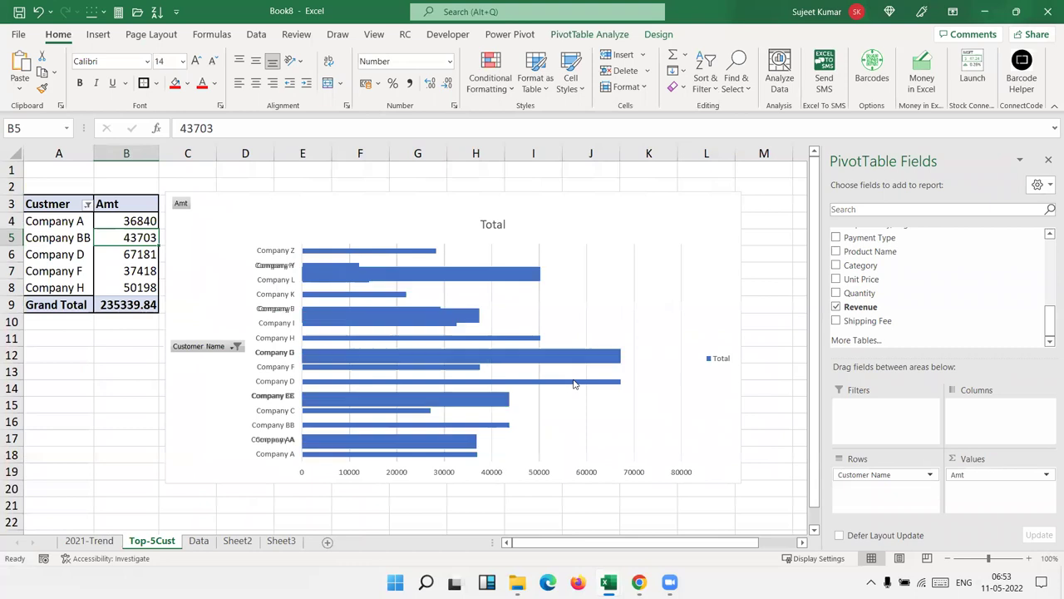
click(228, 210)
drag(228, 210, 227, 212)
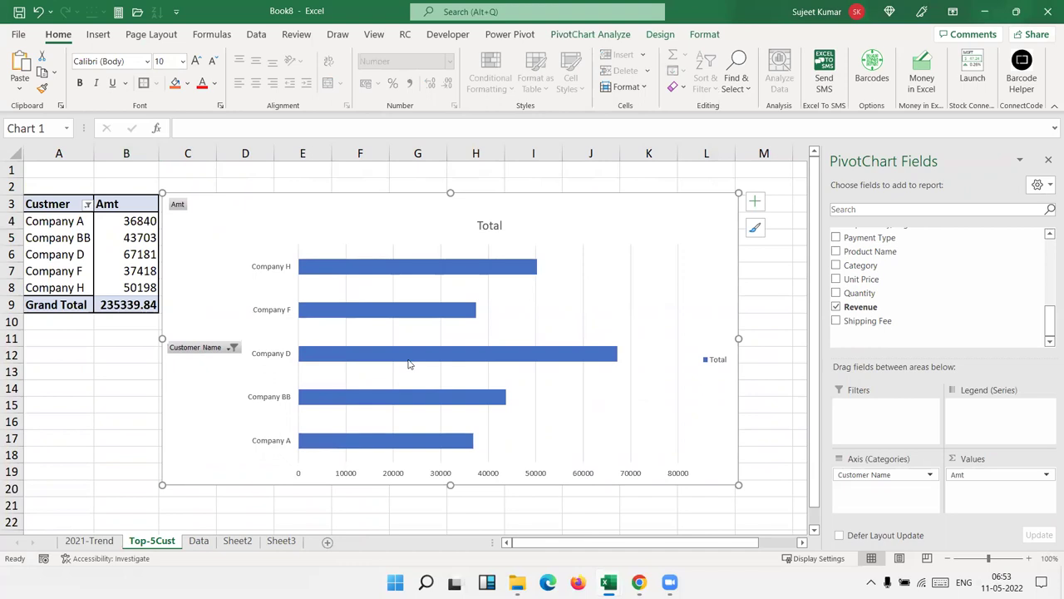
Step: Set the bar series gap width to 8% in Format Data Series
right_click(407, 321)
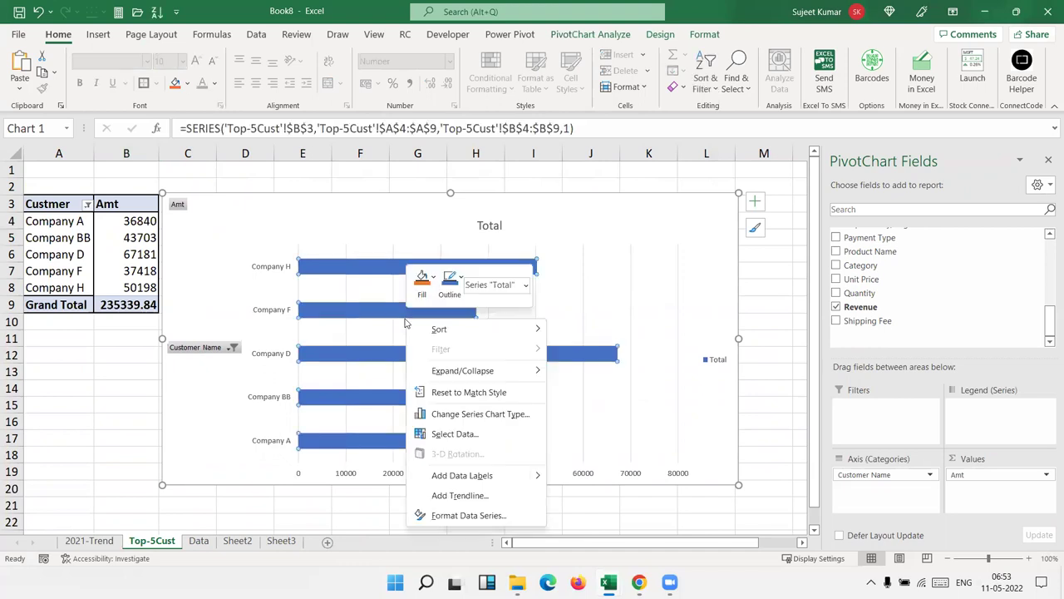
click(467, 515)
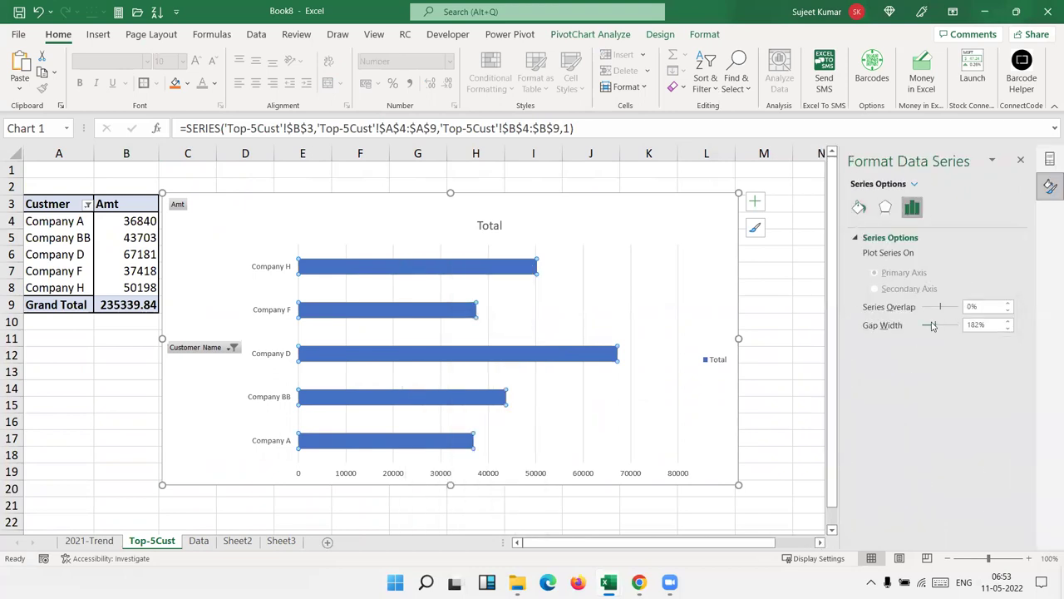
drag(932, 327, 931, 327)
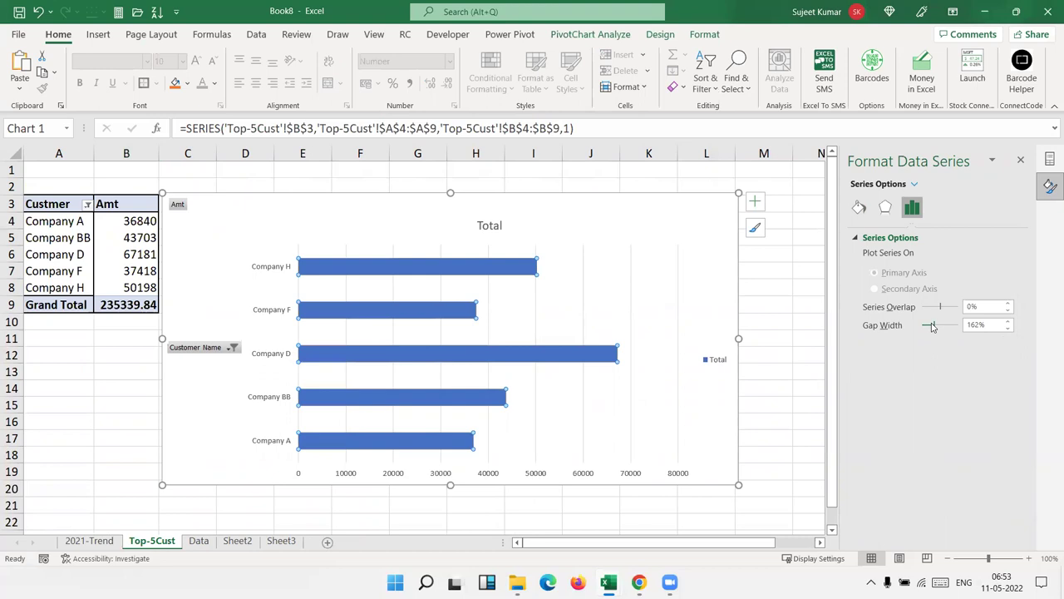
drag(933, 328, 925, 328)
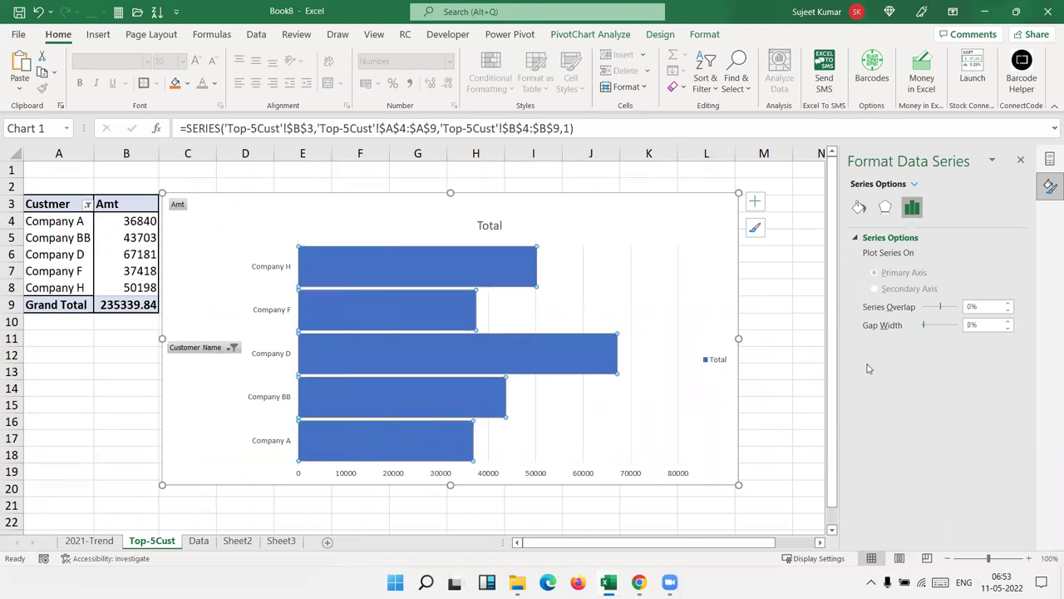
click(641, 301)
click(503, 275)
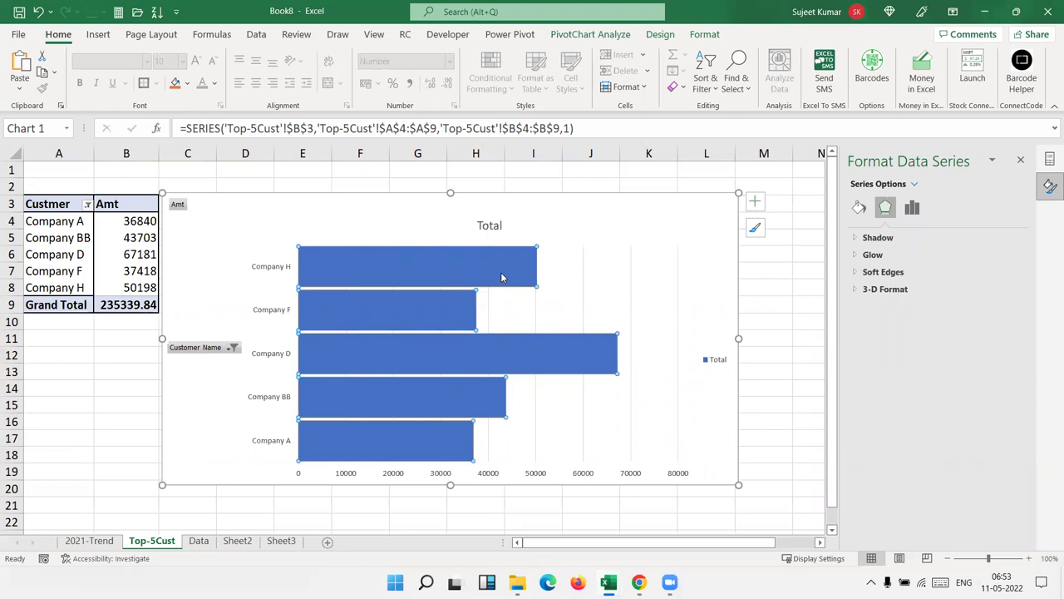
Step: Hide all field buttons on the customer chart and delete its legend
click(214, 347)
right_click(203, 353)
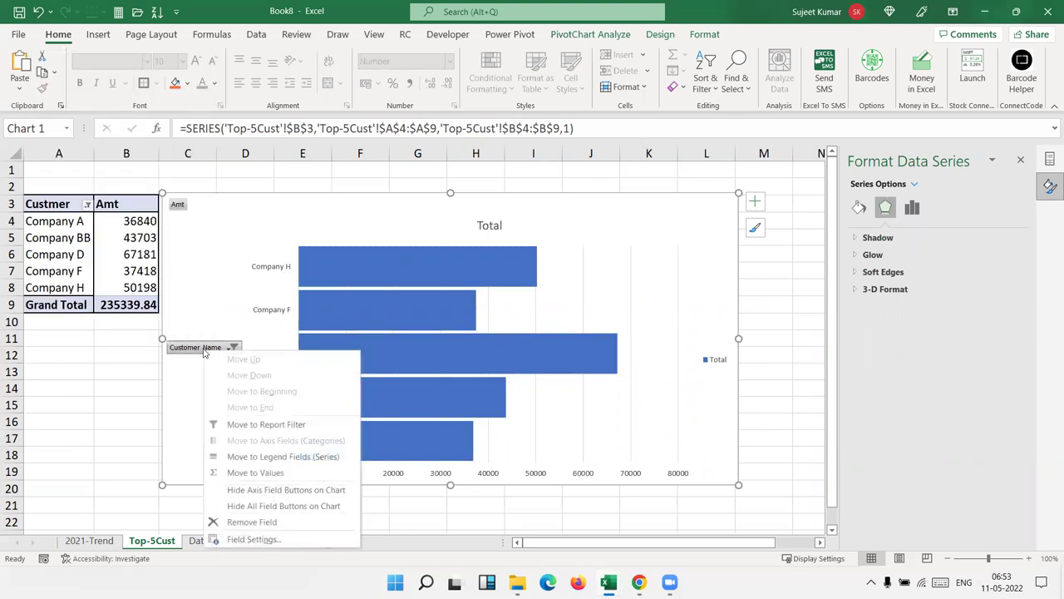
click(276, 506)
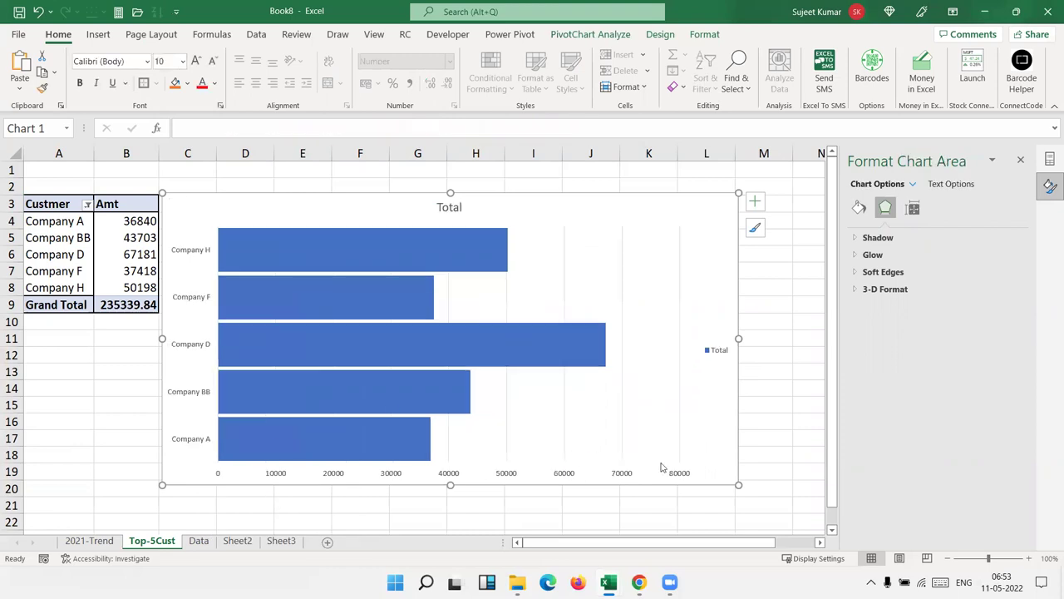
click(708, 352)
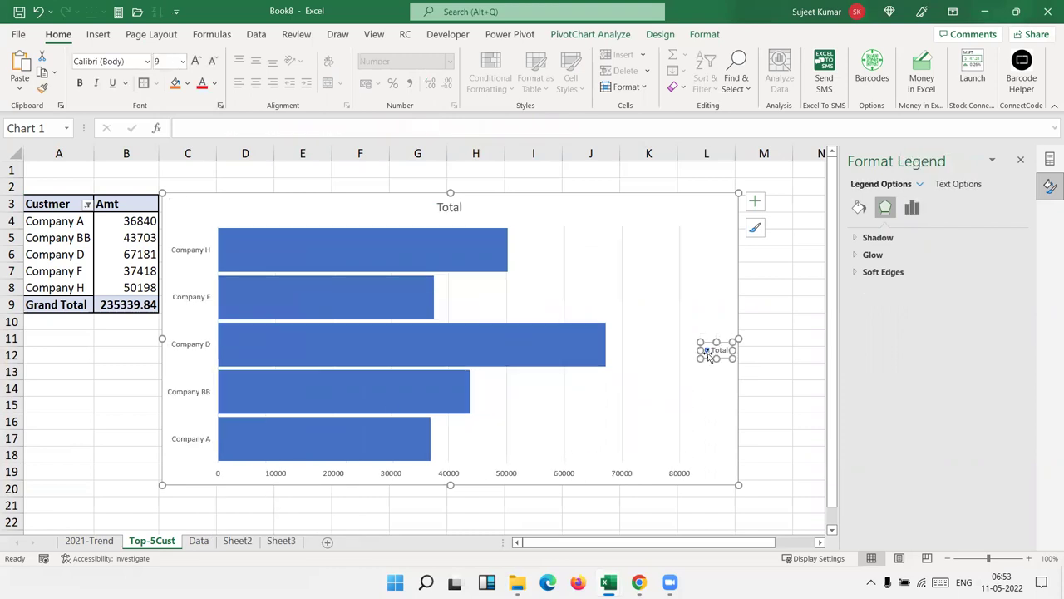
key(Delete)
Step: Retitle the chart 'Top 5 Customer in 2021'
click(438, 204)
double_click(449, 208)
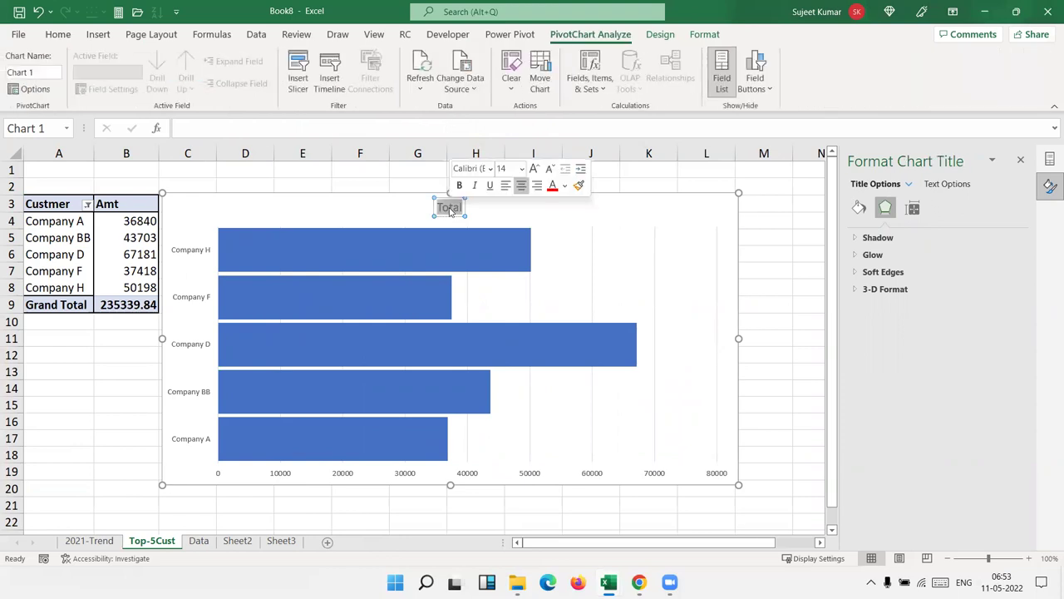
text(top)
key(BackSpace)
key(BackSpace)
key(BackSpace)
text(Top)
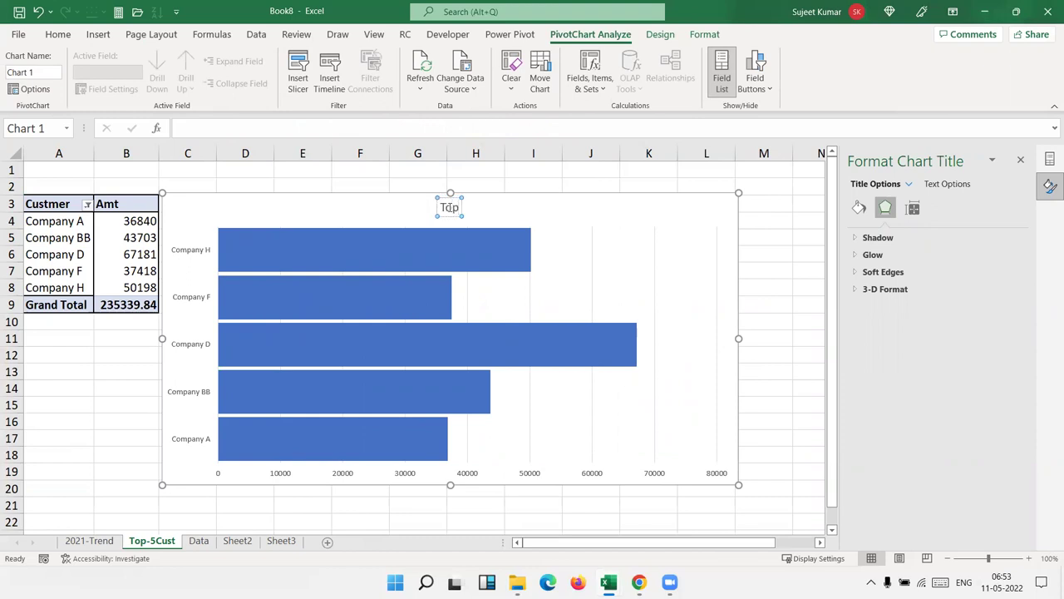
text( 5 Customer in 2021)
Step: Fill the customer chart's bars with yellow
click(664, 200)
click(655, 237)
click(655, 237)
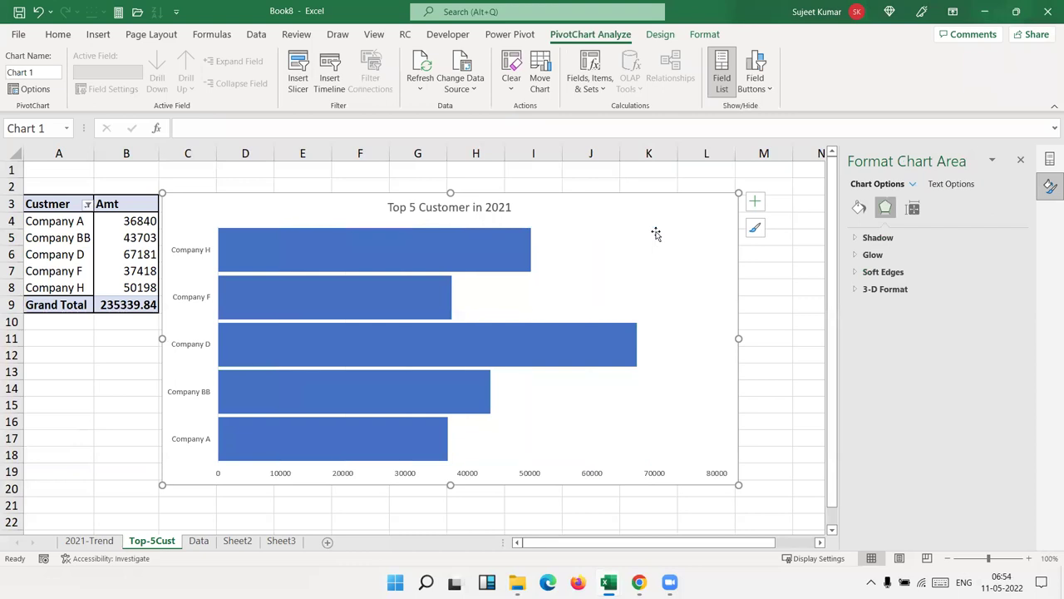
click(504, 252)
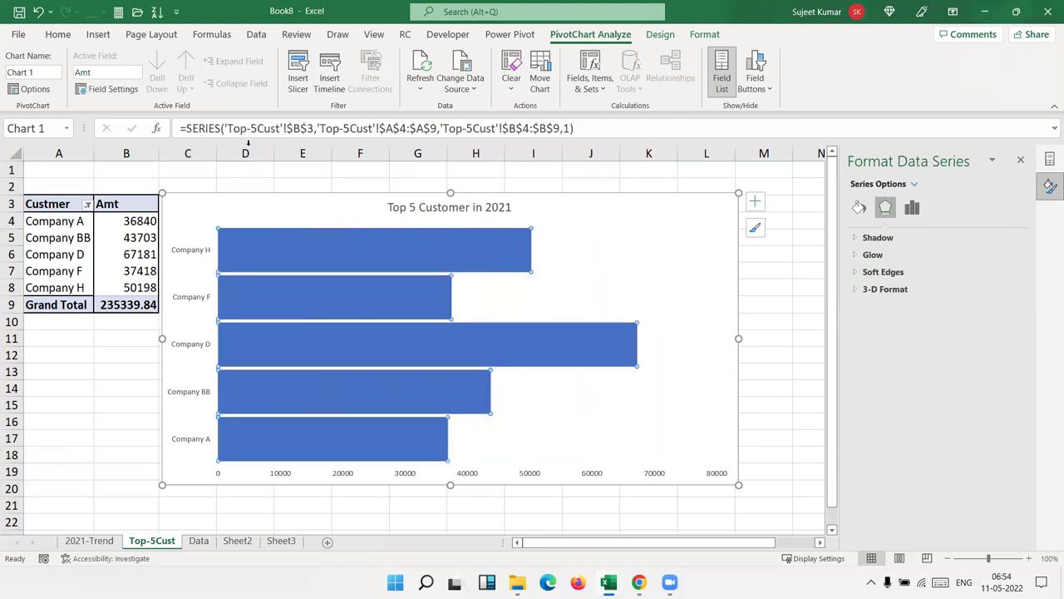
click(58, 34)
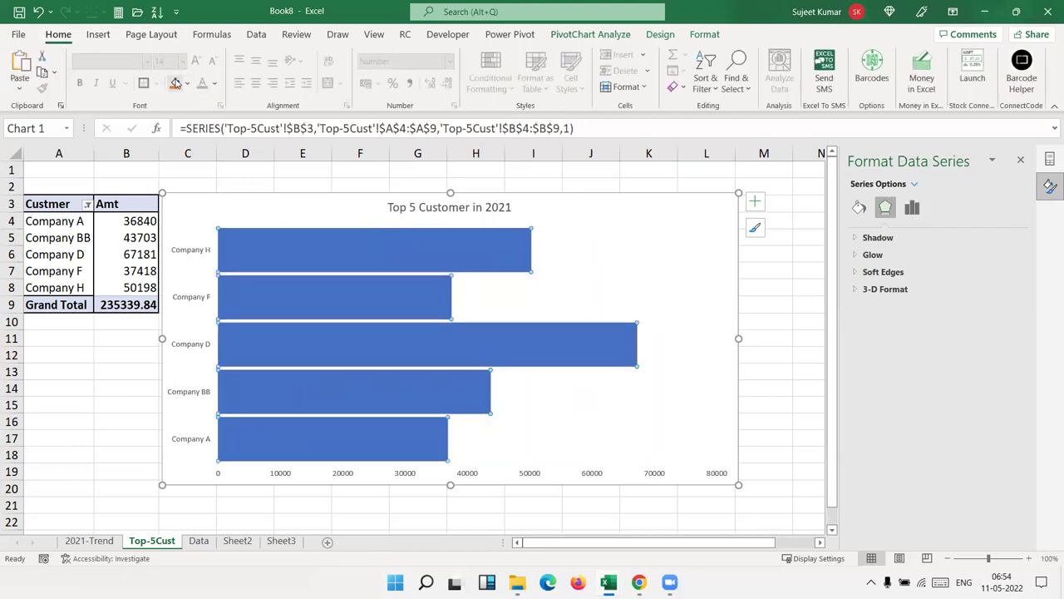
click(187, 83)
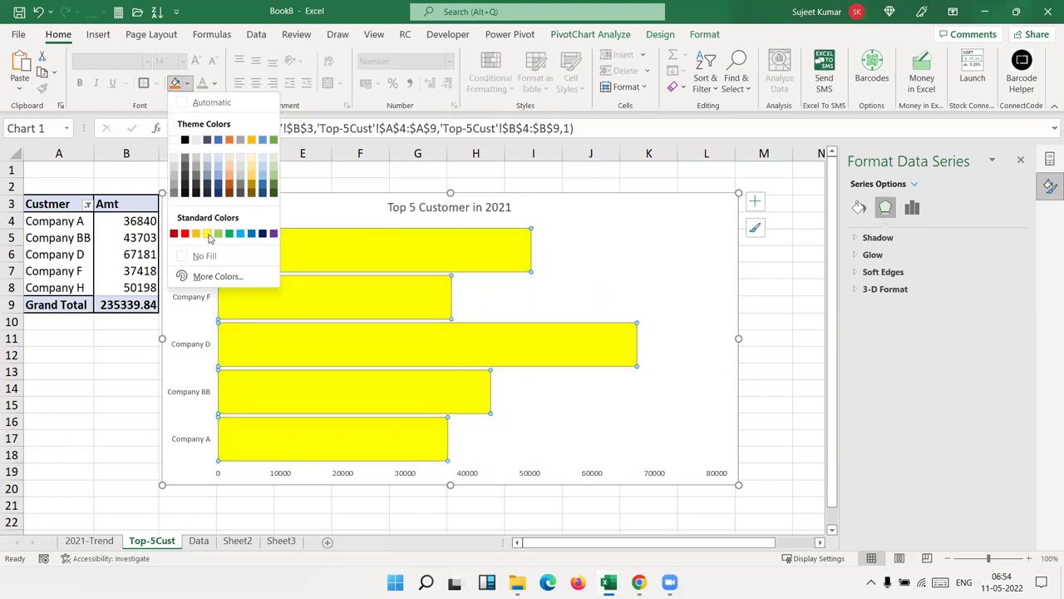
click(208, 233)
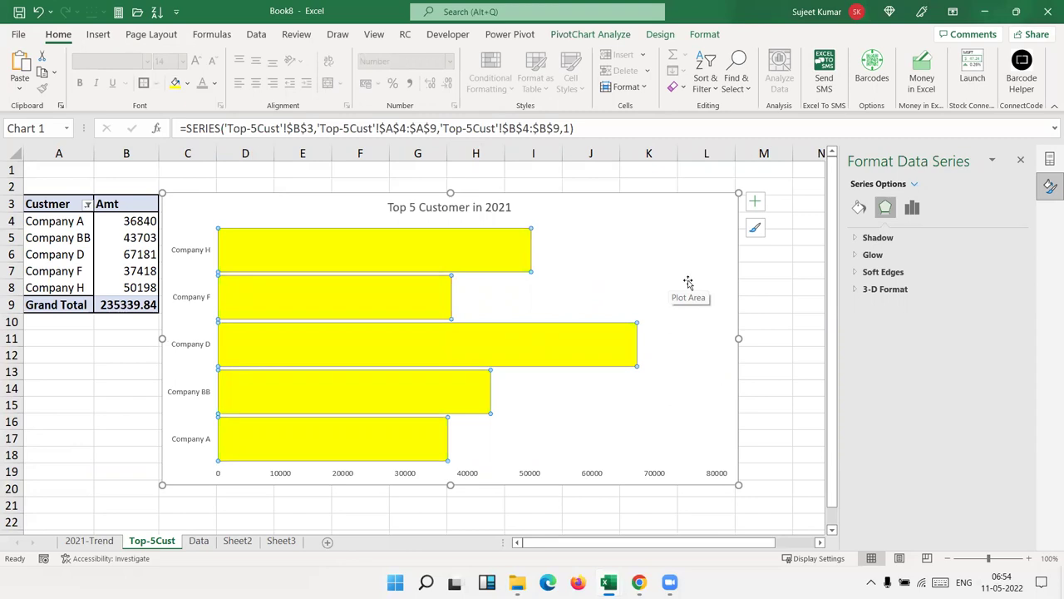
Step: Add value data labels to every bar
click(588, 270)
right_click(507, 256)
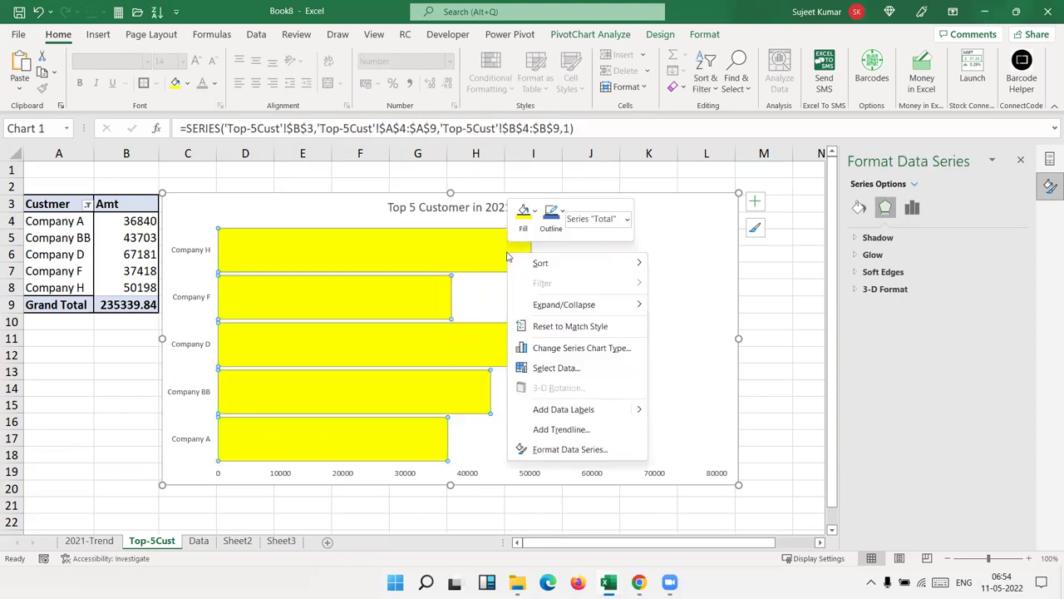
mouse_move(564, 409)
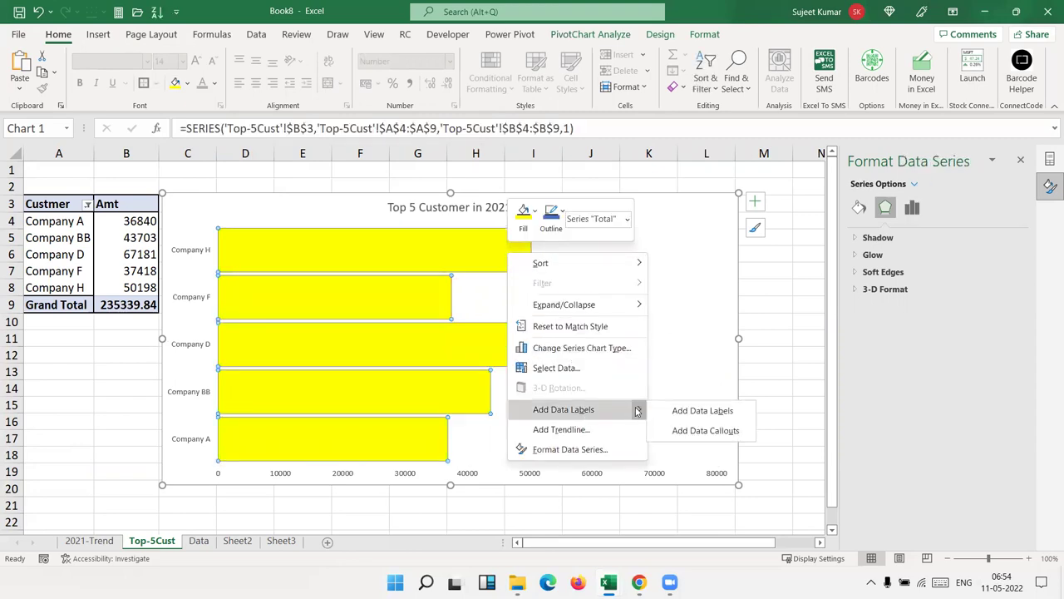
click(695, 414)
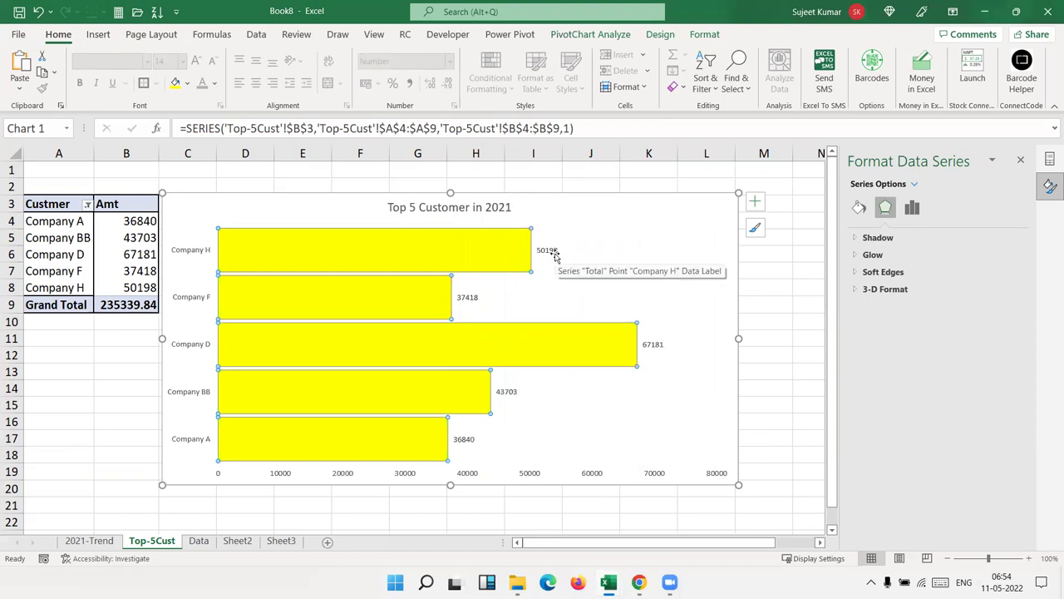
click(555, 256)
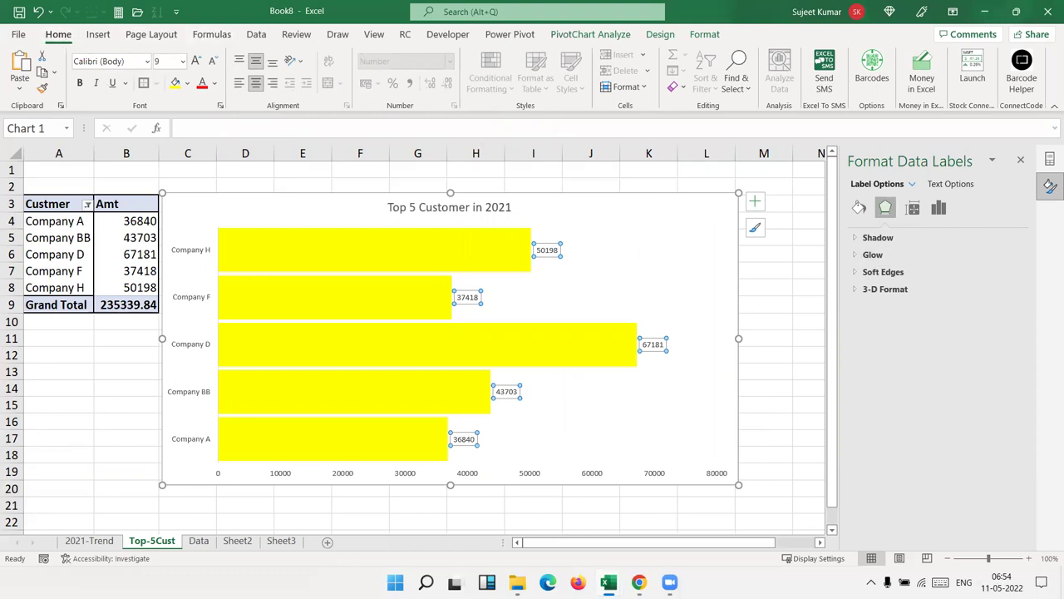
Step: Format the bar data labels as rupee Currency with two decimals
click(940, 209)
click(862, 256)
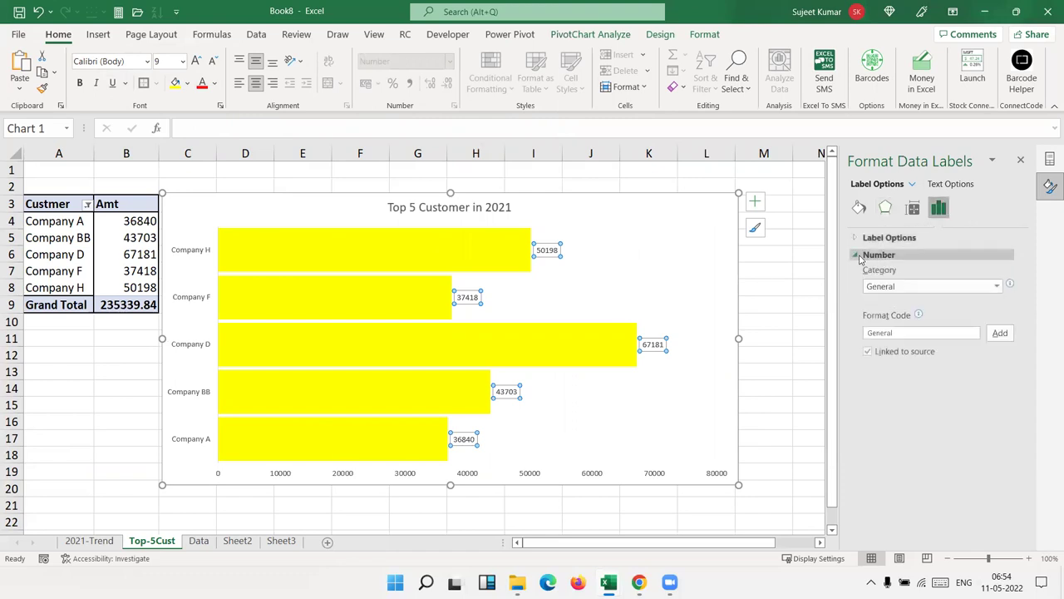
click(937, 288)
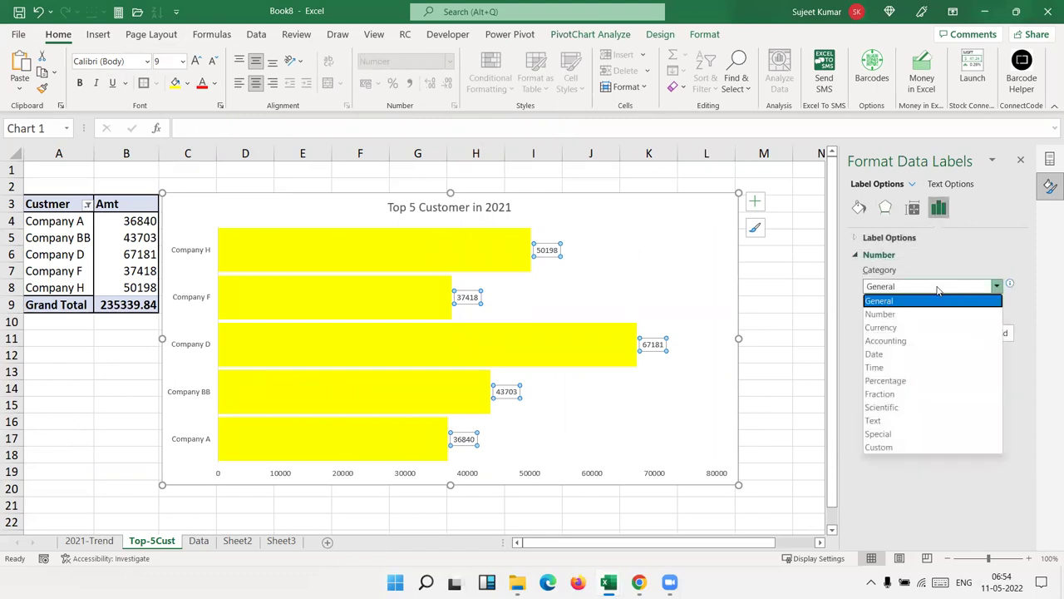
click(881, 327)
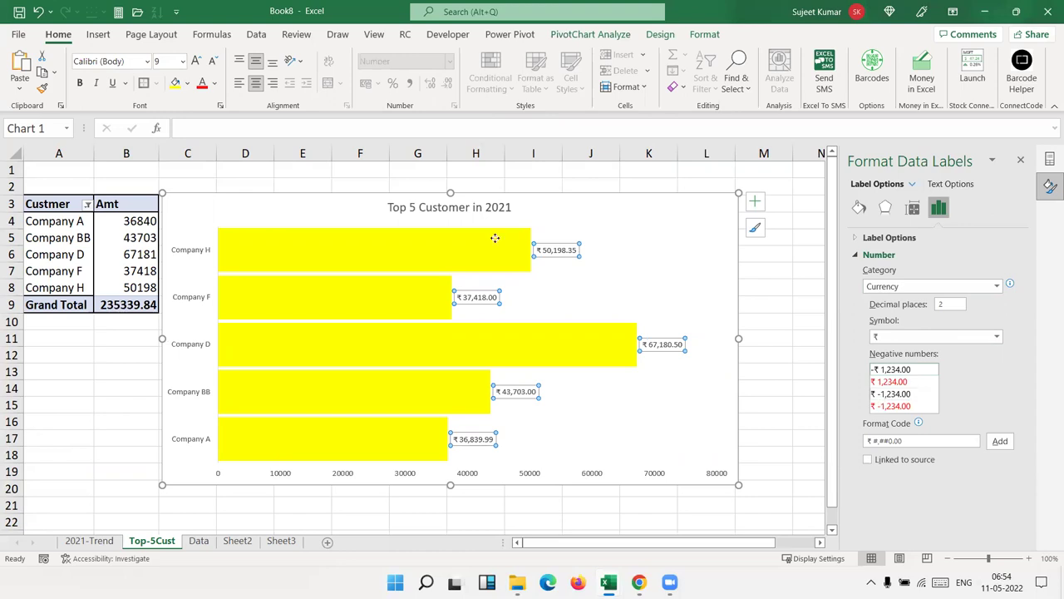
Step: Enlarge the data labels to 16 point, then close the formatting pane and field list
click(196, 63)
click(191, 68)
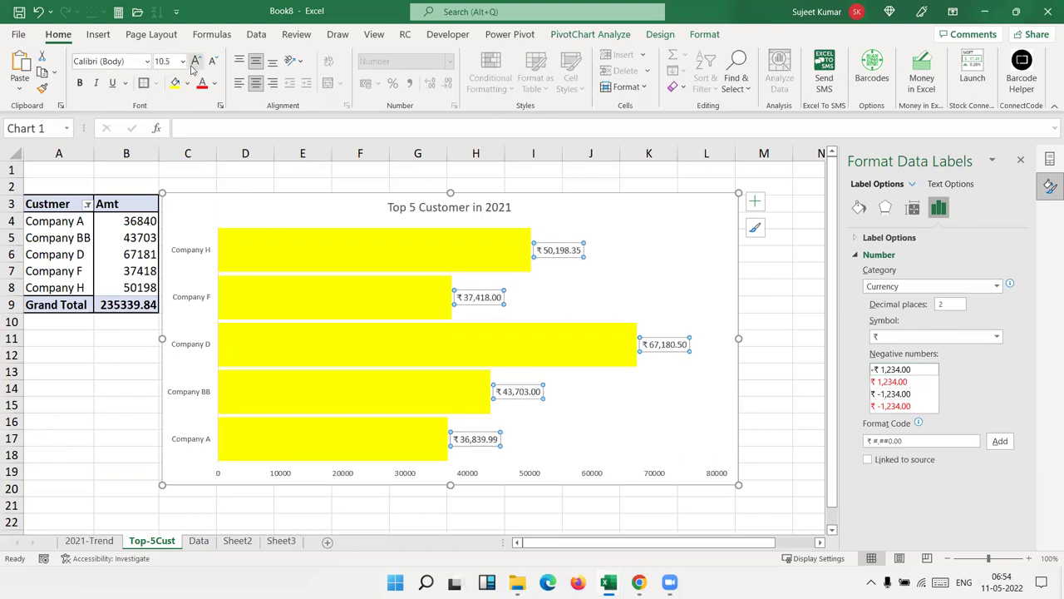
click(191, 68)
click(191, 68)
click(193, 65)
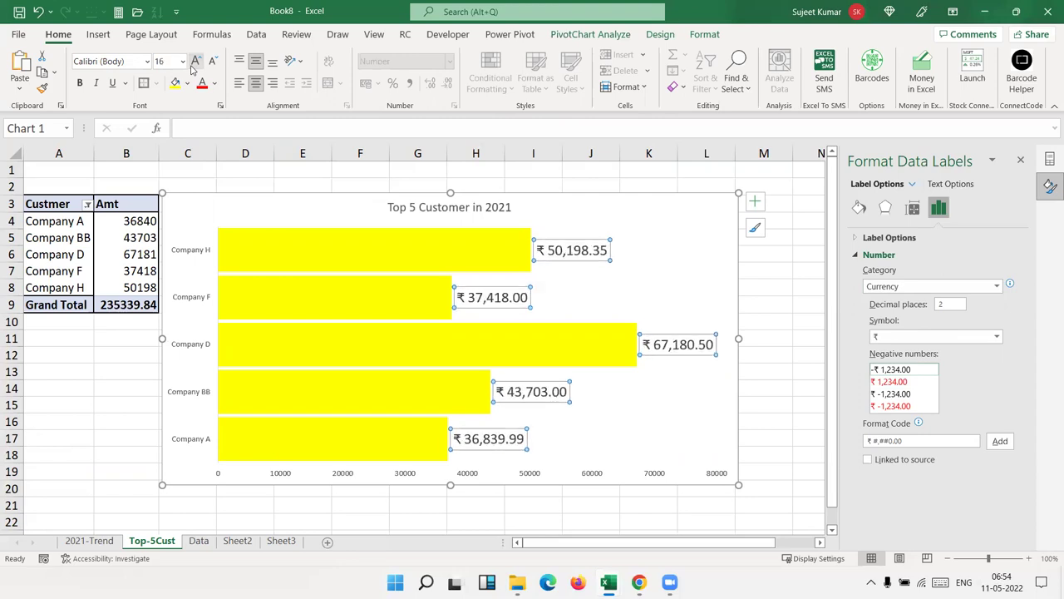
click(1020, 162)
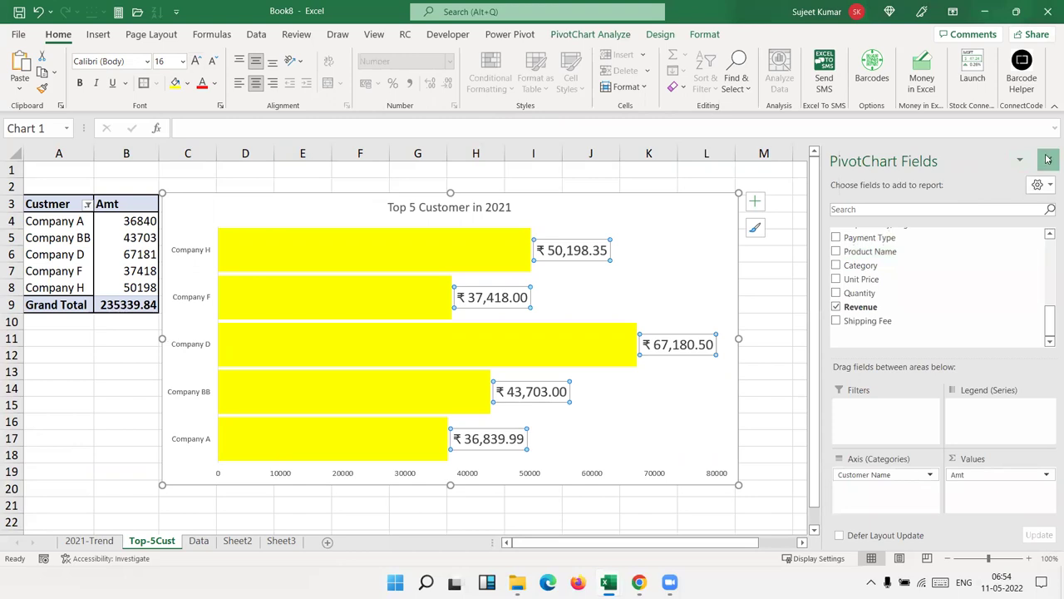
click(1048, 159)
click(953, 249)
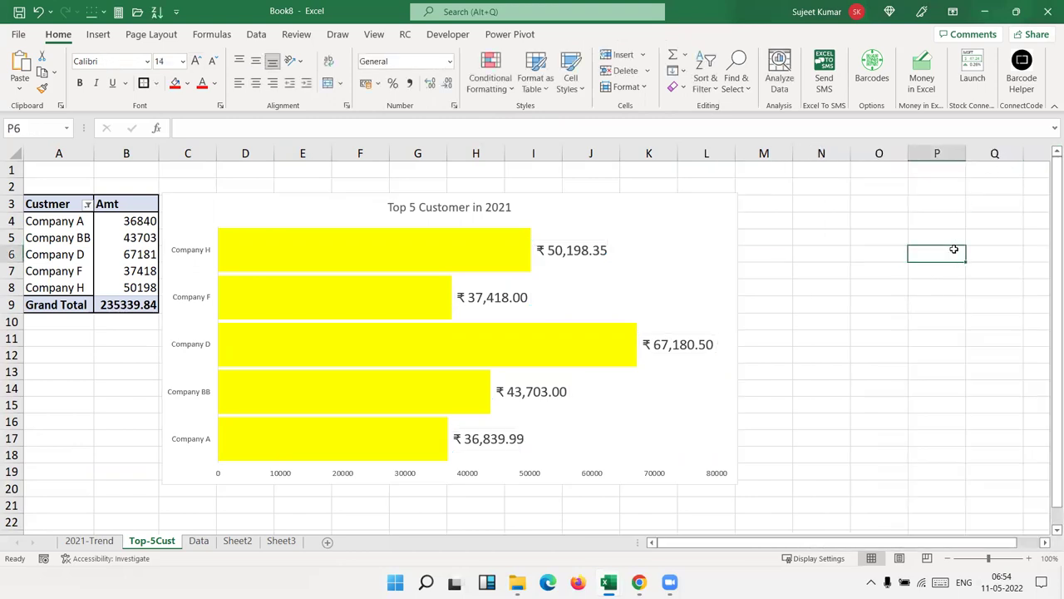
Step: Enlarge the customer name axis labels to 11 point
click(173, 258)
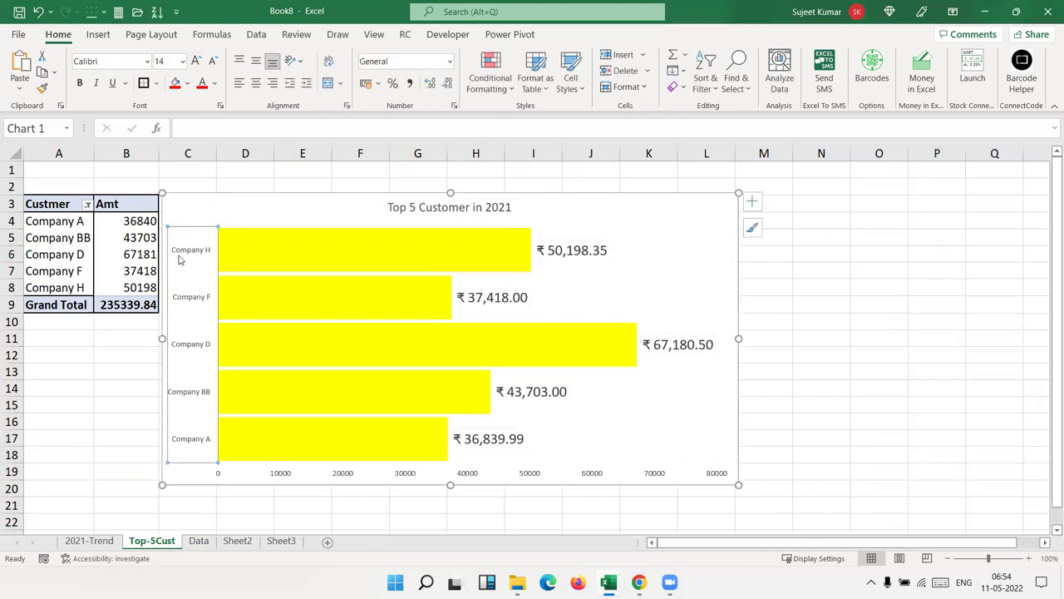
click(197, 62)
click(197, 62)
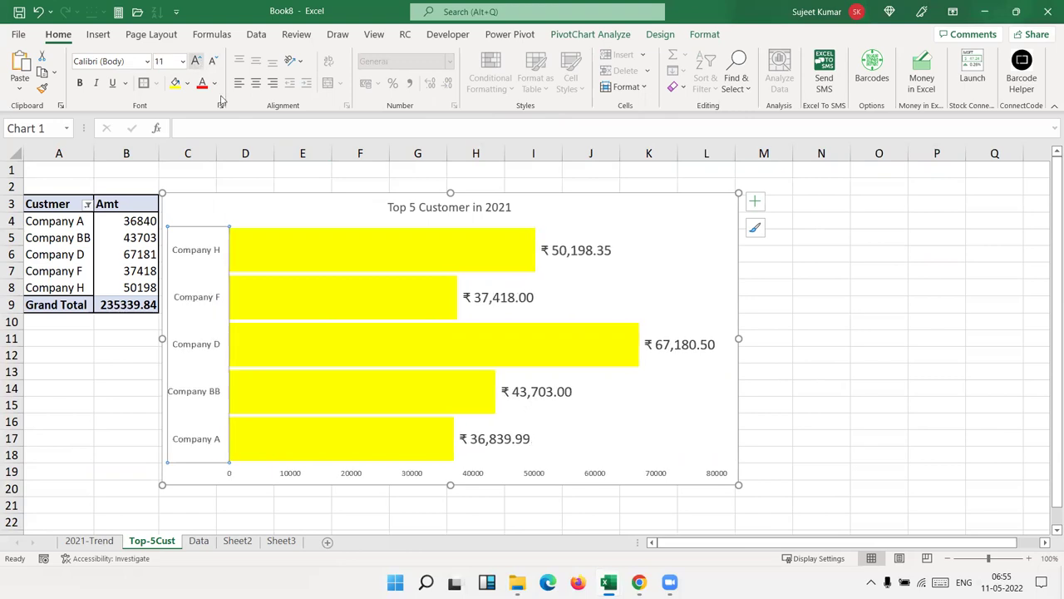
click(783, 422)
Step: Delete the chart's horizontal value axis
click(630, 461)
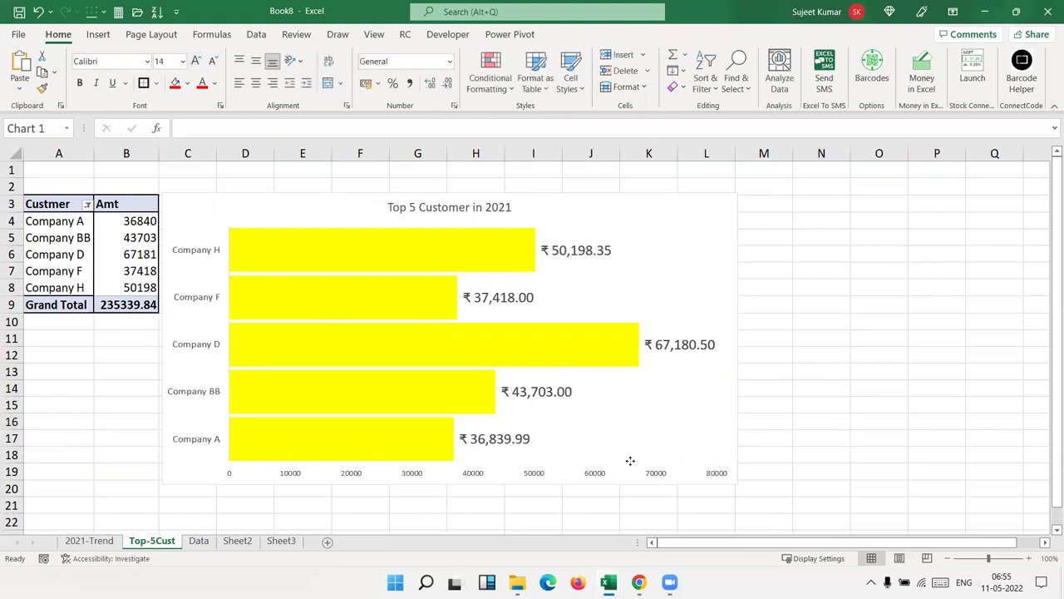
right_click(630, 461)
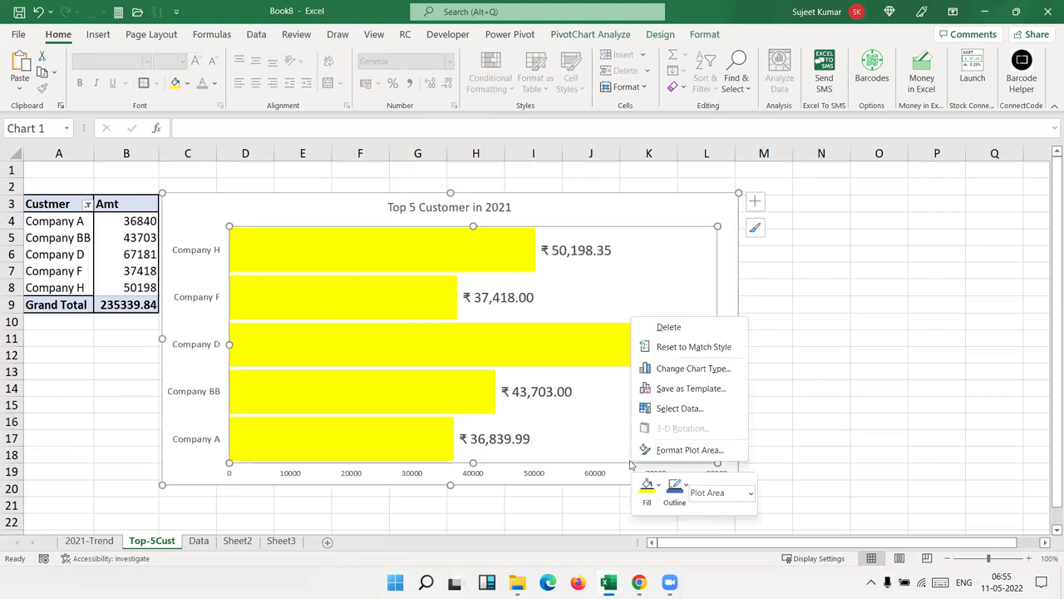
click(574, 479)
click(535, 477)
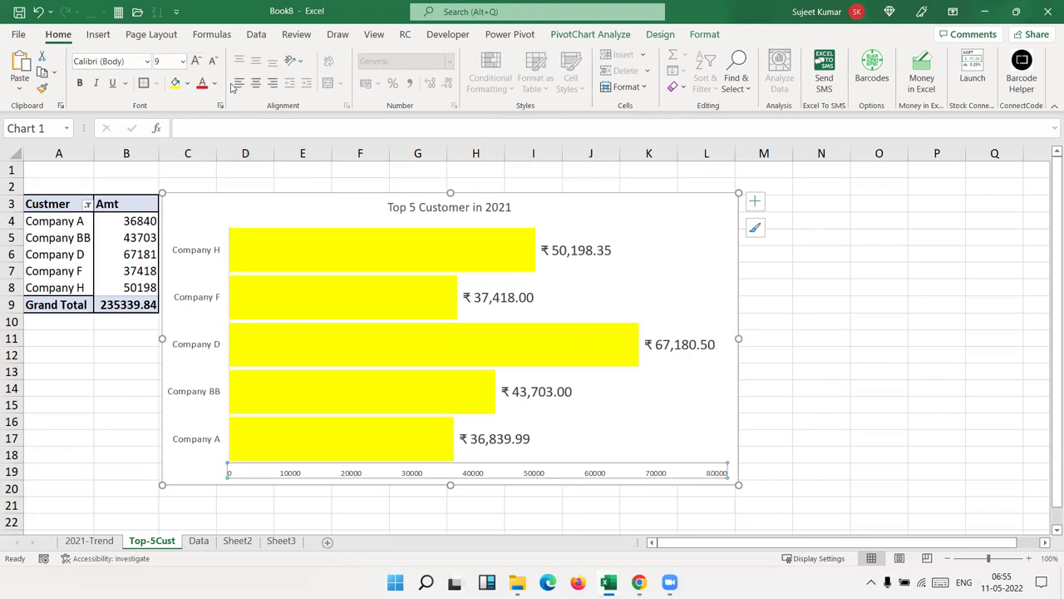
click(197, 62)
click(196, 61)
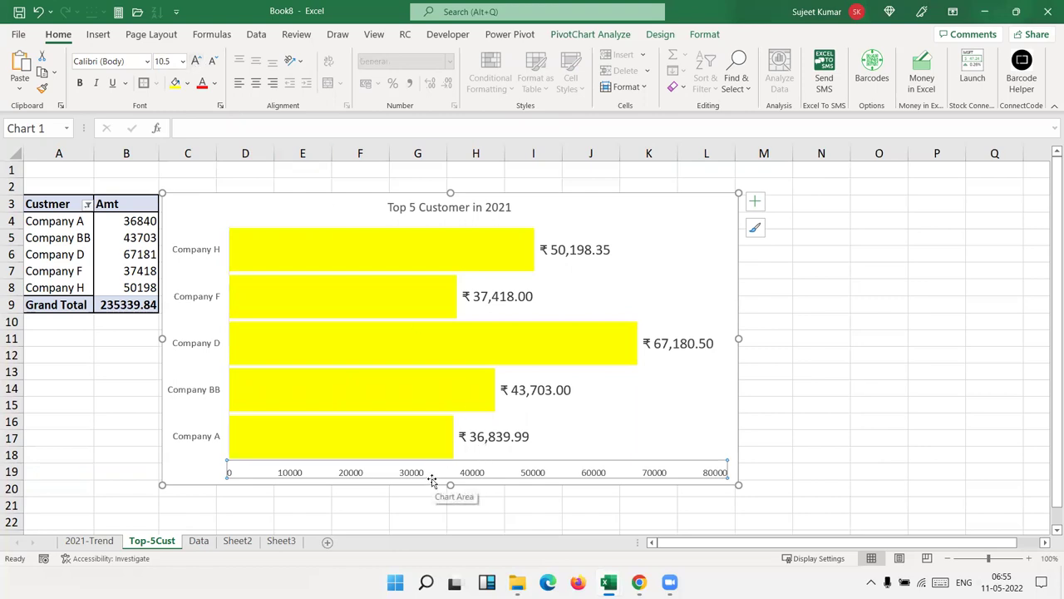
key(Delete)
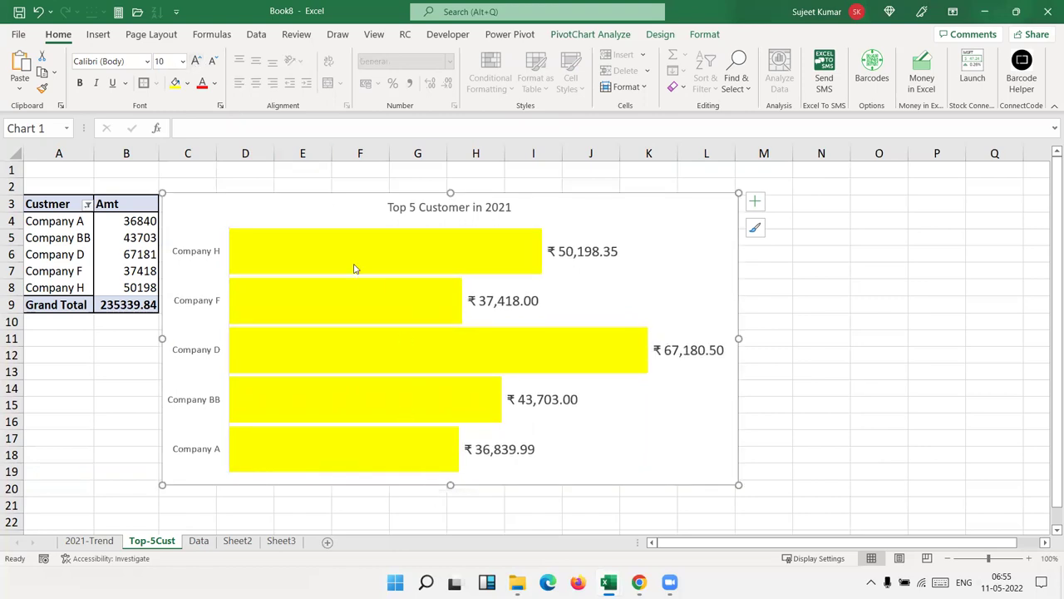
Step: Enlarge the chart title to 20 point
click(477, 209)
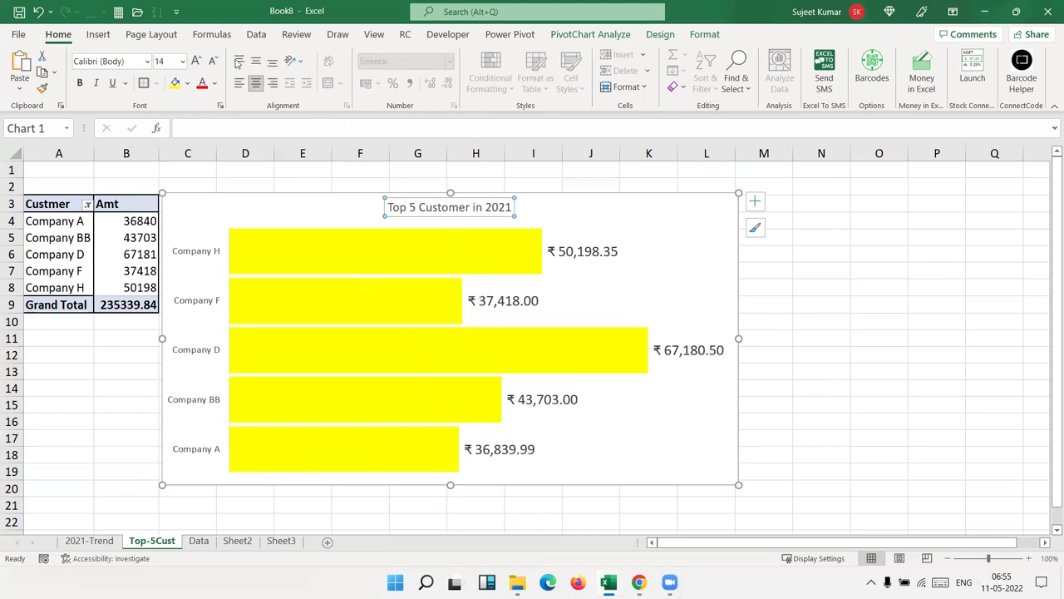
click(195, 61)
click(195, 60)
click(195, 60)
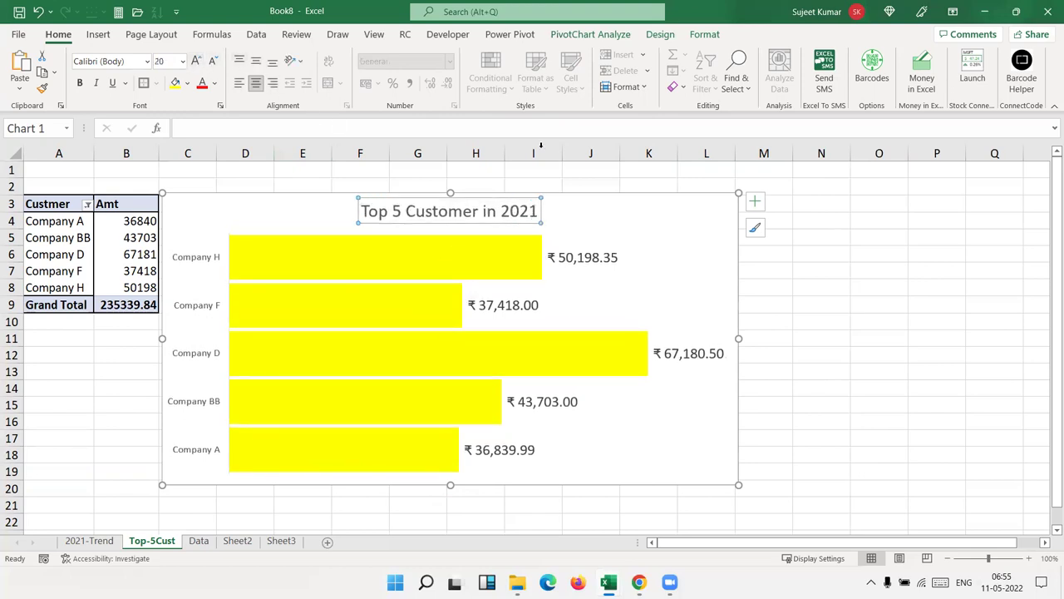
Step: Hide every column from M through the last column
drag(200, 168, 428, 169)
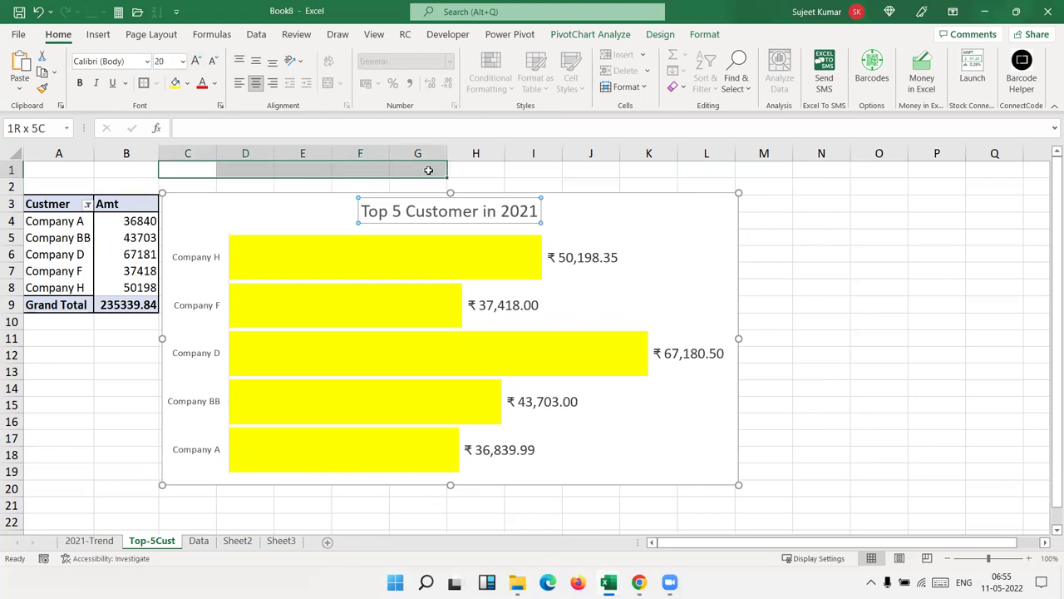
click(822, 169)
click(822, 154)
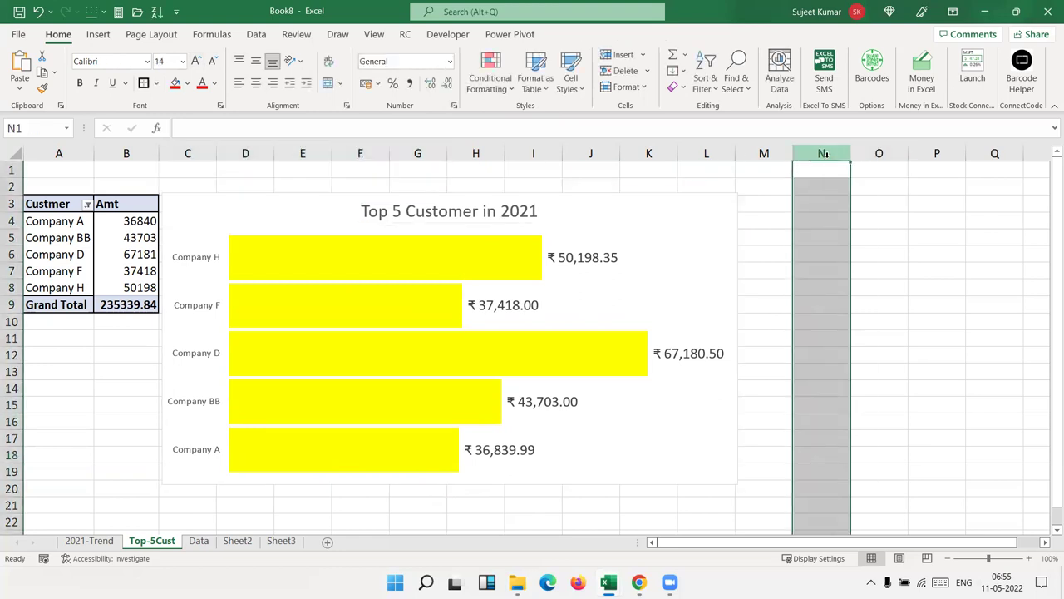
key(Left)
shift+click(823, 153)
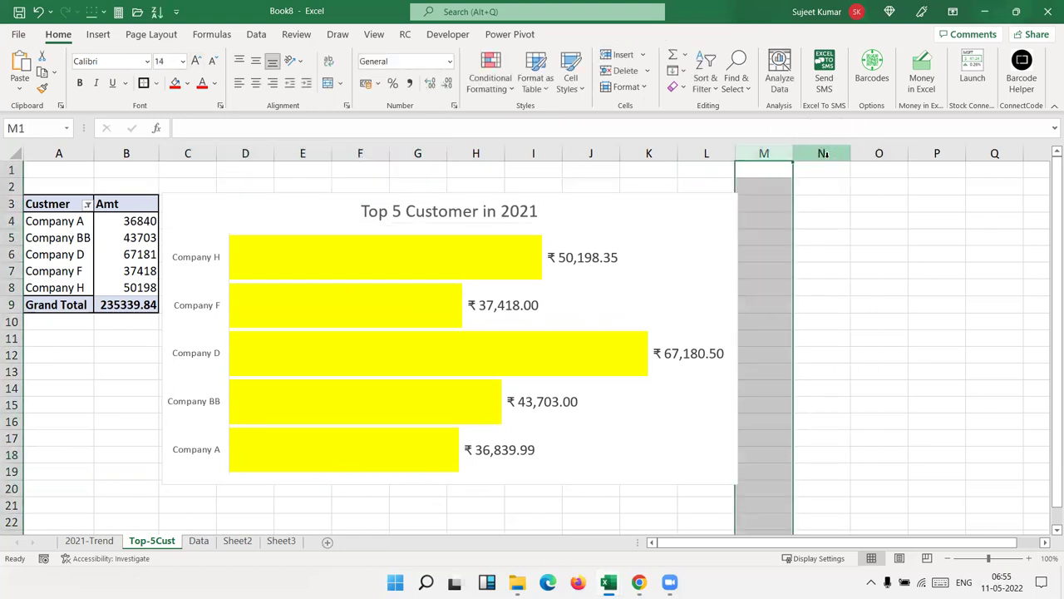
key(ctrl+shift+Right)
right_click(828, 156)
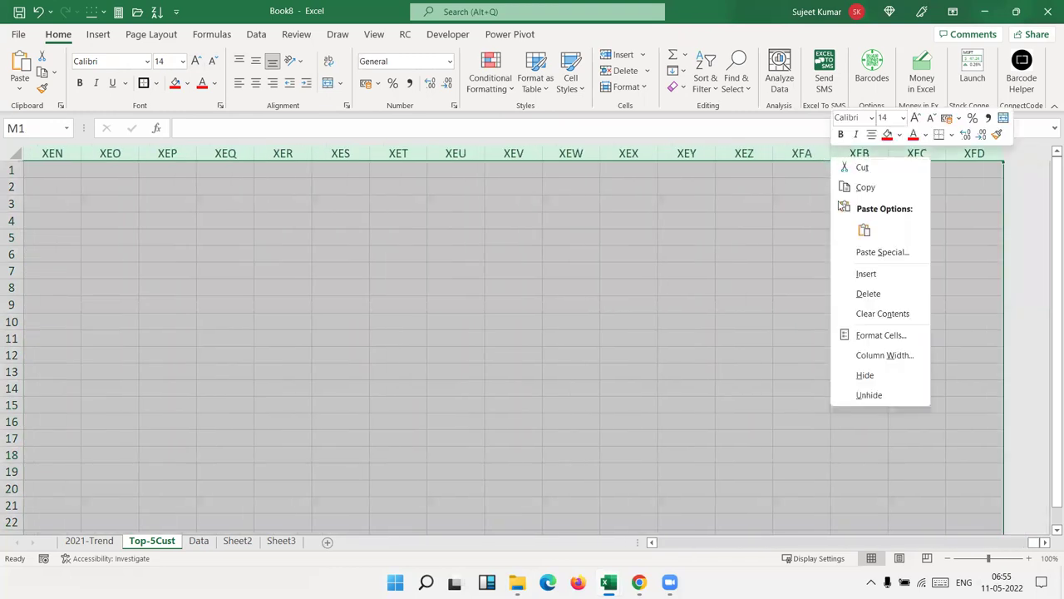
click(891, 374)
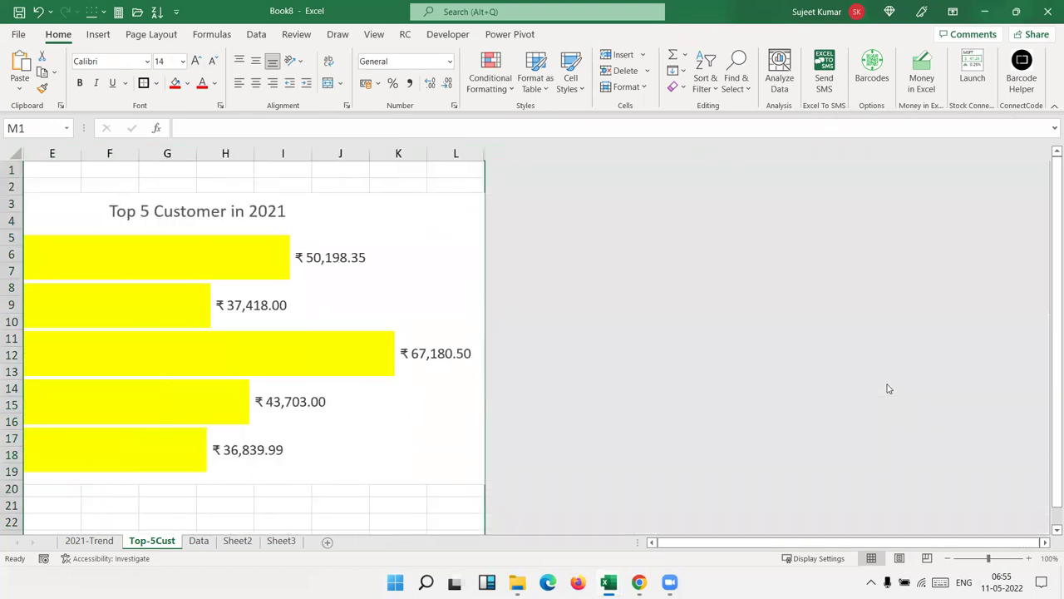
Step: Hide every row from 20 down to the last row
click(72, 520)
key(Home)
key(Up)
key(Up)
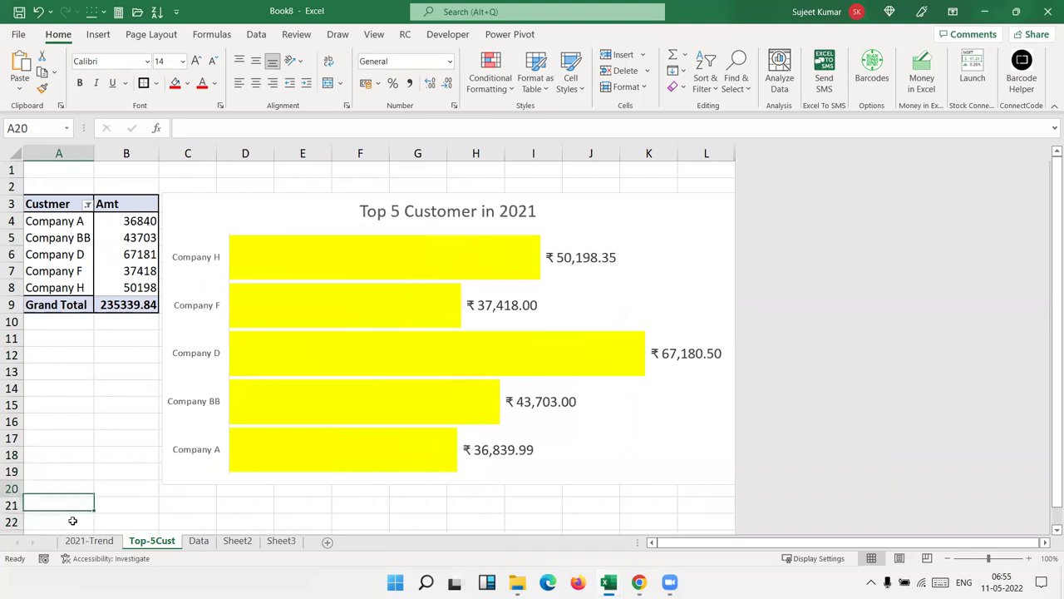
key(shift+space)
key(ctrl+shift+Down)
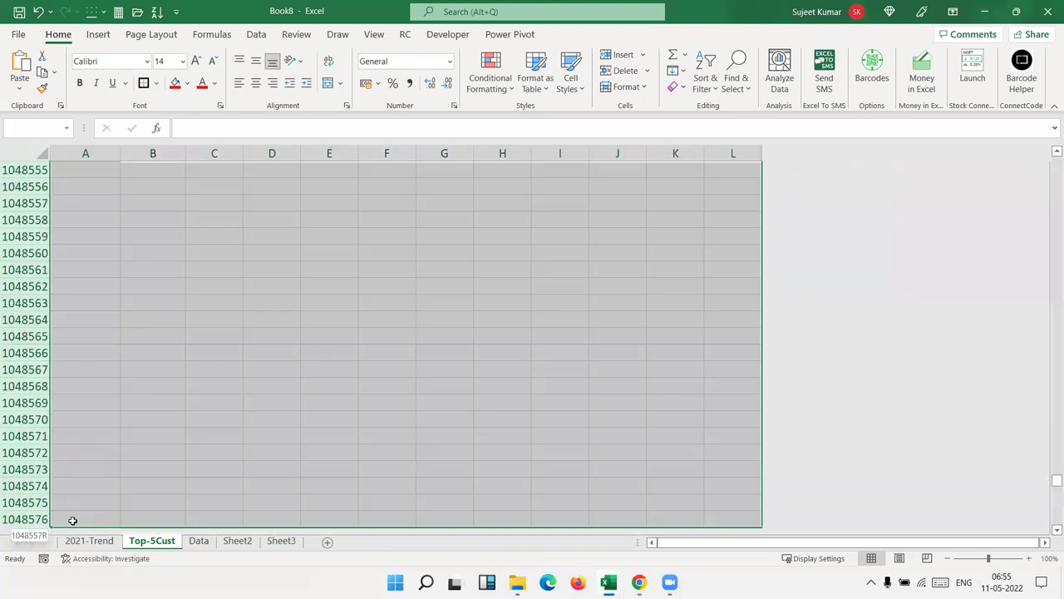
right_click(24, 354)
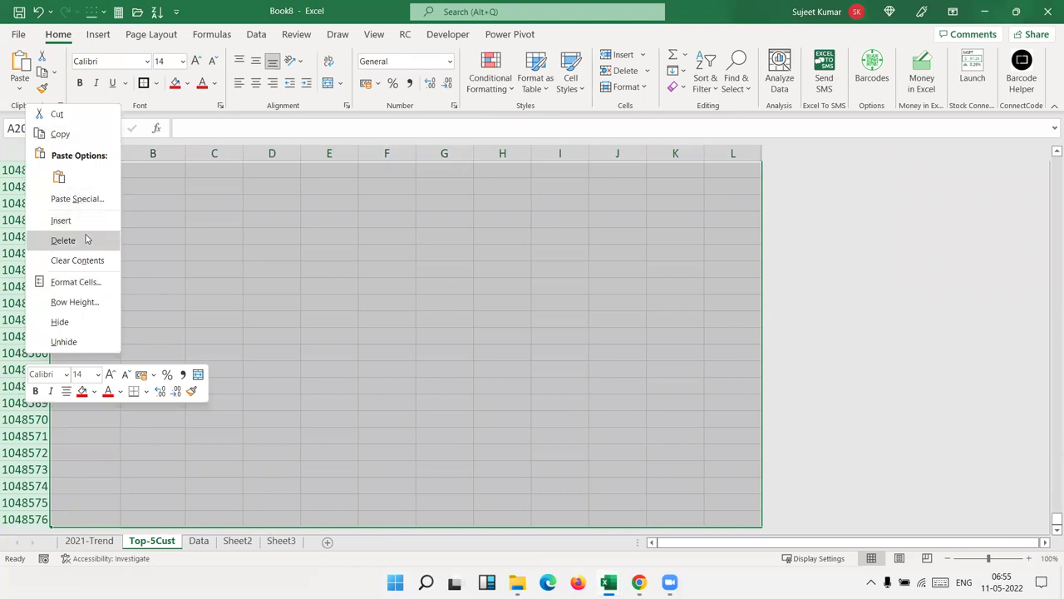
click(64, 322)
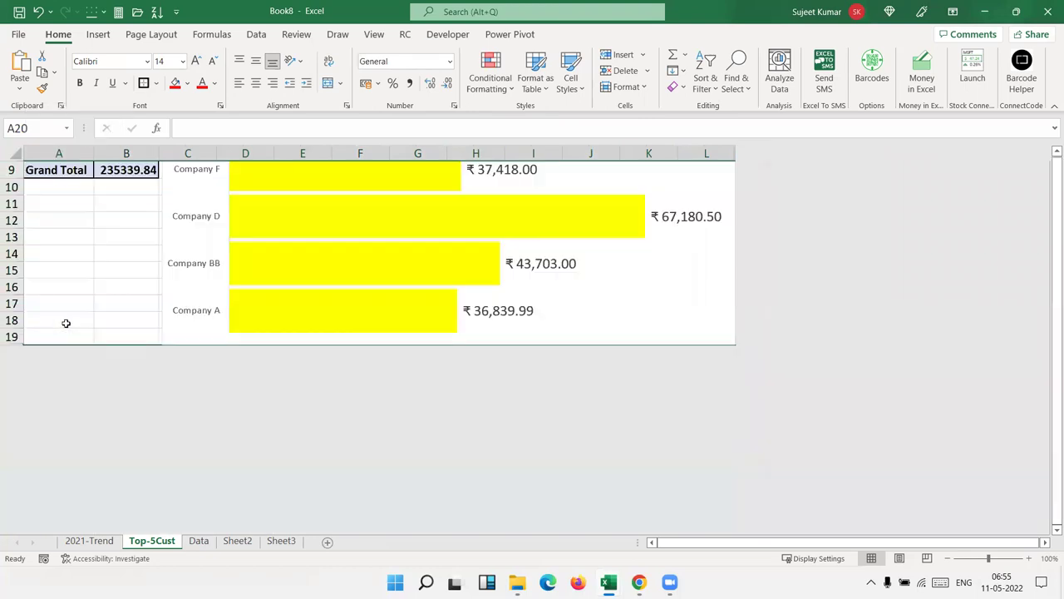
scroll(524, 341, up, 3)
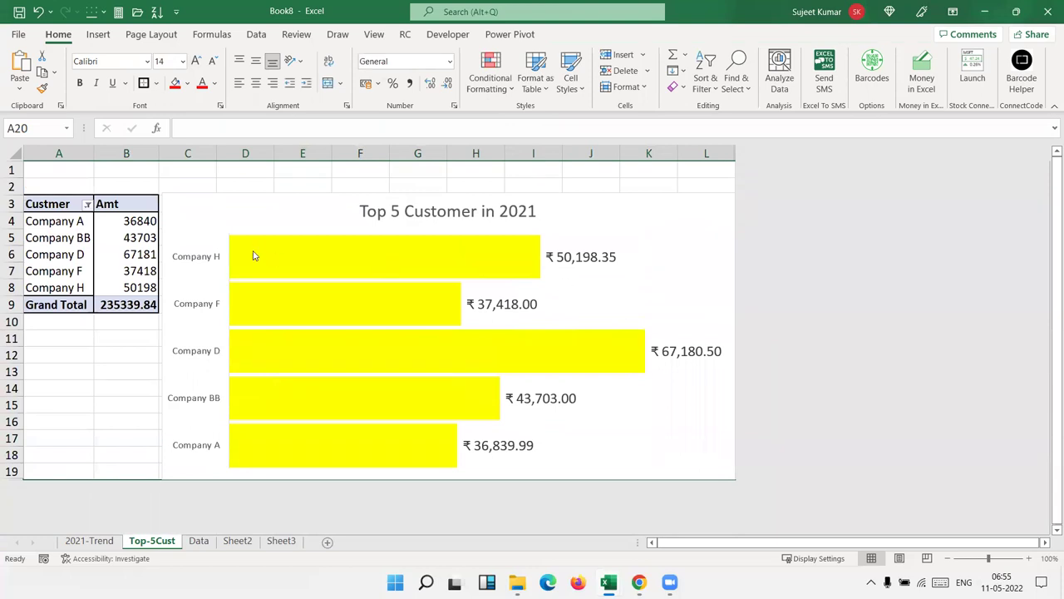
click(129, 226)
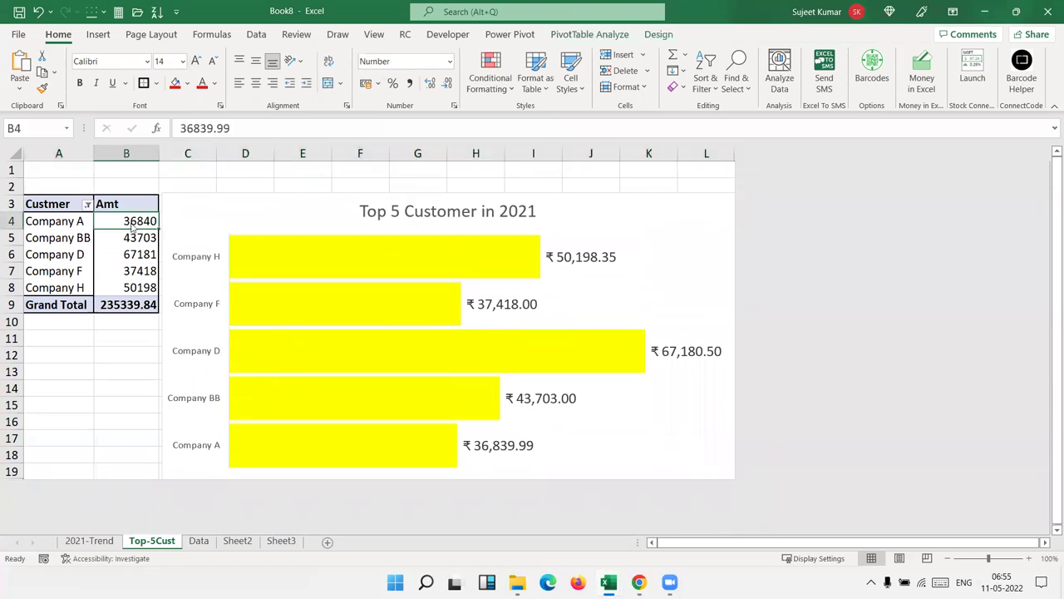
Step: Sort the customer amounts smallest to largest, then switch to the Data sheet
right_click(131, 226)
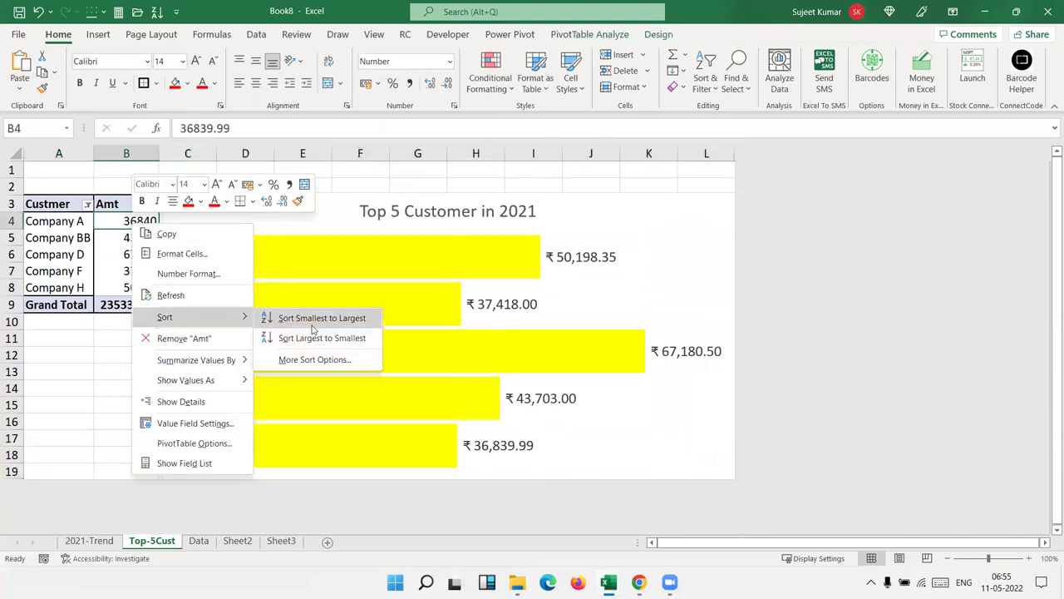
click(313, 326)
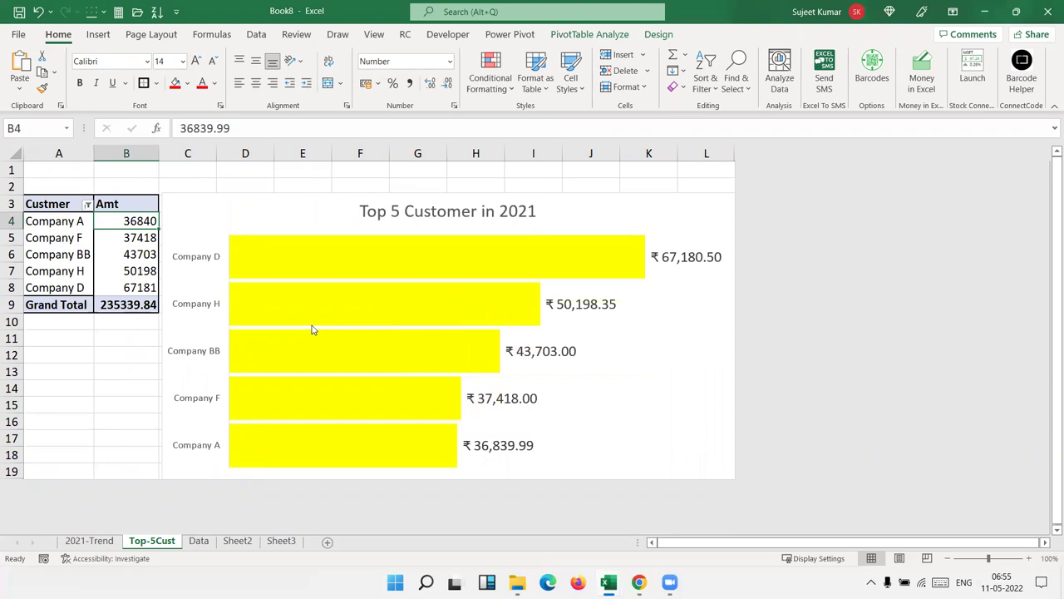
click(78, 361)
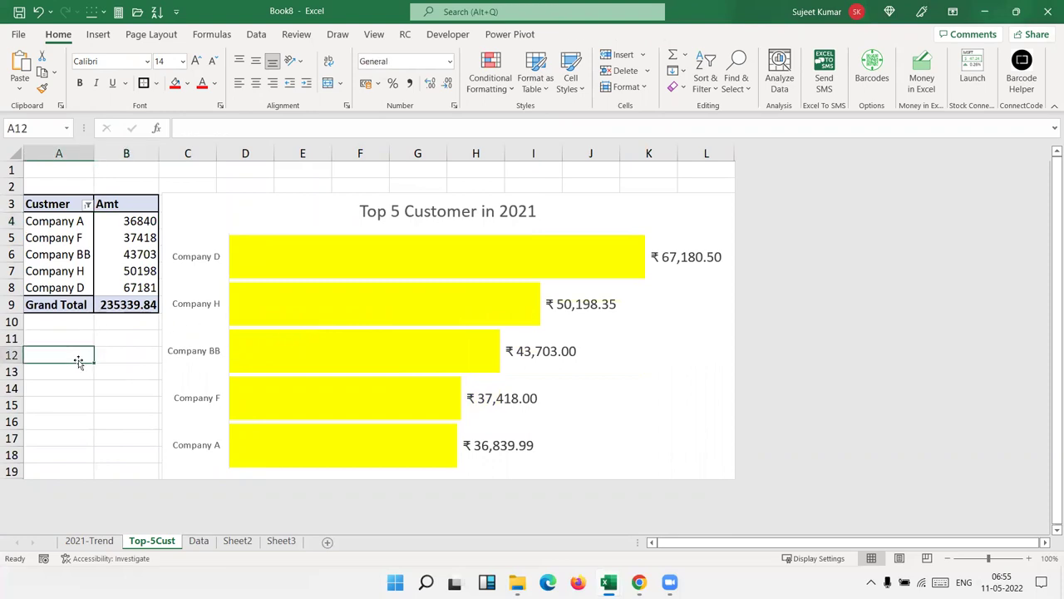
click(199, 542)
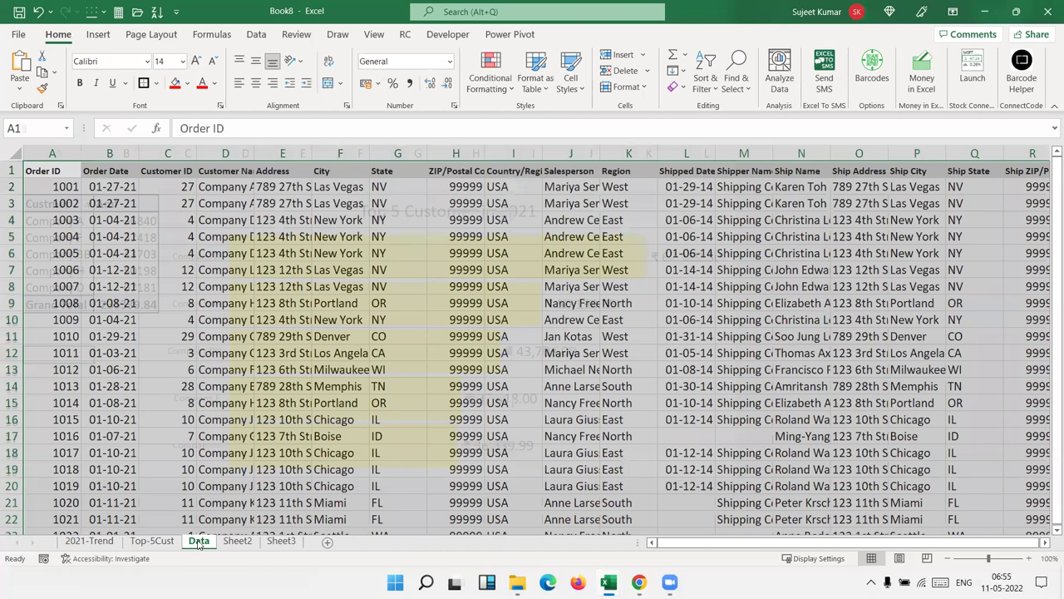
Step: Insert a PivotTable of the whole order table on a new sheet named Sales_By_SaleP
key(ctrl+a)
click(98, 34)
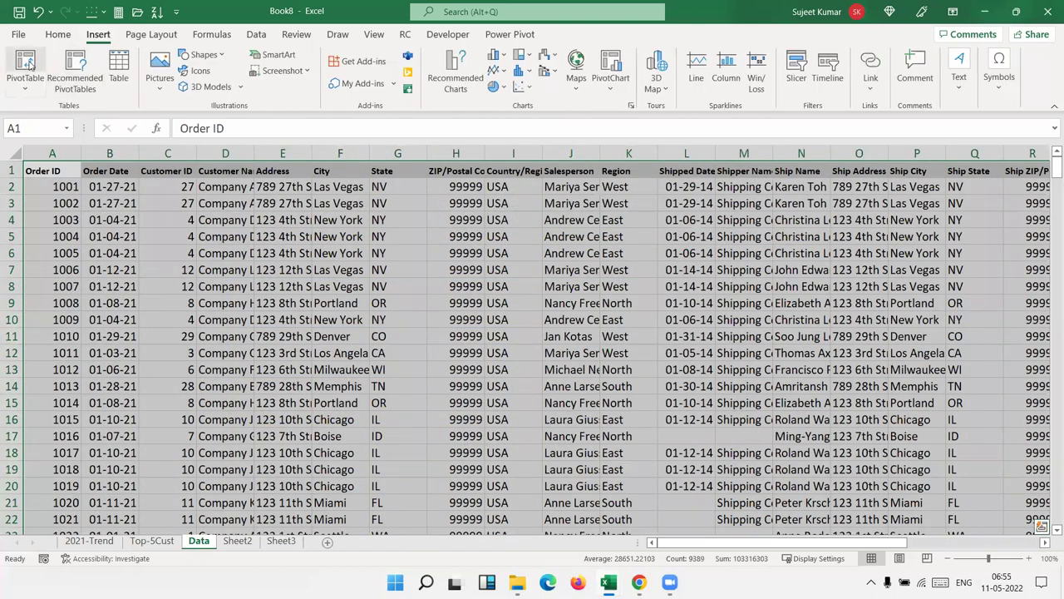
click(25, 67)
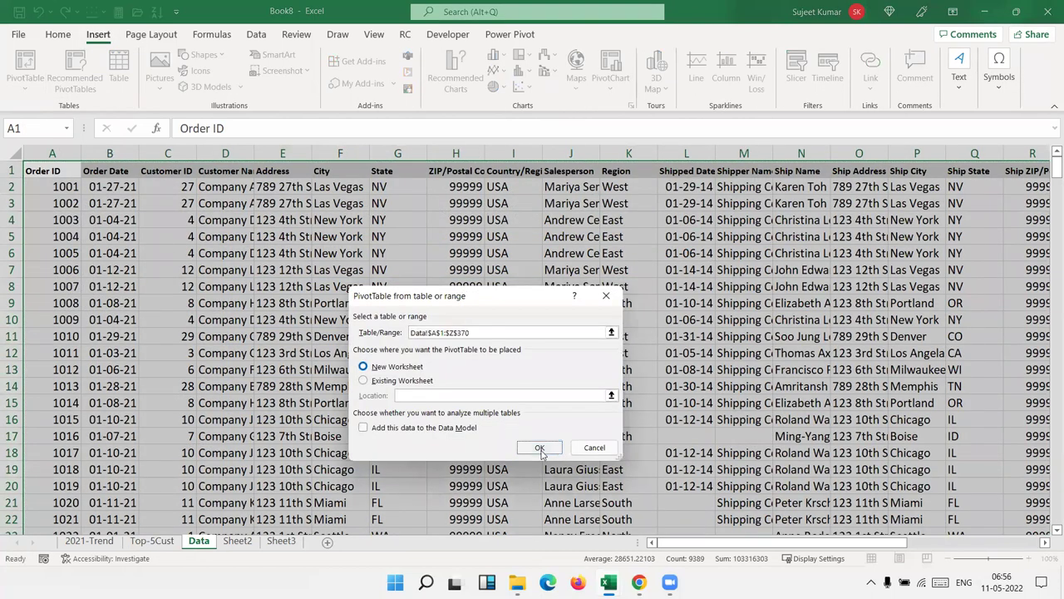
click(539, 448)
double_click(204, 542)
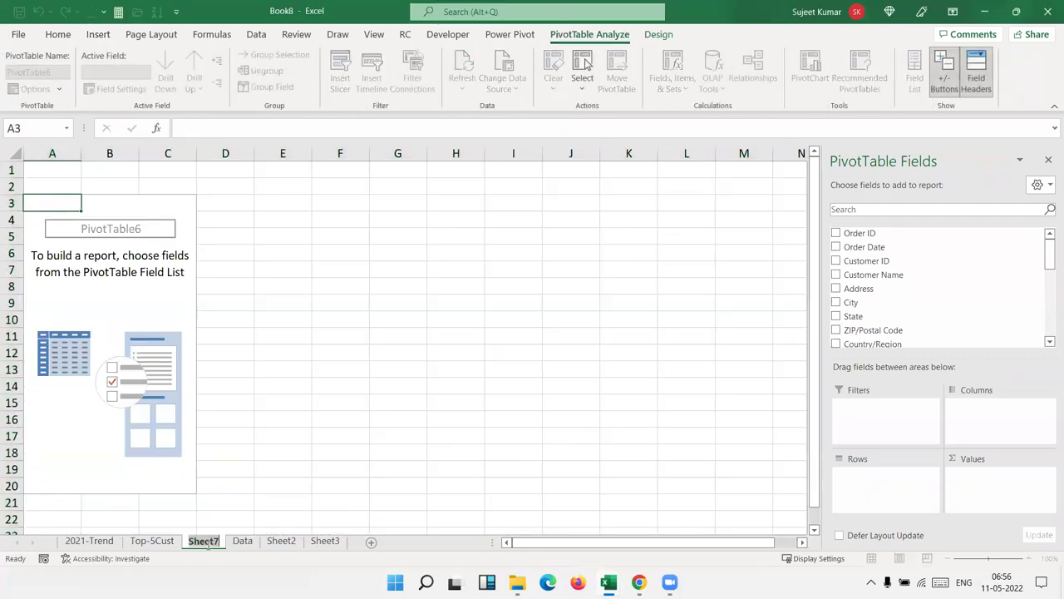
text(Sa)
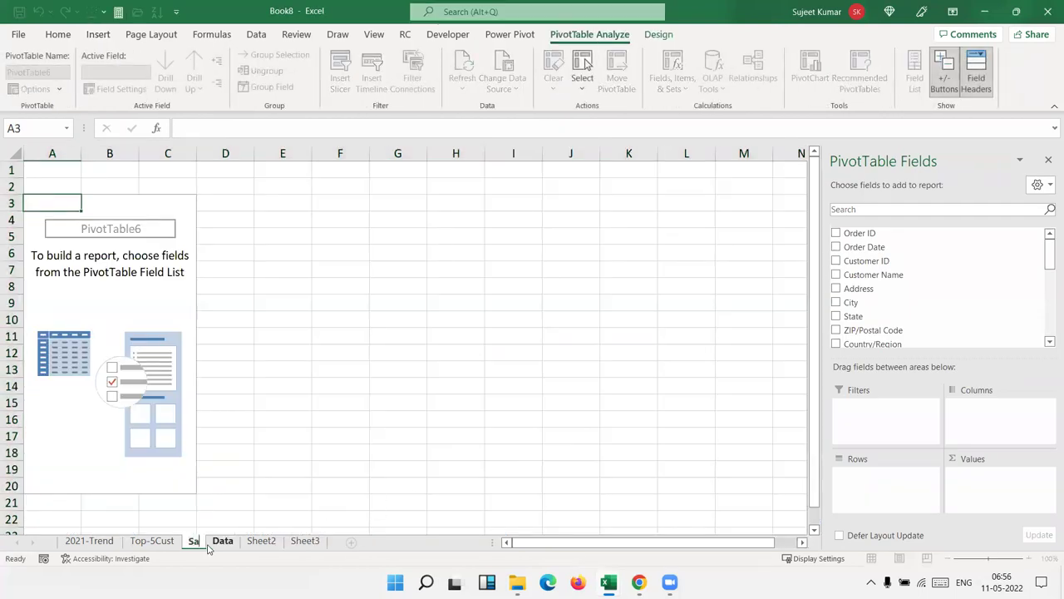
text(les By)
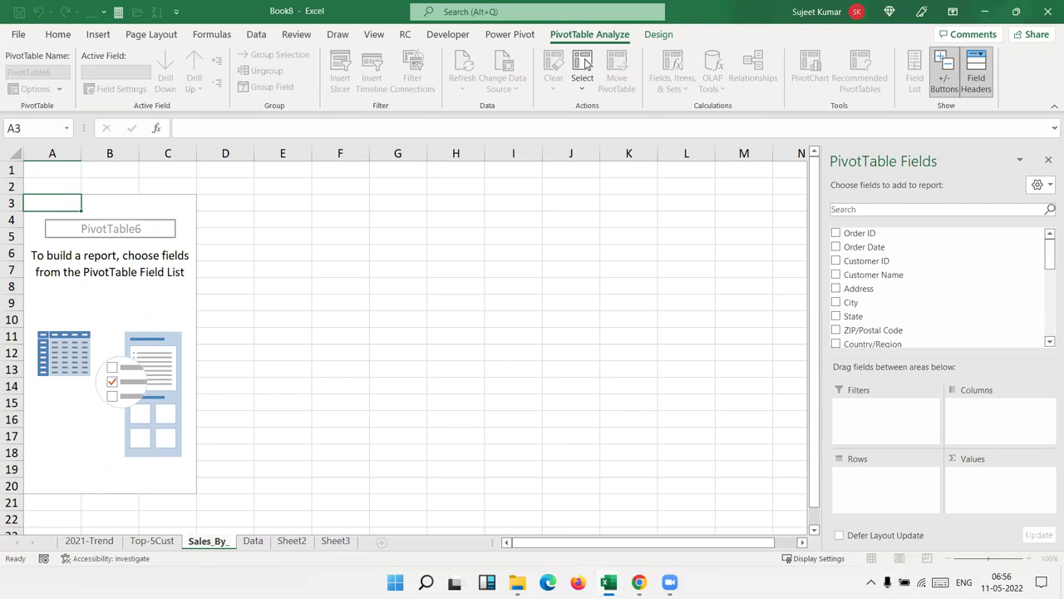
text(_SaleP)
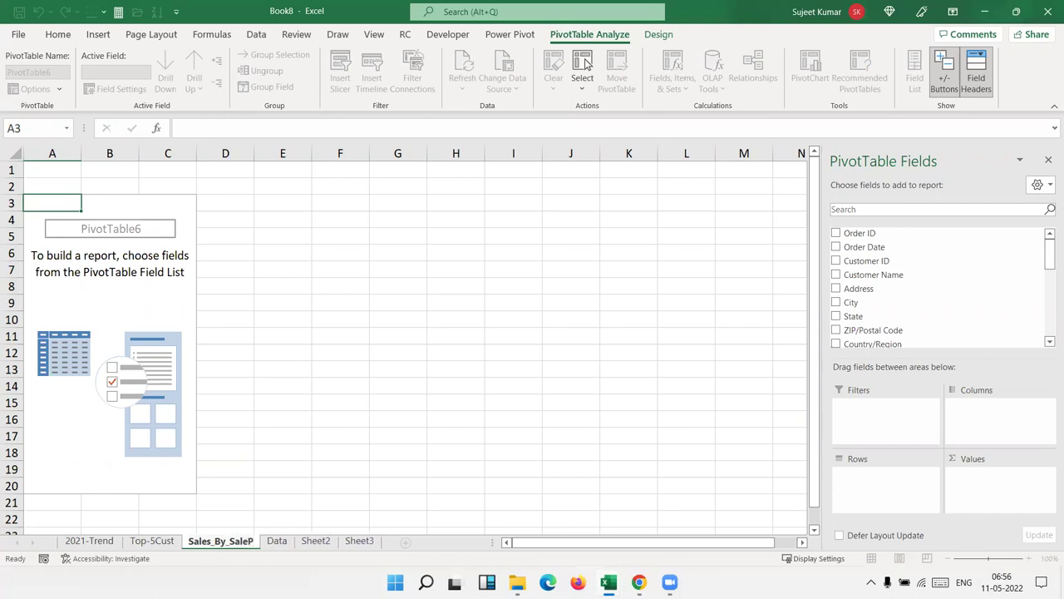
Step: Put Salesperson in the pivot's rows and sum Revenue as its values
click(326, 374)
click(124, 300)
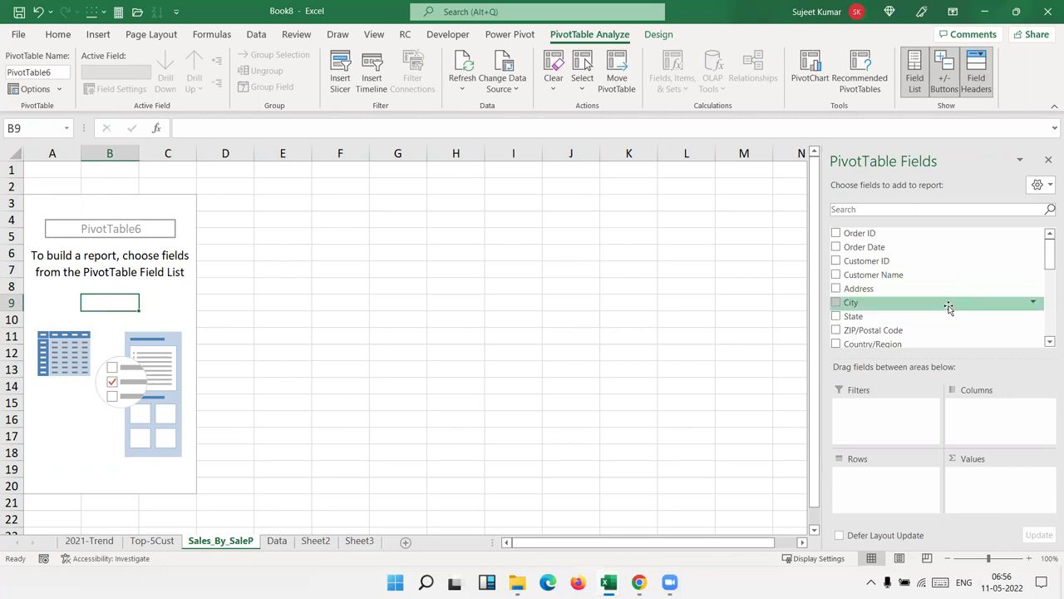
scroll(947, 308, down, 3)
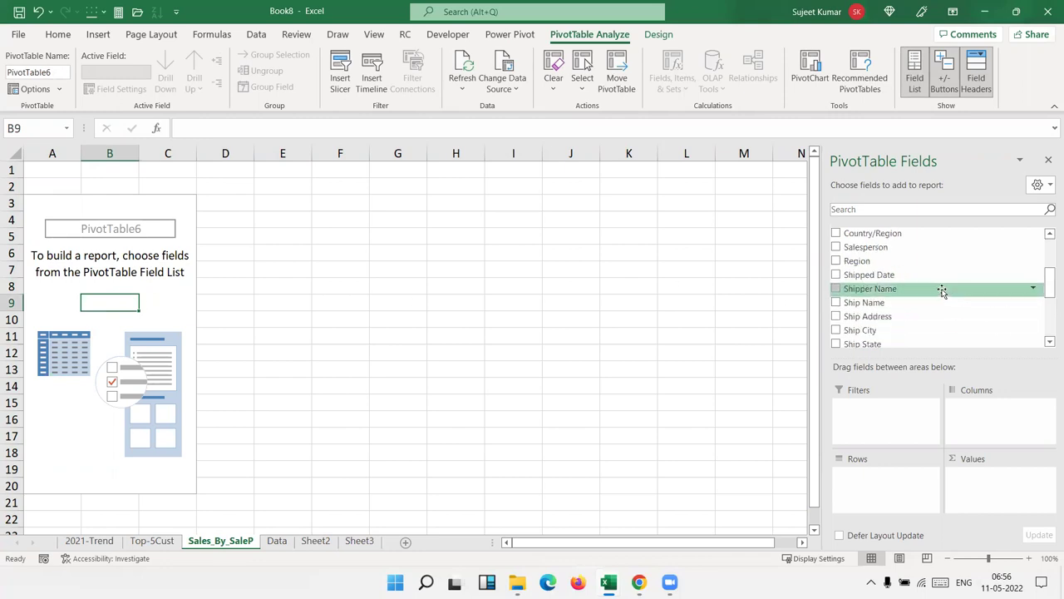
scroll(939, 318, down, 3)
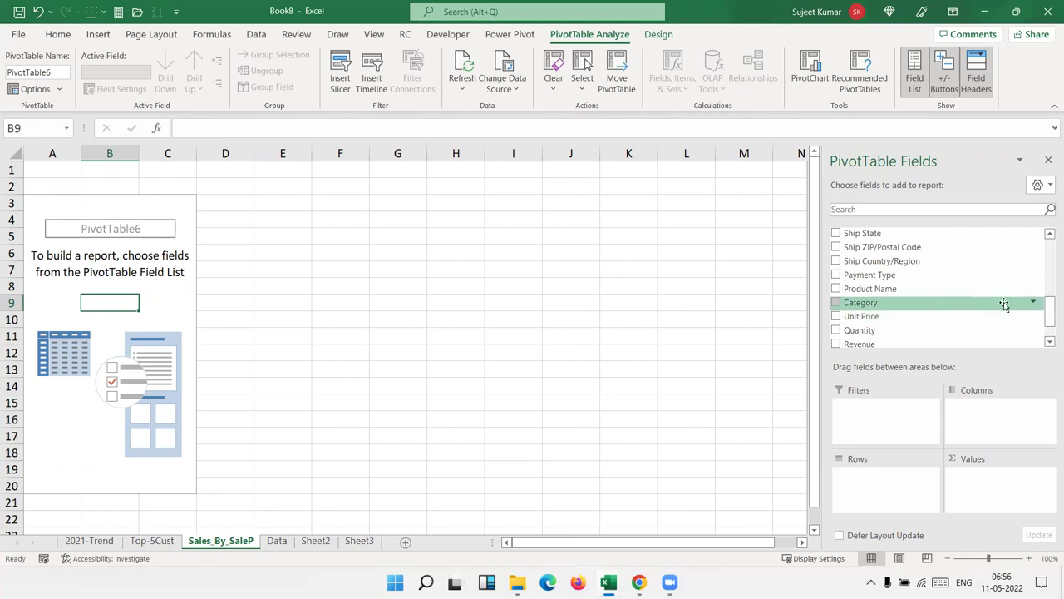
drag(1049, 321, 1050, 293)
drag(943, 245, 885, 483)
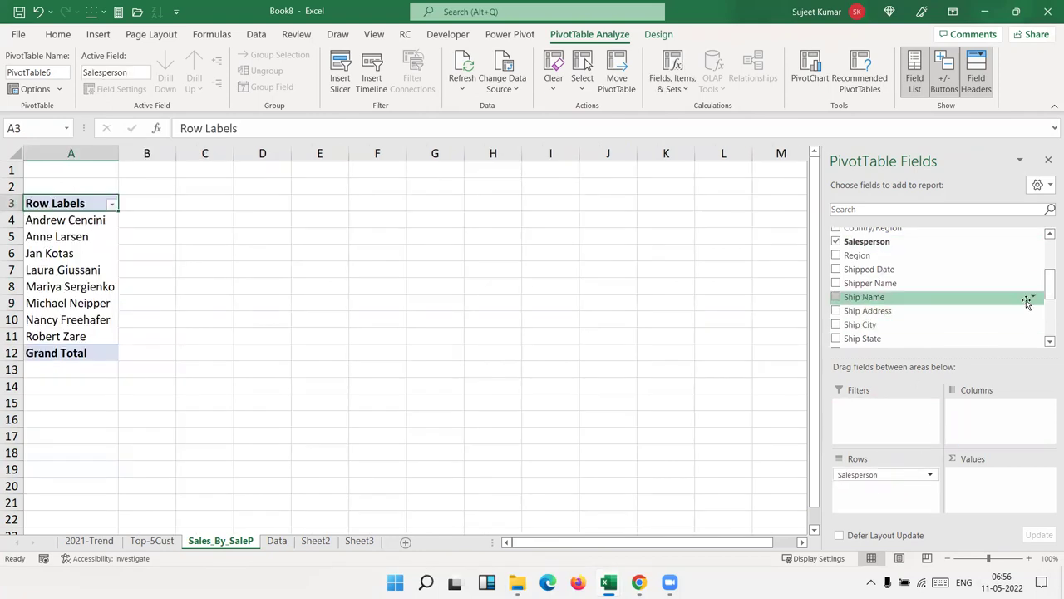
drag(1049, 288, 1050, 331)
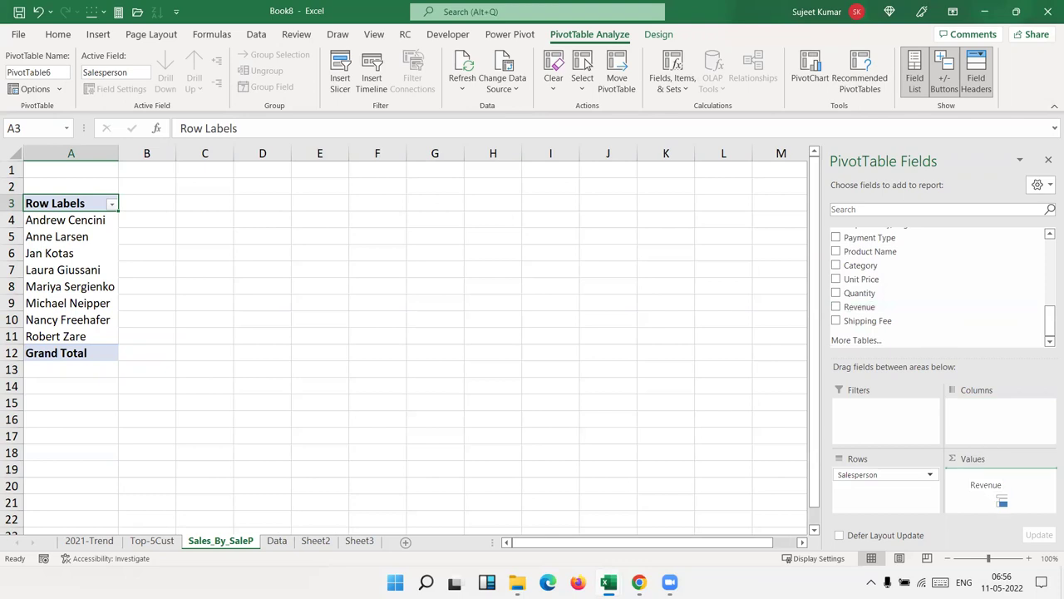
drag(908, 313, 988, 489)
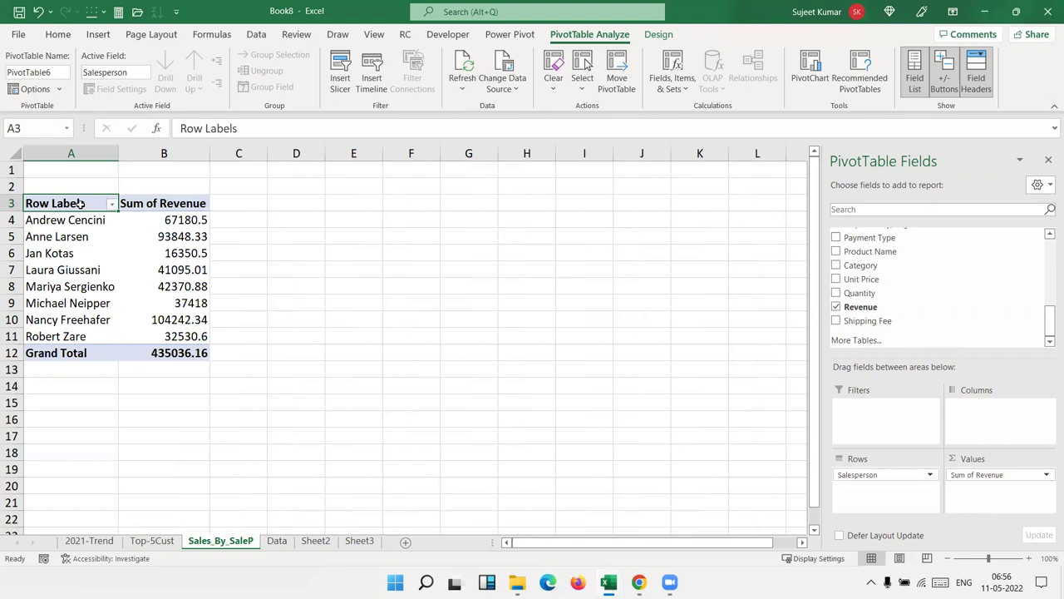
Step: Rename the pivot headers to Sale_P and Amt
text(Sale_)
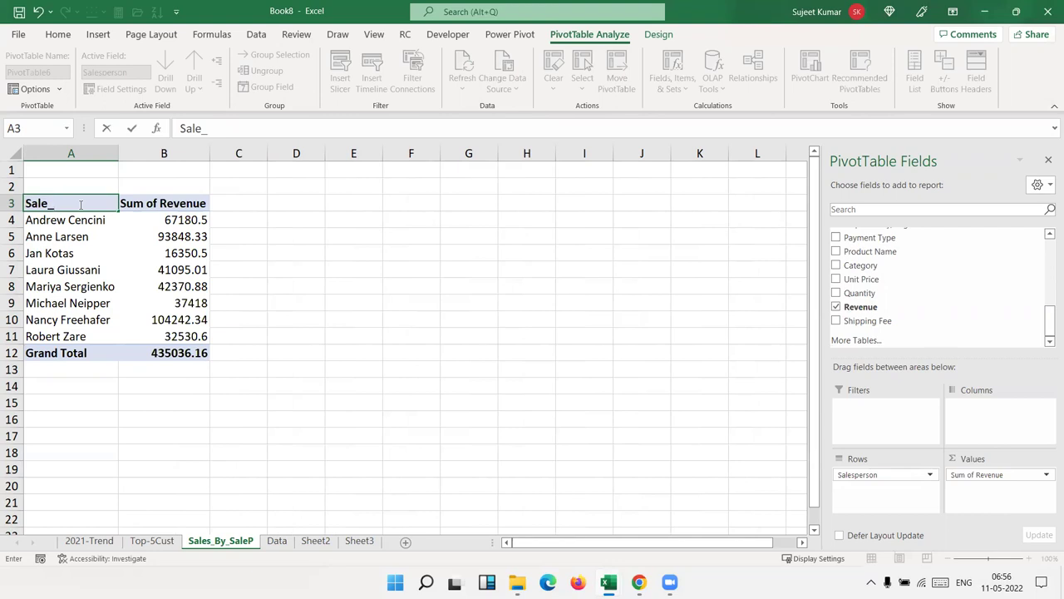
text(P)
key(Return)
key(Right)
key(Up)
text(Amt)
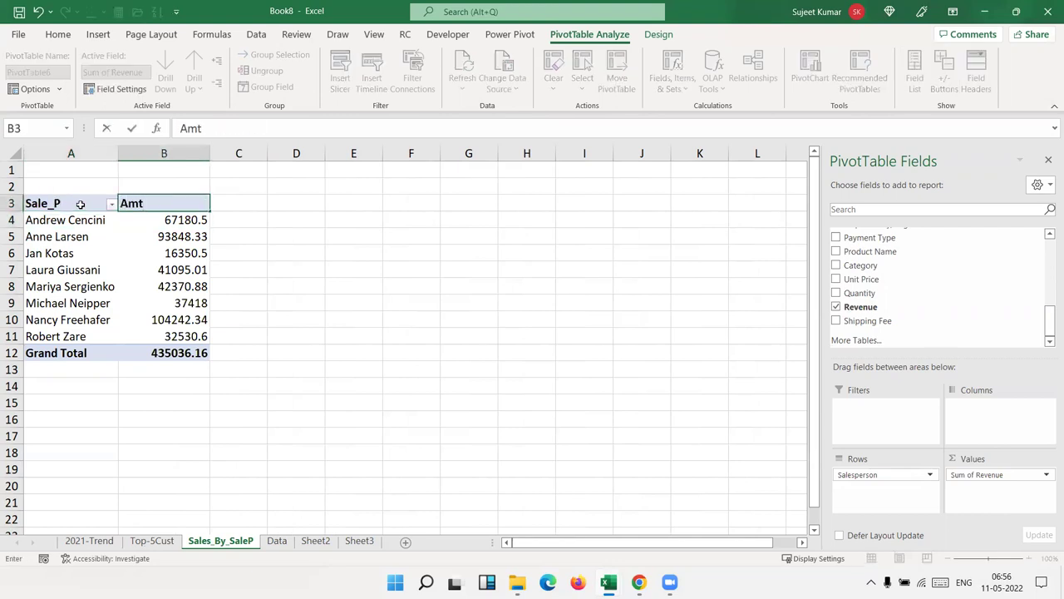
key(Return)
Step: Give the whole pivot All Borders plus a Thick Outside Border
click(80, 204)
key(ctrl+a)
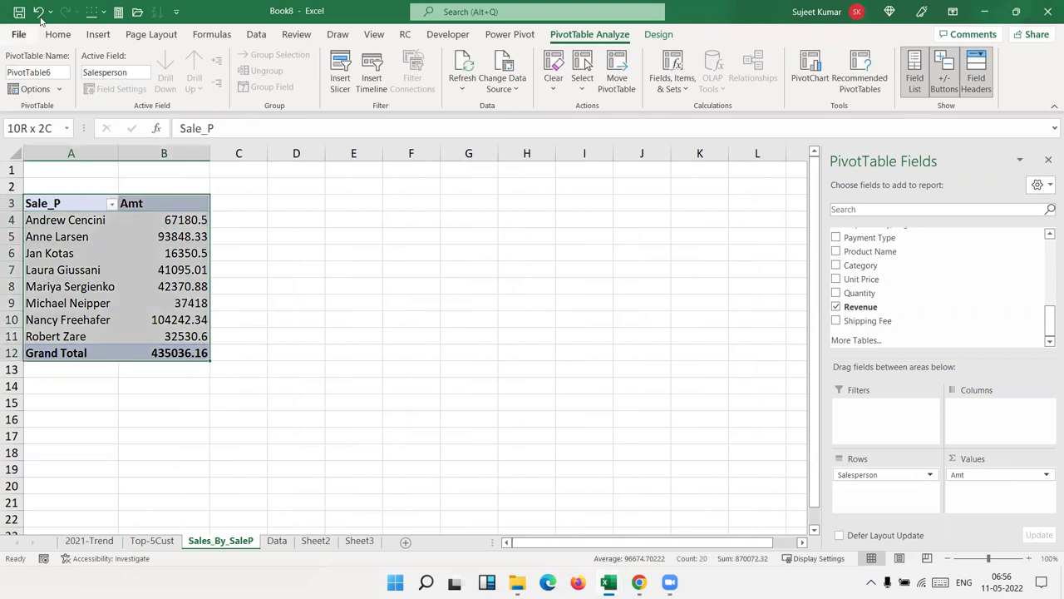
click(57, 34)
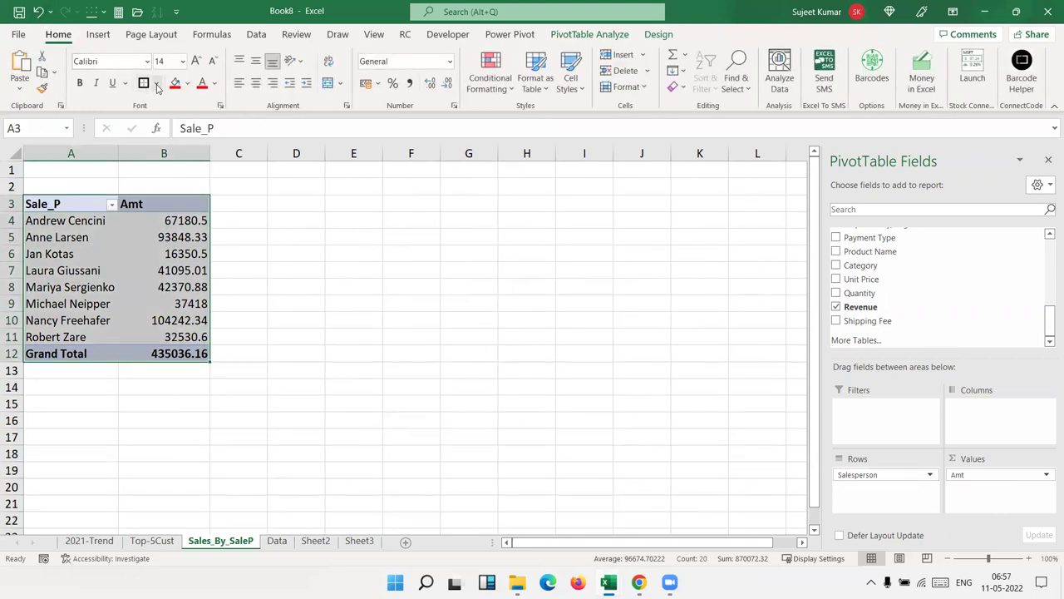
click(158, 88)
click(182, 224)
click(156, 84)
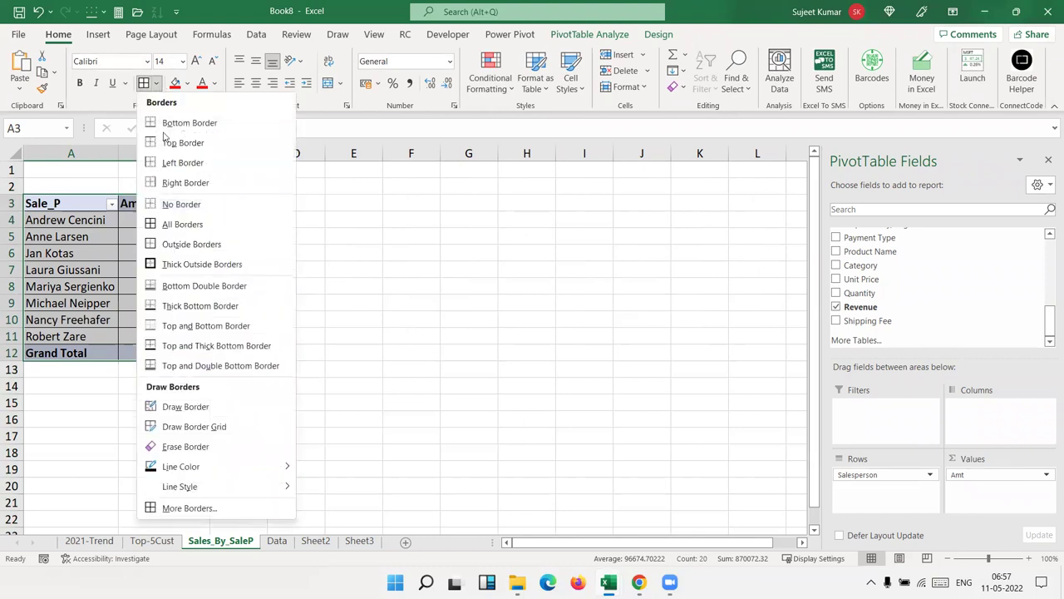
click(172, 264)
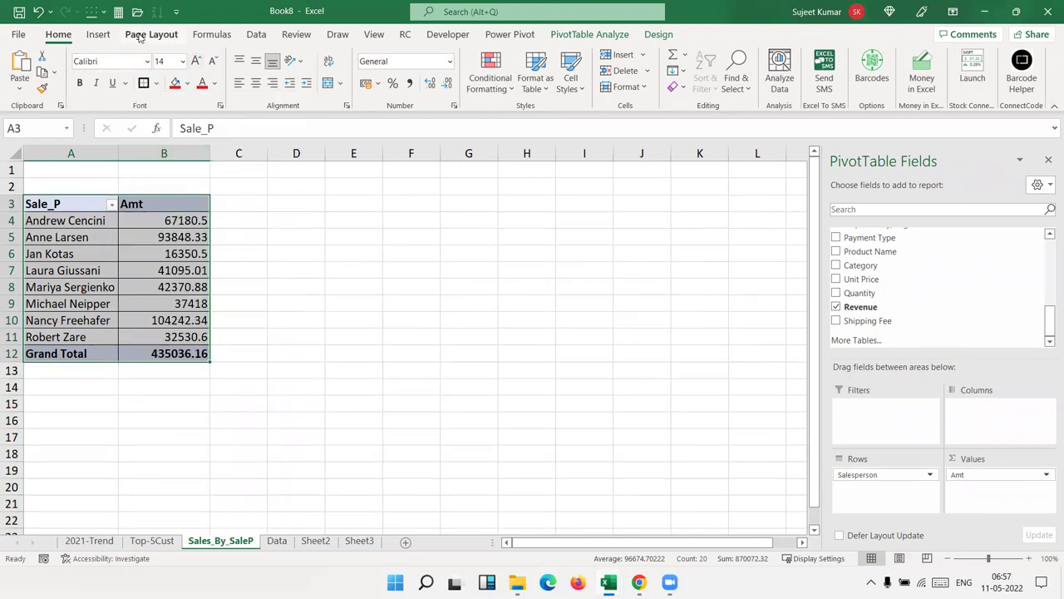
Step: Insert a clustered bar chart beside the pivot, sized to reach column O, row 17
click(98, 34)
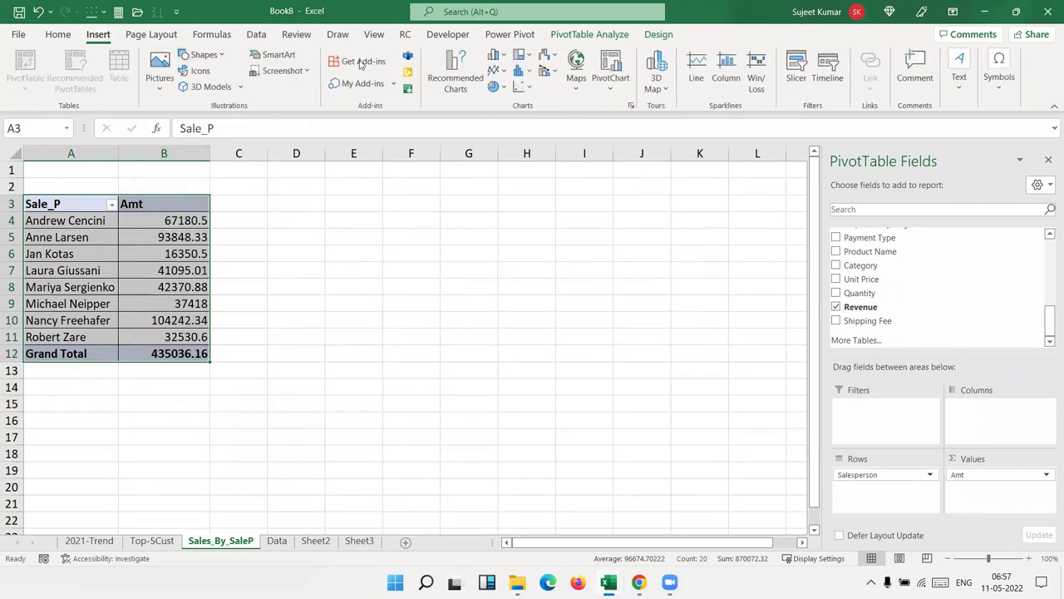
click(496, 56)
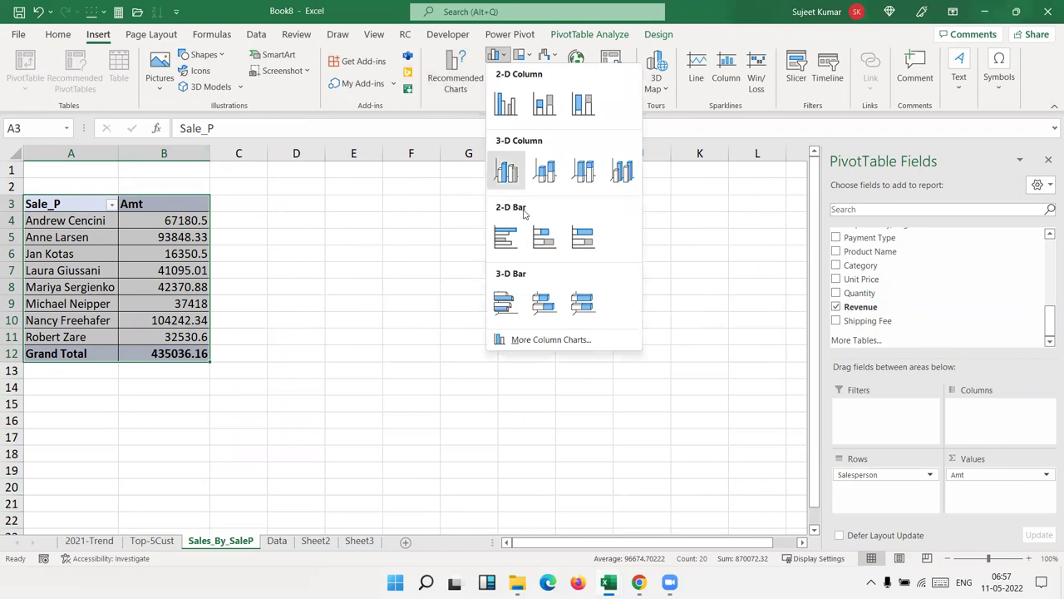
click(509, 237)
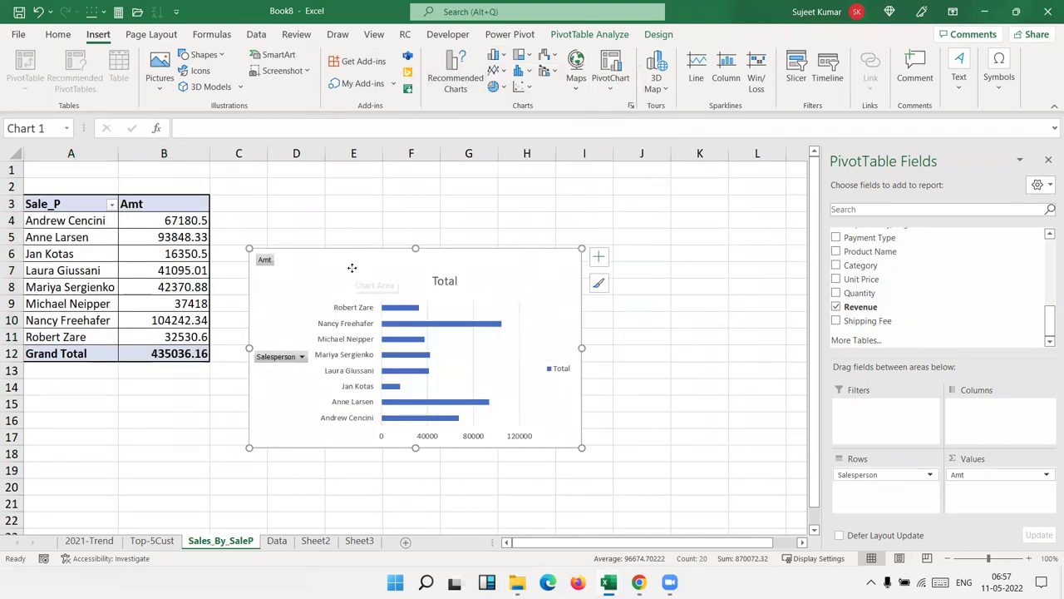
drag(352, 267, 316, 212)
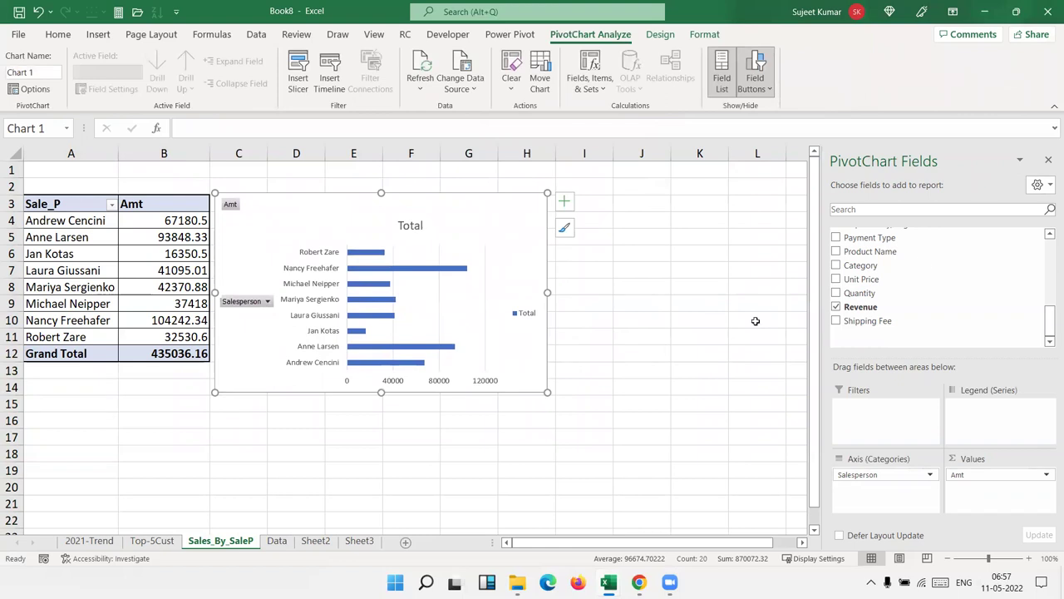
click(1049, 160)
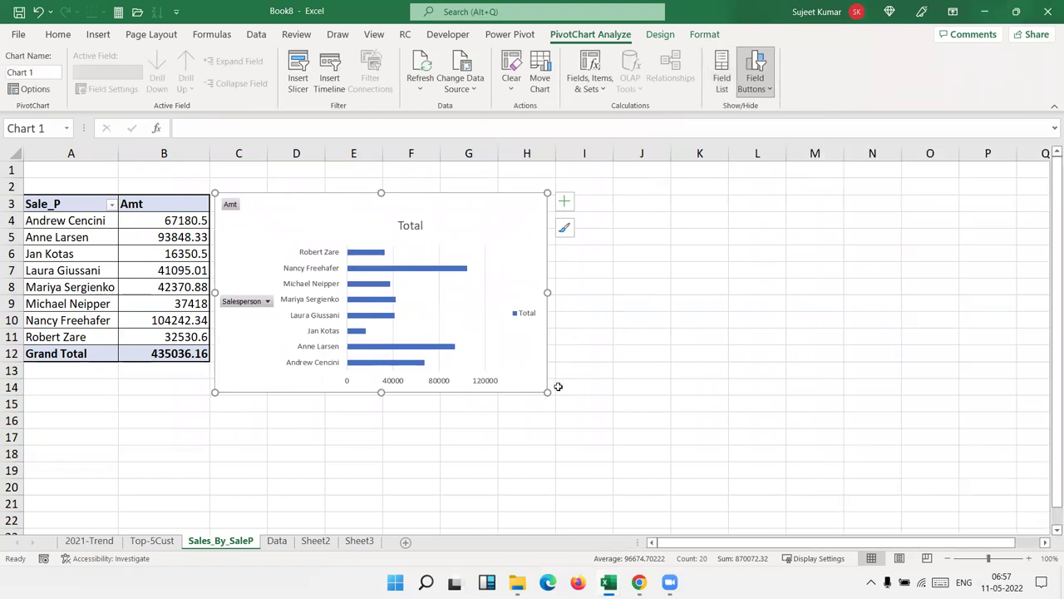
drag(548, 392, 932, 446)
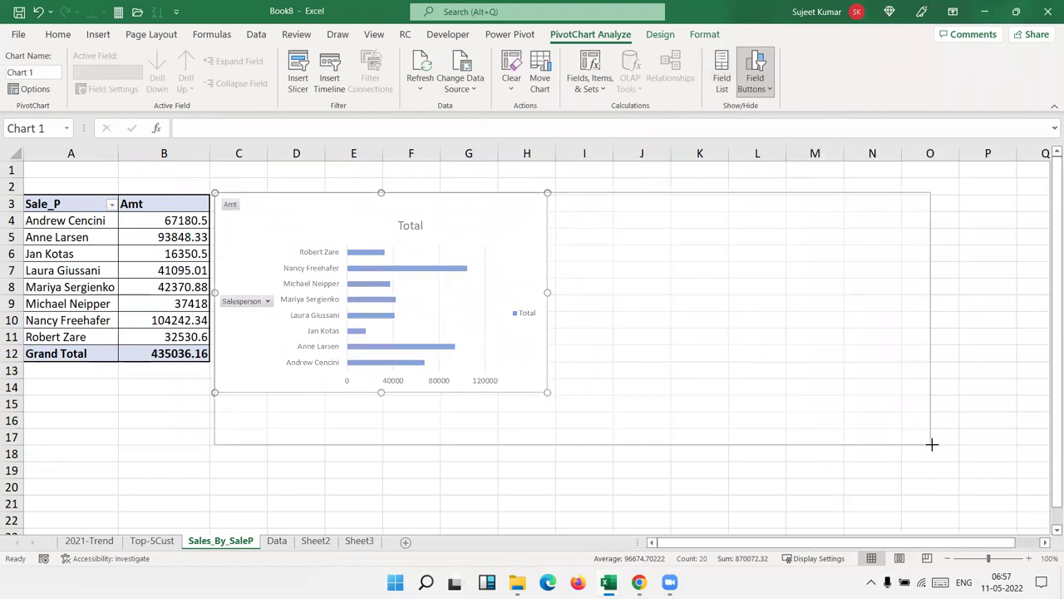
Step: Hide the chart's field buttons and delete its gridlines
right_click(254, 327)
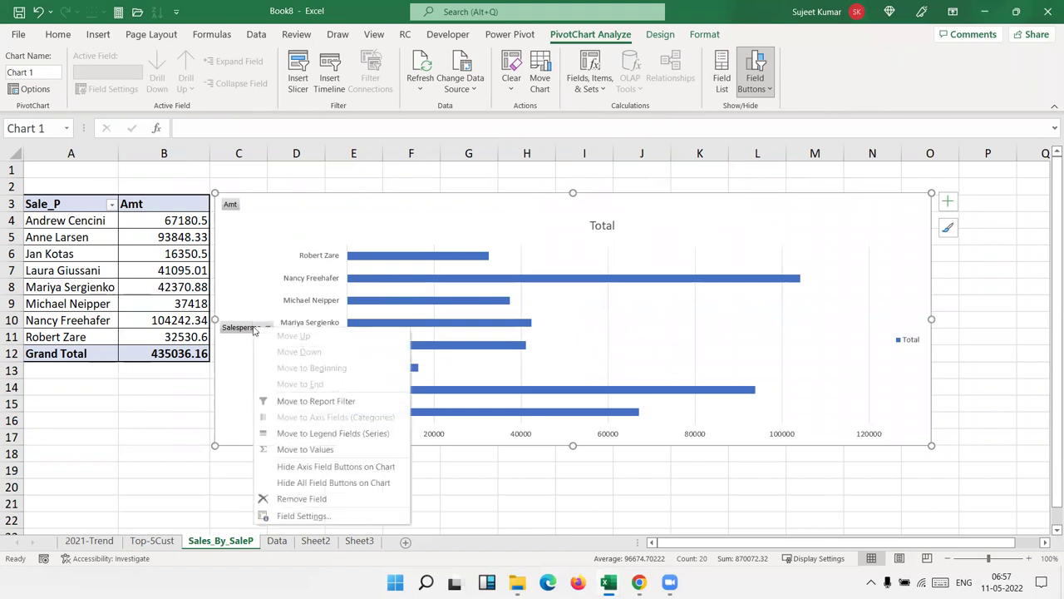
click(291, 482)
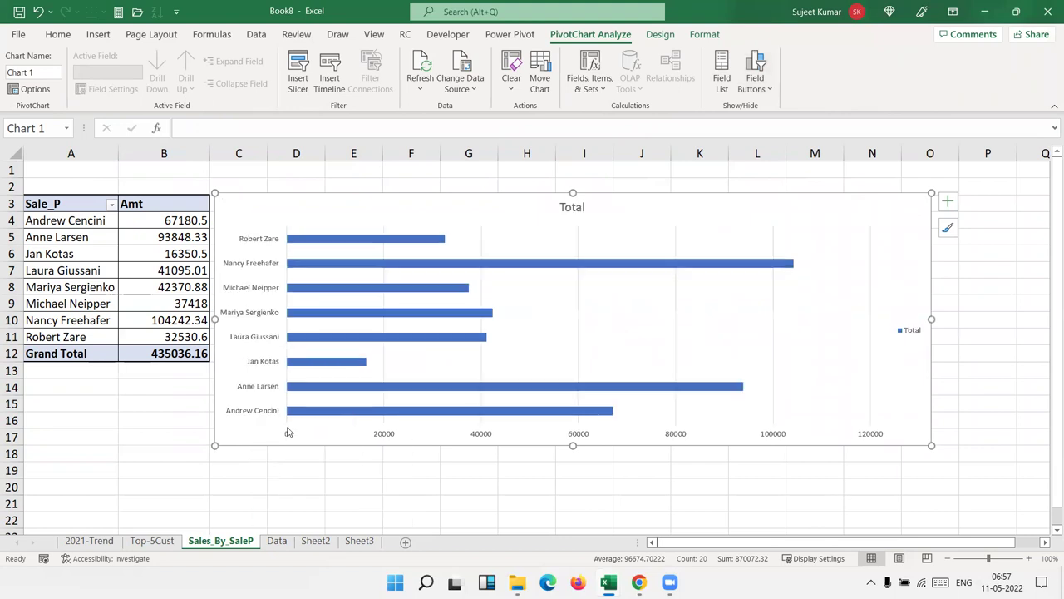
click(580, 299)
key(Delete)
Step: Delete the Total legend and the horizontal value axis
click(917, 332)
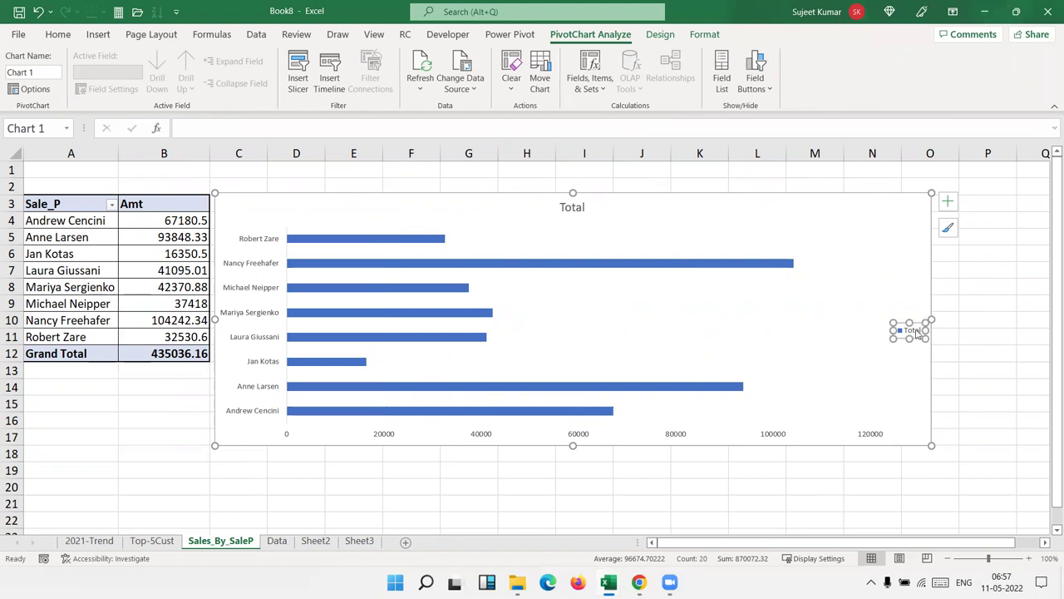
key(Delete)
click(602, 441)
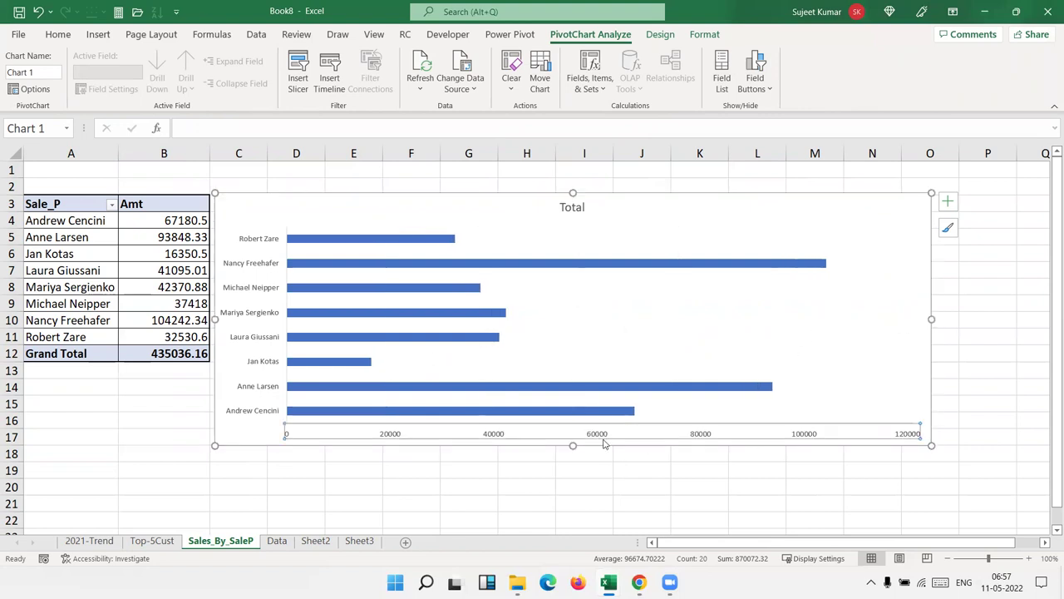
key(Delete)
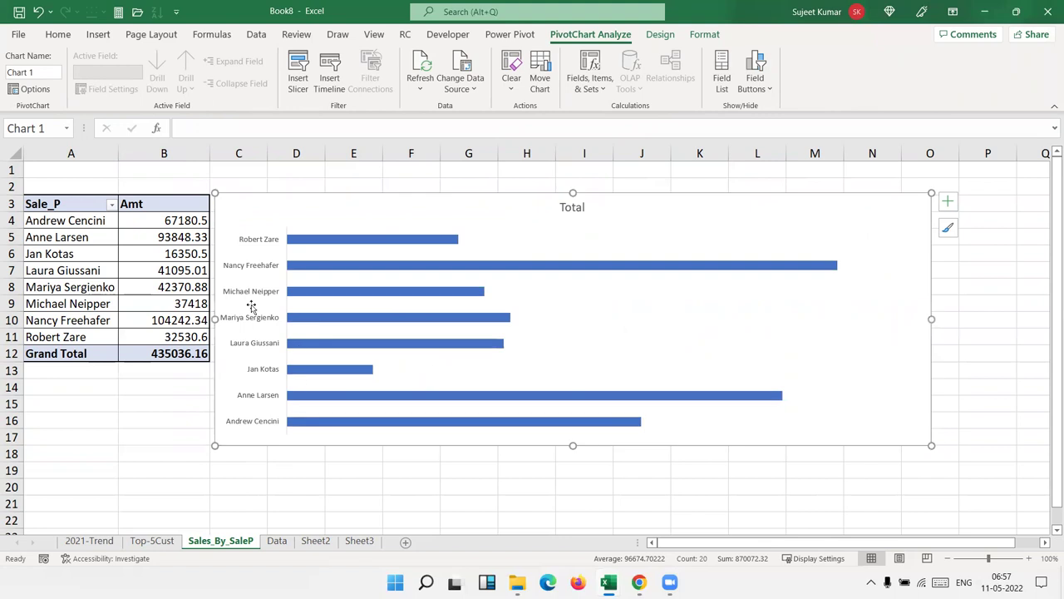
click(311, 268)
Step: Reduce the salesperson bar series' gap width to 31% for thicker bars
right_click(311, 269)
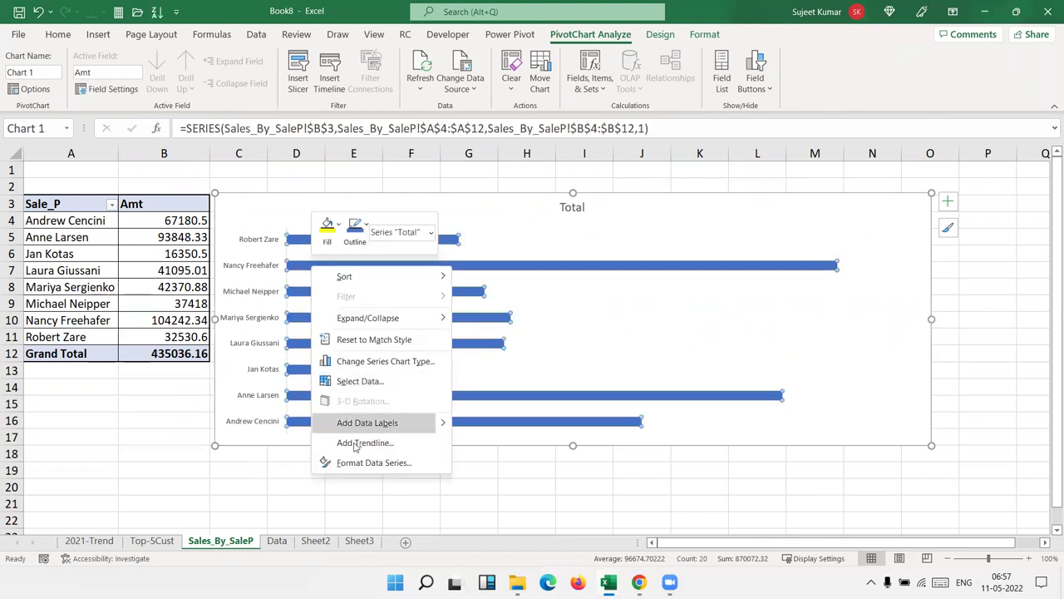
click(358, 462)
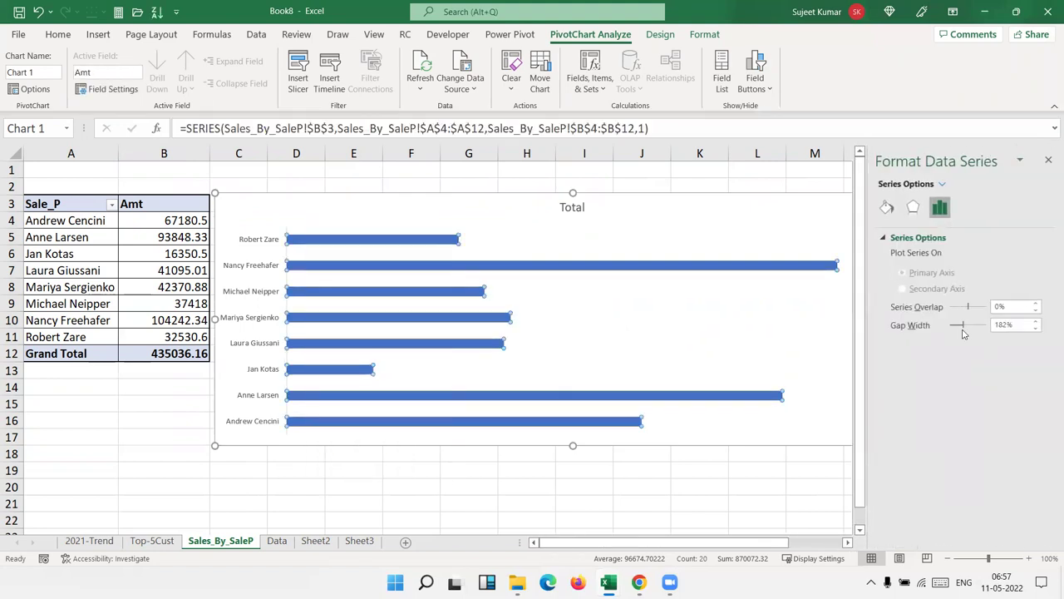
drag(961, 331, 955, 330)
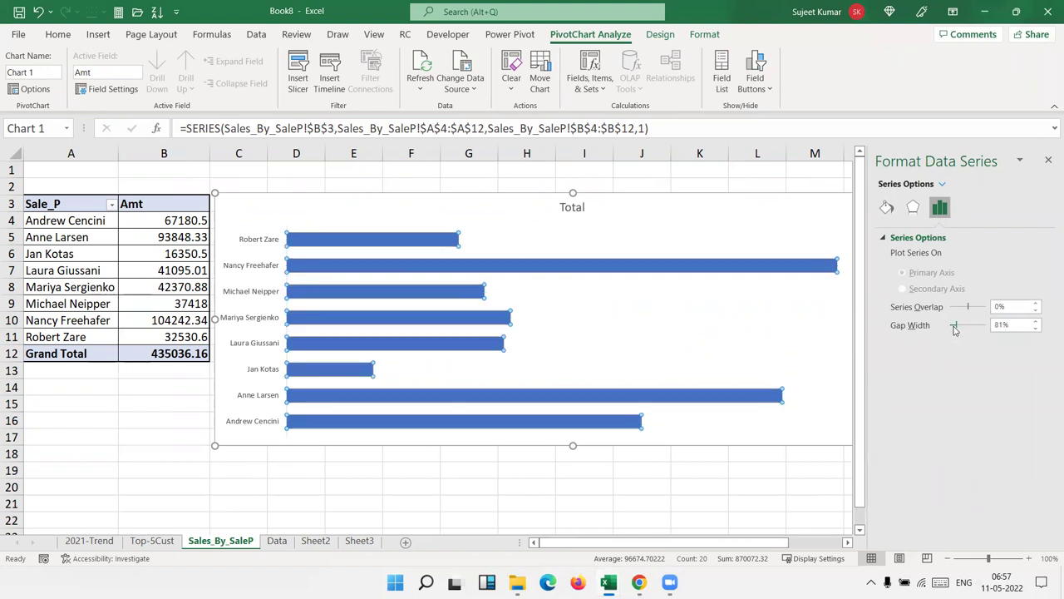
drag(954, 330, 952, 329)
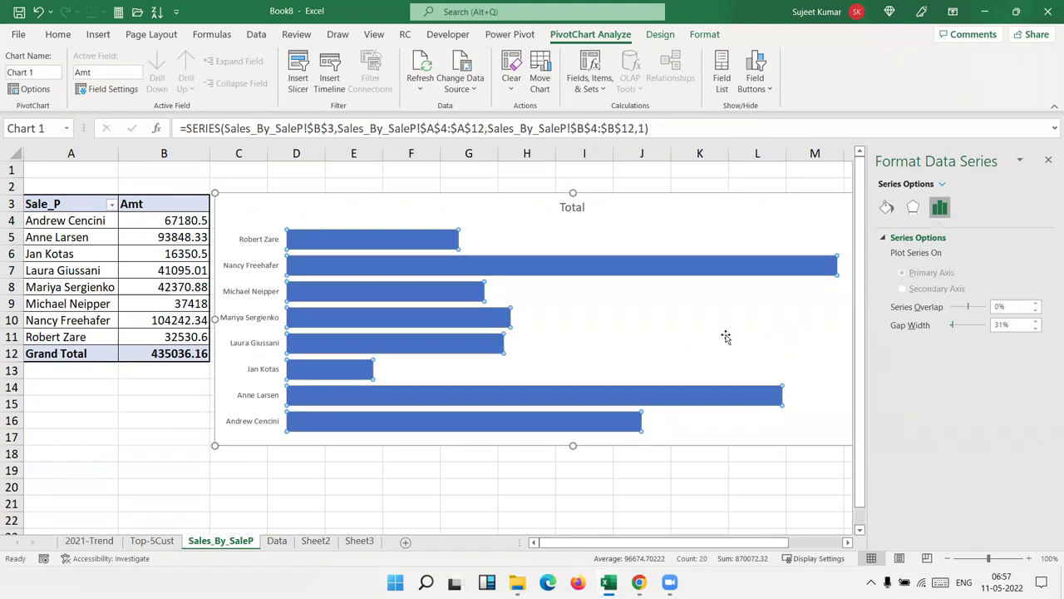
click(1049, 161)
click(141, 239)
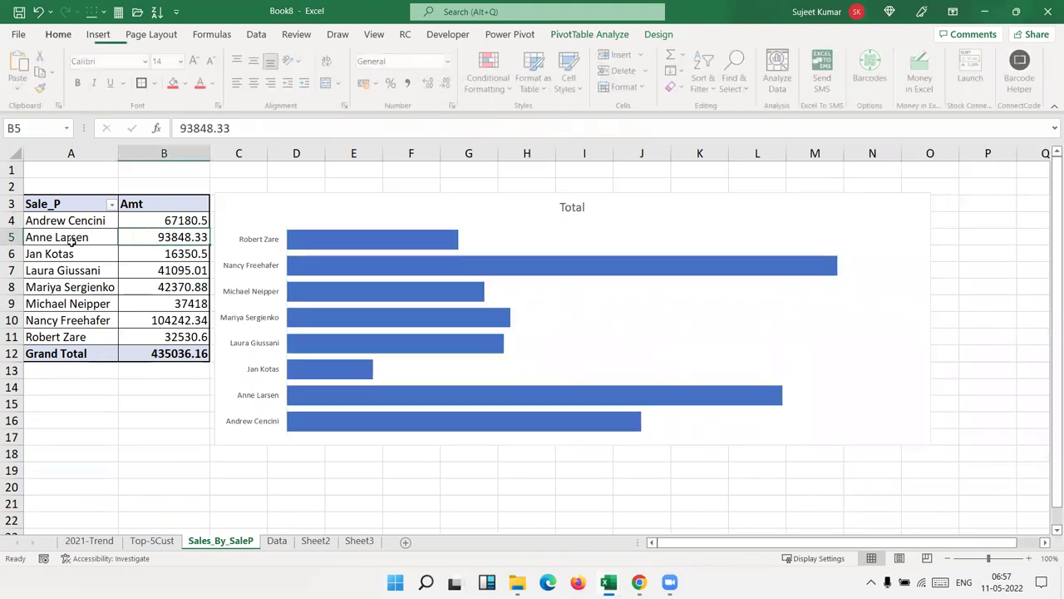
right_click(145, 233)
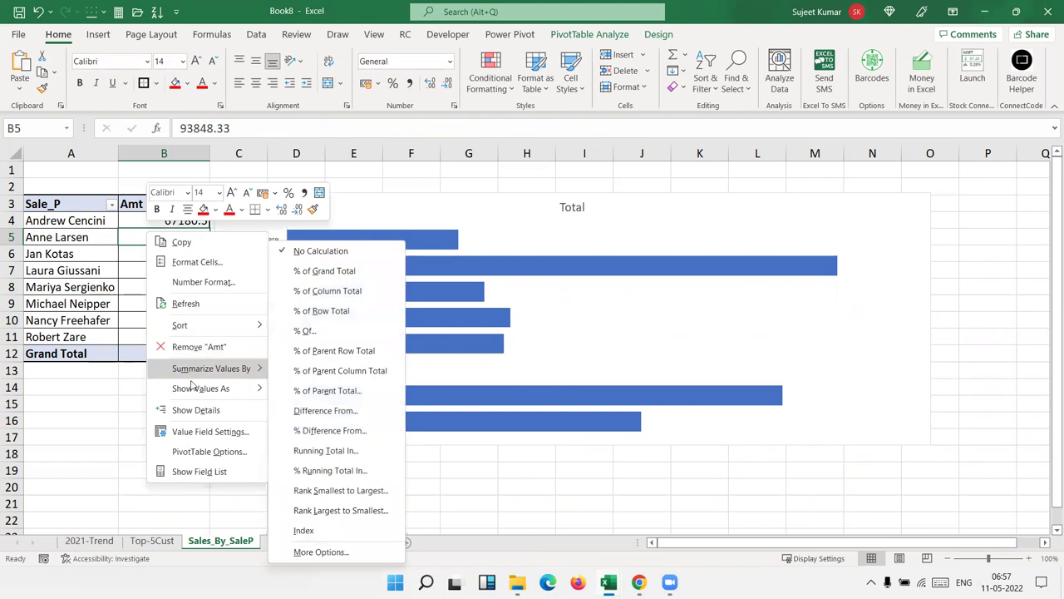
mouse_move(181, 326)
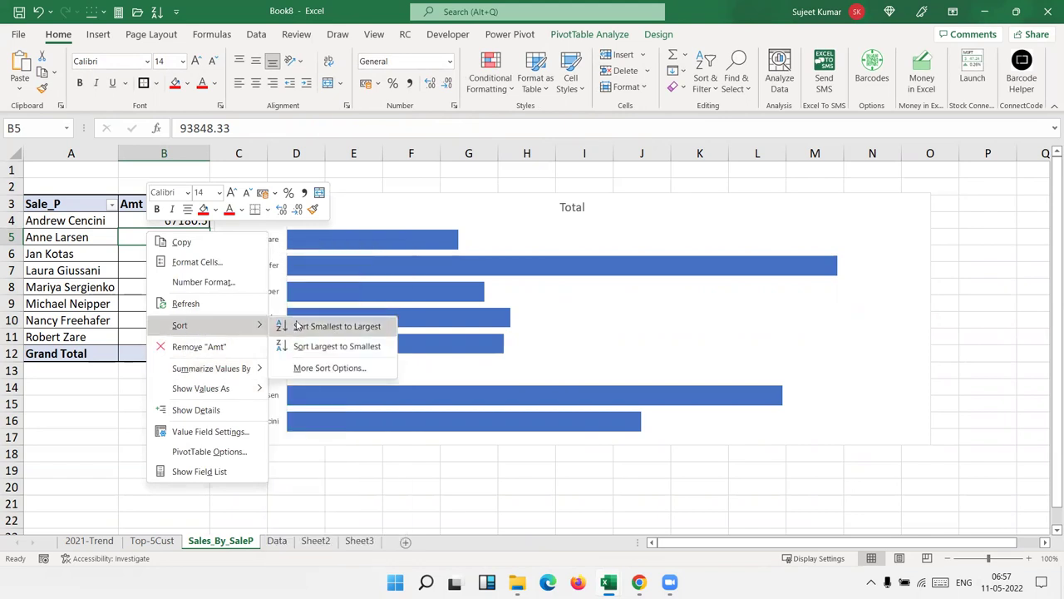
Step: Sort the salesperson pivot smallest to largest and add value labels to the chart's bars
click(296, 325)
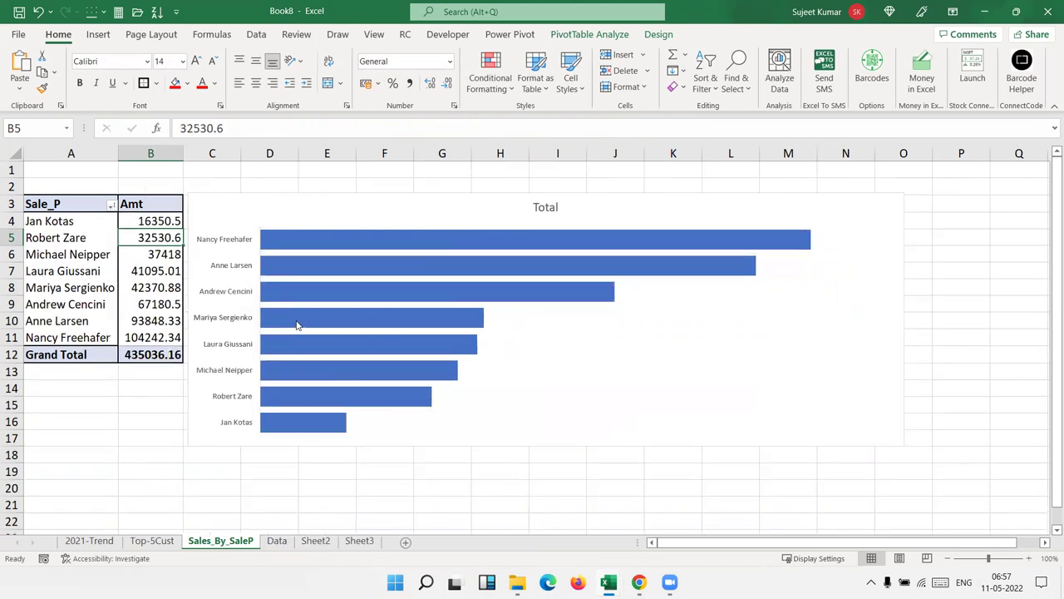
click(226, 244)
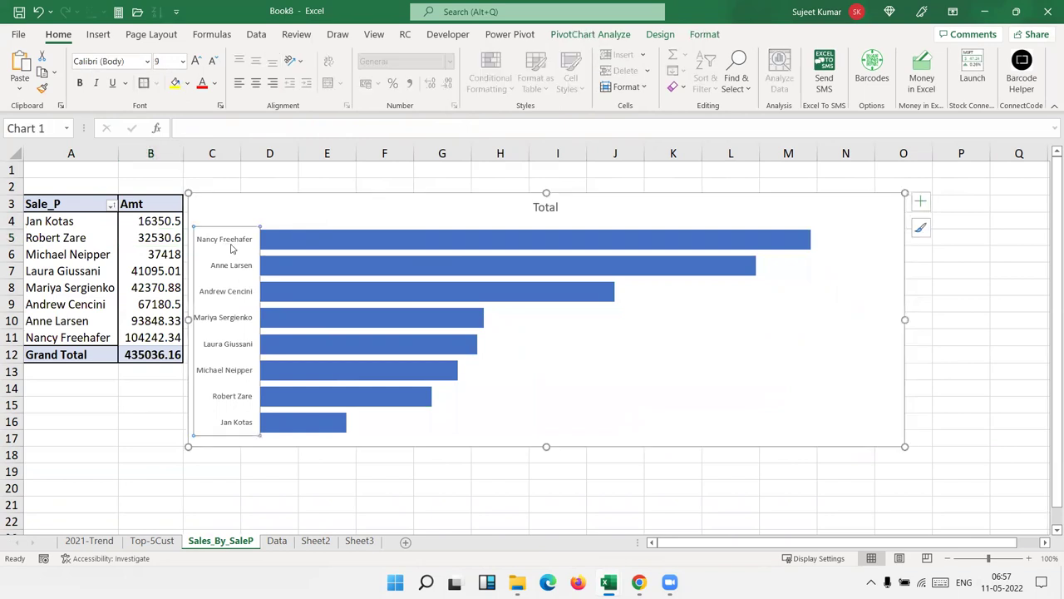
click(632, 359)
right_click(581, 245)
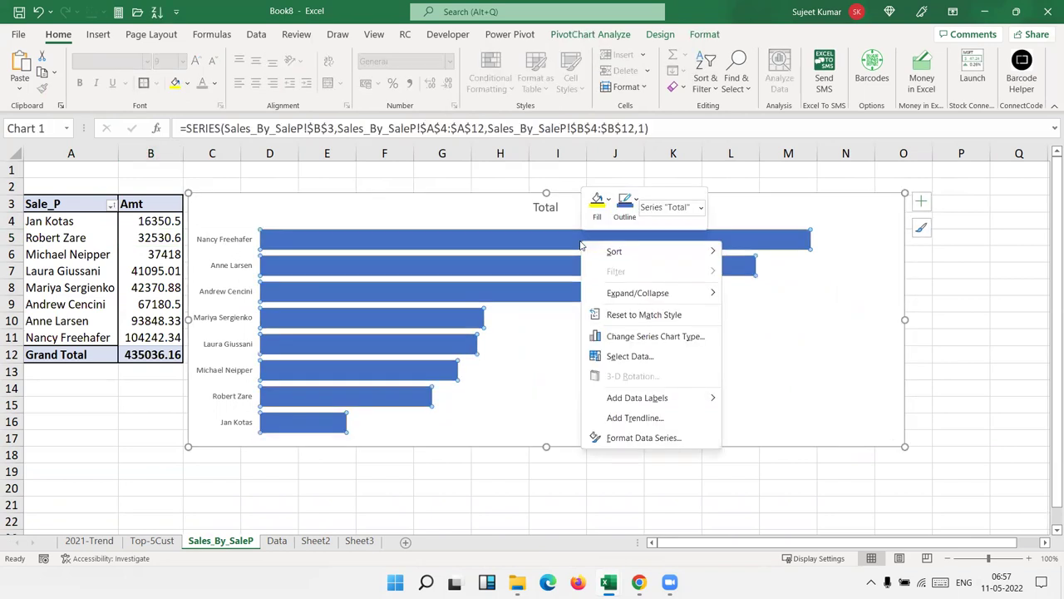
click(650, 400)
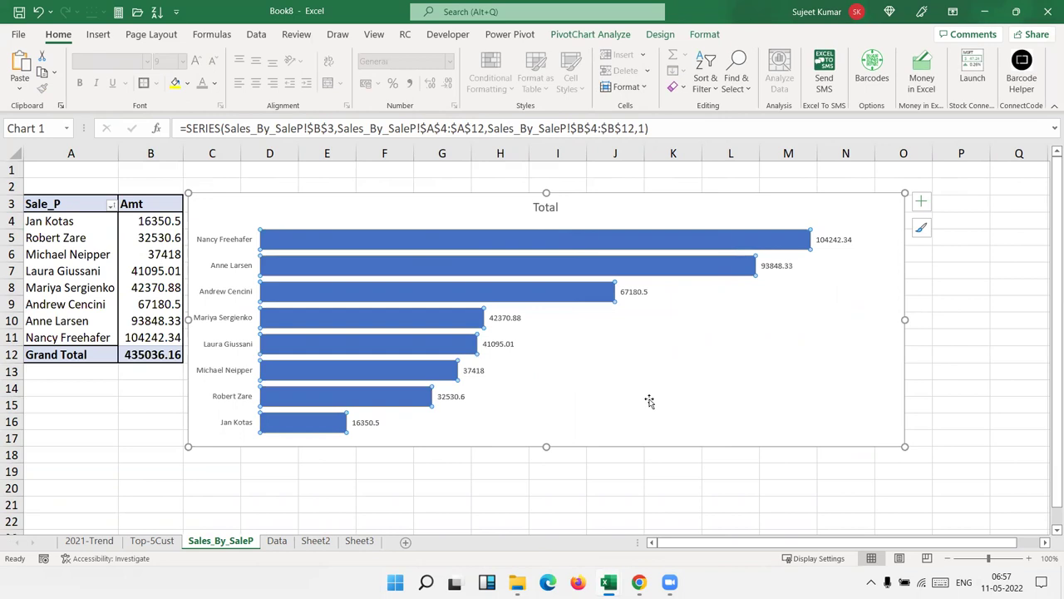
right_click(827, 239)
mouse_move(901, 390)
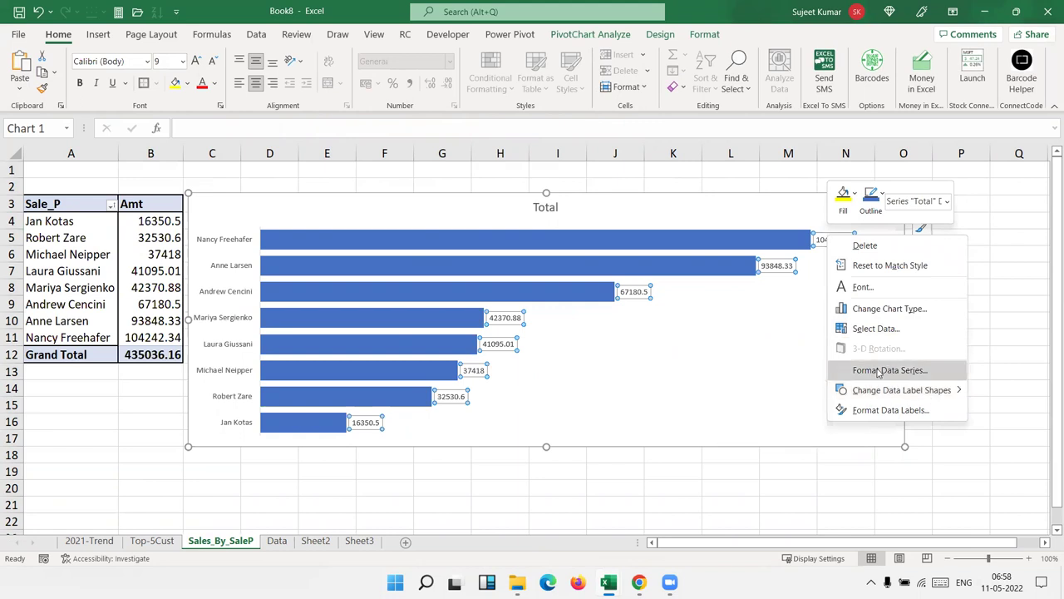
Step: Format the salesperson bar data labels with the rupee Currency number format, two decimals
click(890, 369)
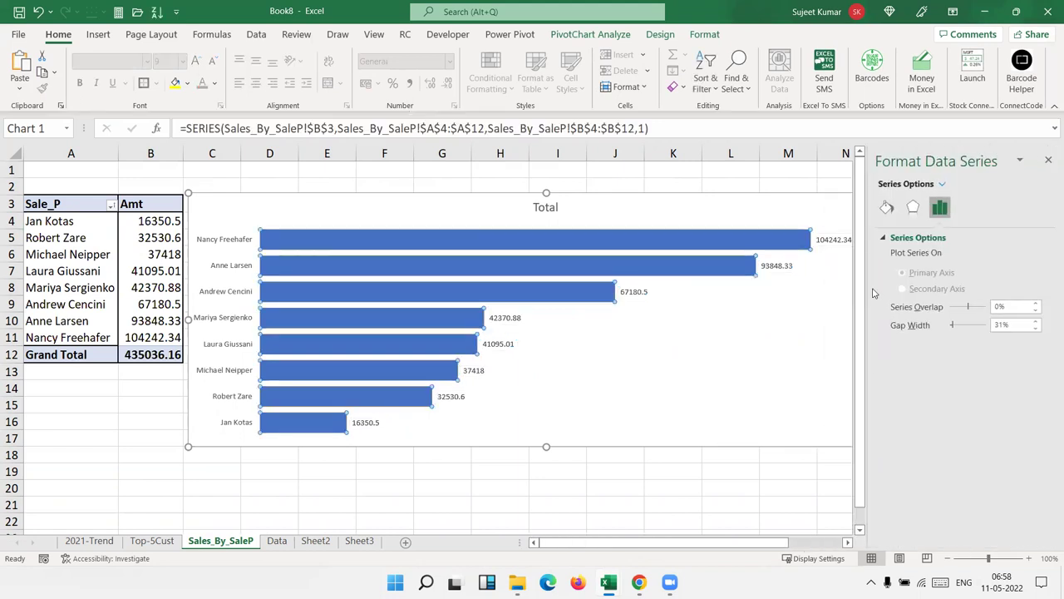
click(826, 239)
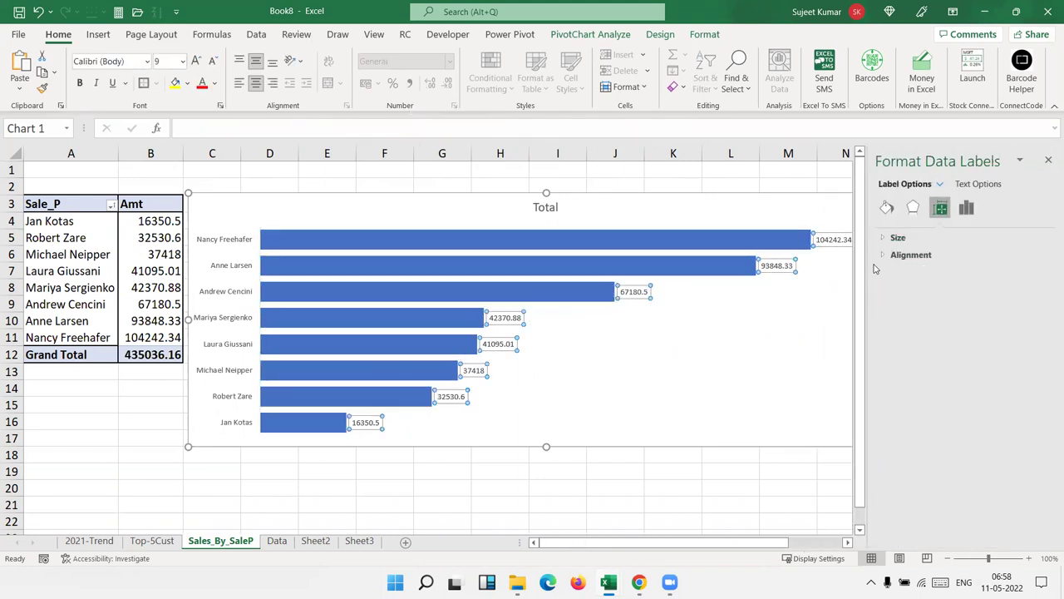
click(886, 207)
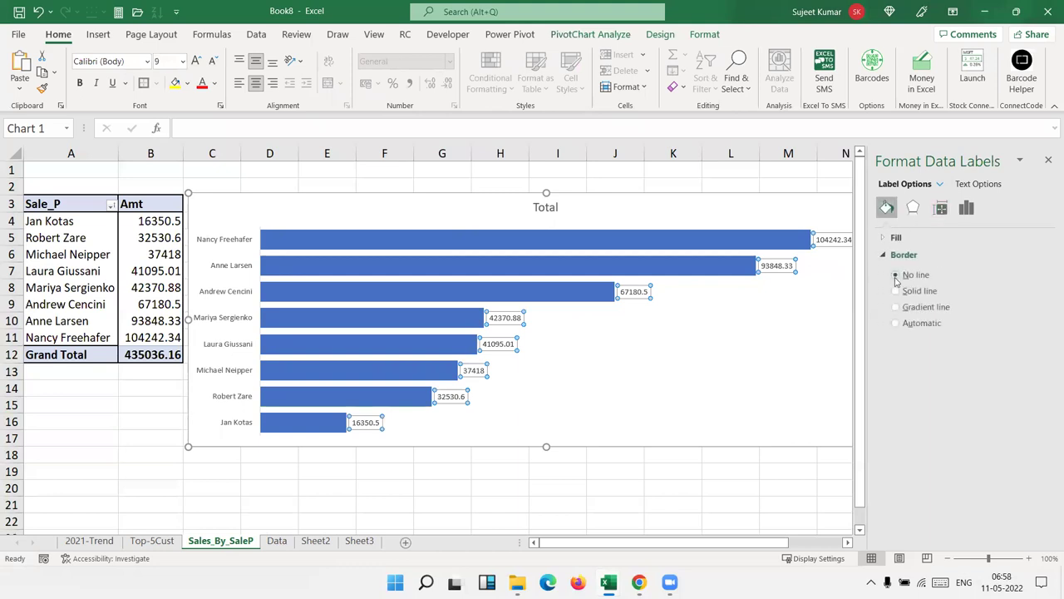
click(966, 207)
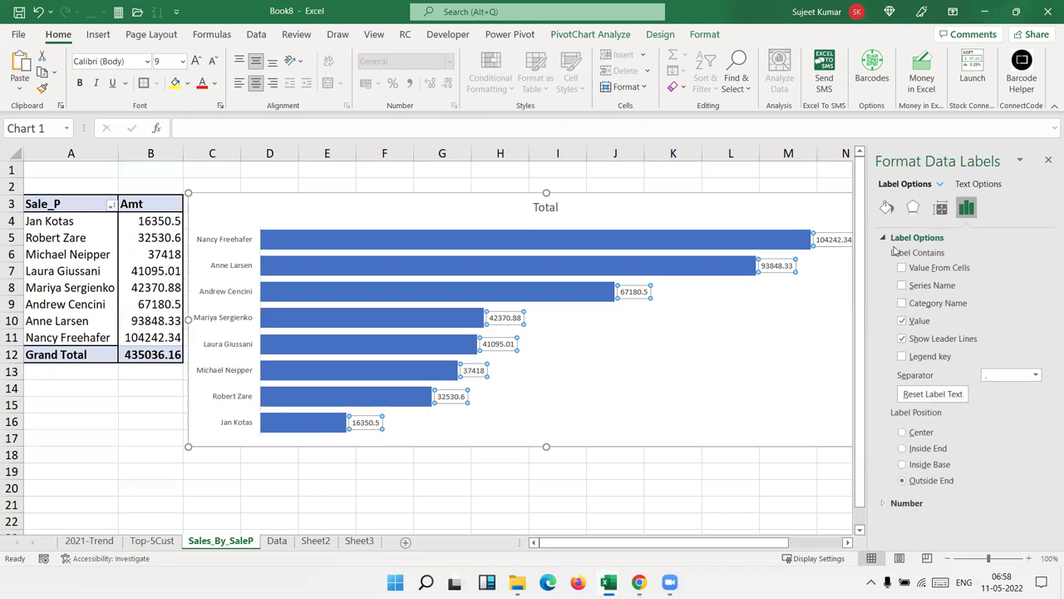
click(884, 503)
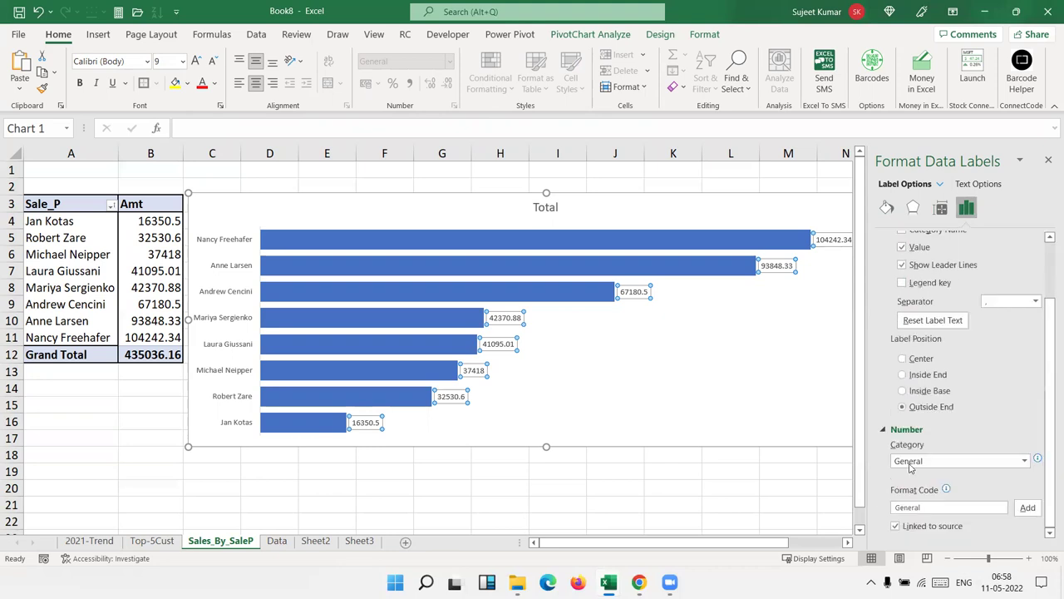
click(911, 463)
click(915, 332)
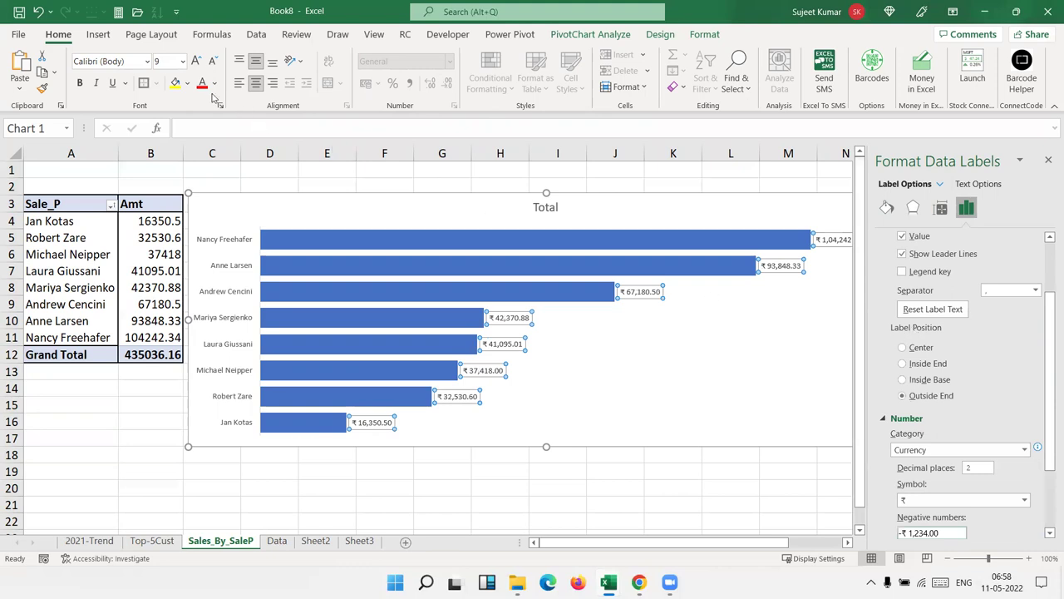
Step: Make the data labels bold and underlined
click(80, 83)
click(112, 83)
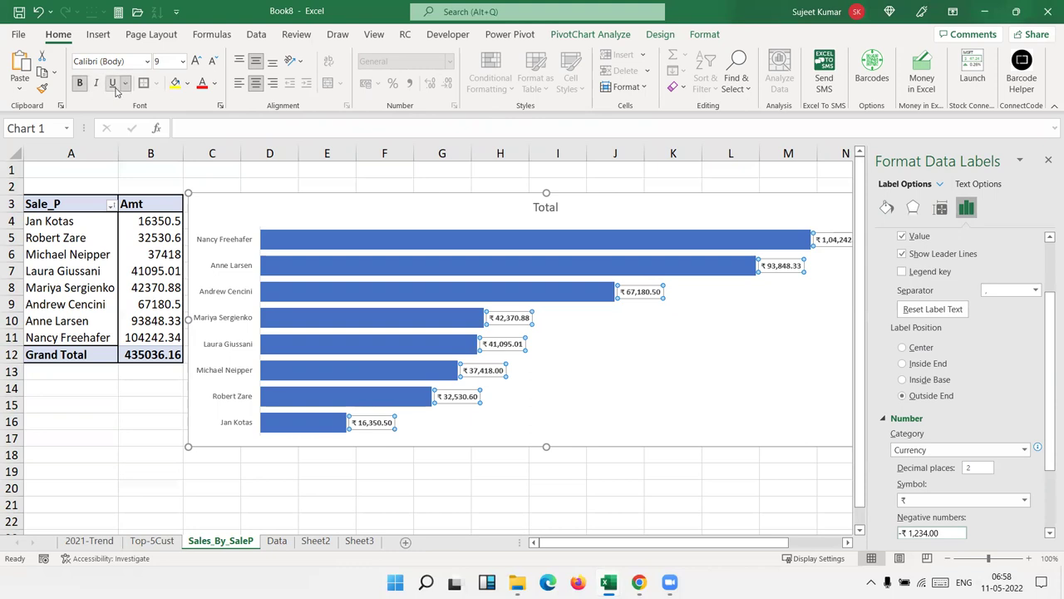
click(632, 472)
Step: Fill the salesperson chart's bars light green
click(1047, 159)
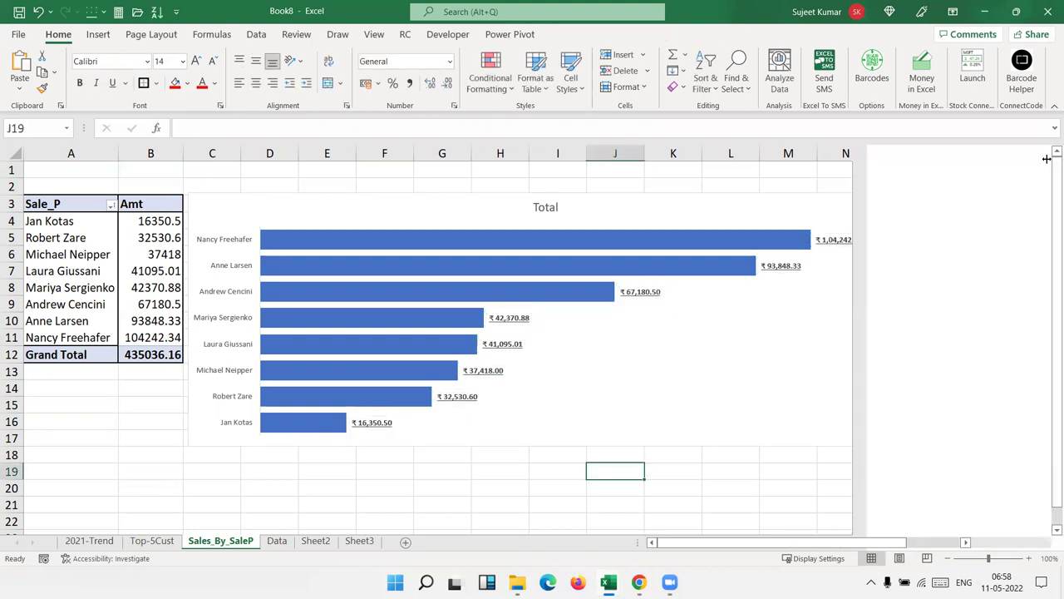
click(773, 245)
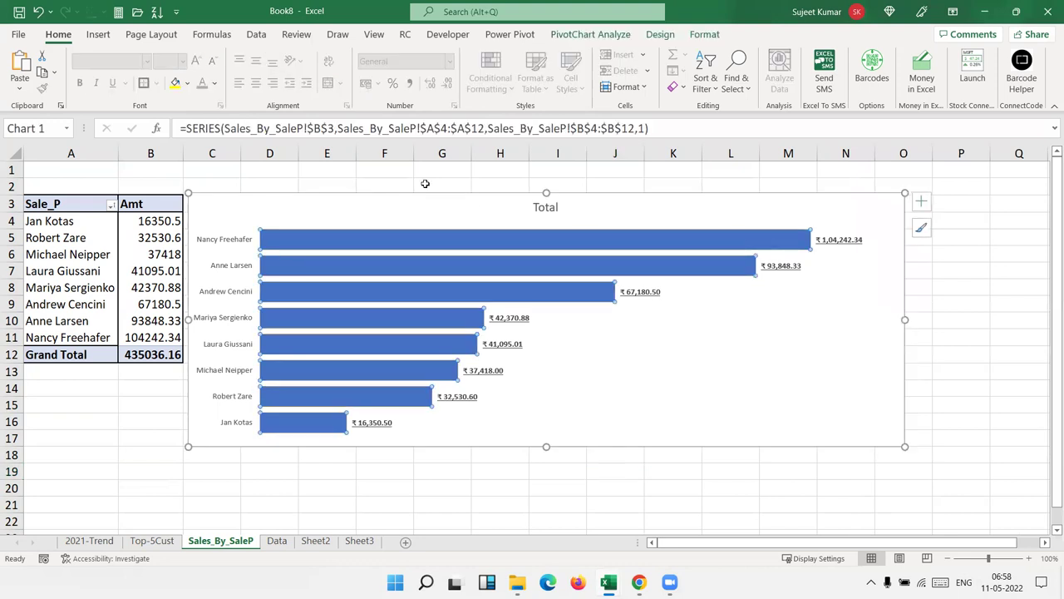
click(188, 83)
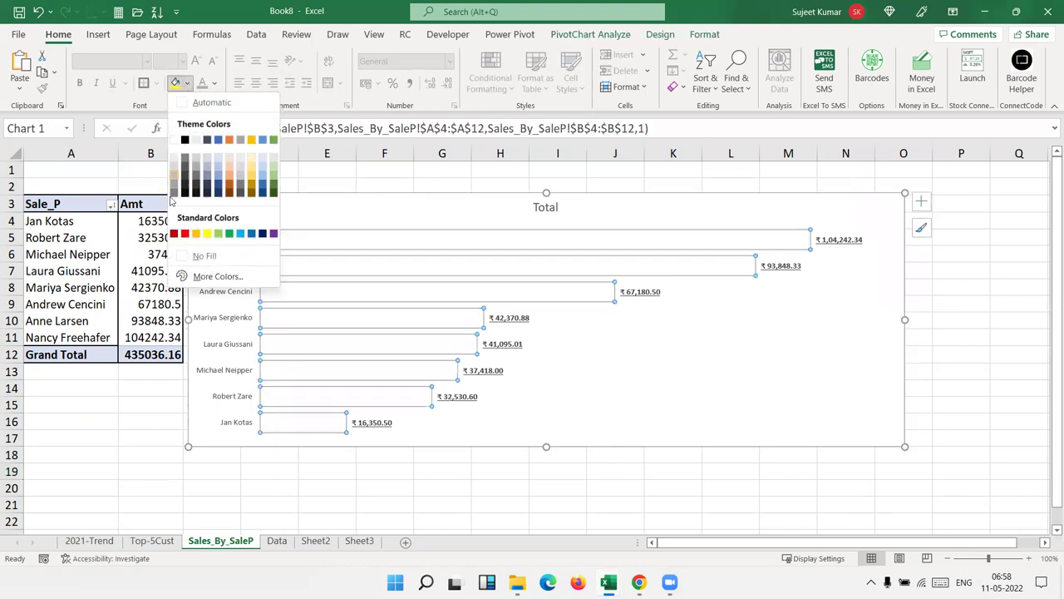
click(219, 236)
click(553, 505)
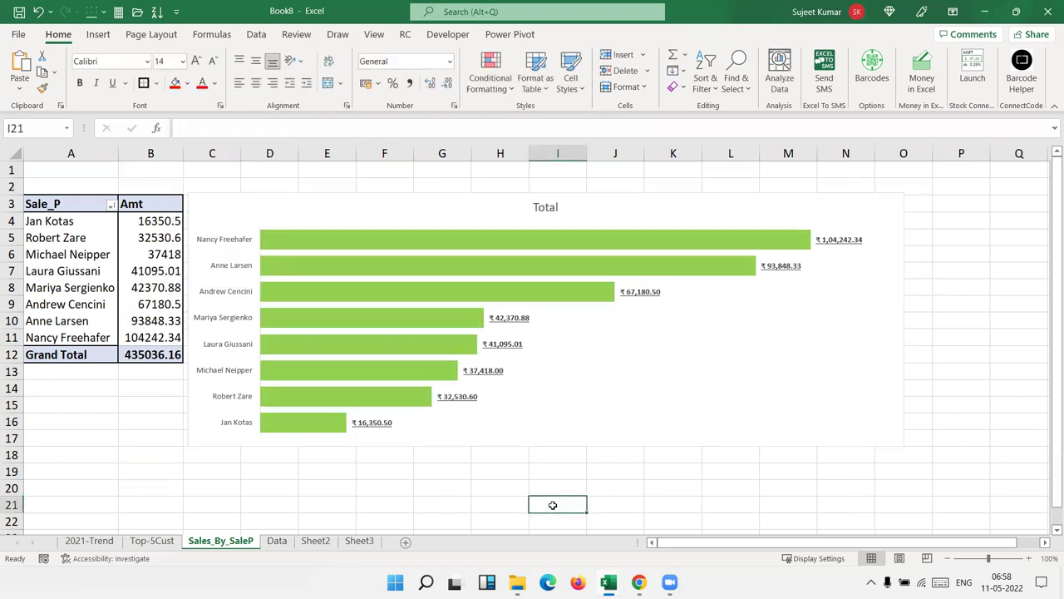
Step: Change the chart title from Total to 'Sales by Sales Person 2021'
double_click(544, 208)
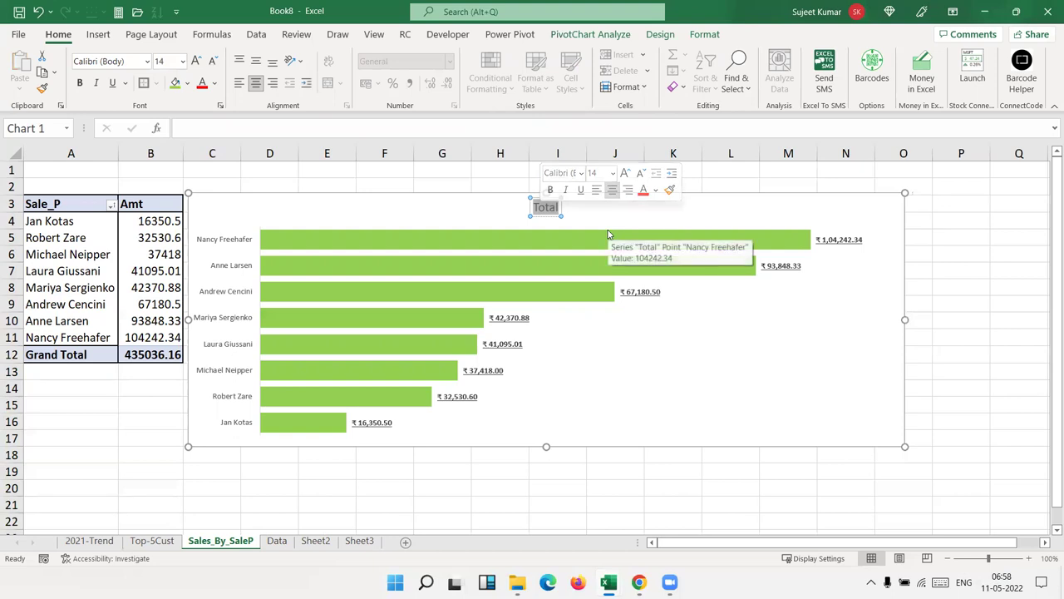
text(Sales by)
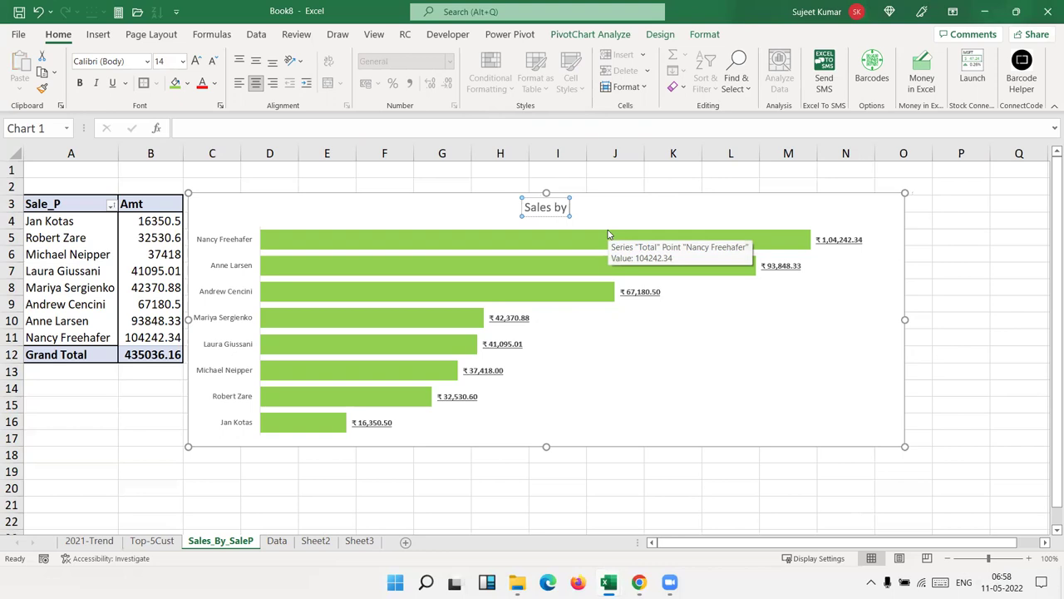
text( Sales Per)
key(BackSpace)
key(BackSpace)
key(BackSpace)
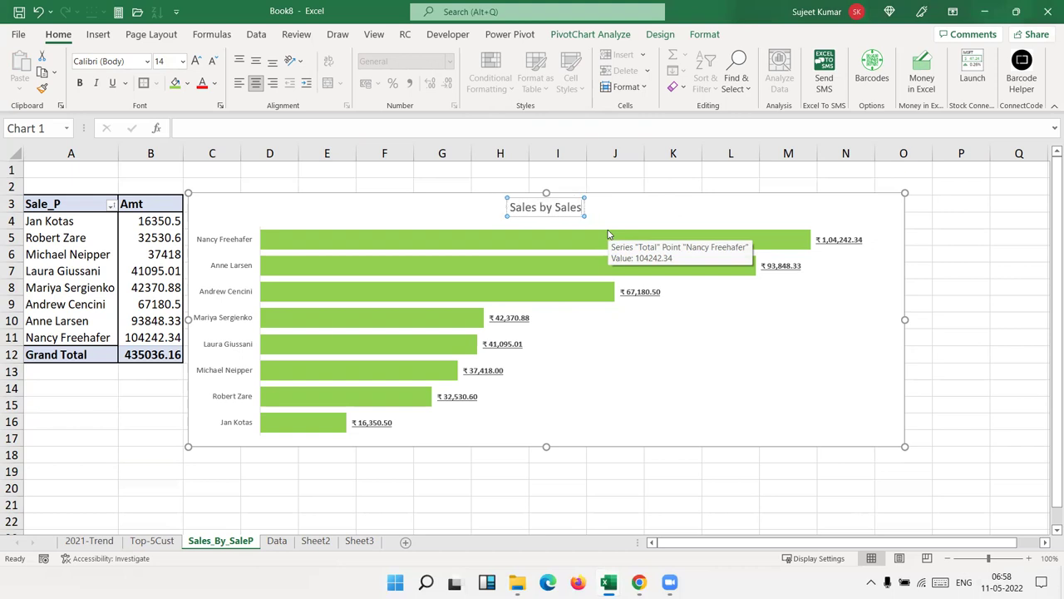
text(Pers)
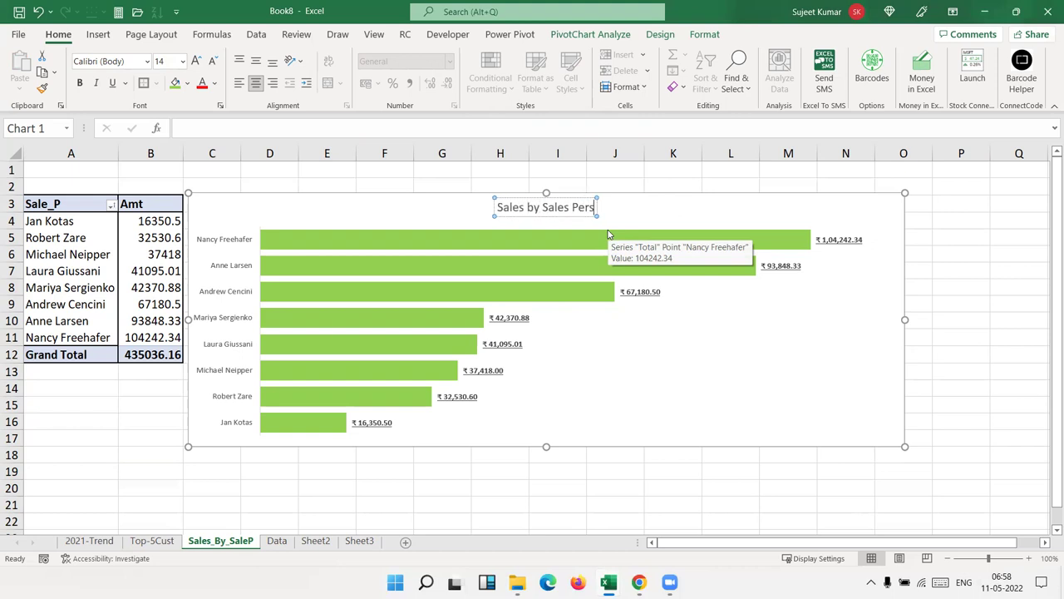
text(on)
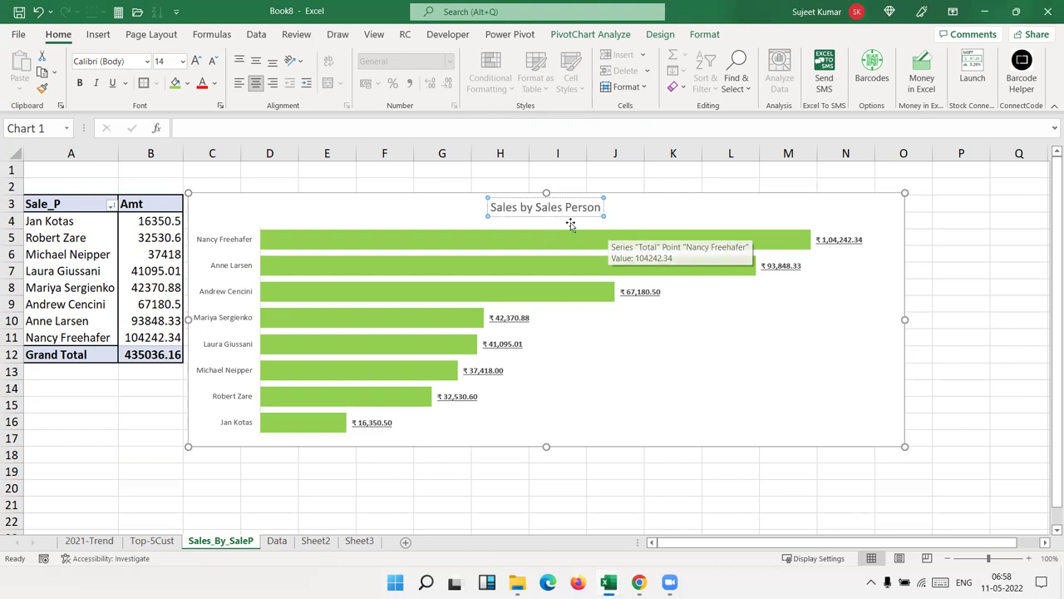
text(2021)
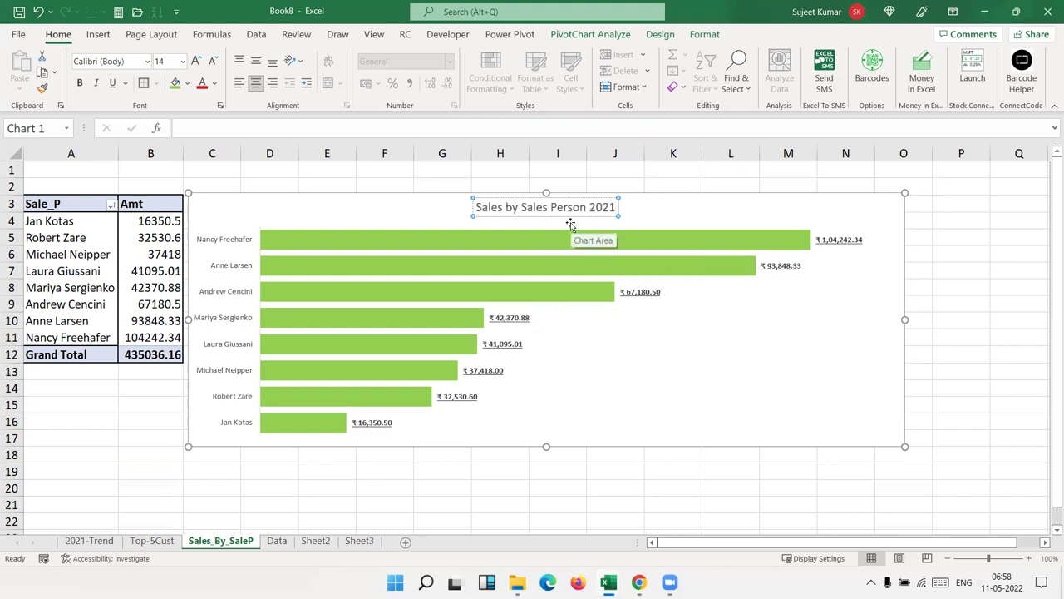
click(565, 171)
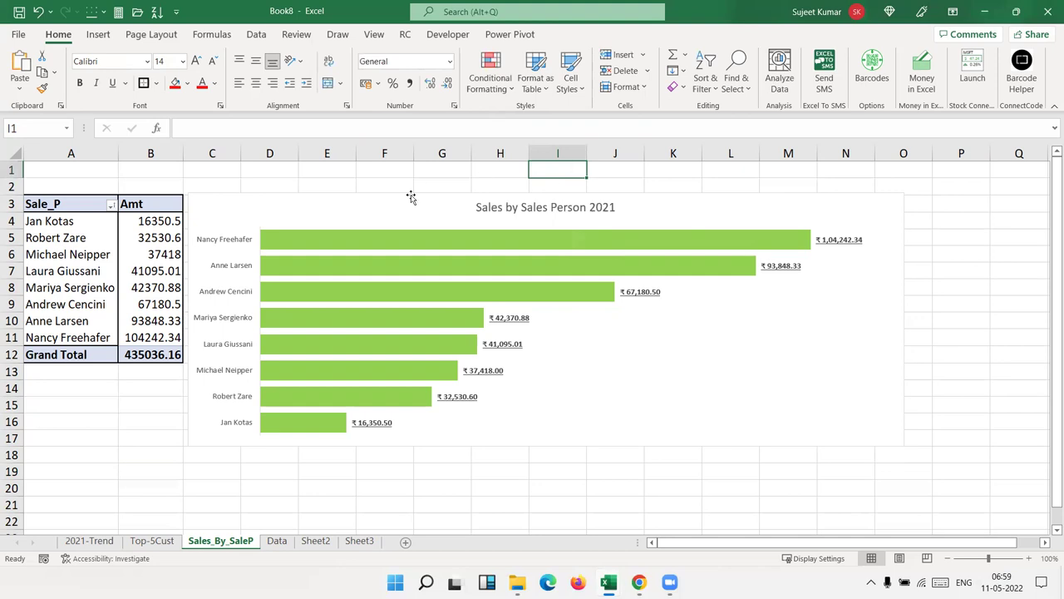
Step: Hide every unused row below the salesperson table down to the sheet's last row
click(12, 488)
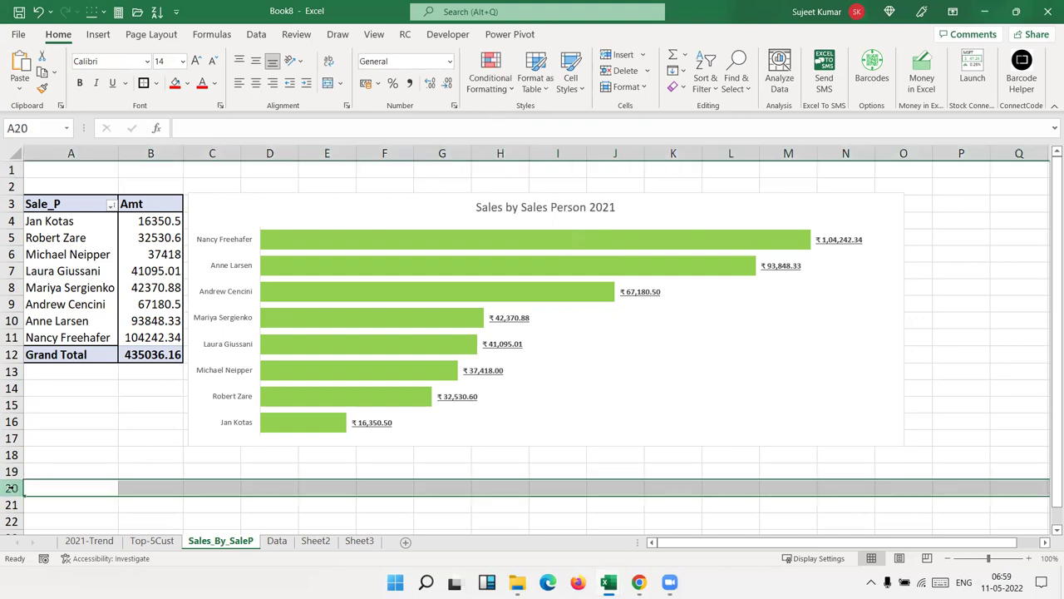
key(ctrl+shift+Down)
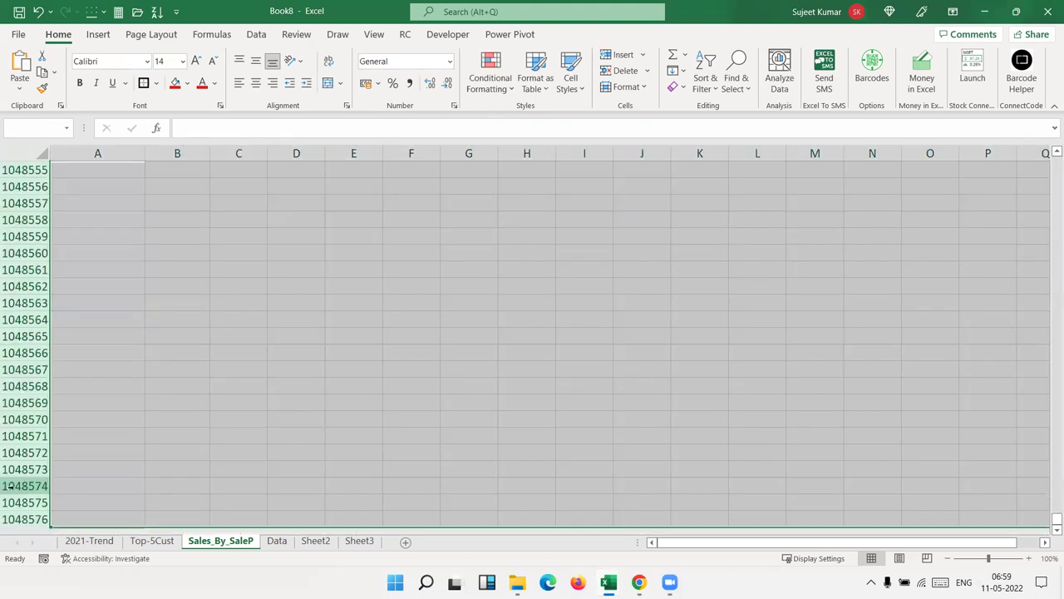
right_click(14, 409)
click(41, 353)
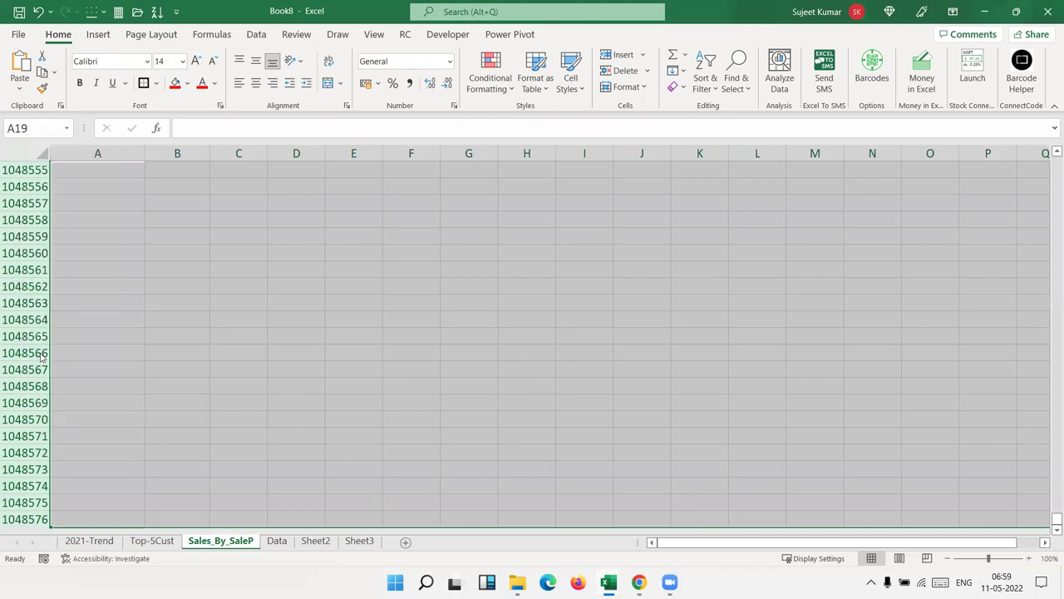
Step: Hide all unused columns from P through XFD
click(948, 155)
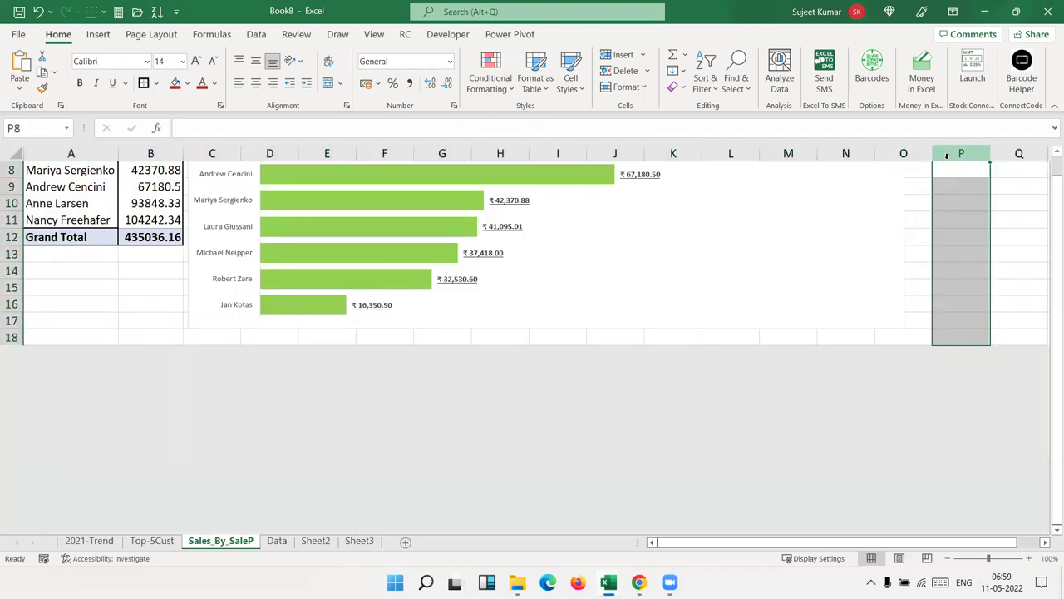
key(ctrl+shift+Right)
drag(947, 157, 910, 155)
right_click(881, 158)
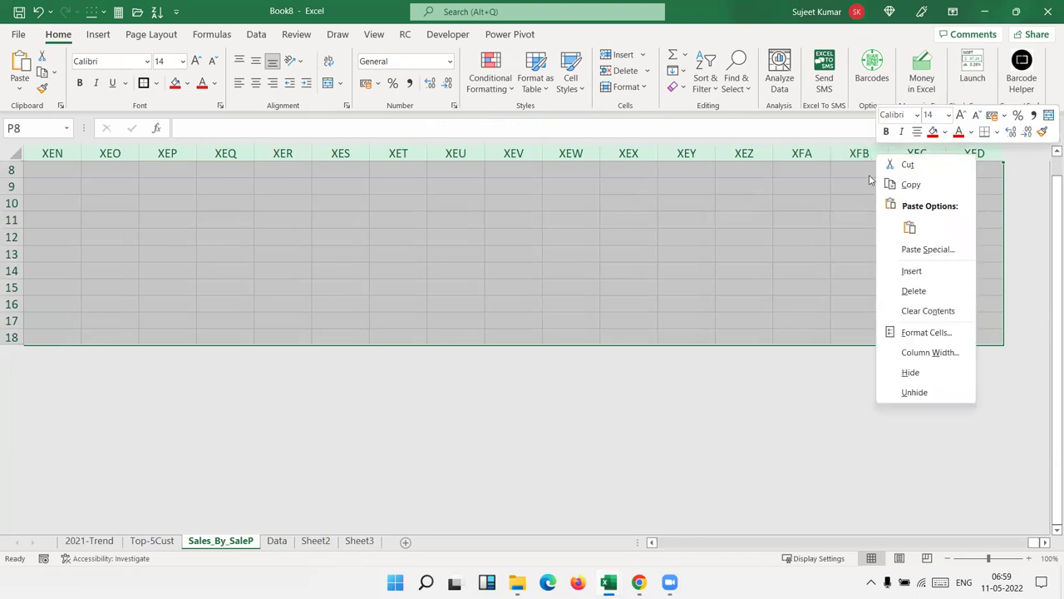
click(932, 373)
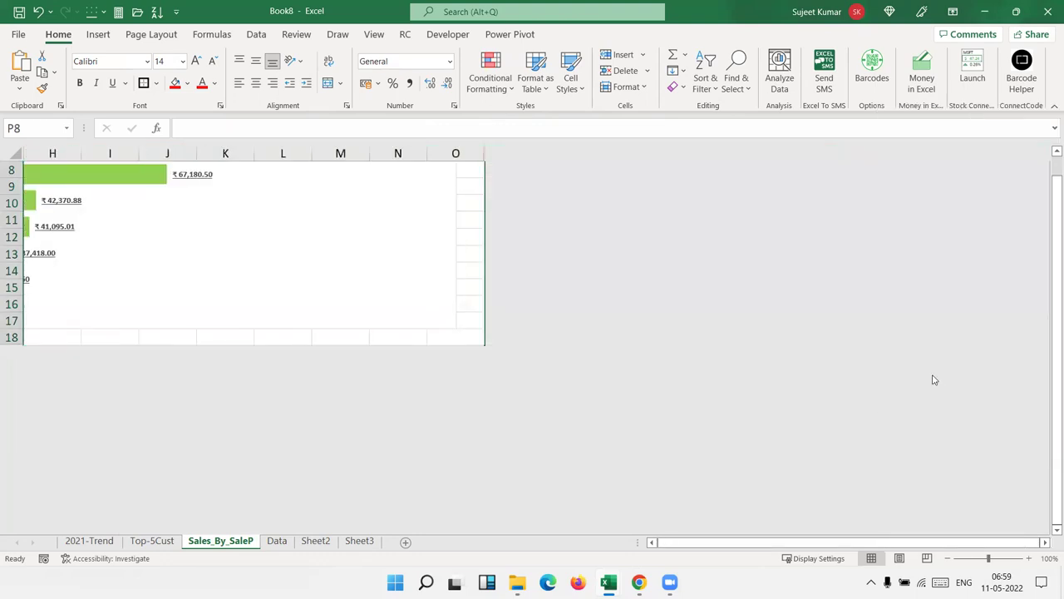
key(Left)
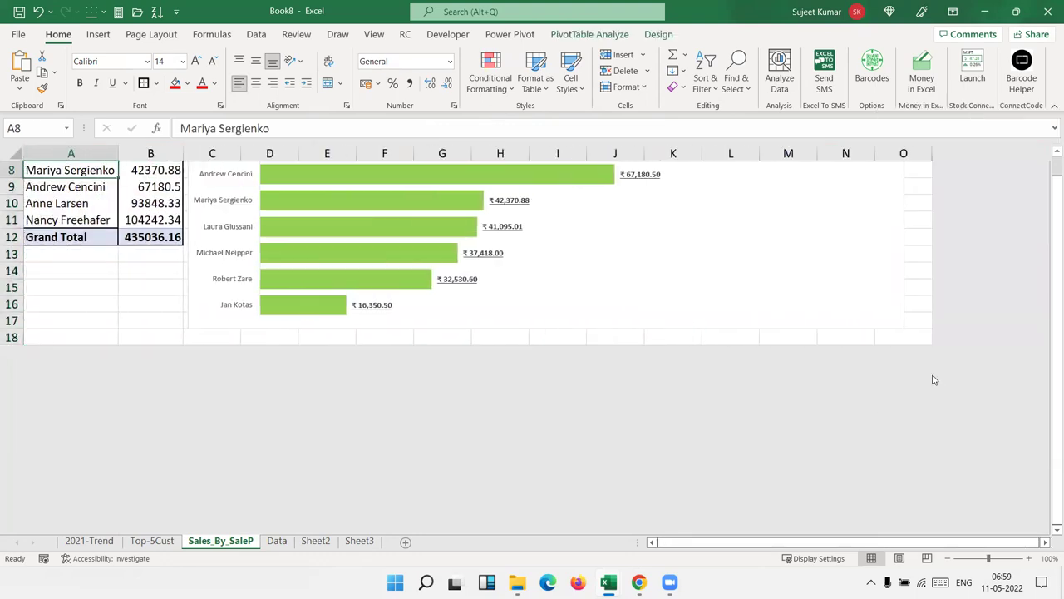
scroll(321, 41, down, 9)
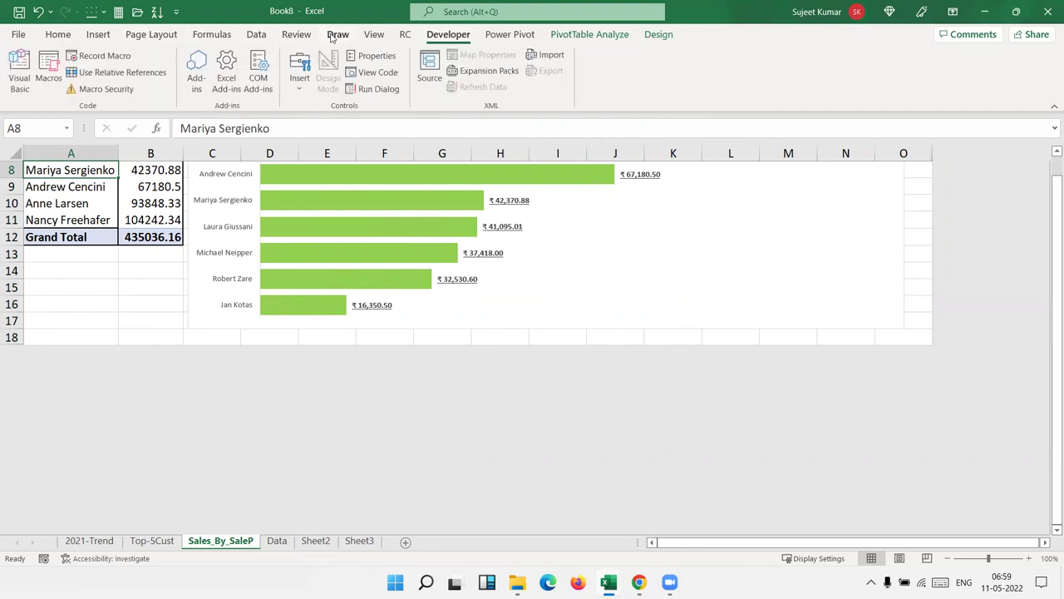
click(58, 34)
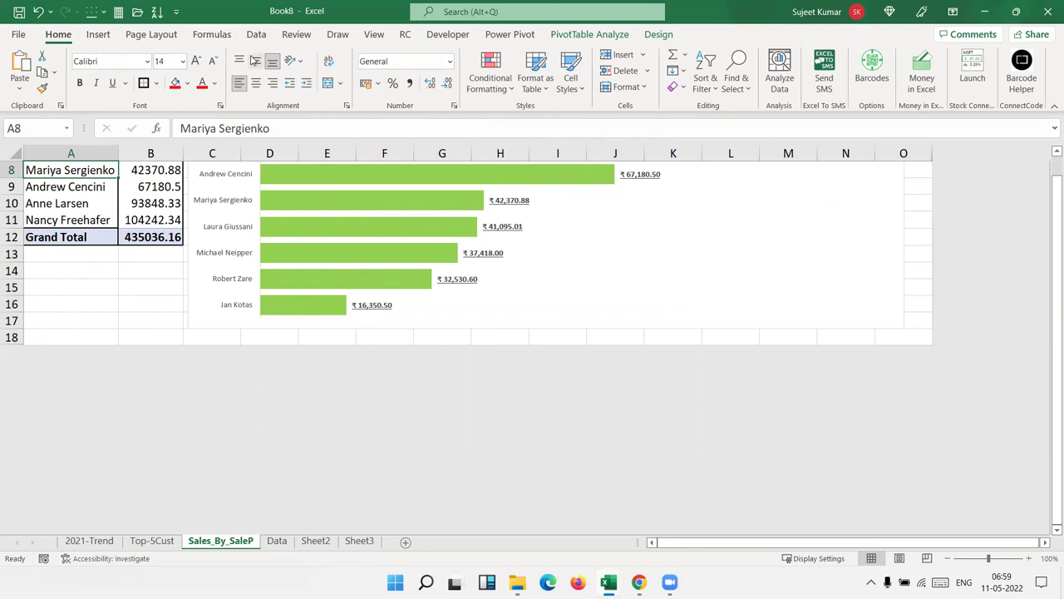
click(151, 34)
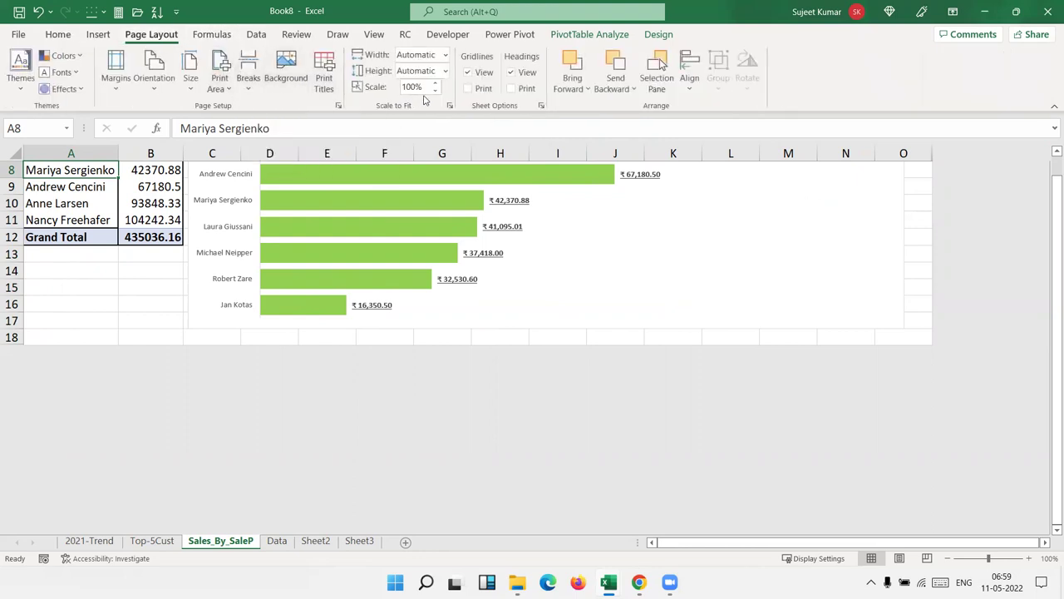
Step: Uncheck the Gridlines View option on Sales_By_SaleP, then go to the 2021-Trend sheet
click(468, 73)
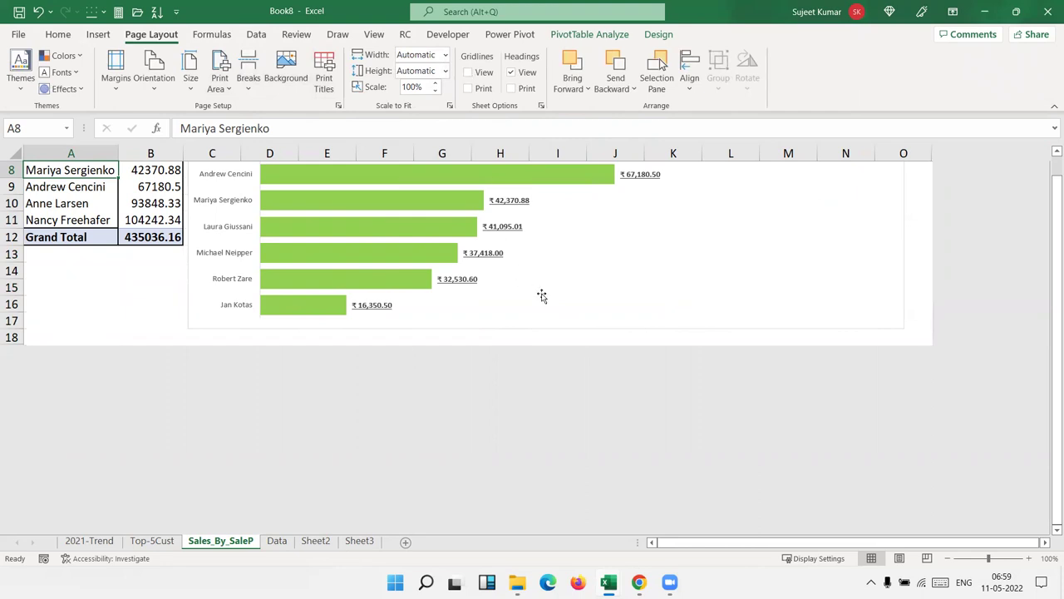
scroll(541, 296, up, 3)
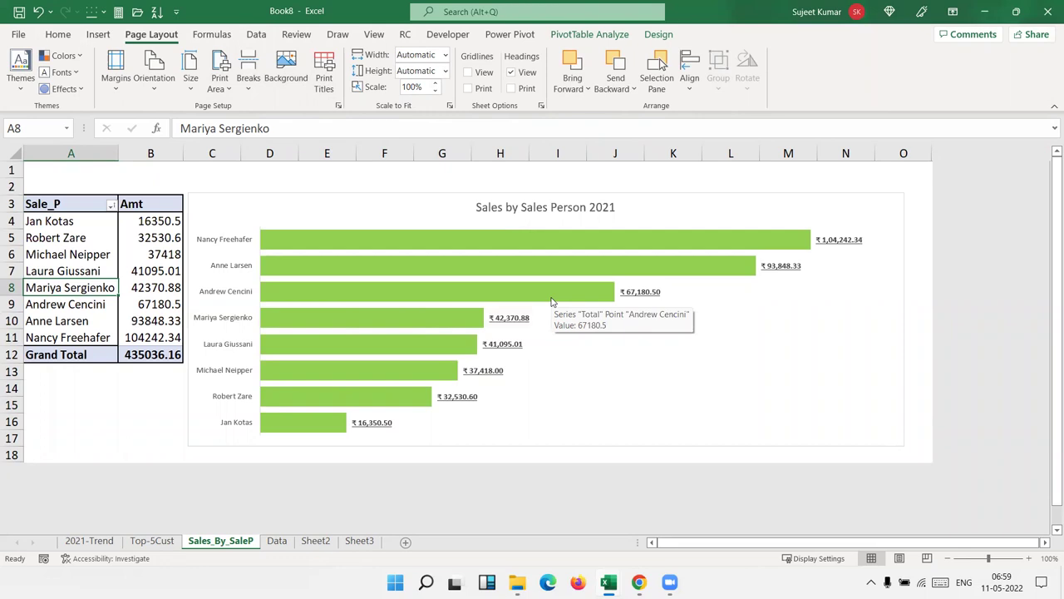
click(89, 541)
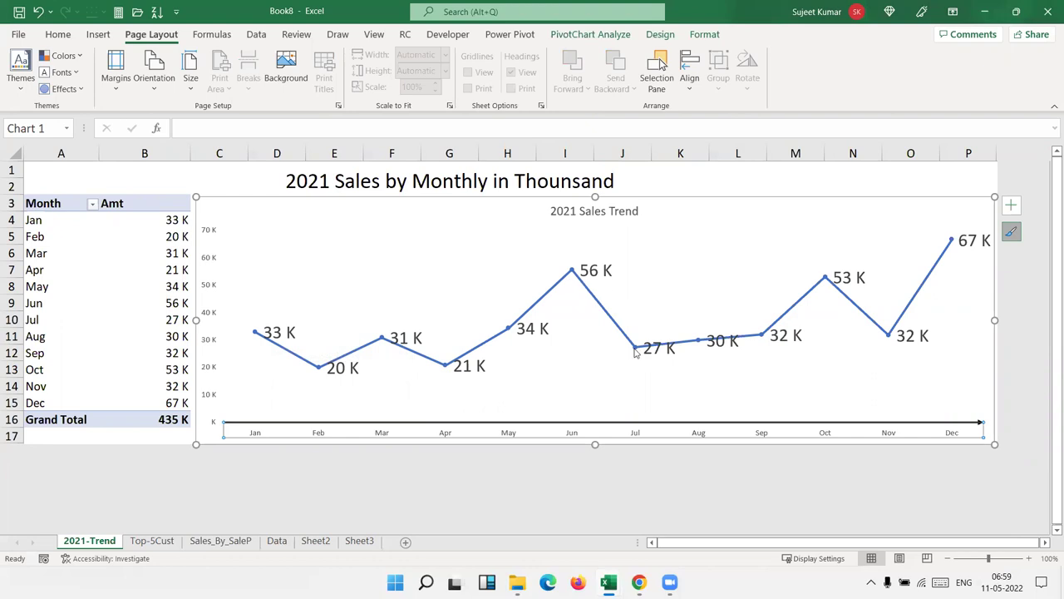
Step: On Sales_By_SaleP, show the salesperson amounts in B4:B11 as whole numbers
click(154, 540)
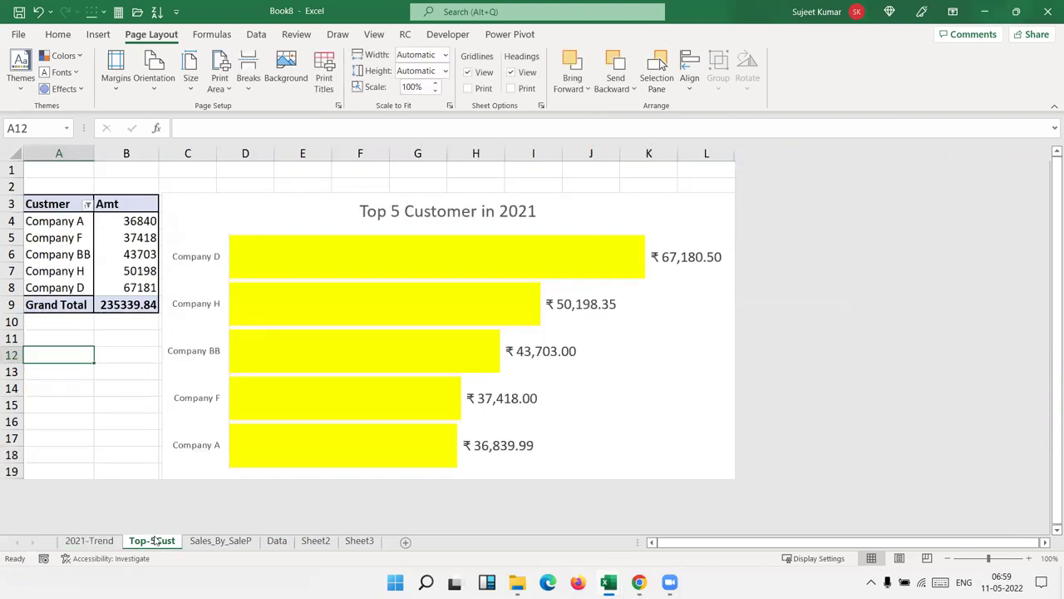
click(220, 540)
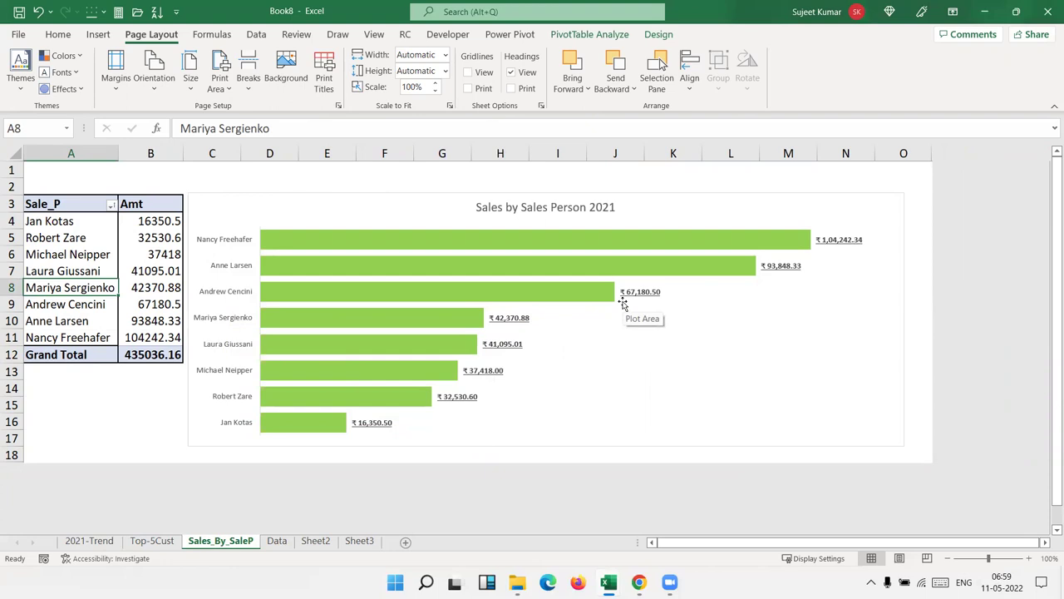
click(129, 226)
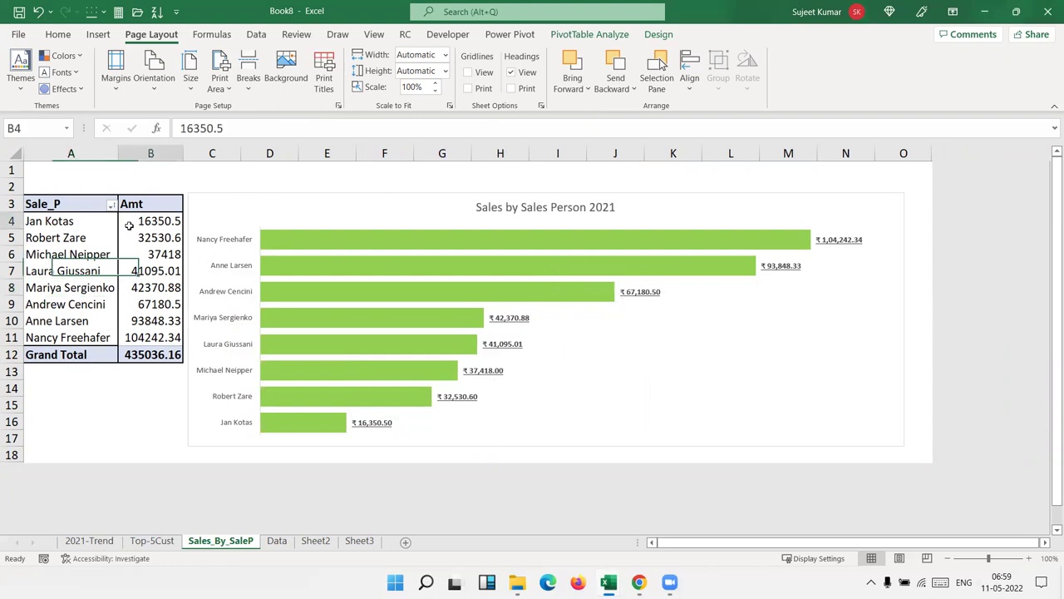
key(ctrl+shift+Down)
key(shift+Up)
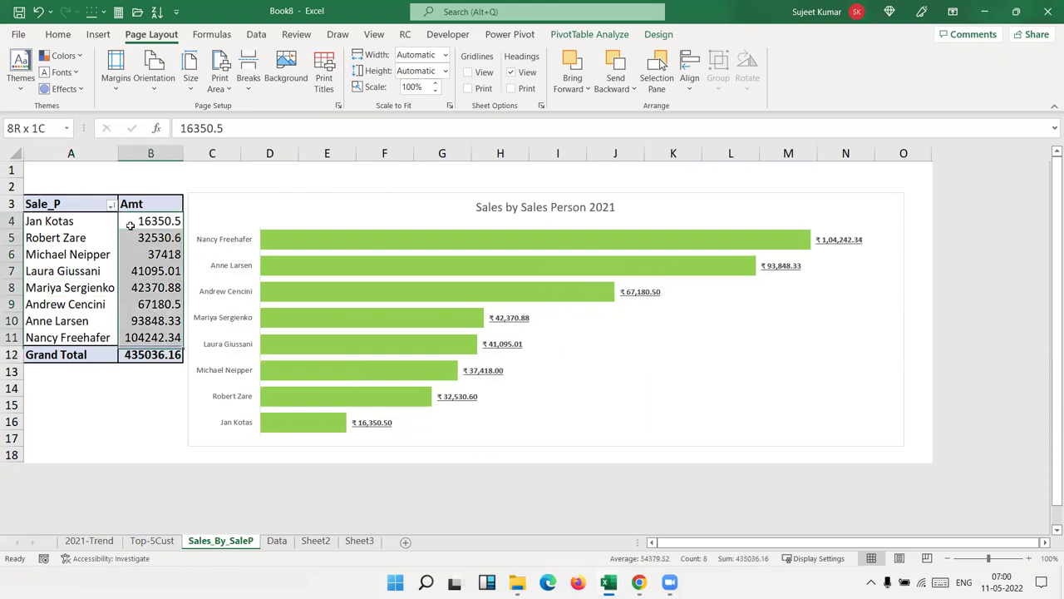
click(57, 34)
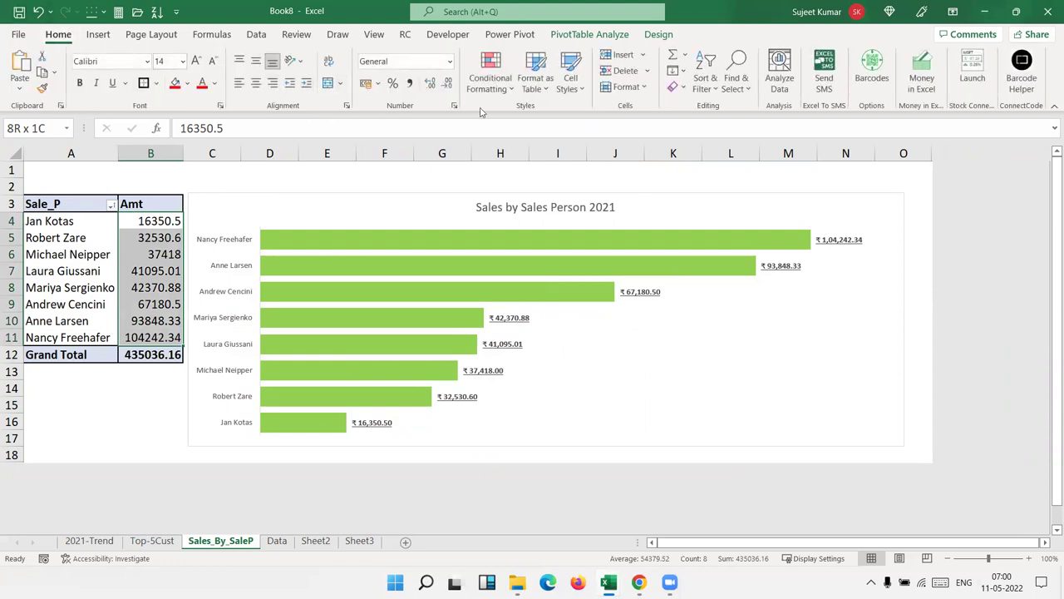
click(448, 84)
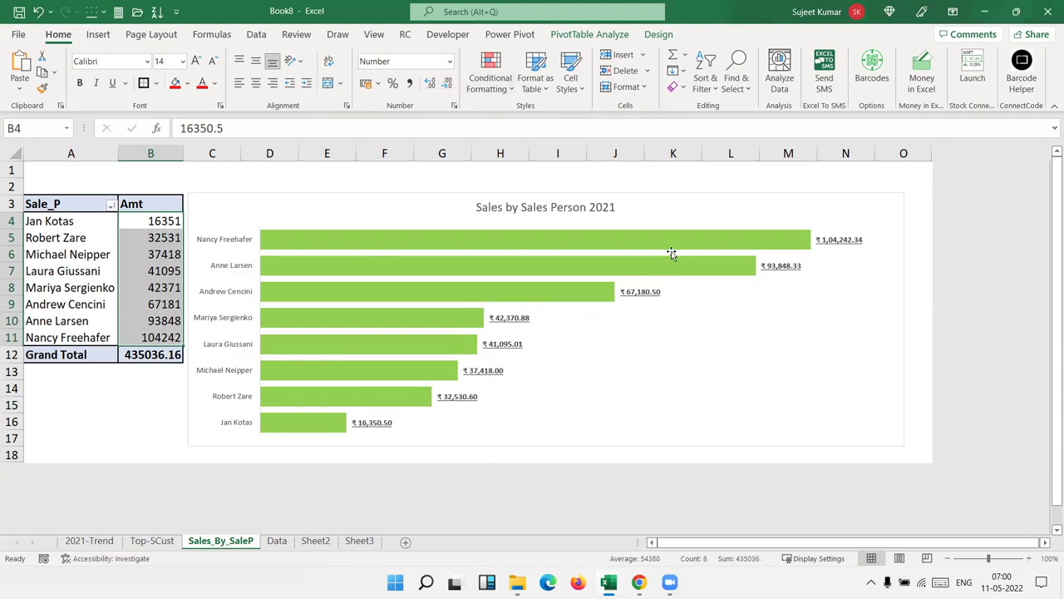
Step: Clear the selection and return to the 2021-Trend sheet
click(137, 283)
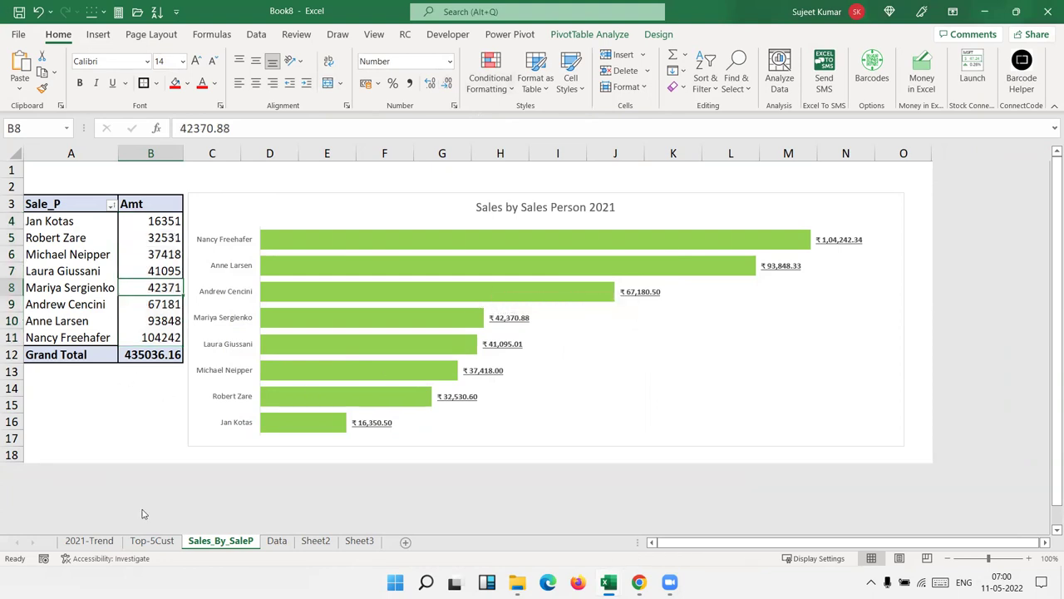
click(157, 541)
click(110, 542)
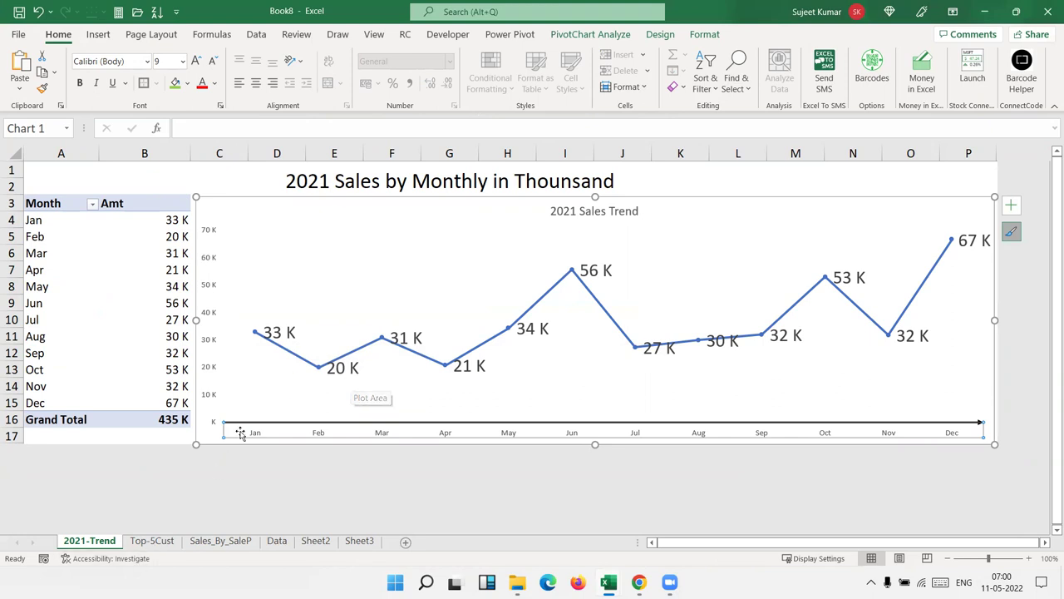
Step: Check the trend chart's elements list, then flip between the Top-5Cust and Sales_By_SaleP sheets
click(218, 442)
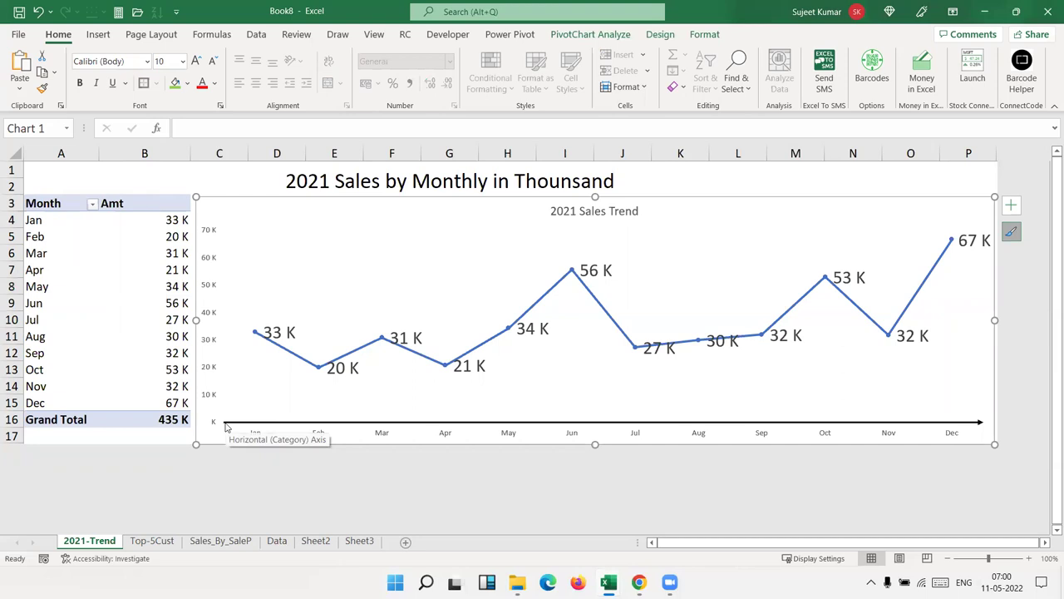
click(225, 427)
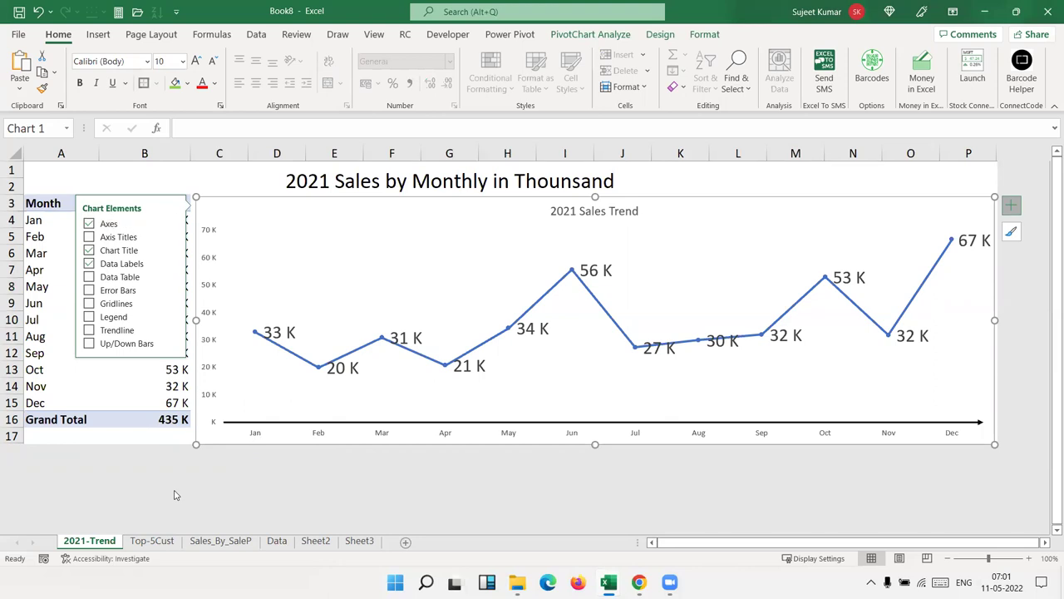
click(151, 541)
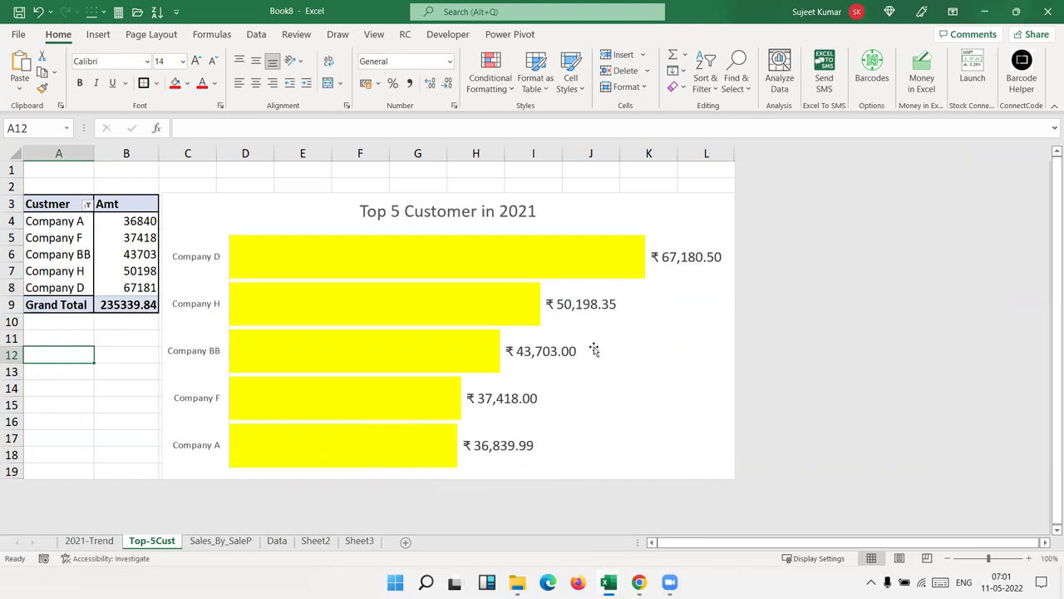
mouse_move(485, 346)
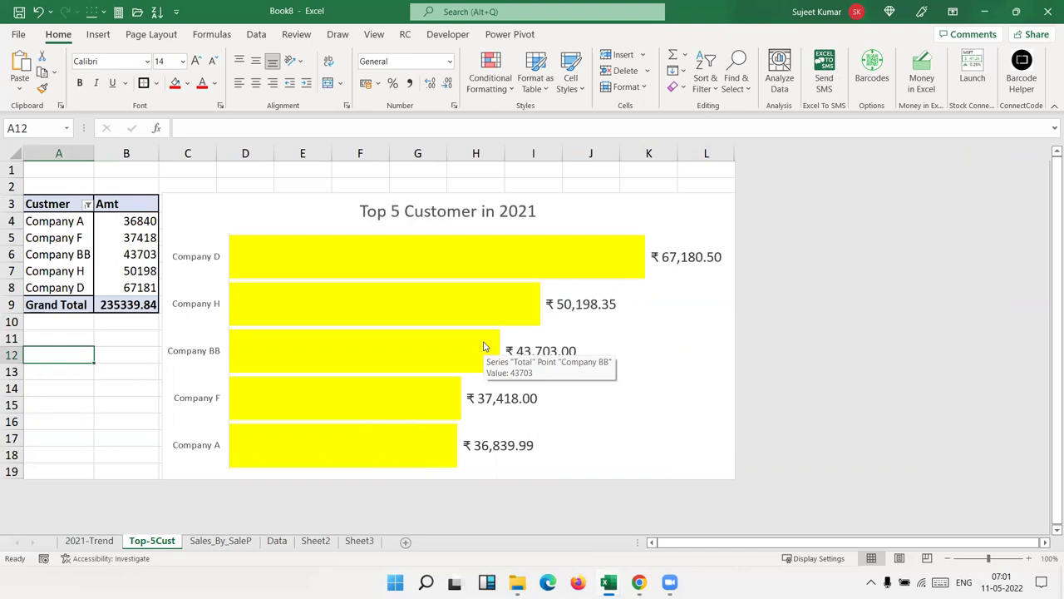
click(239, 546)
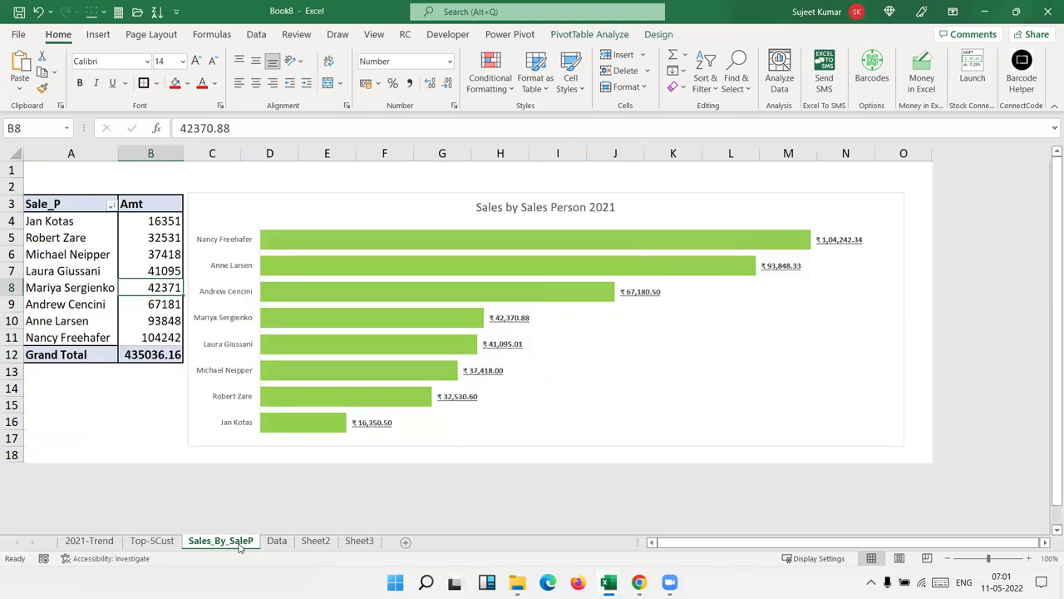
click(180, 541)
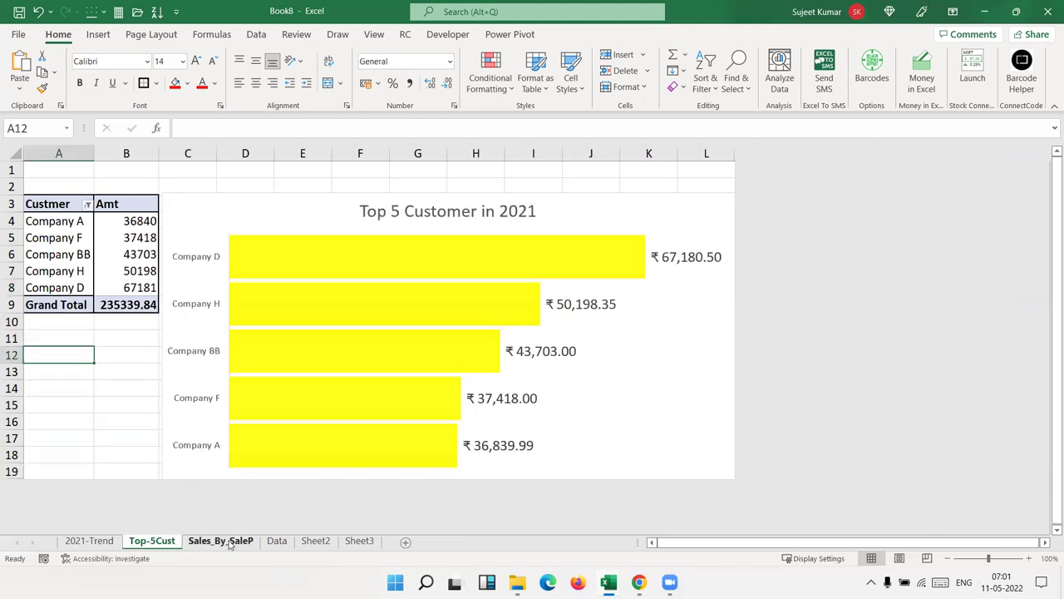
click(229, 542)
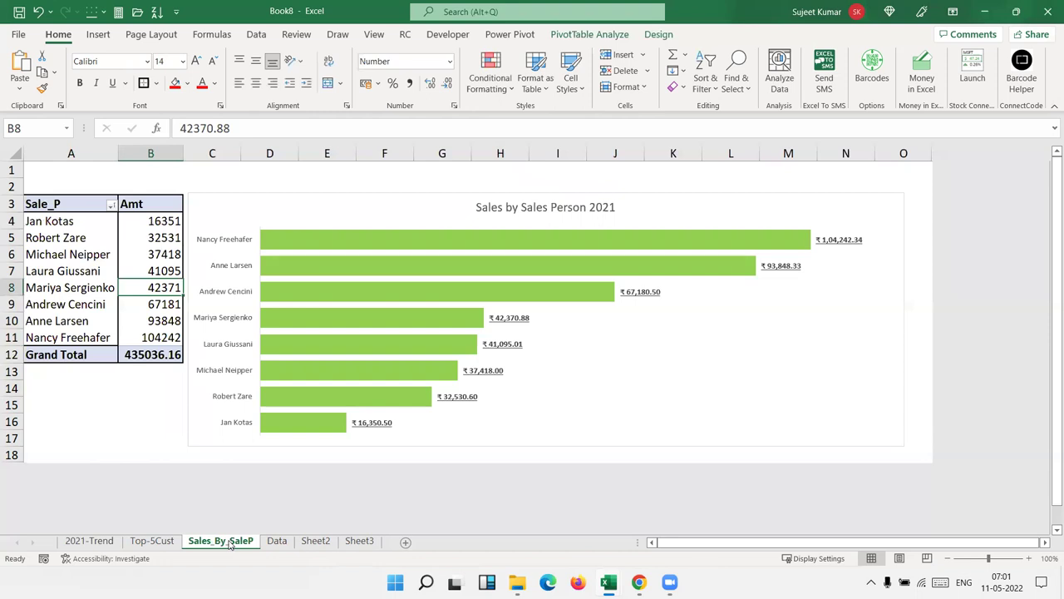
Step: Insert a new PivotTable from the Data sheet's orders on a new worksheet
click(277, 541)
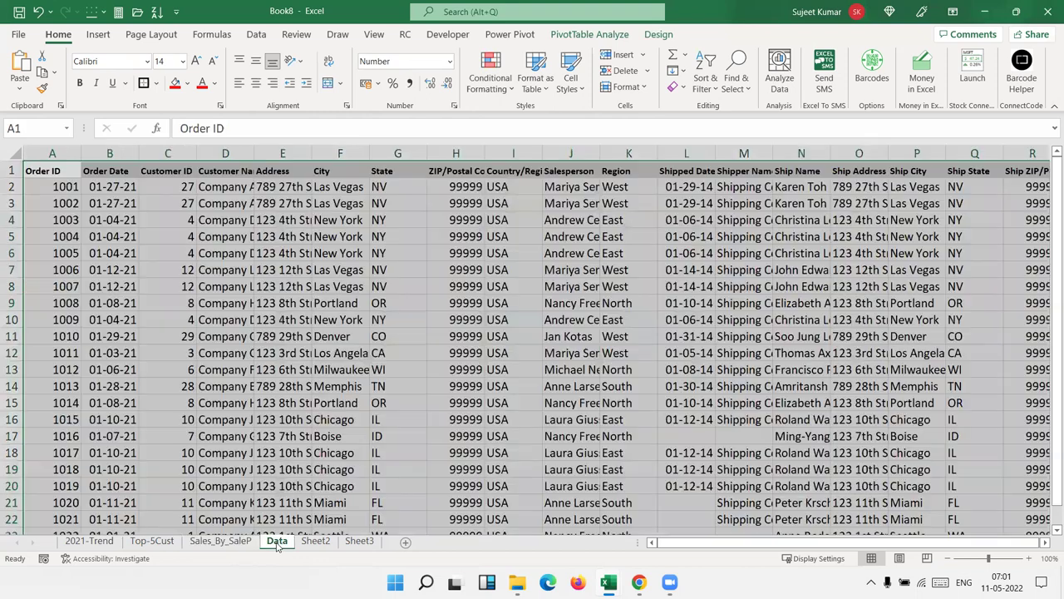
click(98, 34)
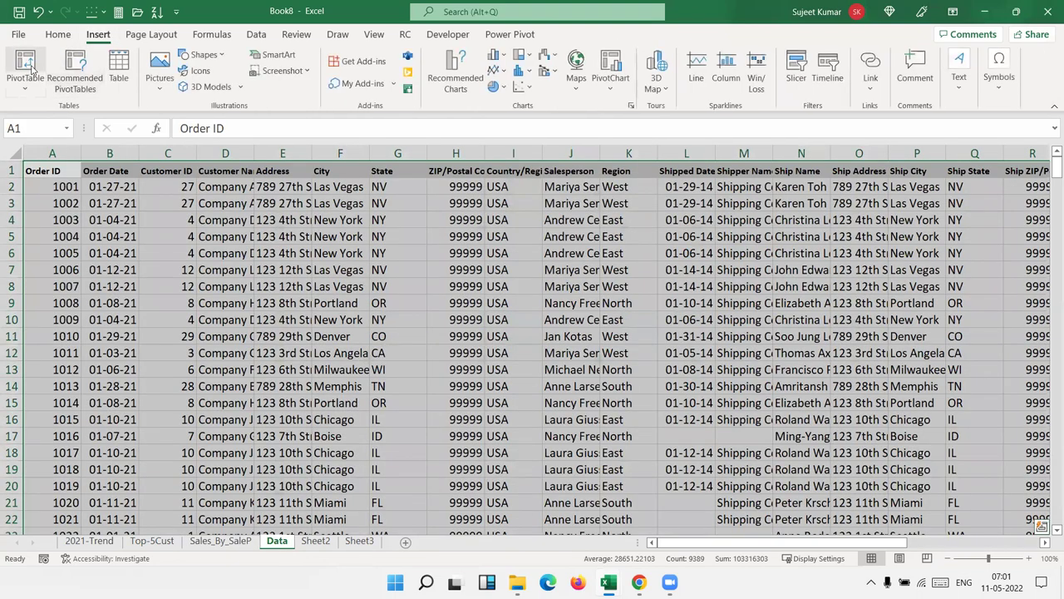
click(24, 64)
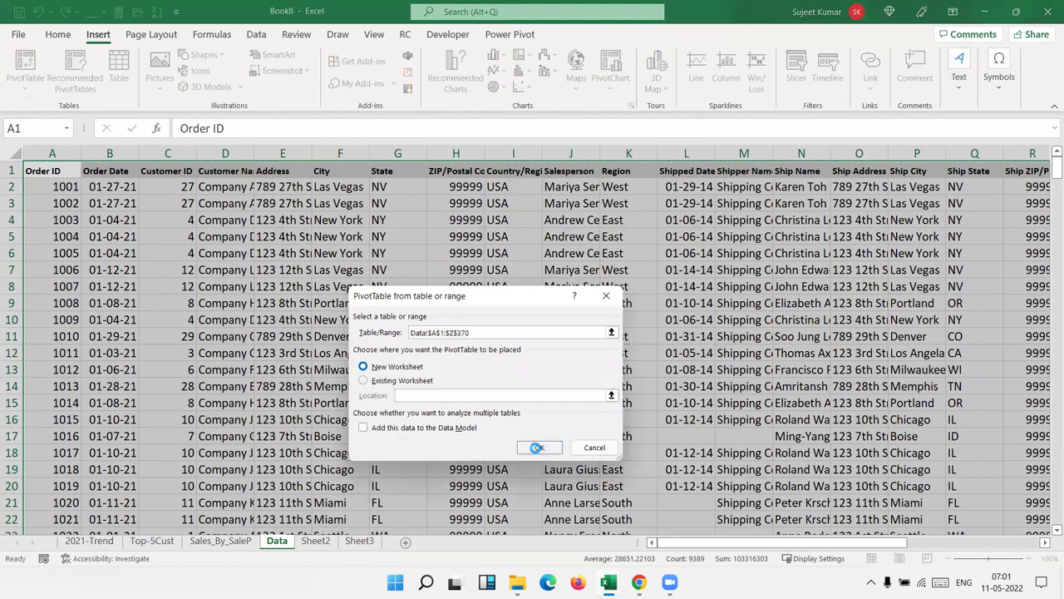
click(539, 448)
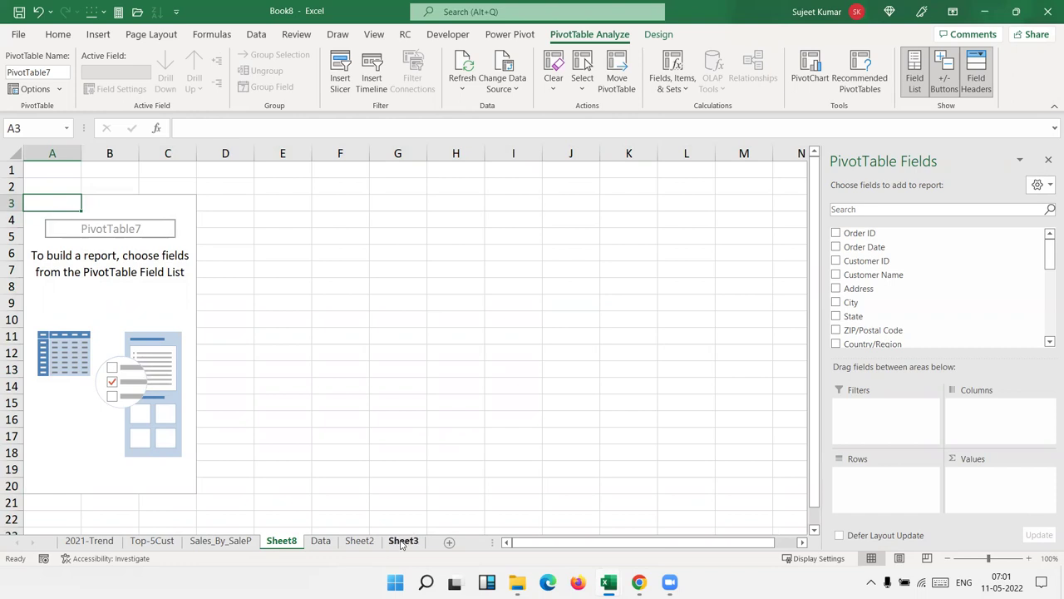
Step: Rename the new pivot sheet to Tr_Count
double_click(282, 542)
text(Tr)
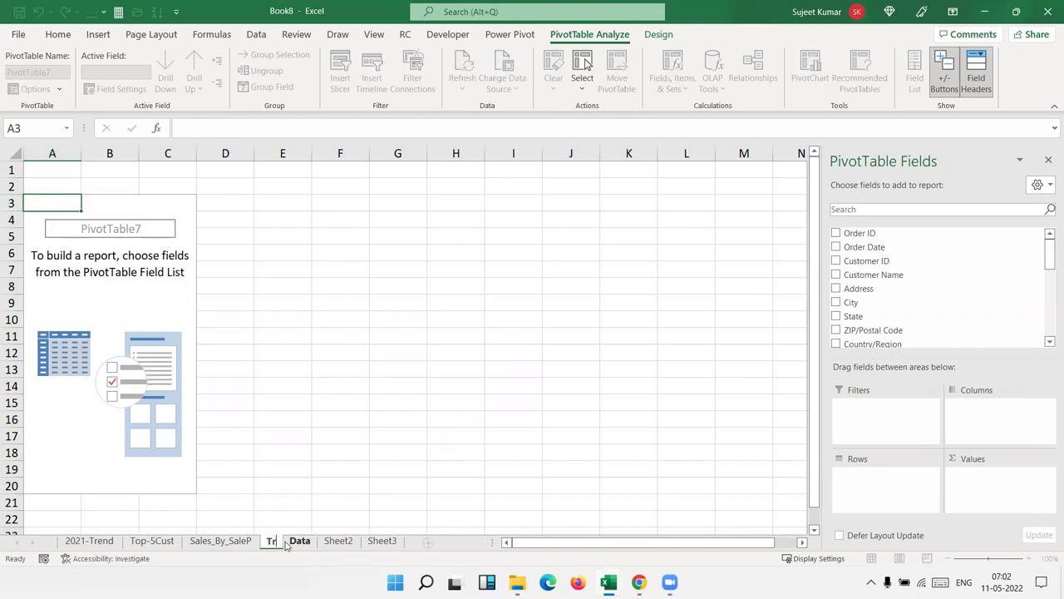
text(_Count)
click(191, 401)
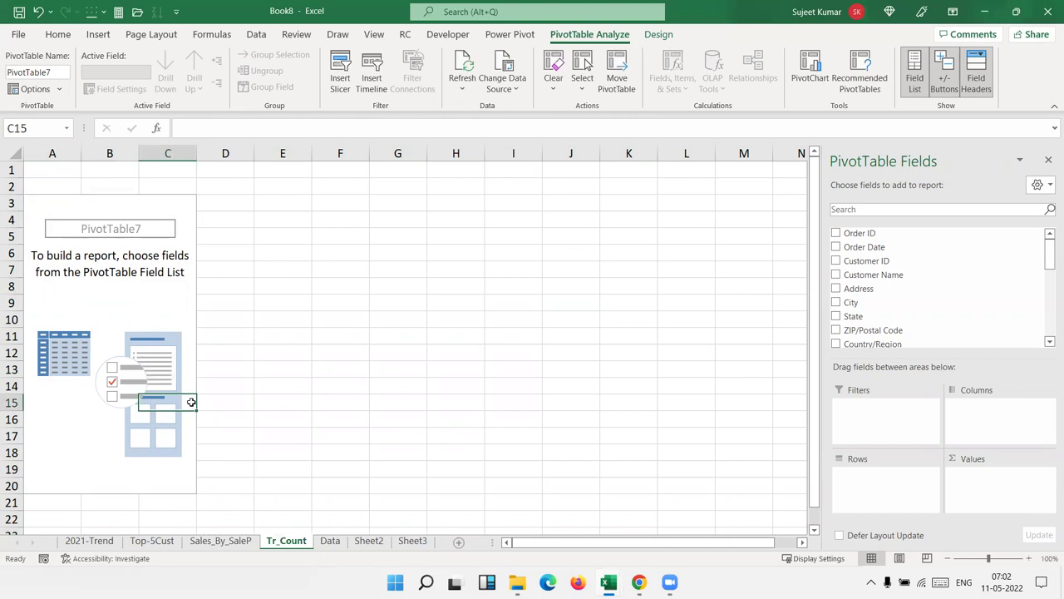
mouse_move(901, 288)
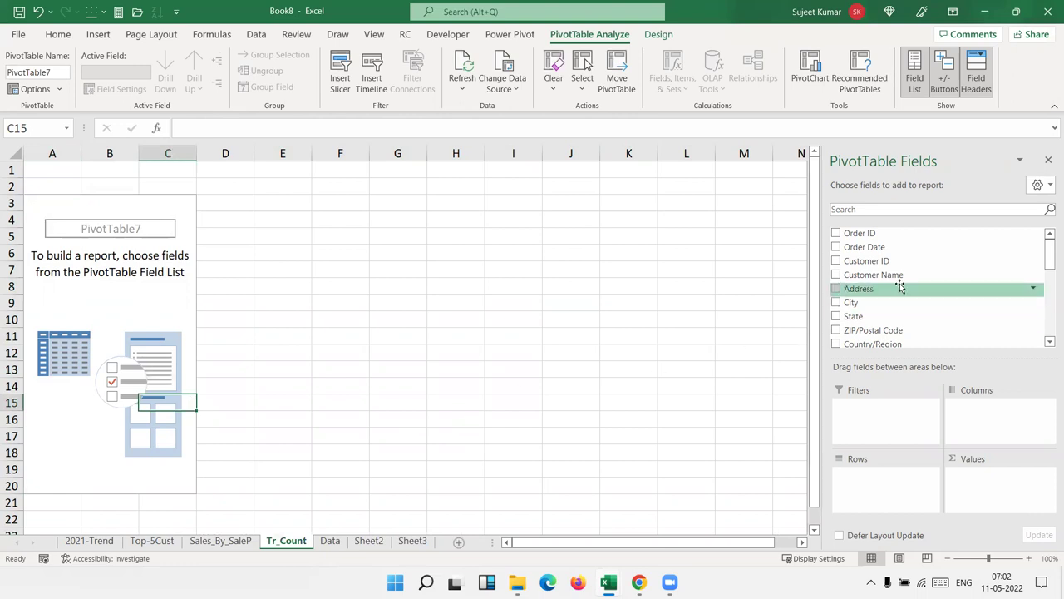
Step: Put Sum of Revenue in the pivot's Values and Quantity in its Rows
scroll(871, 336, down, 5)
scroll(871, 341, up, 5)
scroll(870, 332, down, 5)
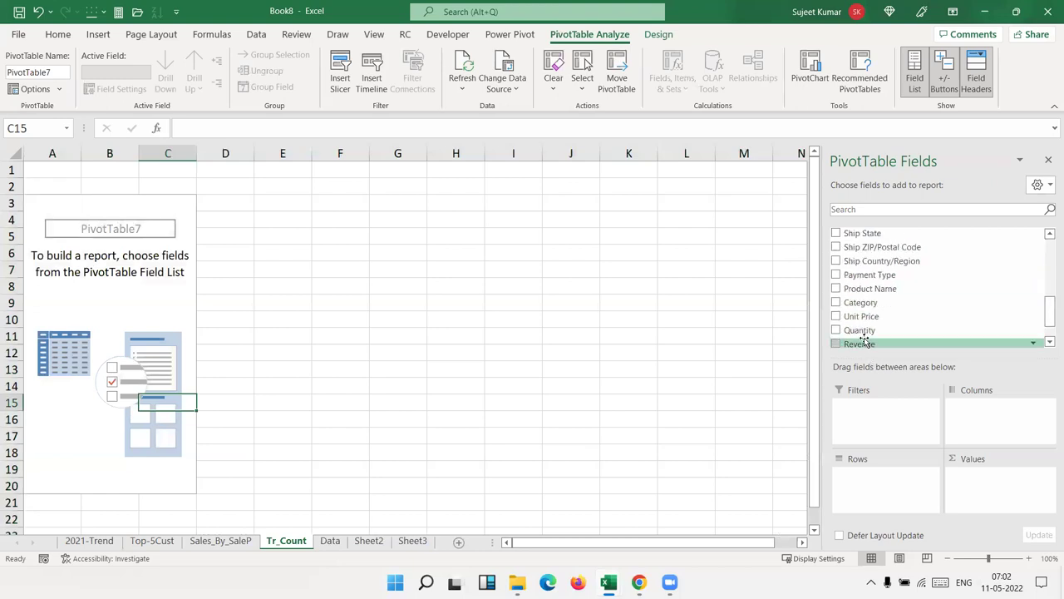
scroll(870, 358, down, 1)
mouse_move(860, 307)
mouse_down()
mouse_move(959, 411)
mouse_move(979, 489)
mouse_up()
drag(937, 411, 885, 291)
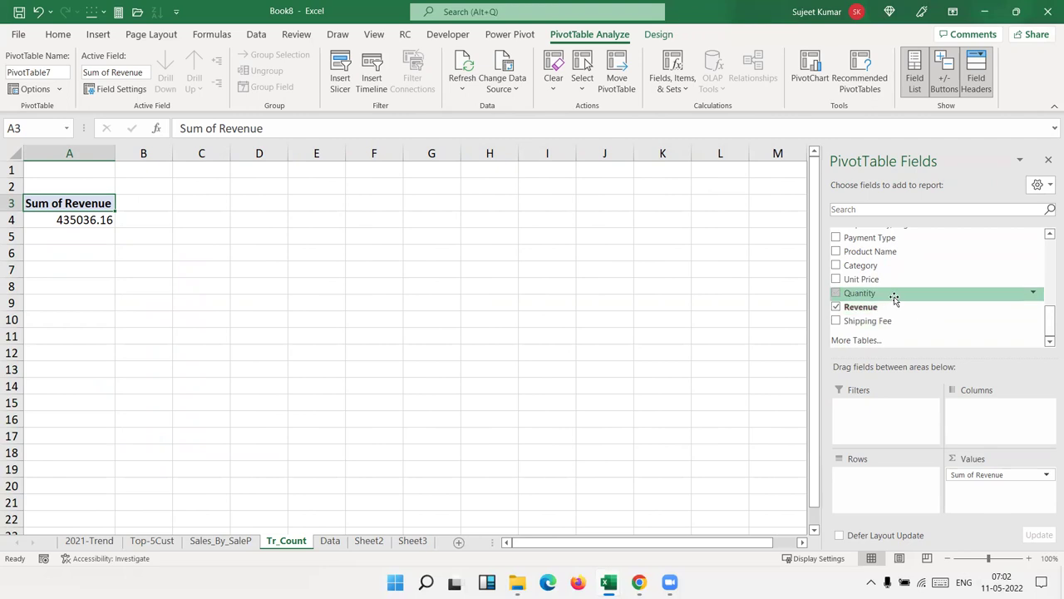
drag(893, 297, 882, 478)
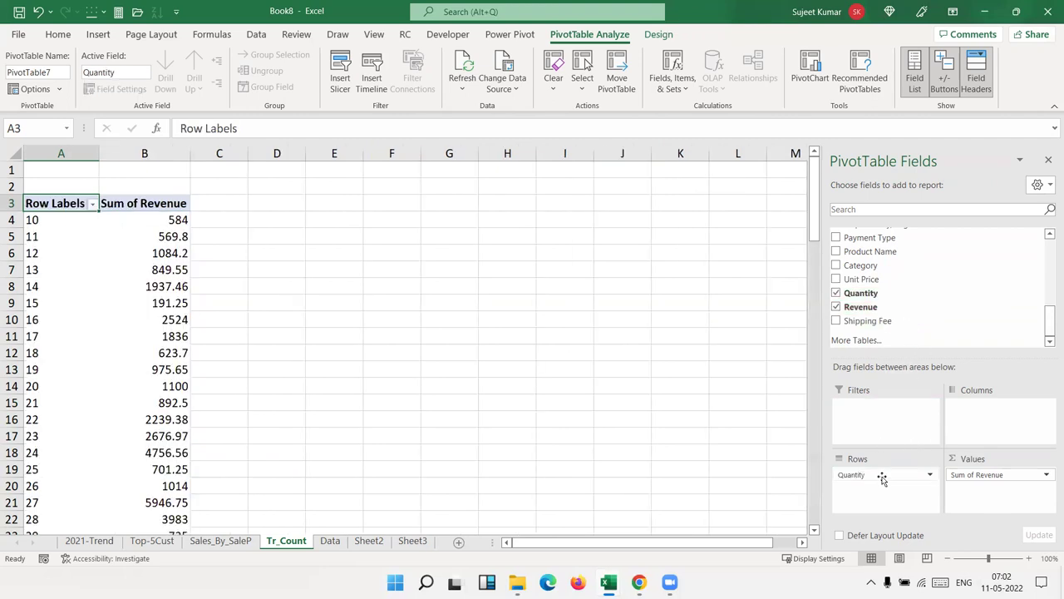
Step: Try grouping the Quantity row labels, then cancel the Grouping dialog
click(55, 223)
click(45, 240)
click(60, 286)
scroll(67, 293, down, 1)
scroll(65, 290, down, 13)
scroll(65, 290, down, 7)
scroll(65, 290, down, 4)
scroll(65, 291, up, 2)
scroll(64, 290, up, 14)
scroll(64, 291, up, 7)
scroll(67, 290, up, 4)
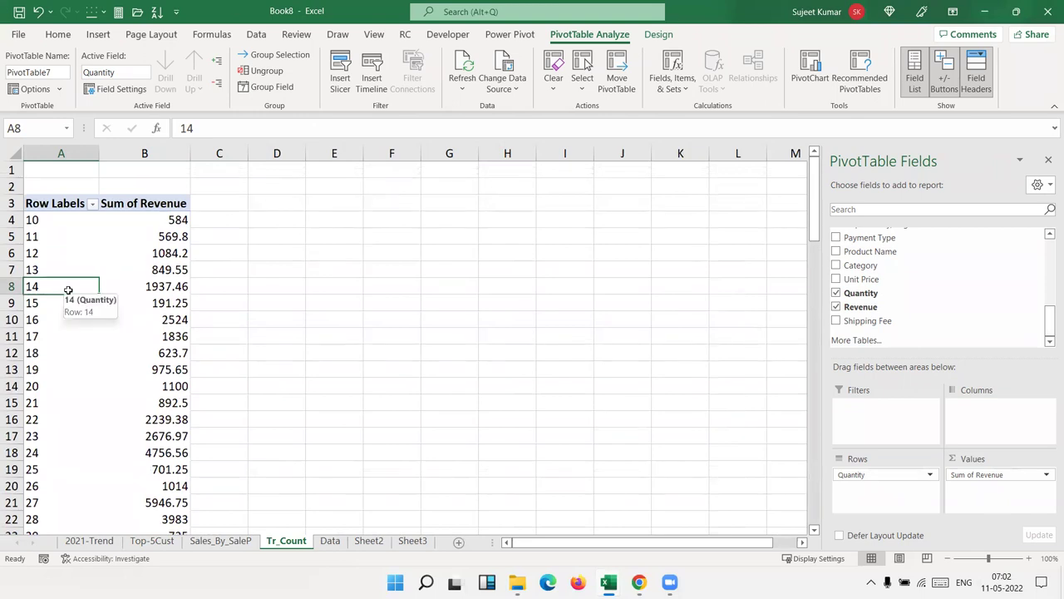
right_click(53, 253)
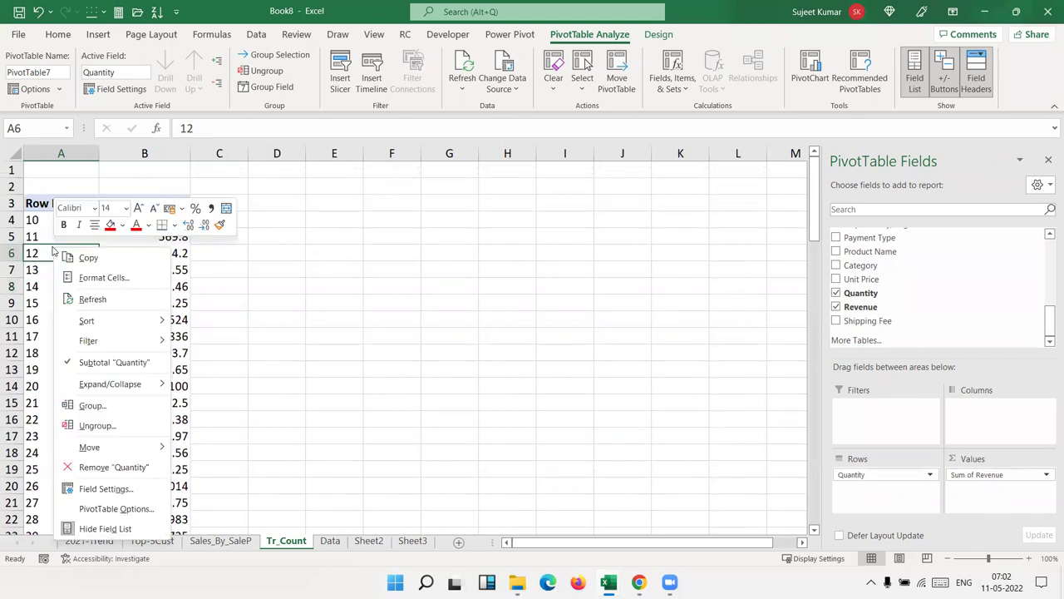
mouse_move(88, 341)
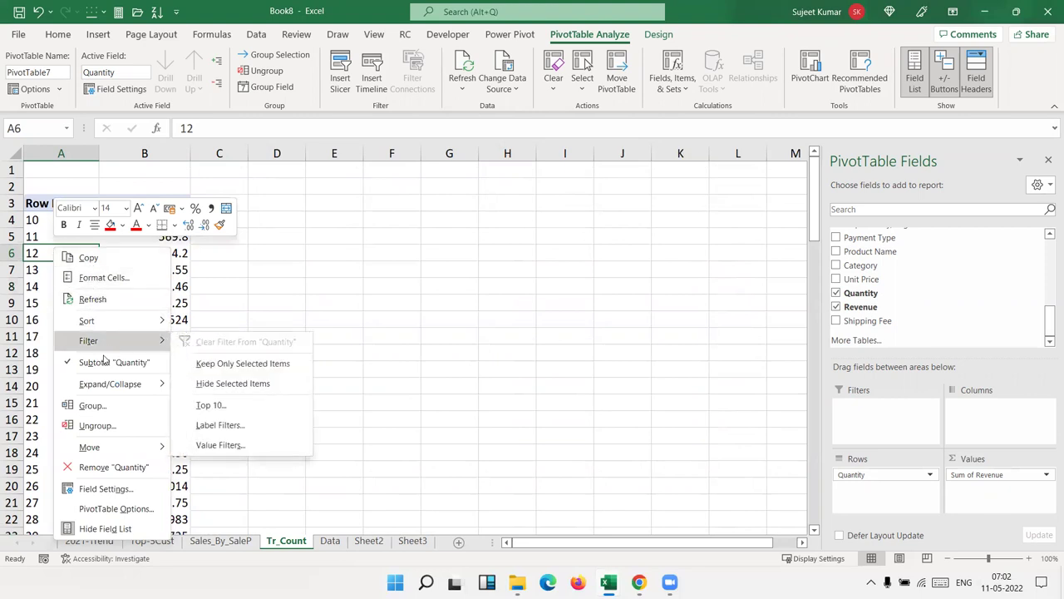
click(101, 407)
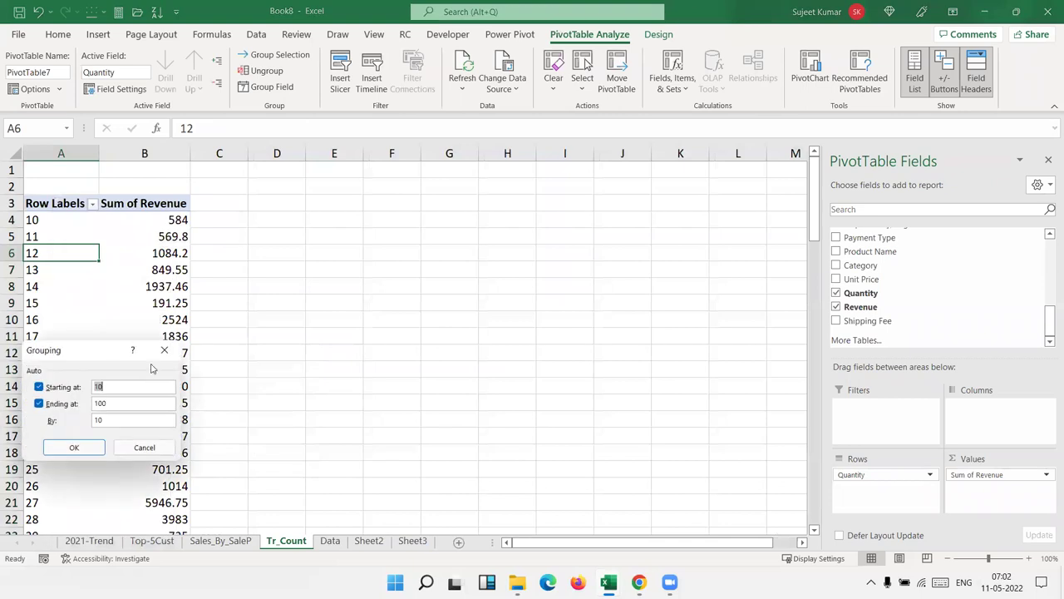
drag(91, 356, 363, 283)
text(0)
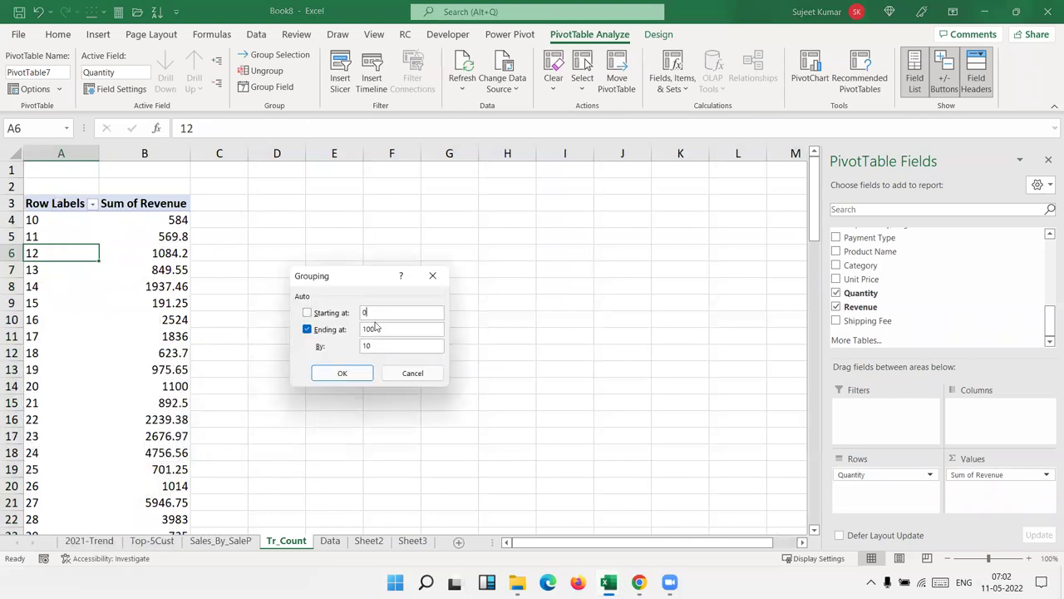
click(432, 278)
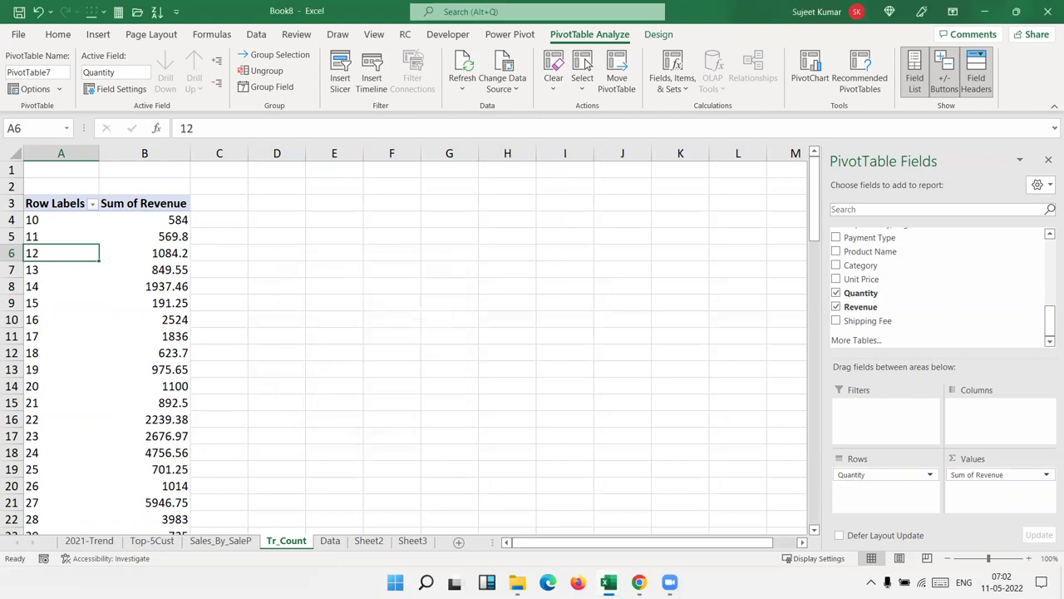
Step: Move Revenue to Rows and group it from 0 to 10000 in 1000-wide slabs
mouse_move(989, 474)
mouse_down()
mouse_move(895, 485)
mouse_move(977, 491)
mouse_move(967, 476)
mouse_up()
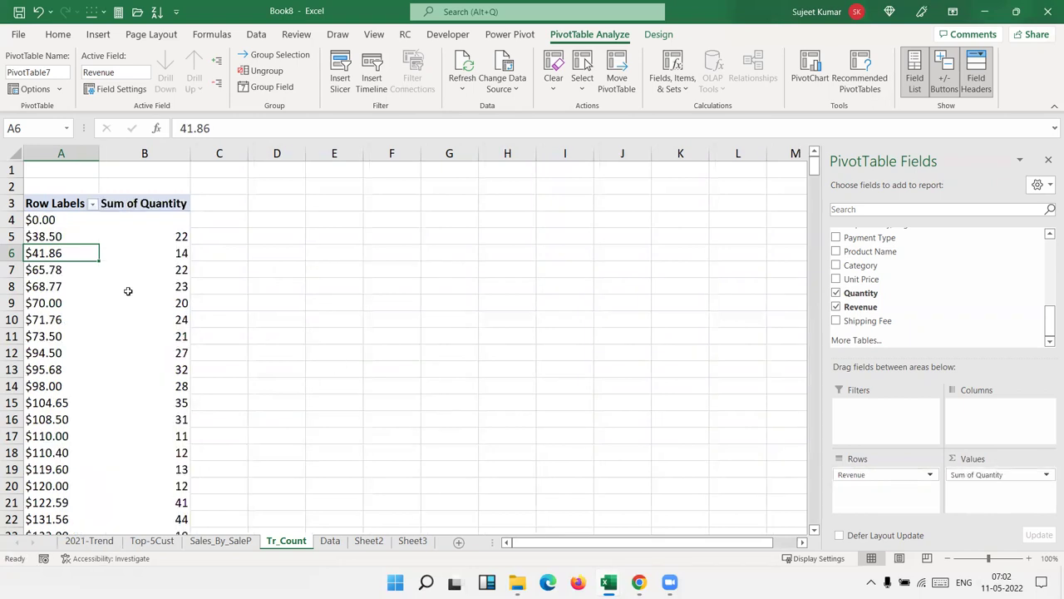
right_click(71, 253)
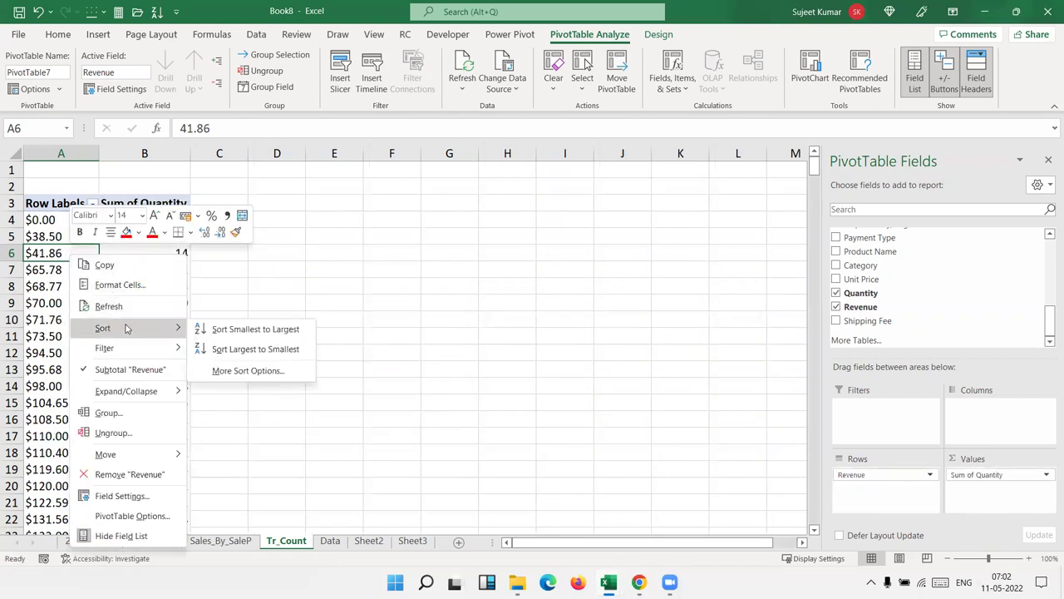
click(108, 413)
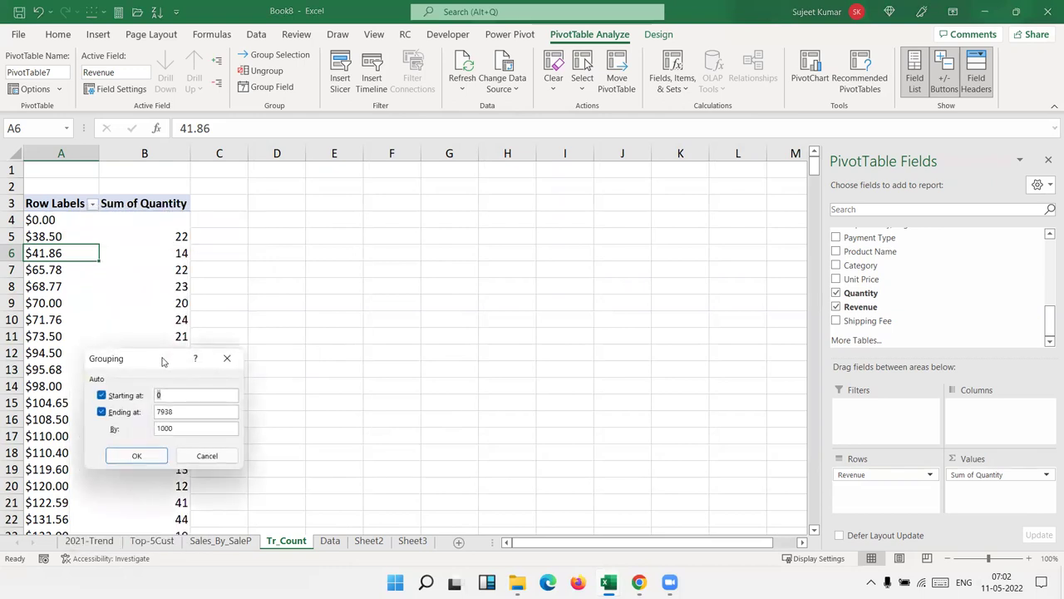
drag(162, 361, 314, 312)
drag(337, 363, 308, 363)
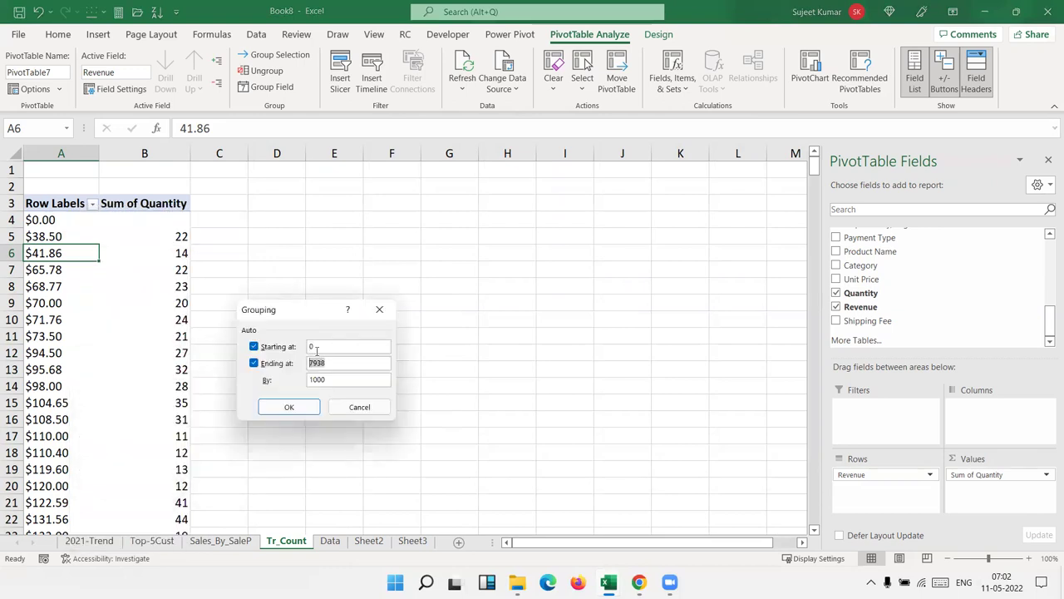
text(10000)
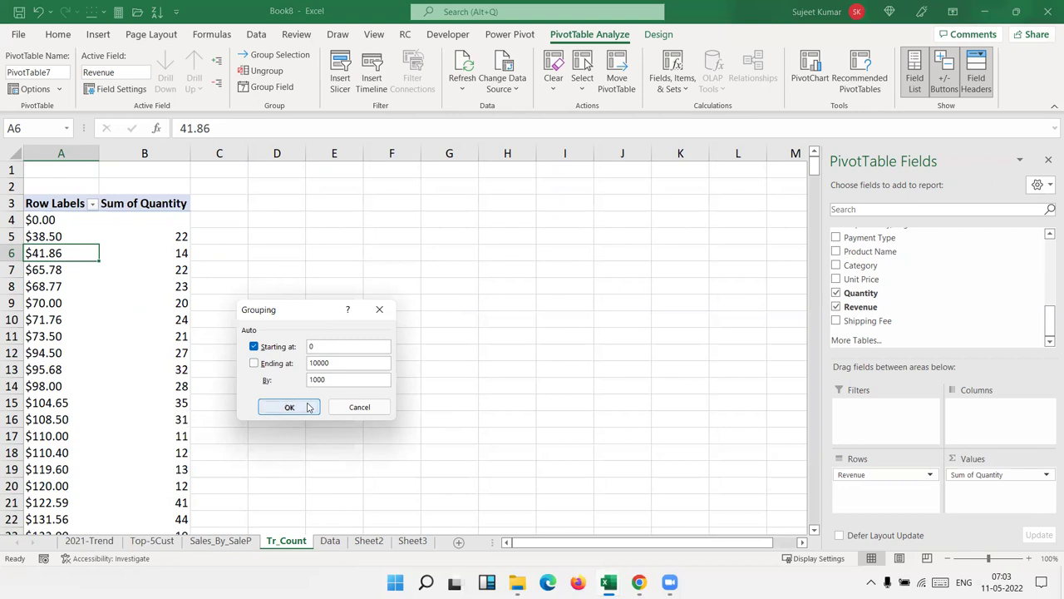
click(308, 407)
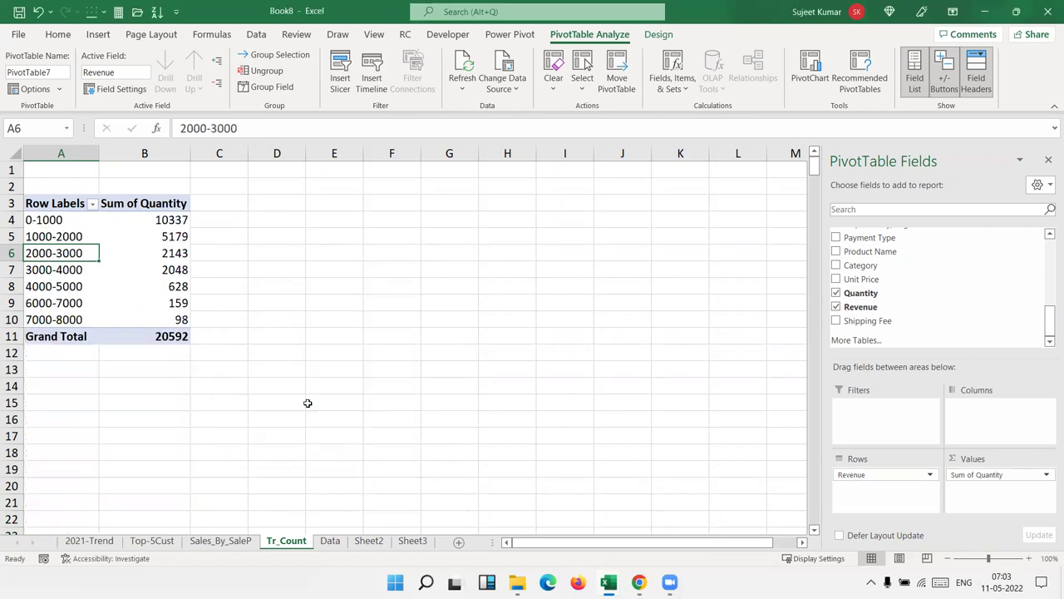
click(30, 220)
Step: Rename the Row Labels header to 'Slab-1000' and the Sum of Quantity header to 'Qty'
click(67, 237)
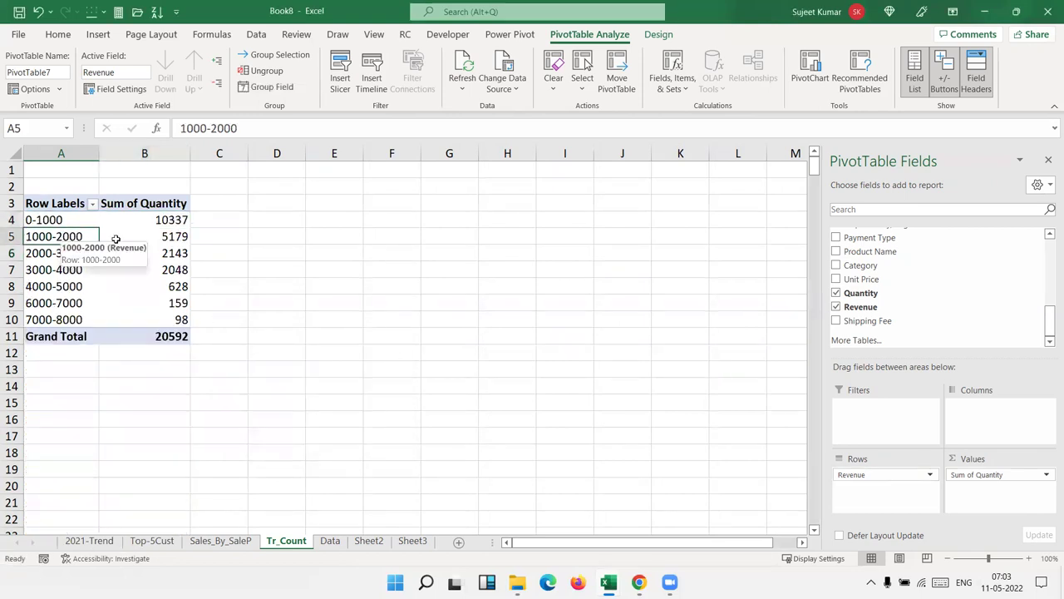
mouse_move(61, 220)
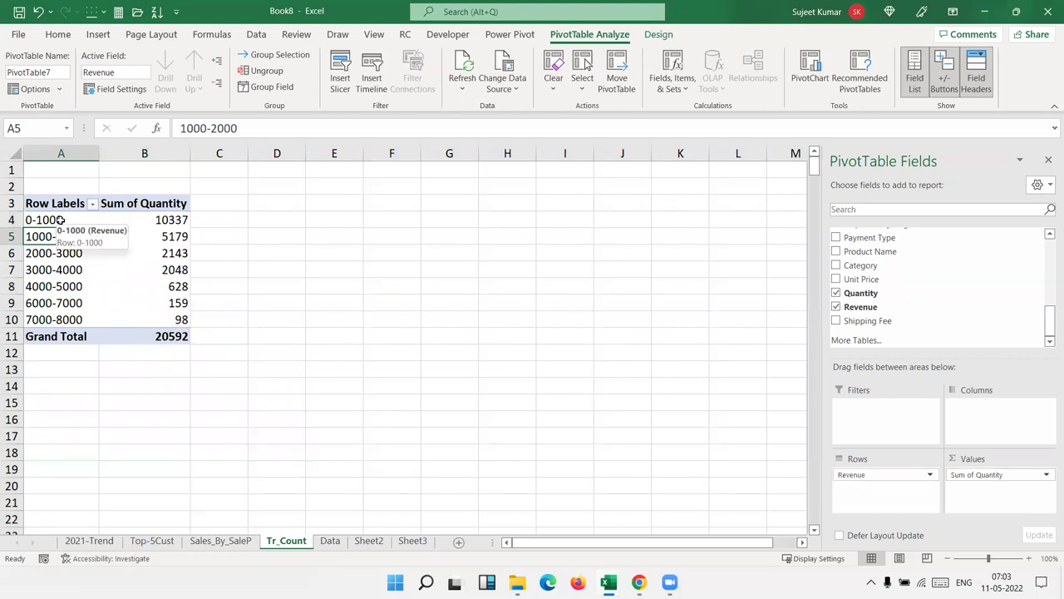
drag(60, 220, 68, 253)
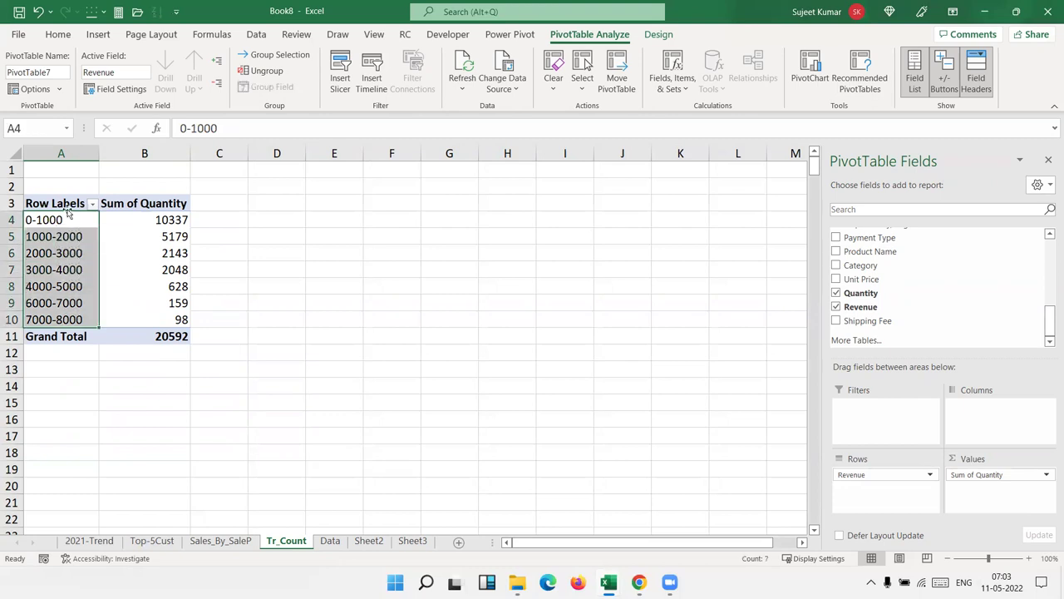
click(65, 205)
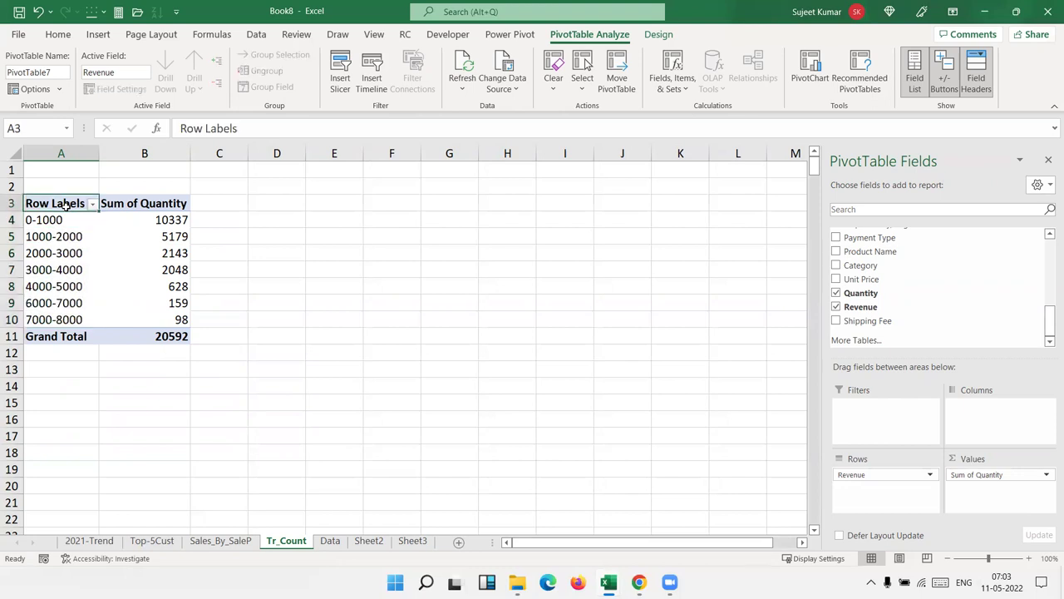
text(Sla)
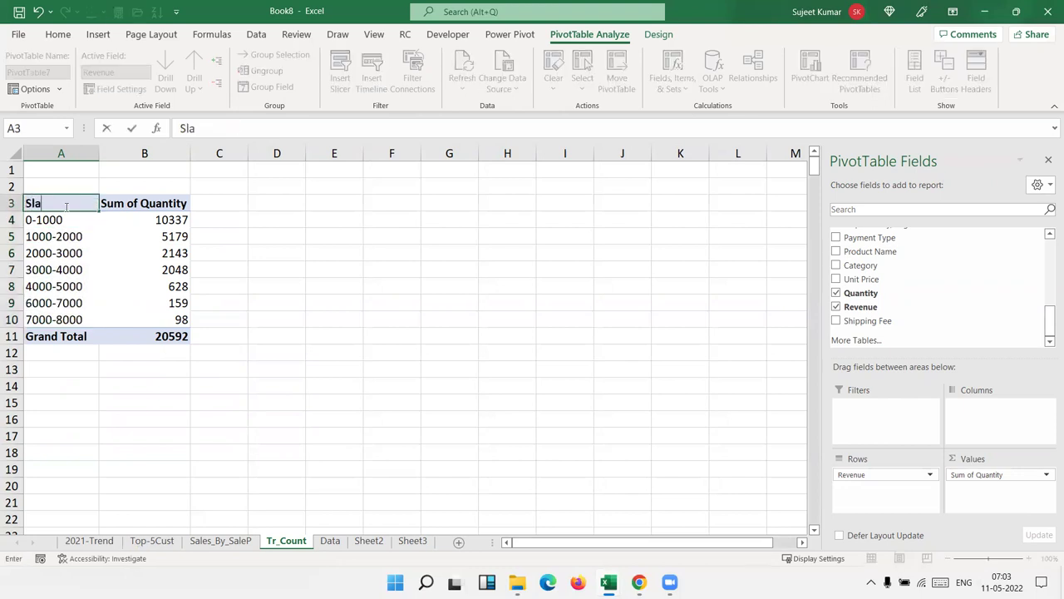
text(b)
text(-1000)
click(150, 205)
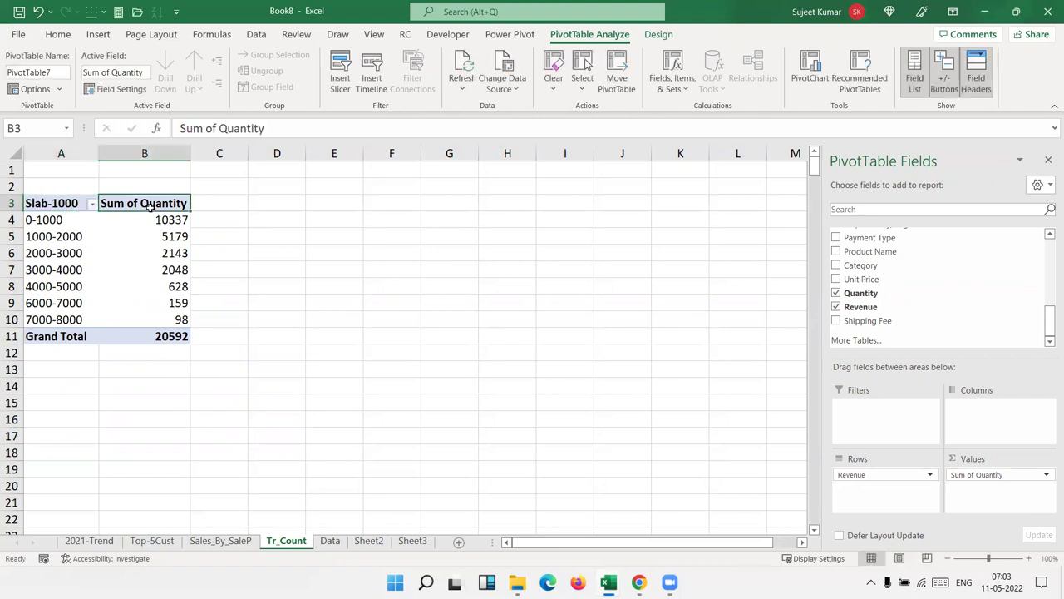
text(Qty)
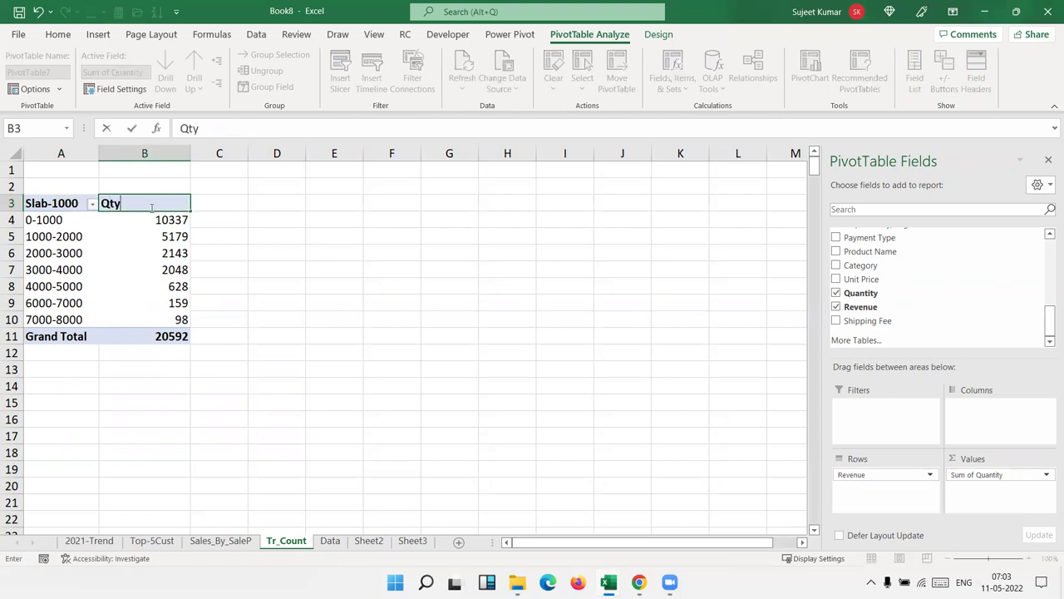
key(Return)
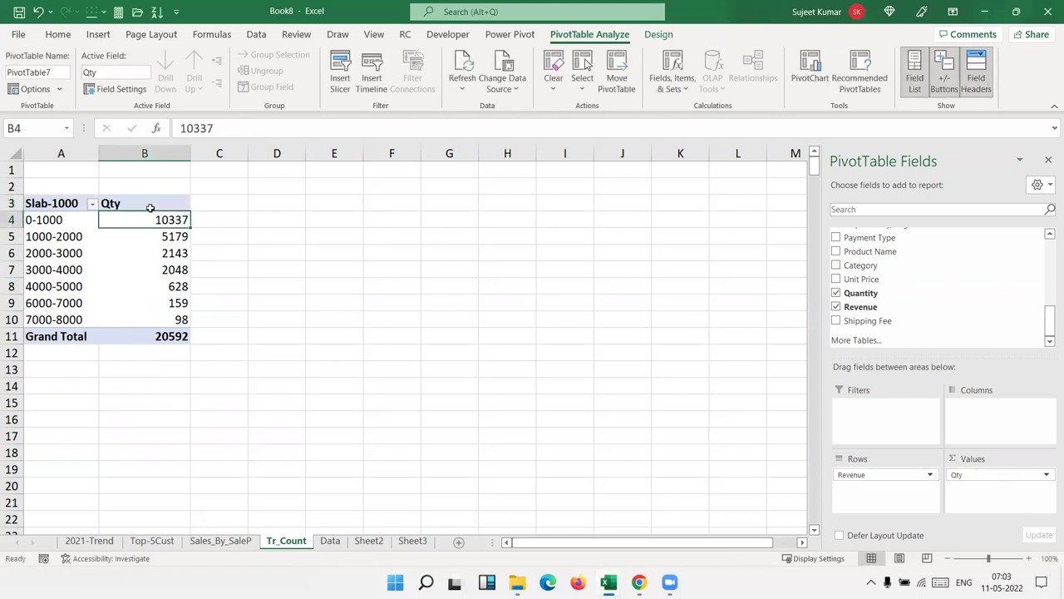
key(Left)
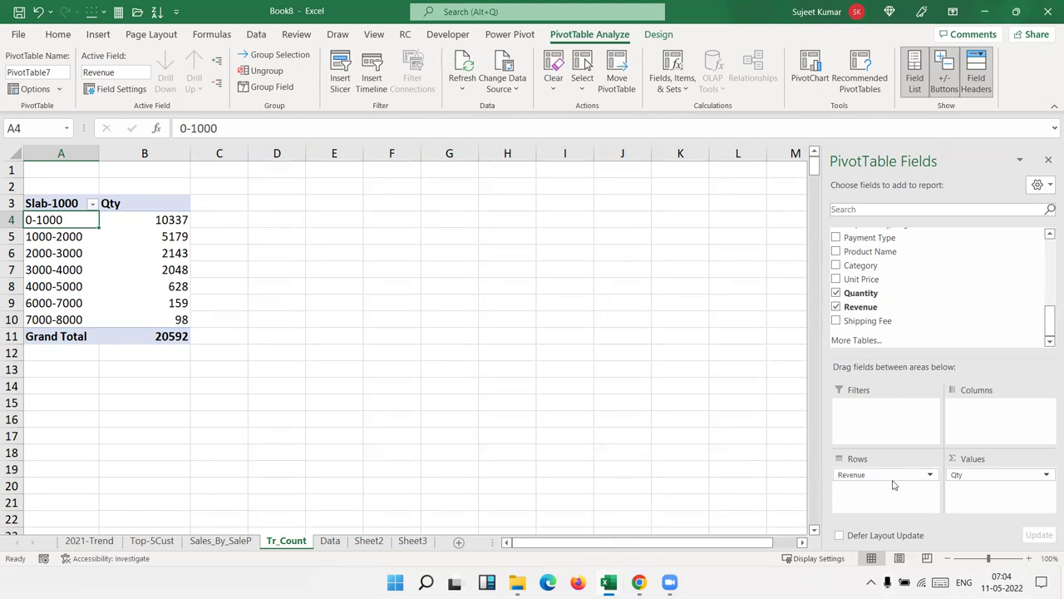
Step: Swap Qty for Order ID in the pivot values and summarize it as Count of Order ID
mouse_move(960, 475)
mouse_down()
mouse_move(945, 324)
mouse_move(969, 322)
mouse_up()
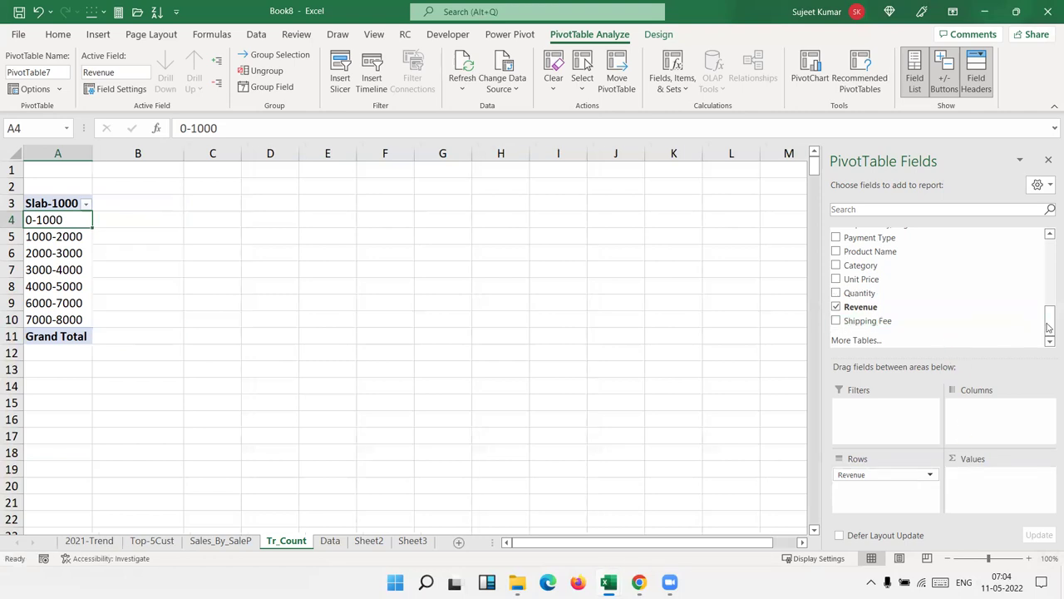
scroll(873, 260, up, 5)
mouse_move(869, 234)
mouse_down()
mouse_move(1000, 505)
mouse_move(988, 484)
mouse_up()
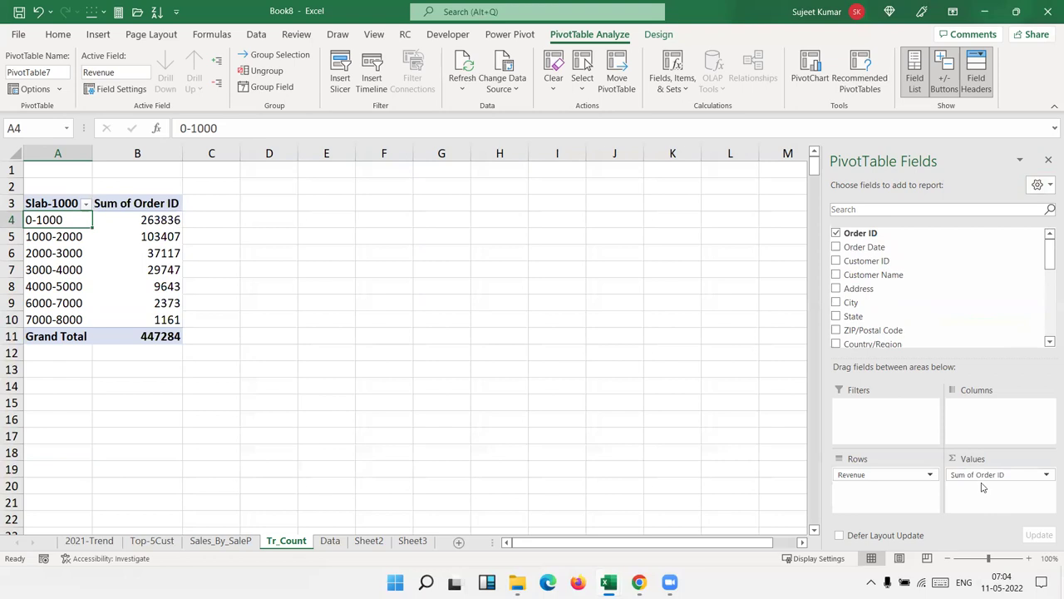
click(987, 475)
click(998, 459)
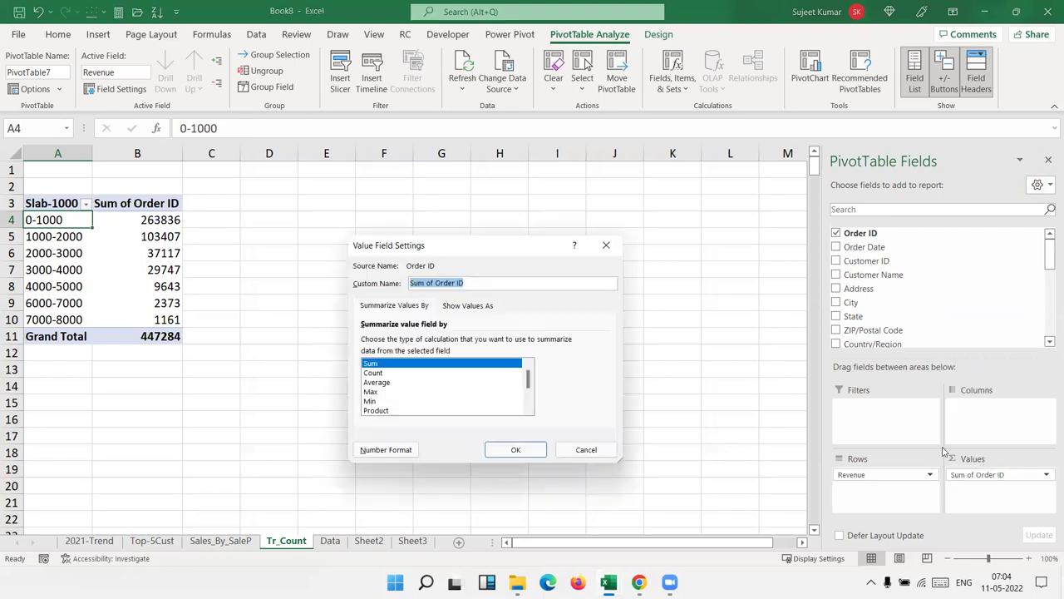
click(371, 373)
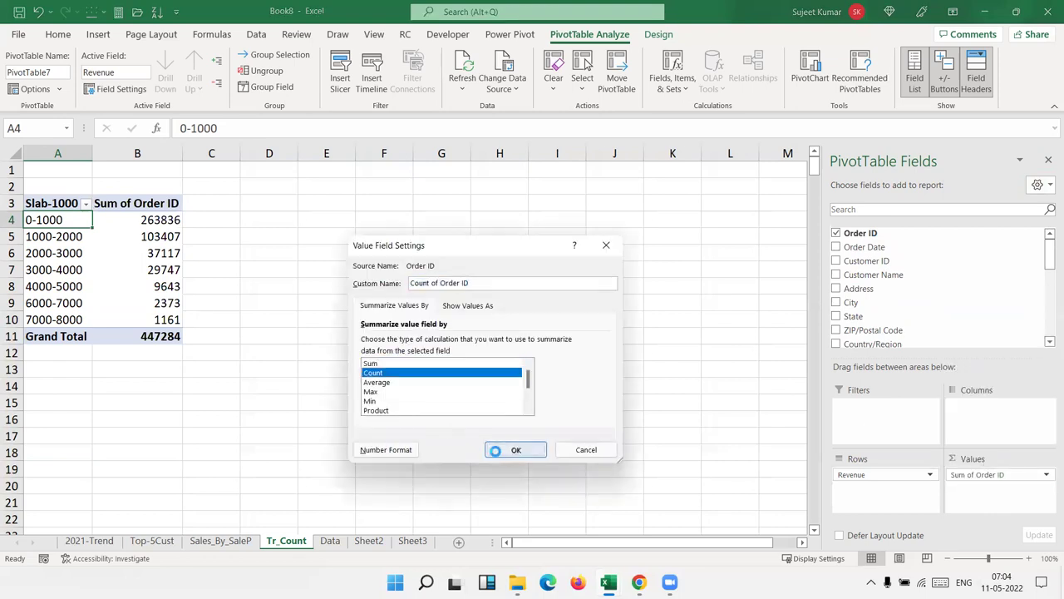
click(497, 452)
click(157, 203)
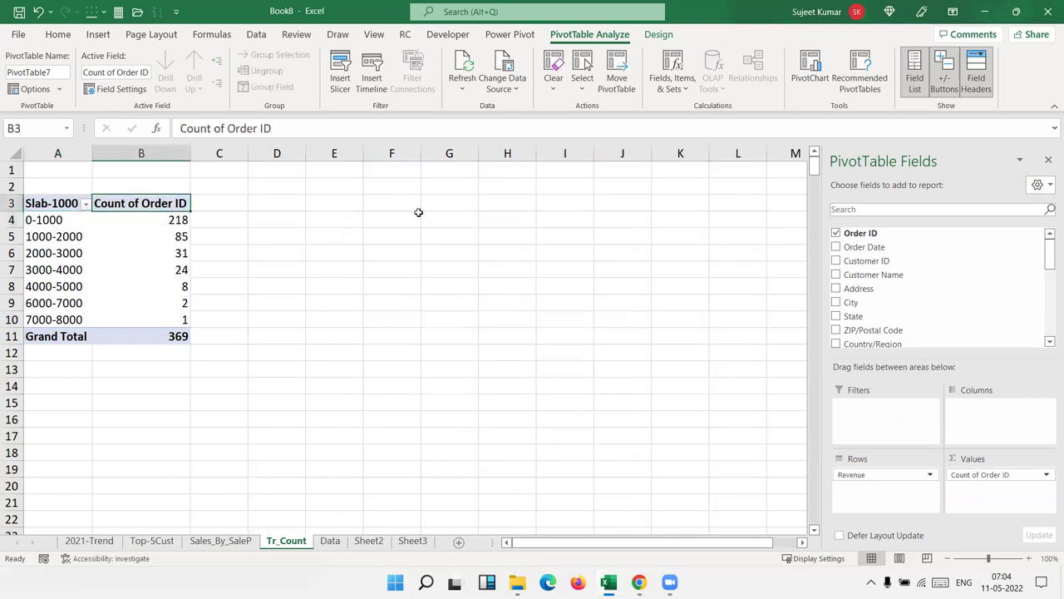
Step: Rename the pivot's value header in B3 to Total_Bill
text(To)
text(tal_)
text(Bo)
key(BackSpace)
text(ill)
key(Return)
key(Up)
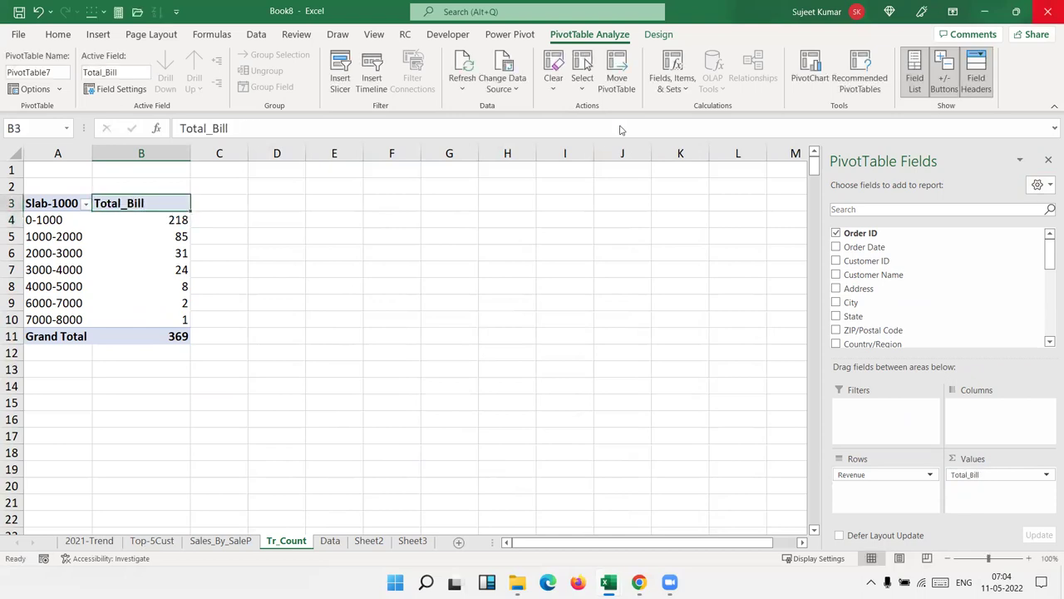
key(Left)
key(Down)
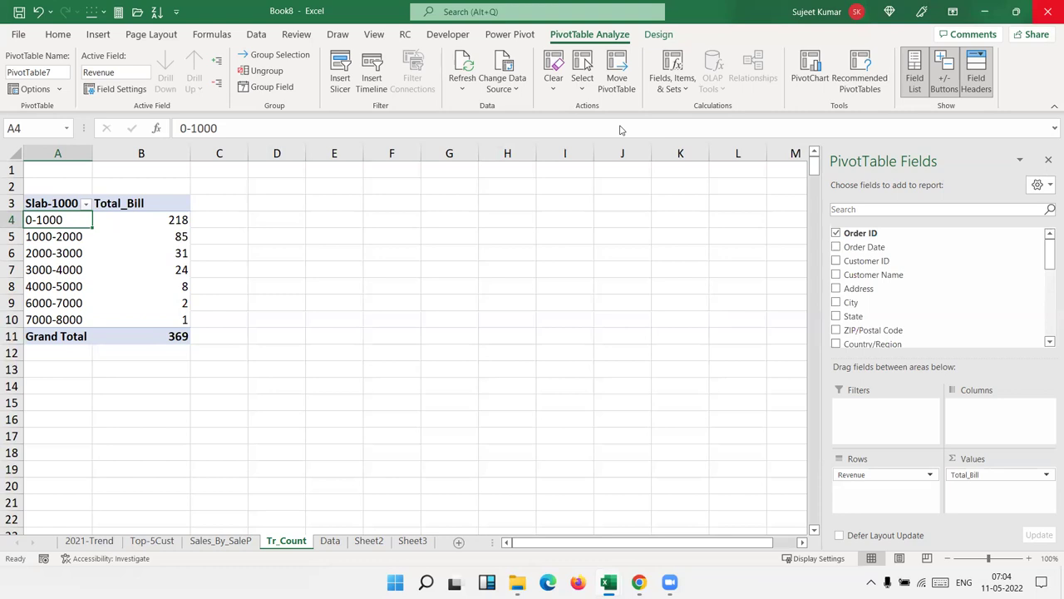
Step: Give the pivot table A3:B11 All Borders plus a Thick Outside Border
key(Up)
key(shift+Right)
key(ctrl+shift+Down)
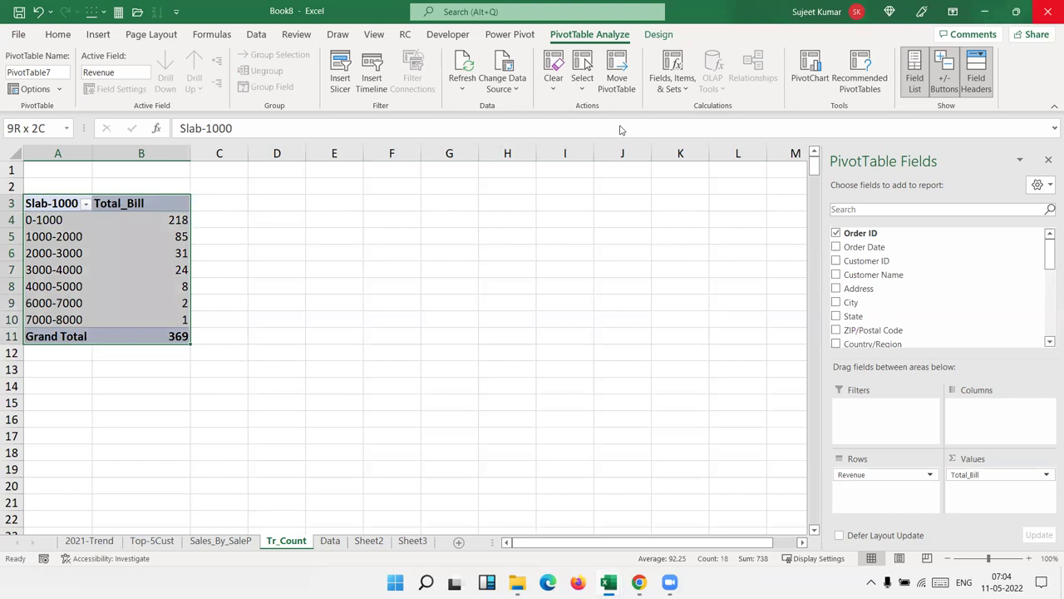
click(58, 34)
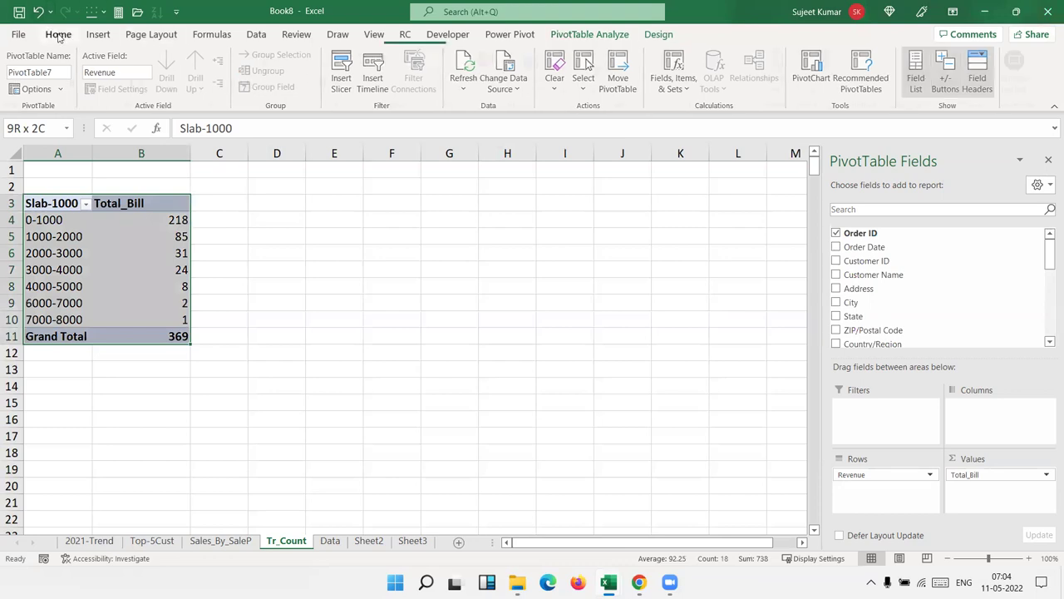
click(156, 83)
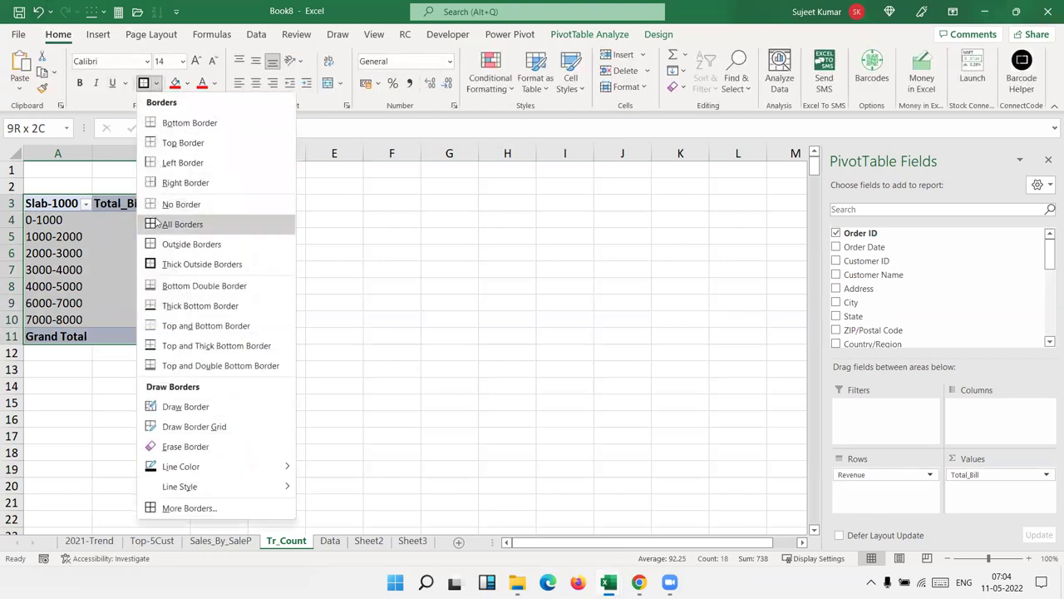
click(179, 222)
click(155, 84)
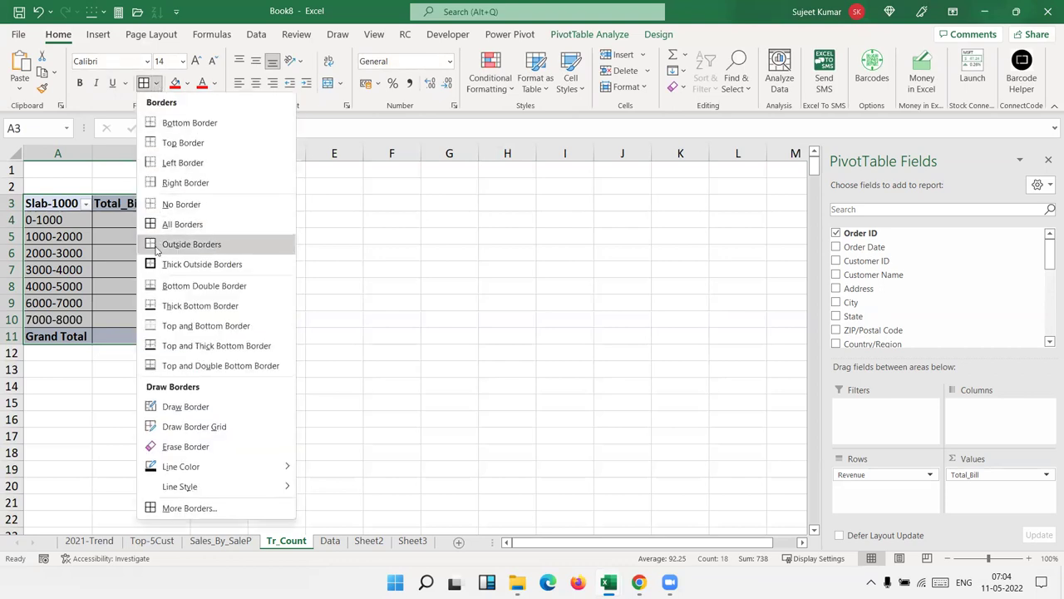
click(156, 264)
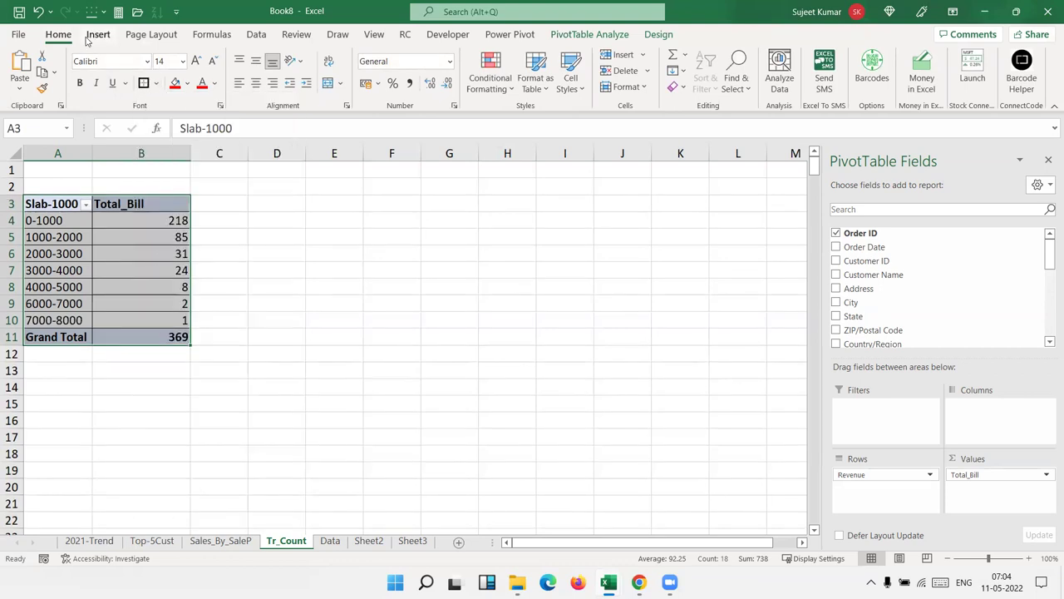
click(92, 36)
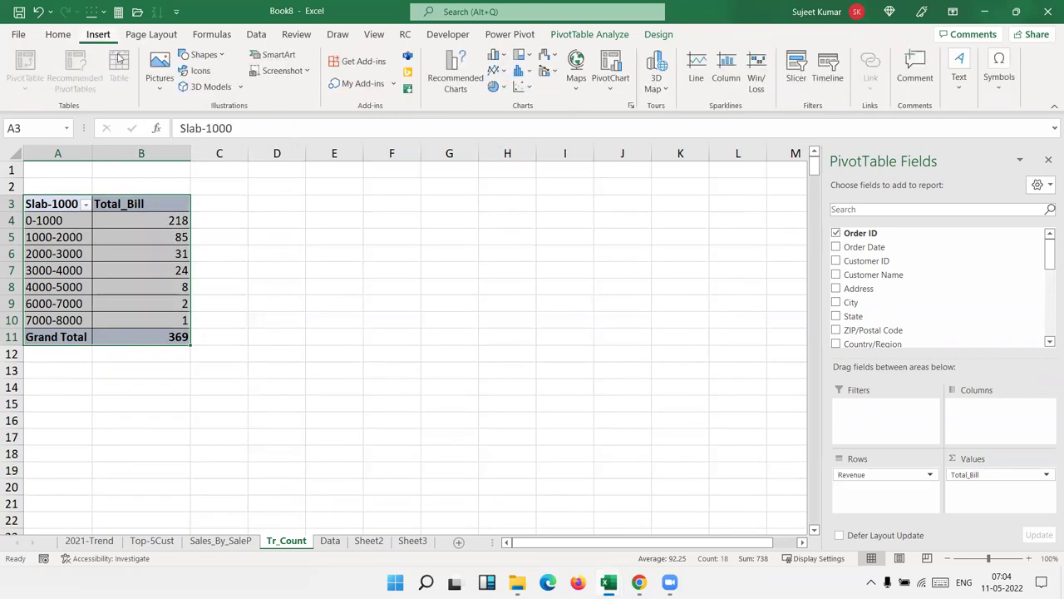
Step: Insert a clustered column pivot chart and stretch it beside the table out to column L
click(528, 75)
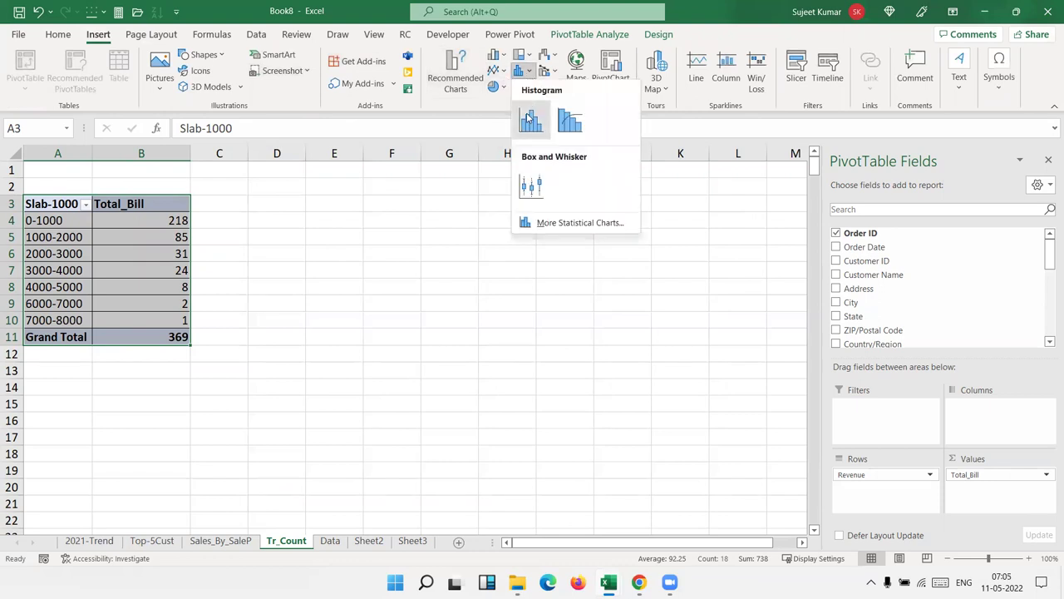
click(493, 56)
click(493, 56)
click(501, 172)
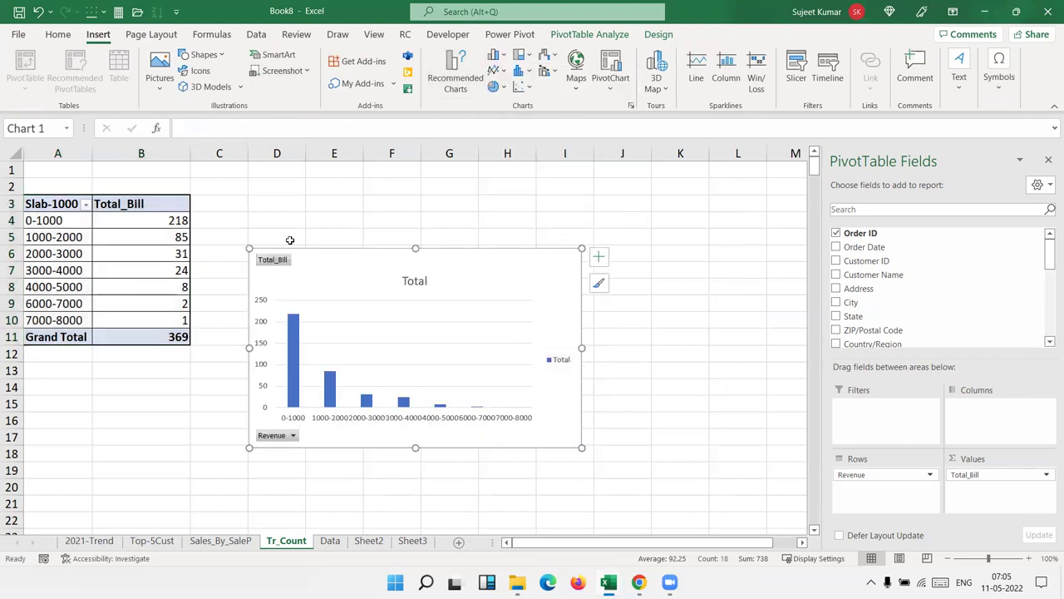
drag(305, 260, 261, 205)
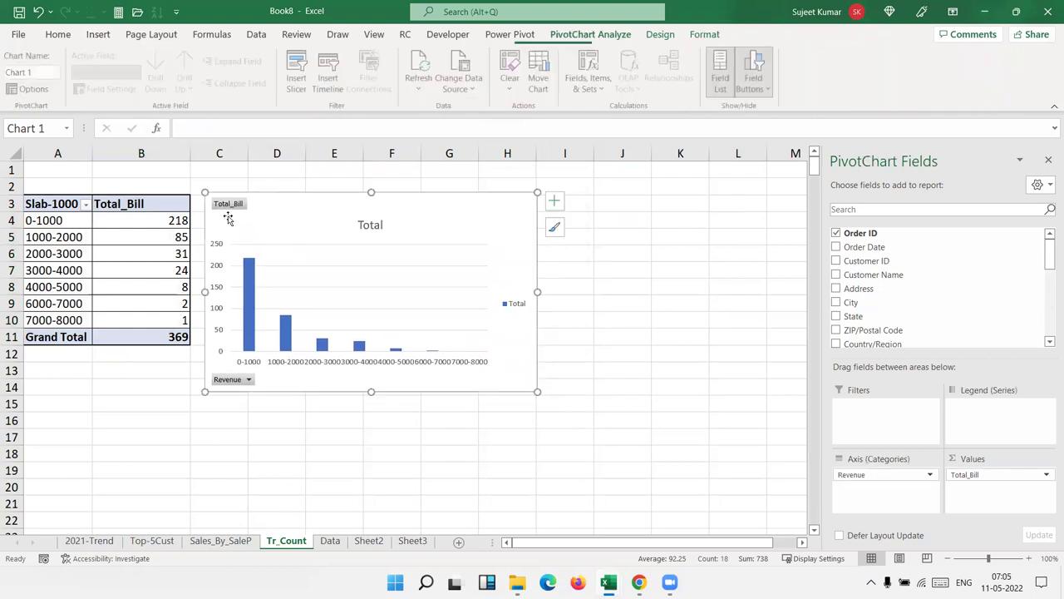
drag(537, 392, 765, 431)
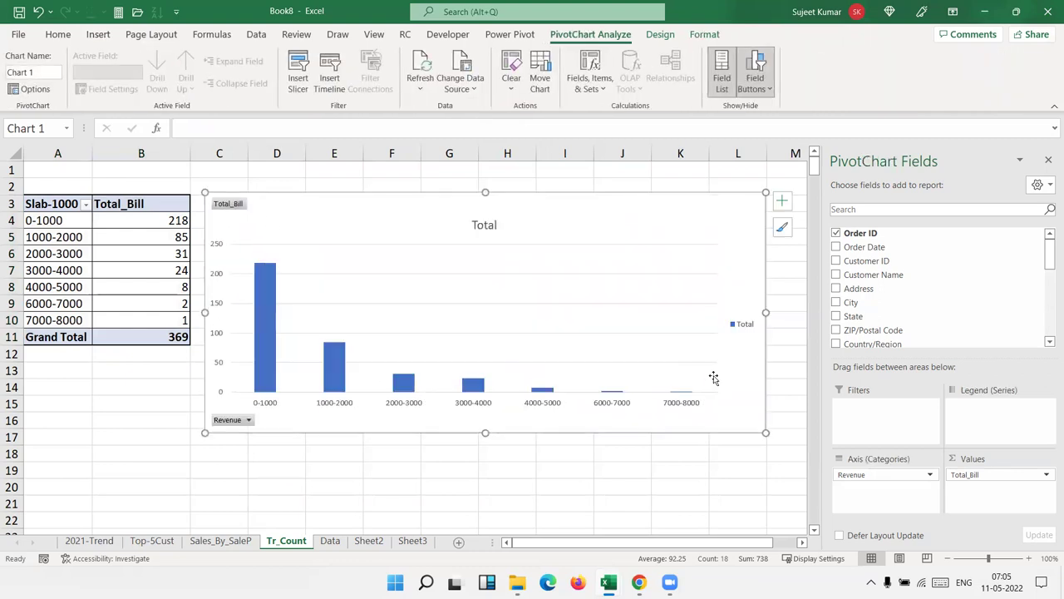
Step: Delete the chart's legend and gridlines and close the PivotChart field list
click(740, 327)
key(Delete)
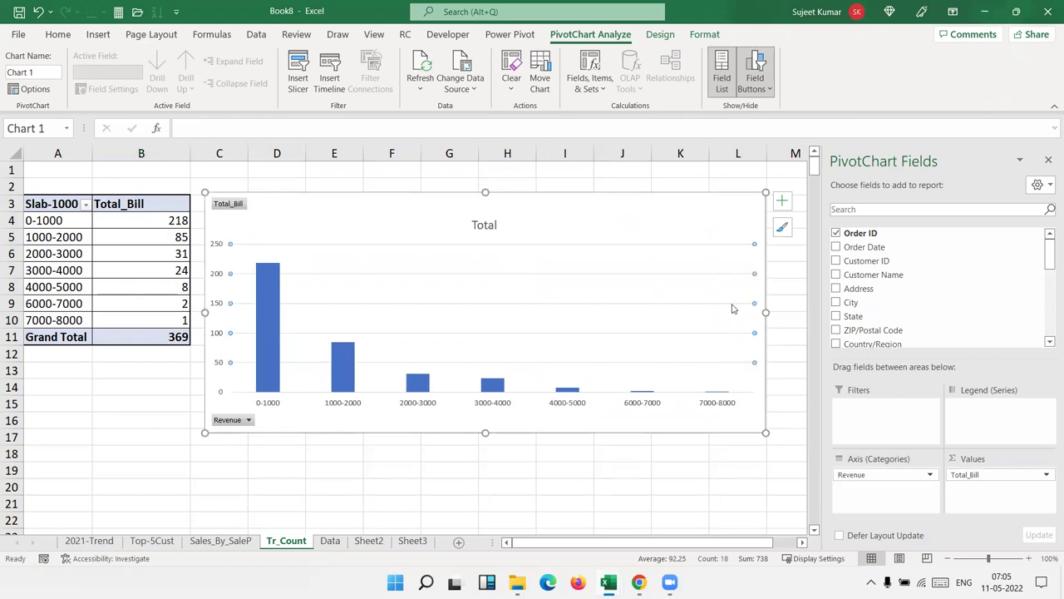
key(Delete)
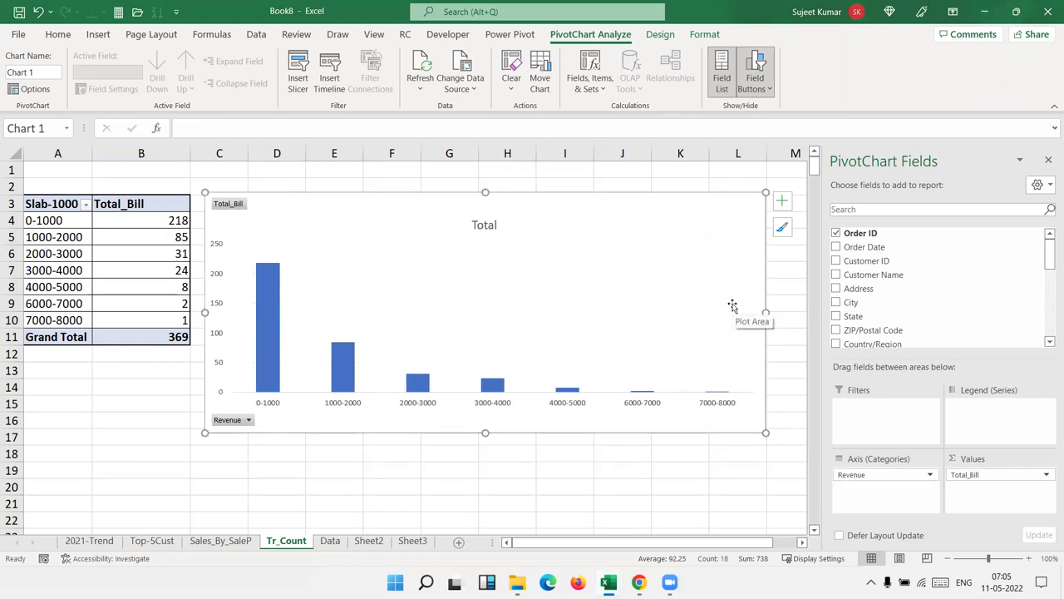
click(345, 371)
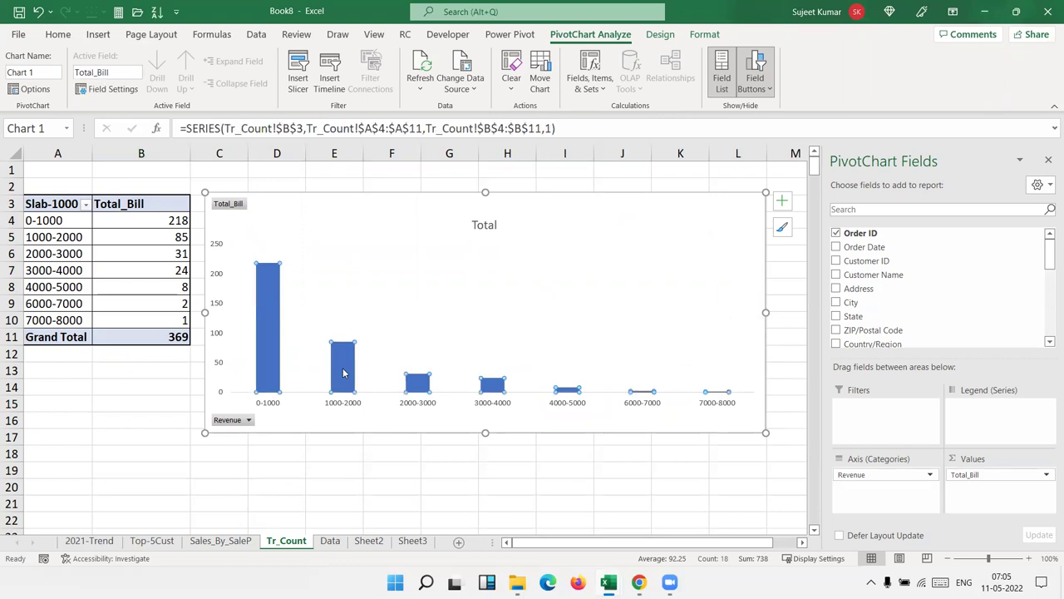
click(1049, 160)
right_click(283, 358)
right_click(239, 422)
Step: Hide all field buttons on the chart and add data labels to the bars
click(309, 376)
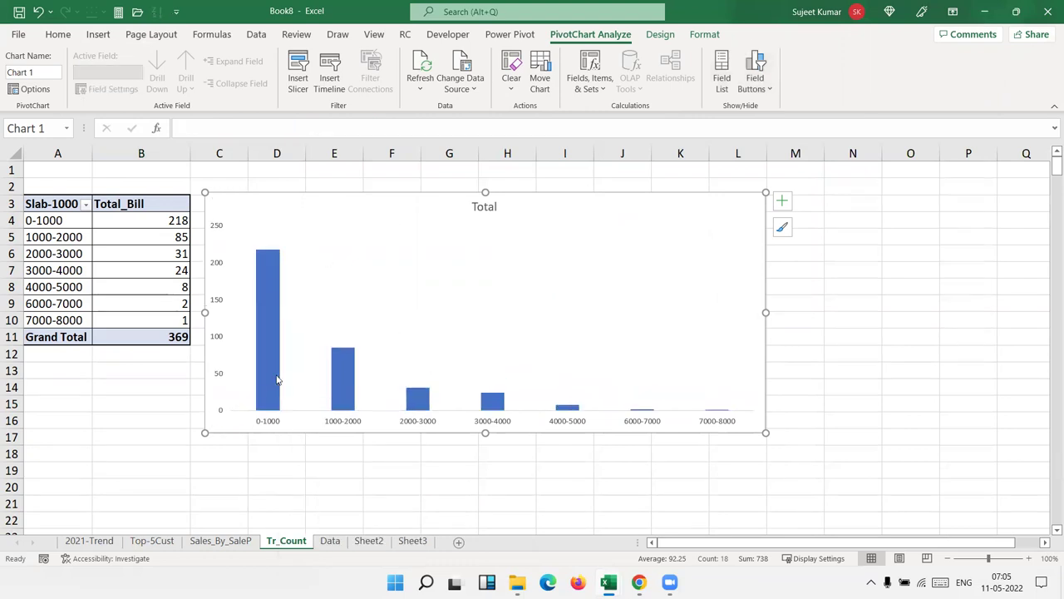
right_click(264, 355)
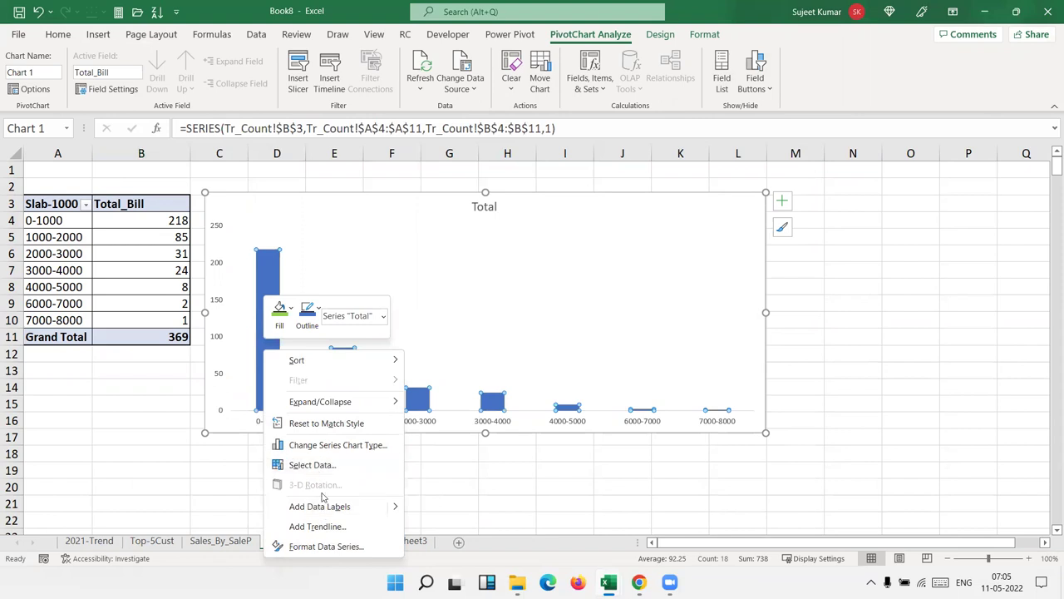
click(327, 510)
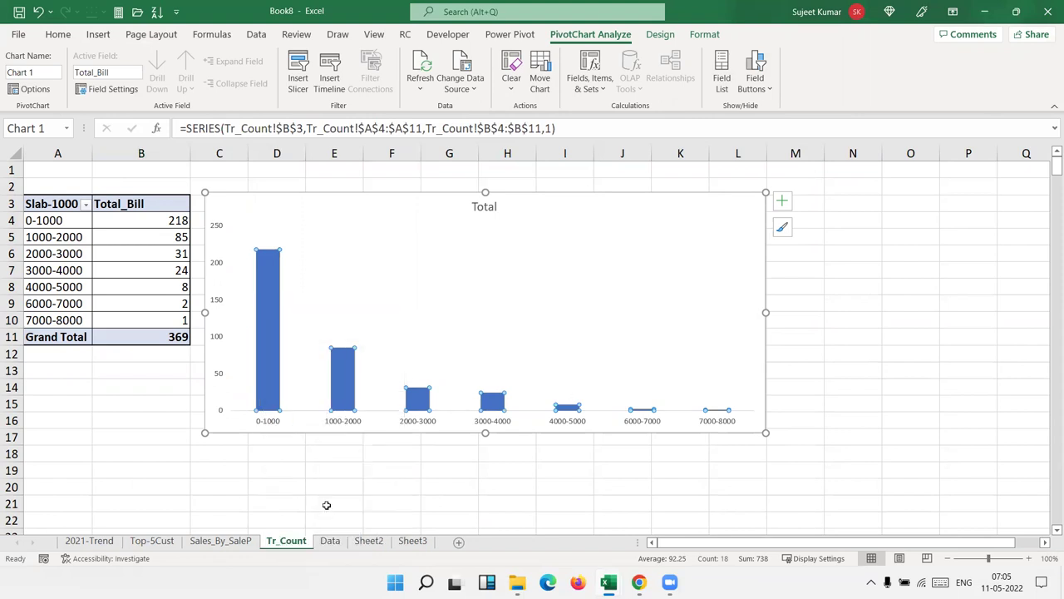
click(271, 365)
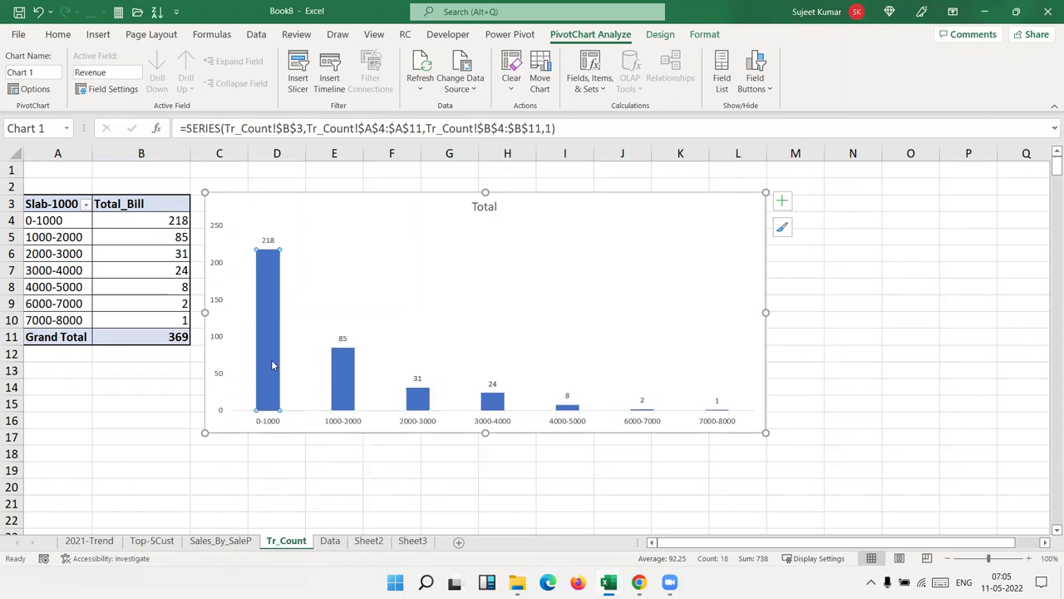
right_click(271, 359)
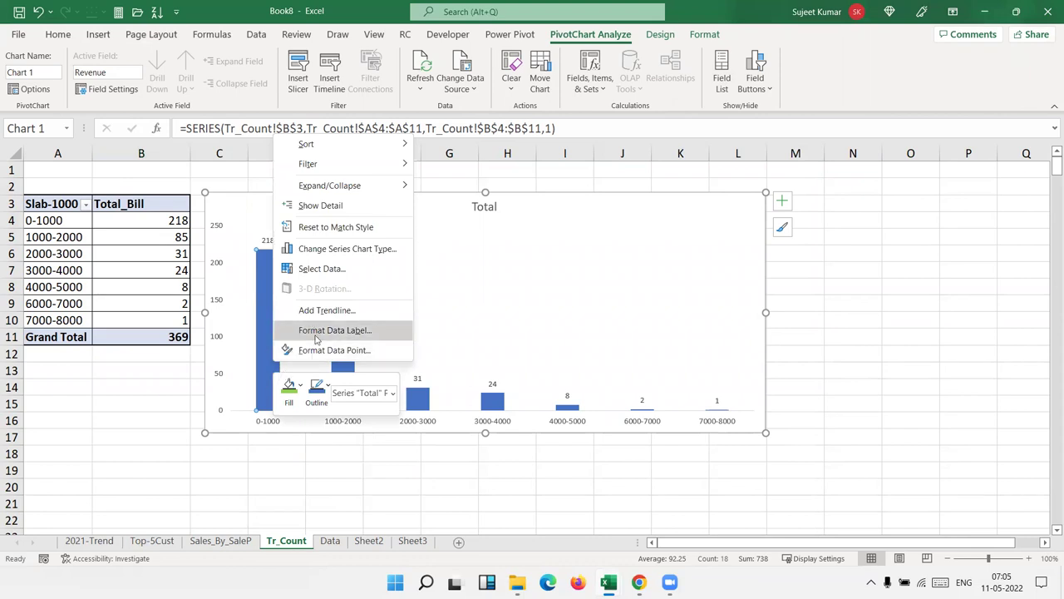
right_click(264, 309)
right_click(264, 307)
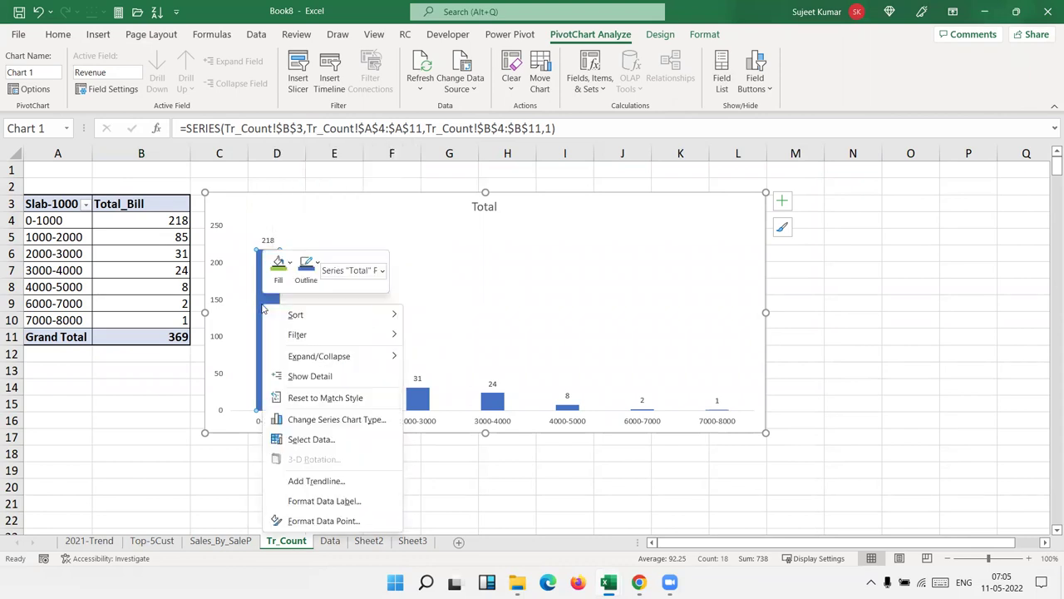
click(328, 504)
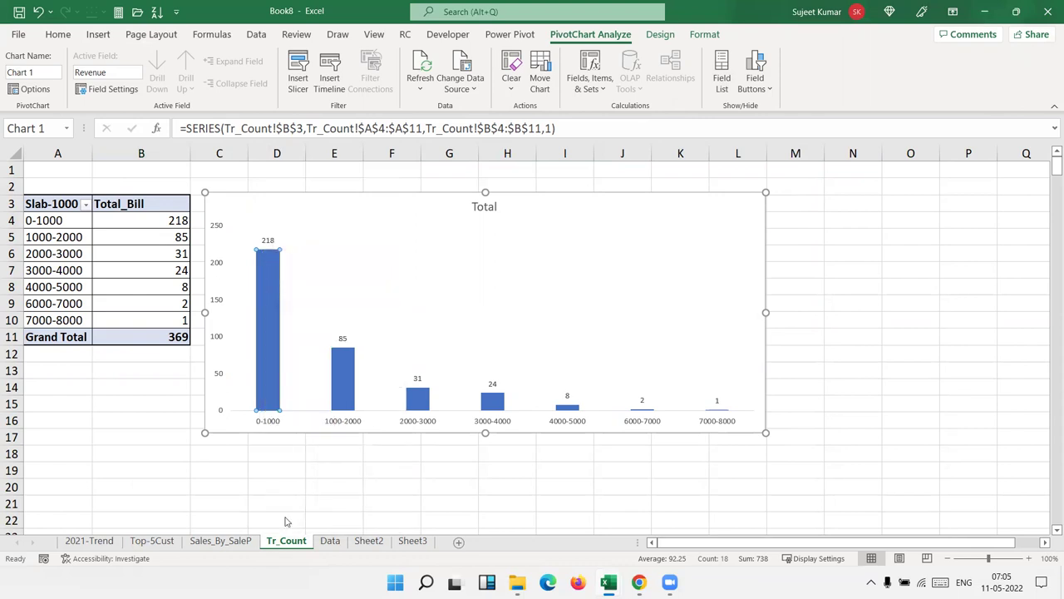
Step: Narrow the data series gap width to about 33% so the bars widen
click(274, 309)
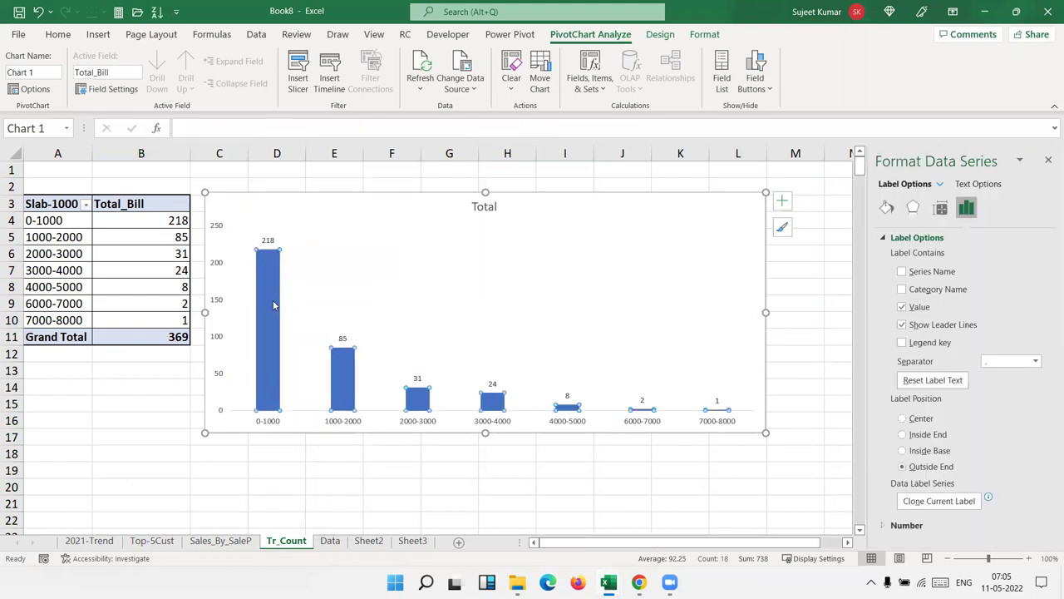
drag(955, 332, 955, 329)
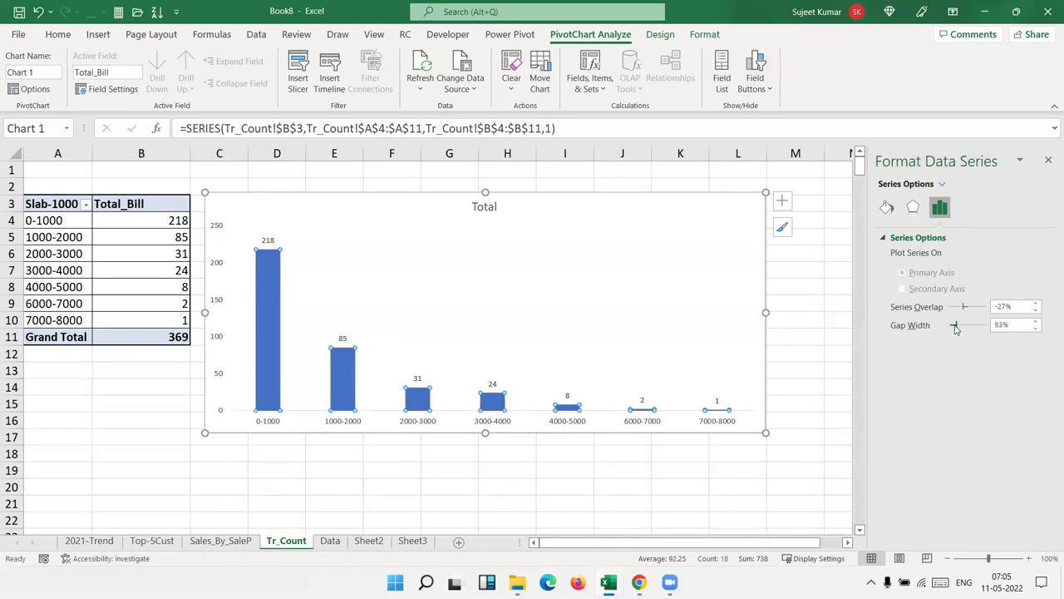
drag(955, 329, 953, 329)
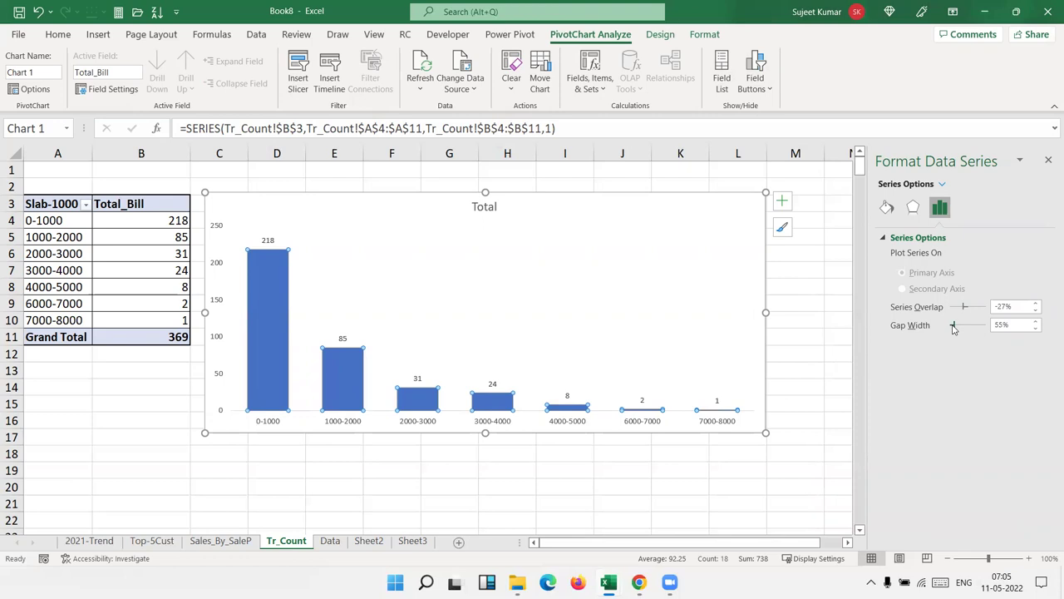
drag(954, 328, 952, 326)
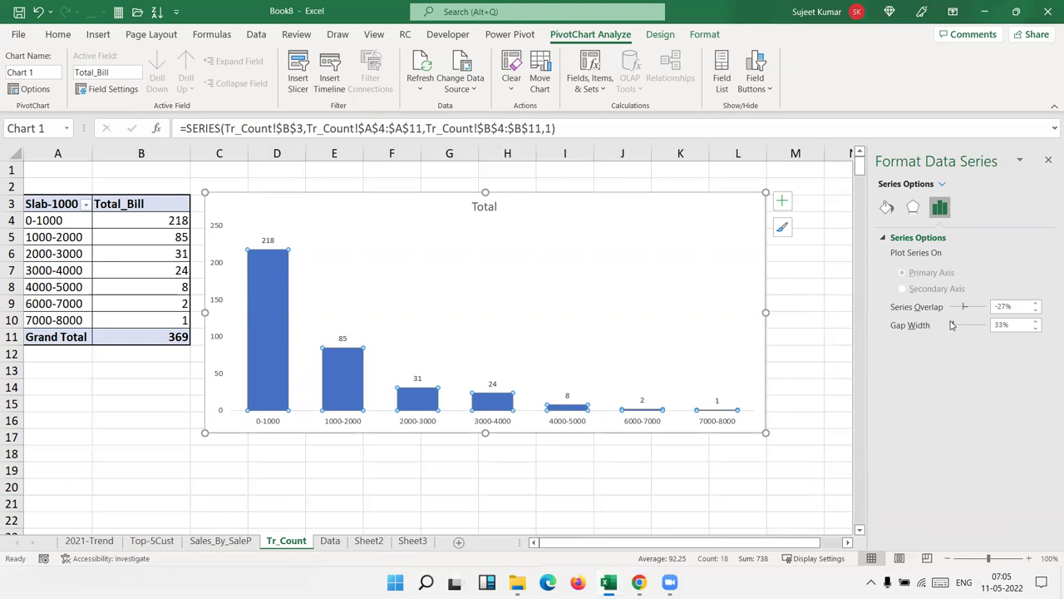
Step: Apply the custom number format # "Bills" to the data labels, e.g. 218 Bills
click(598, 314)
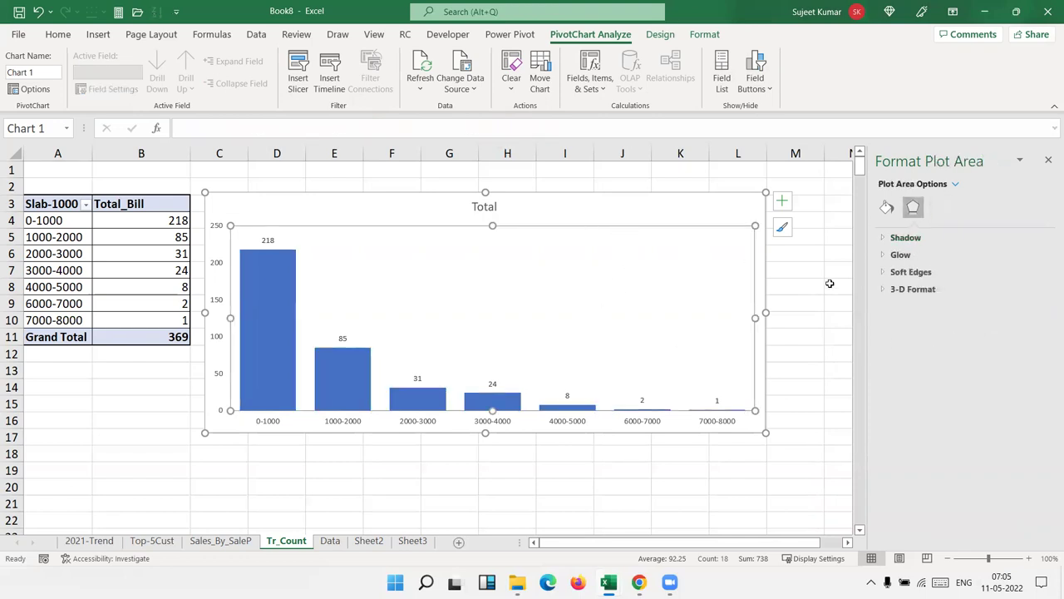
click(270, 241)
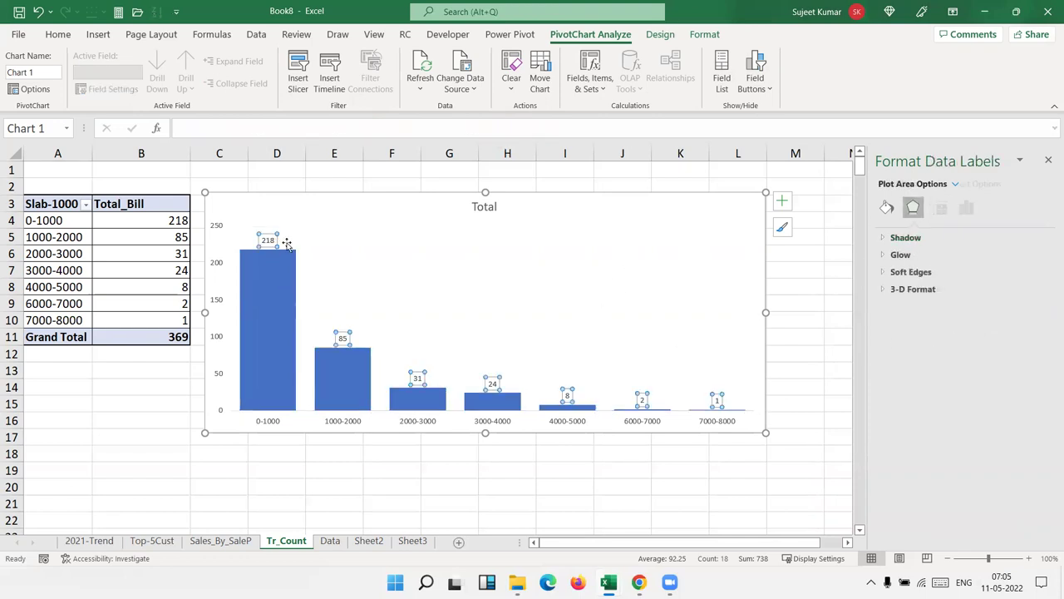
click(965, 207)
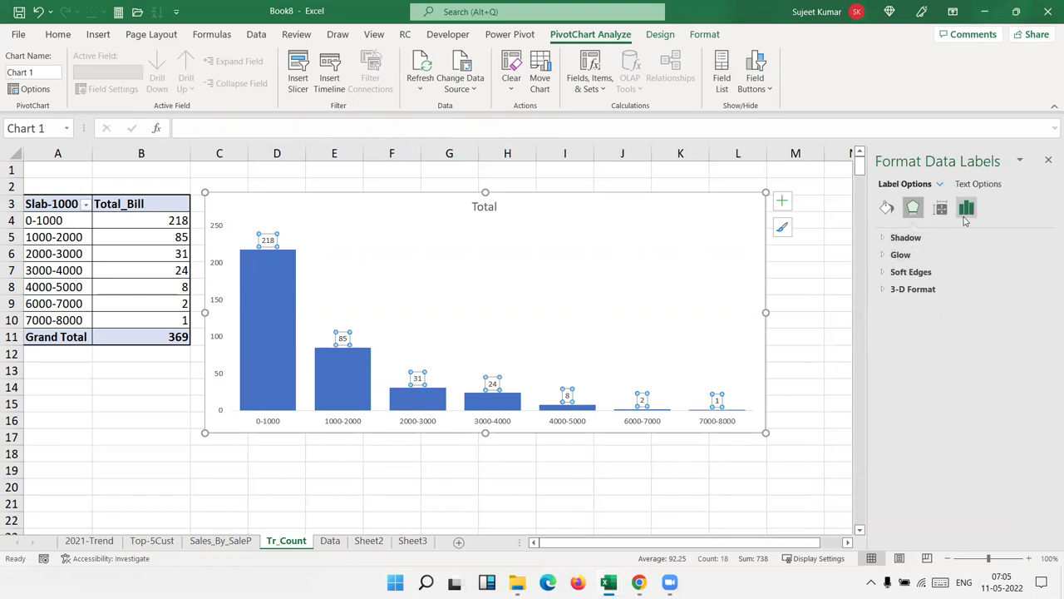
click(906, 255)
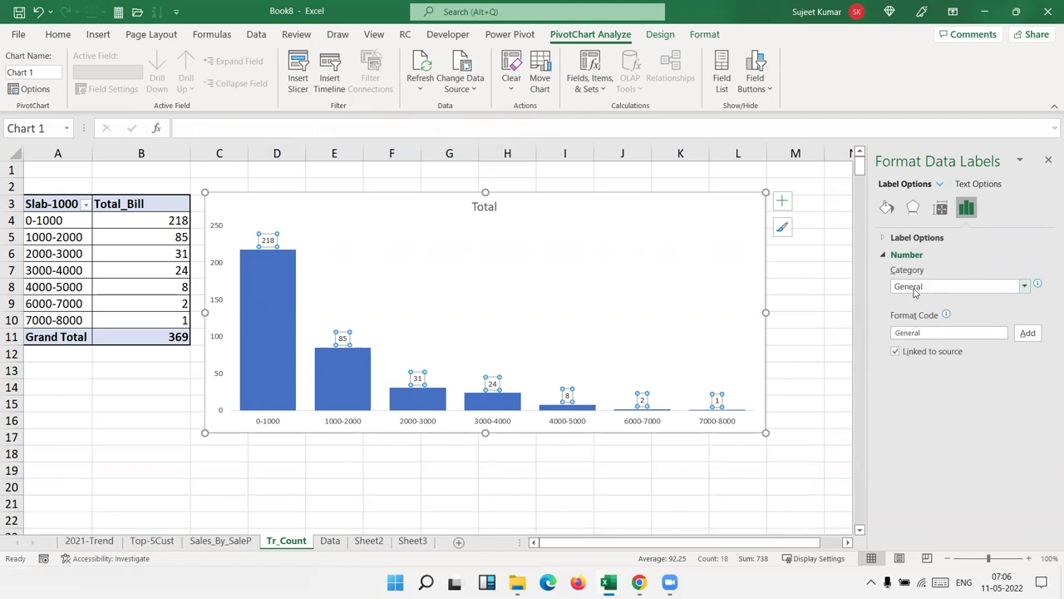
double_click(914, 332)
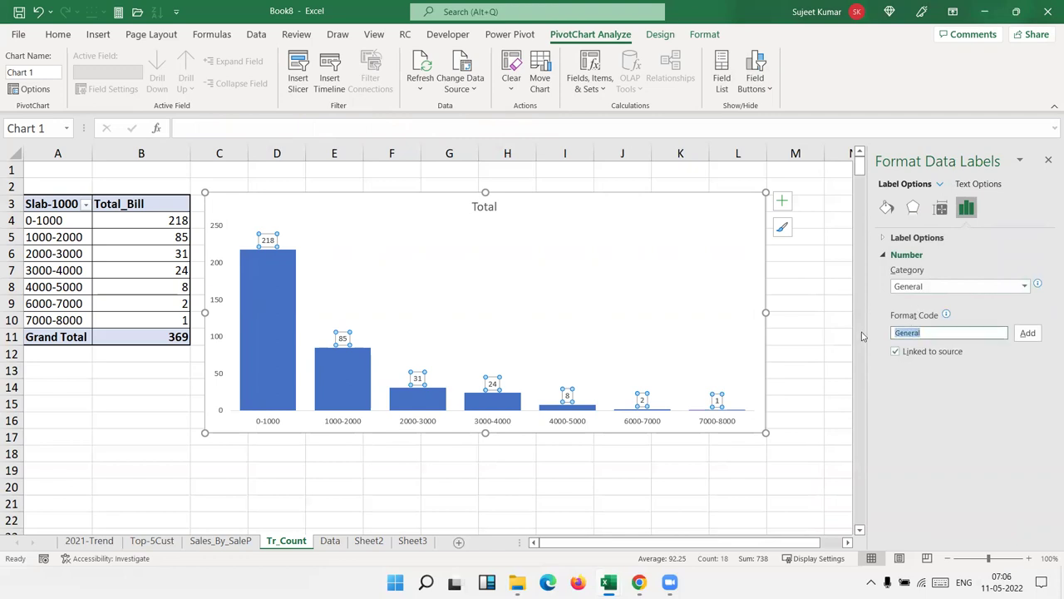
text(#)
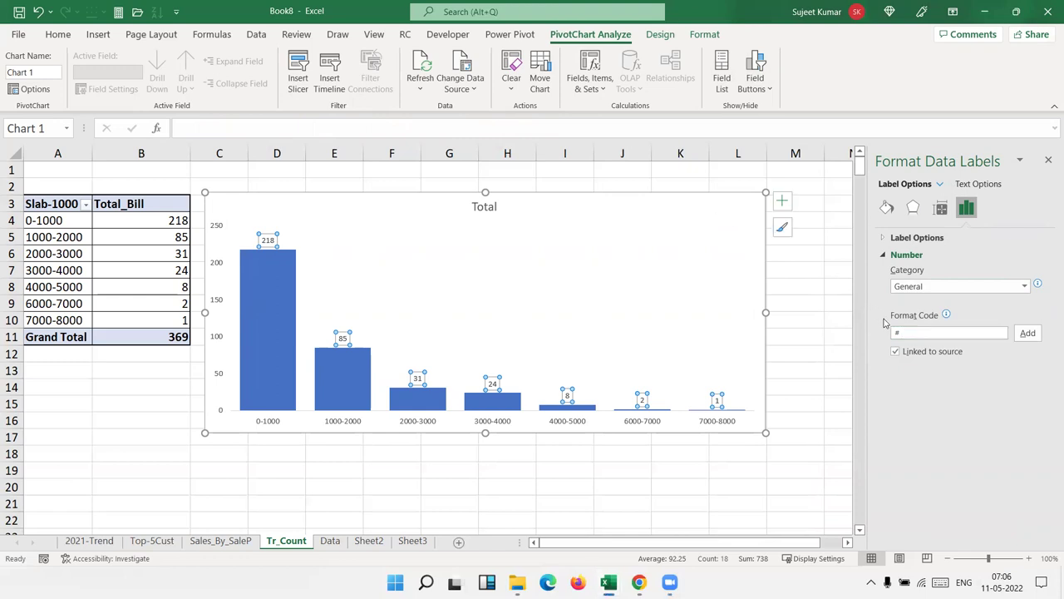
click(909, 331)
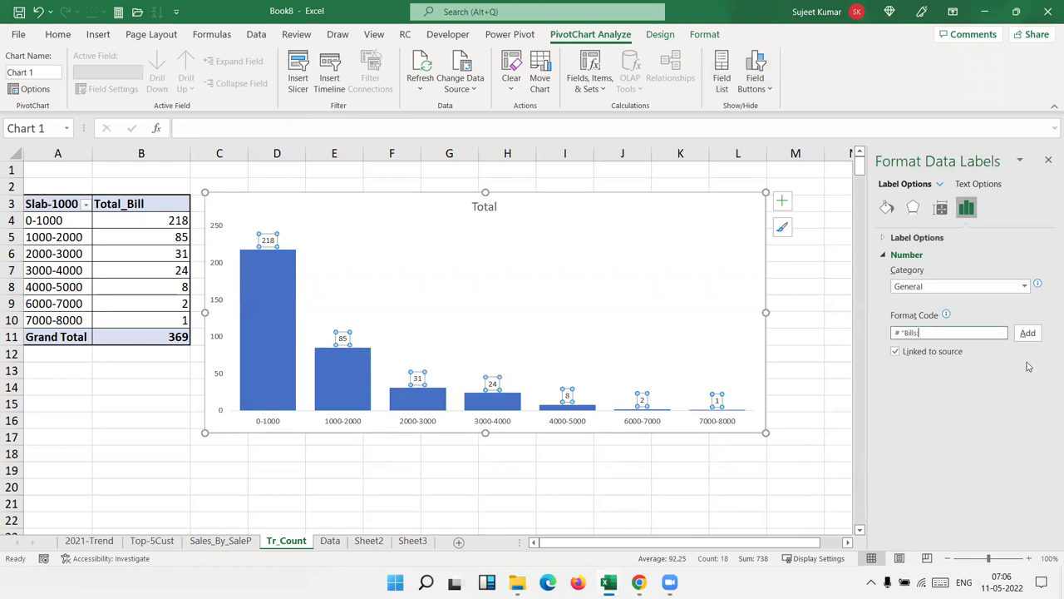
click(1028, 335)
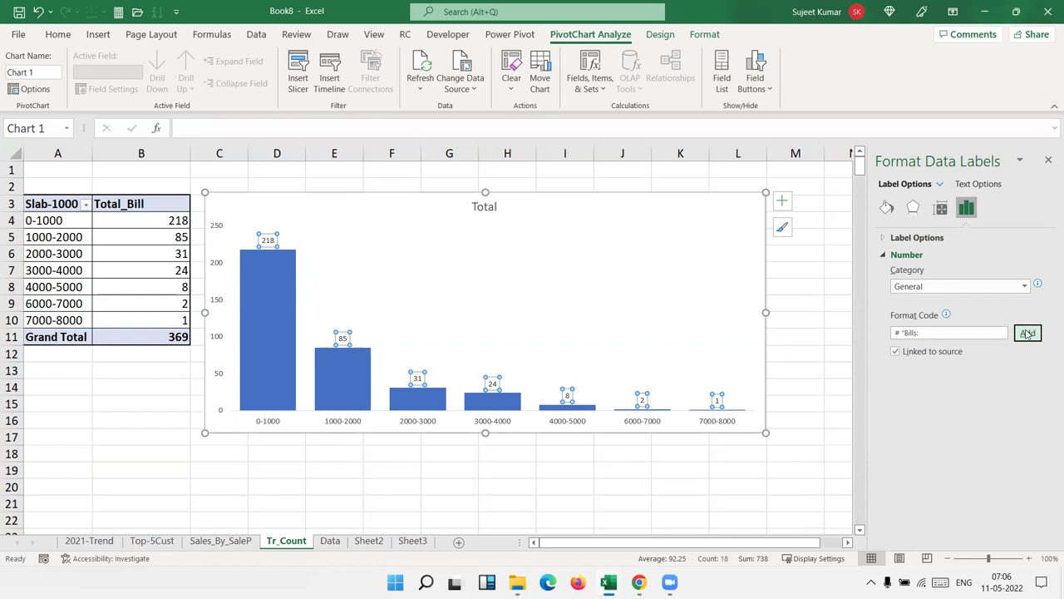
click(943, 331)
text(")
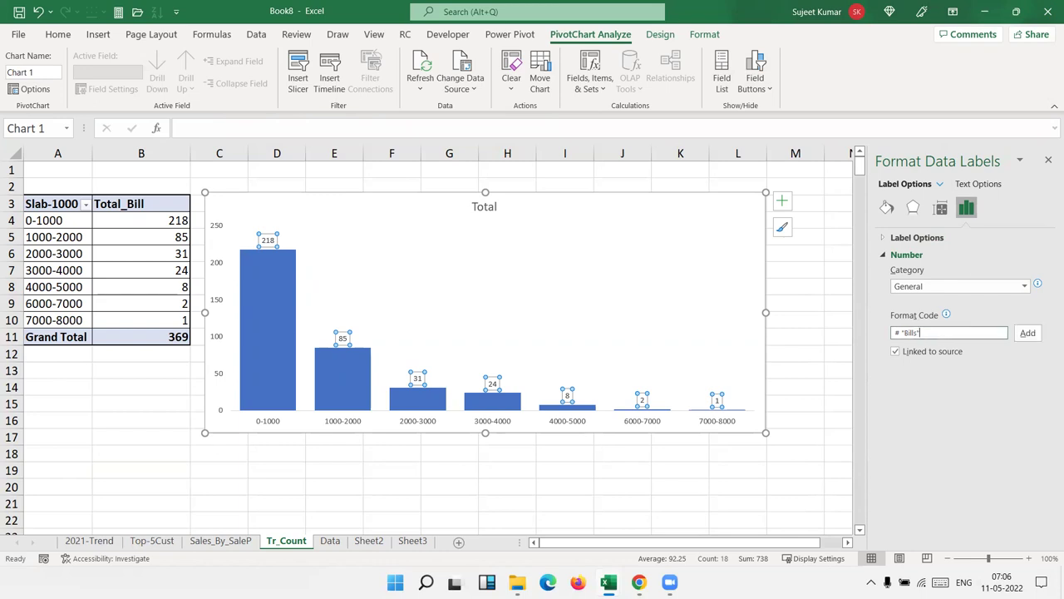
click(1028, 333)
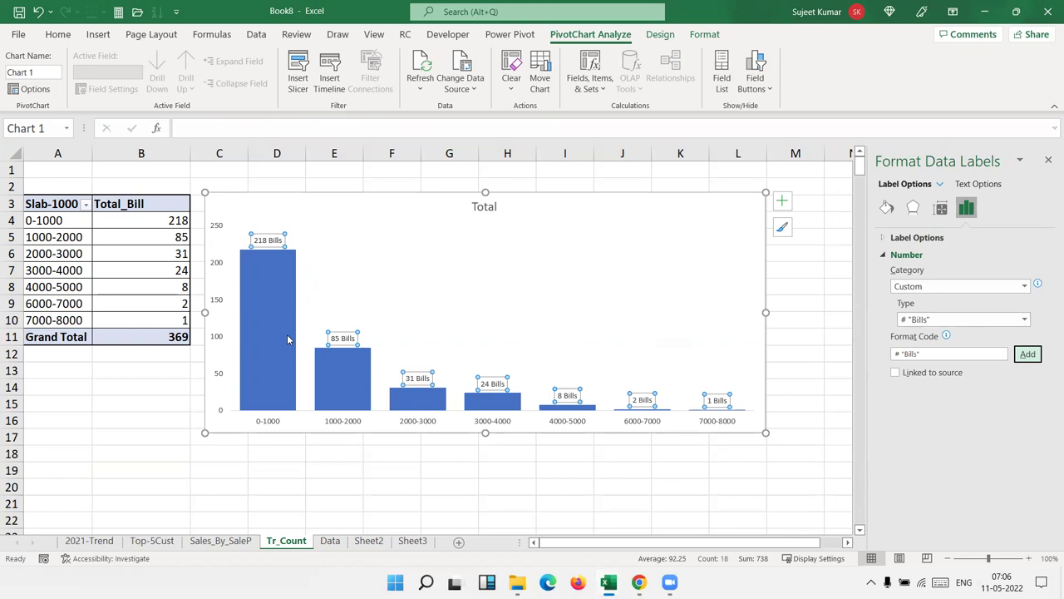
click(249, 333)
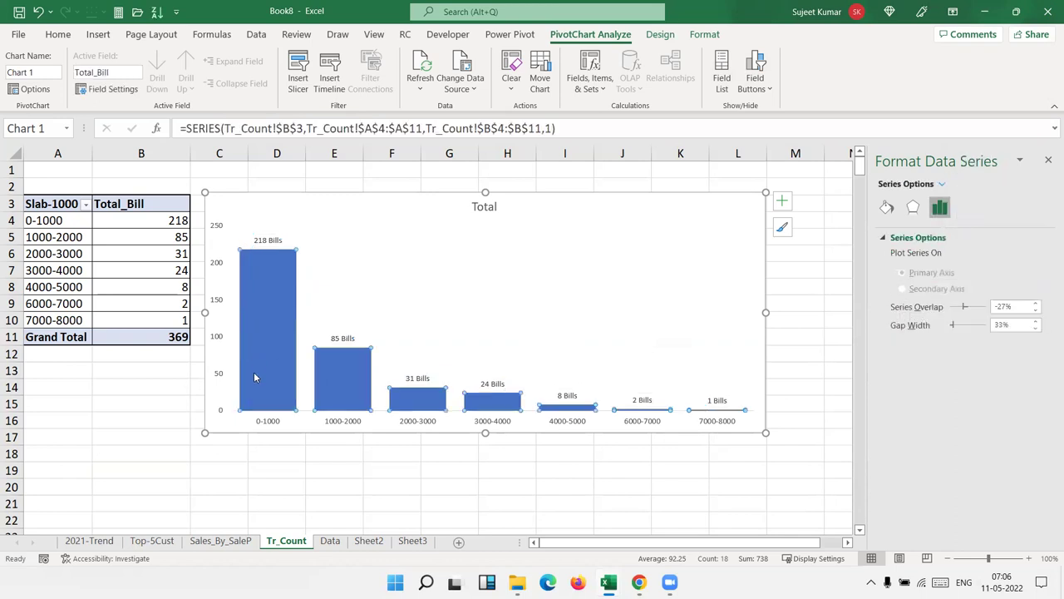
click(485, 208)
Step: Replace the chart title Total with 'Transaction Count by Invoice Amt - 2021'
double_click(485, 210)
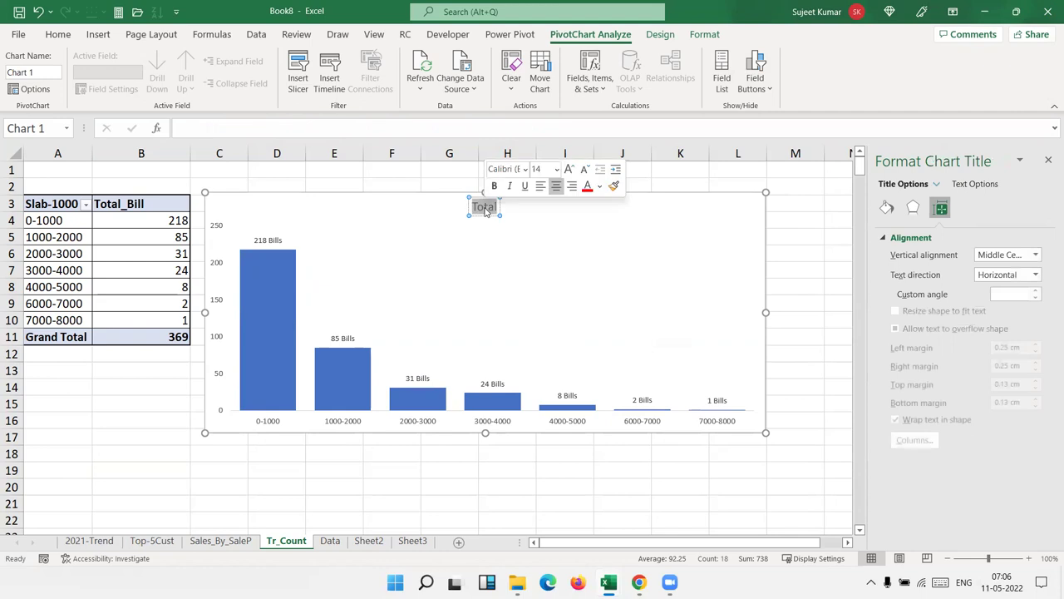
text(Tr)
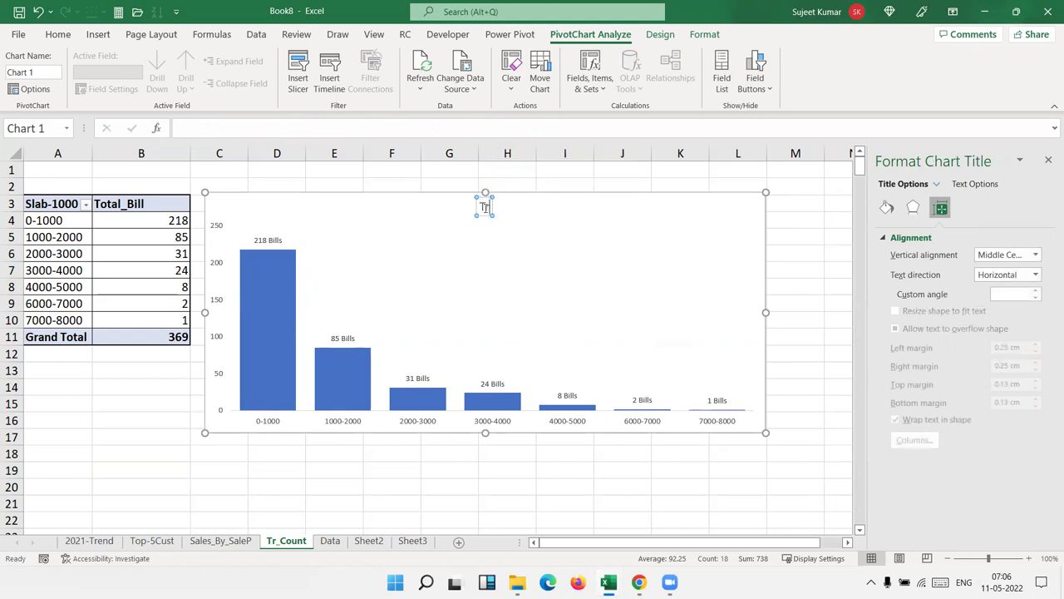
text(a)
text(in)
text(sa)
text(ction Count)
text( by)
text( I)
text(n)
text(v)
text(oi)
text(c)
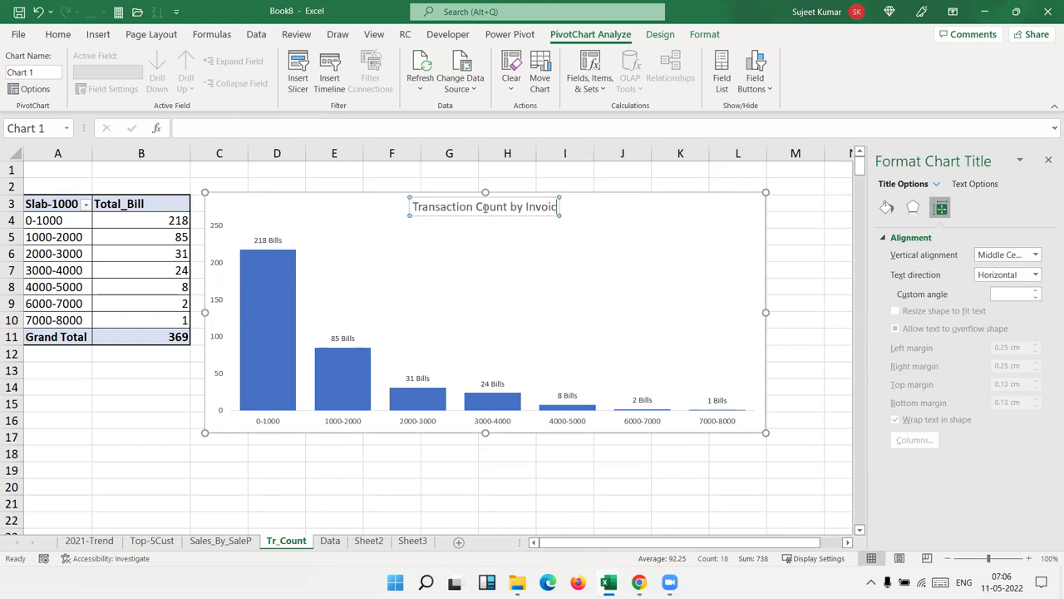
text(e Amt - 2021)
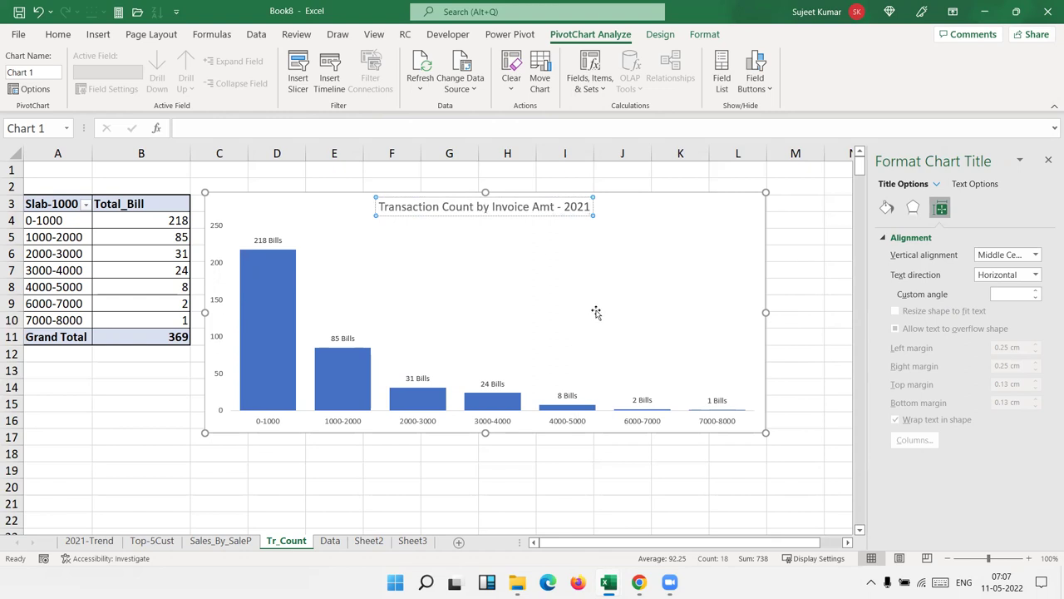
click(596, 295)
Step: Hide columns M through the last column of the sheet
click(1048, 160)
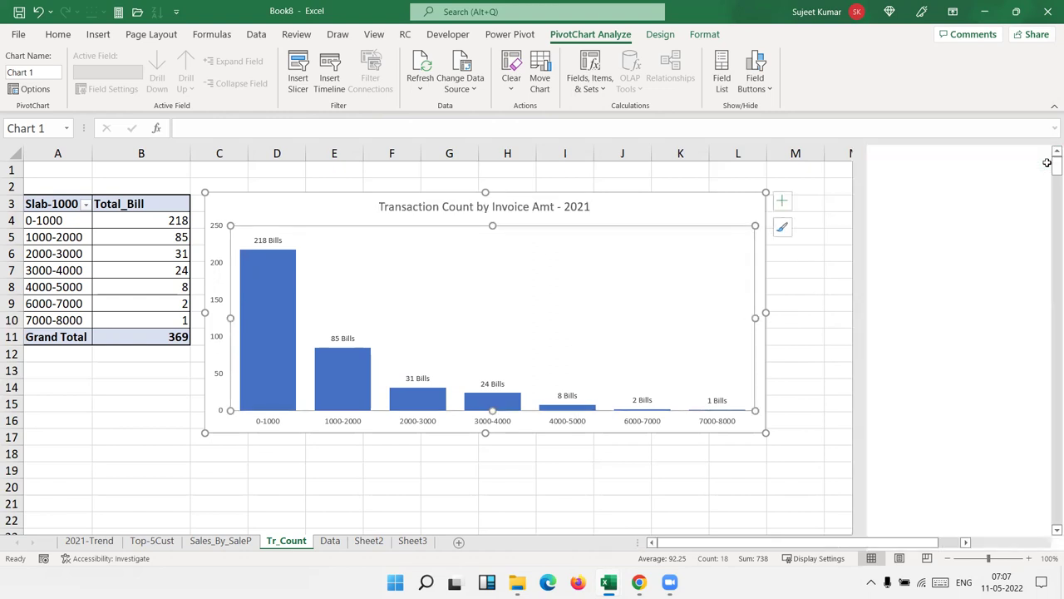
click(813, 153)
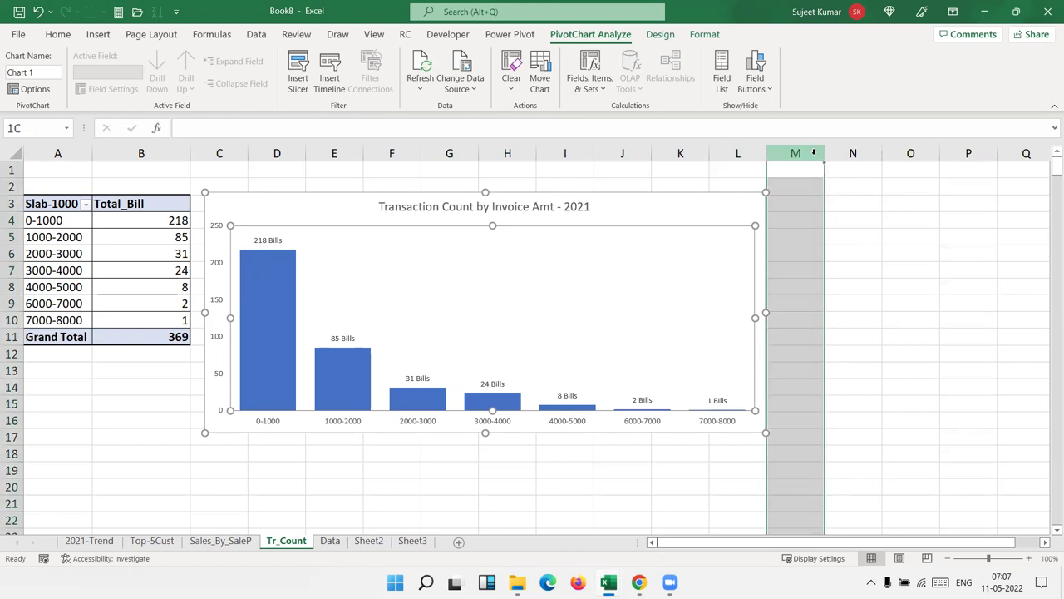
key(ctrl+shift+Right)
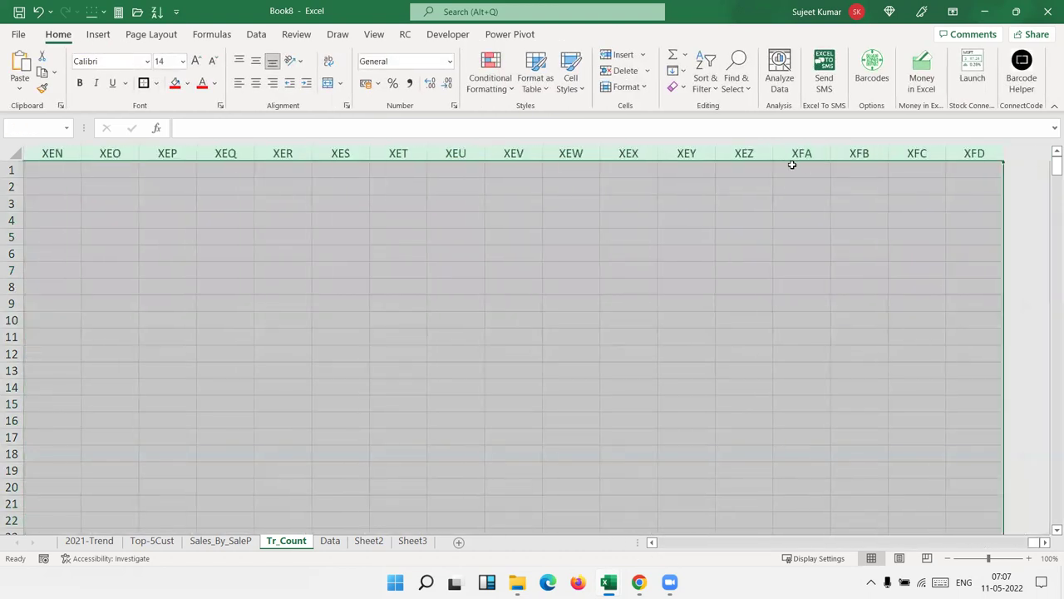
right_click(769, 156)
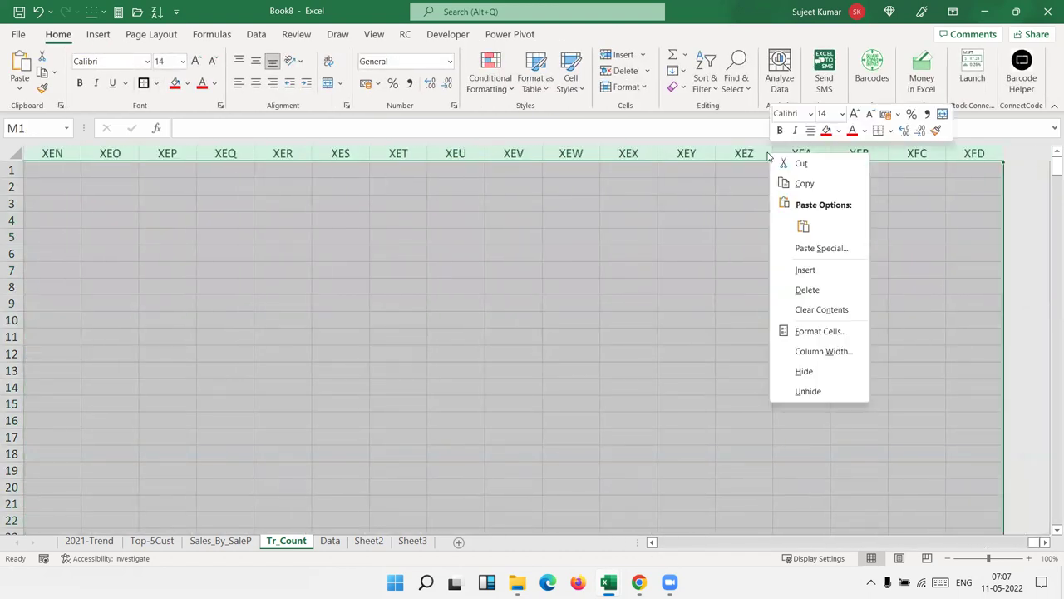
click(804, 371)
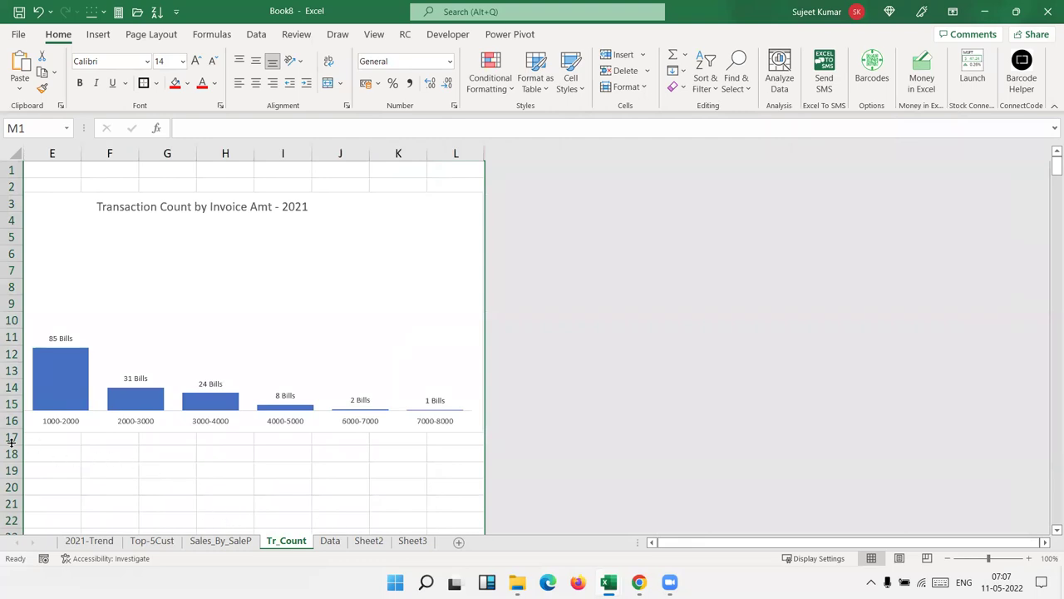
Step: Hide row 17 through the last row of the sheet
click(9, 437)
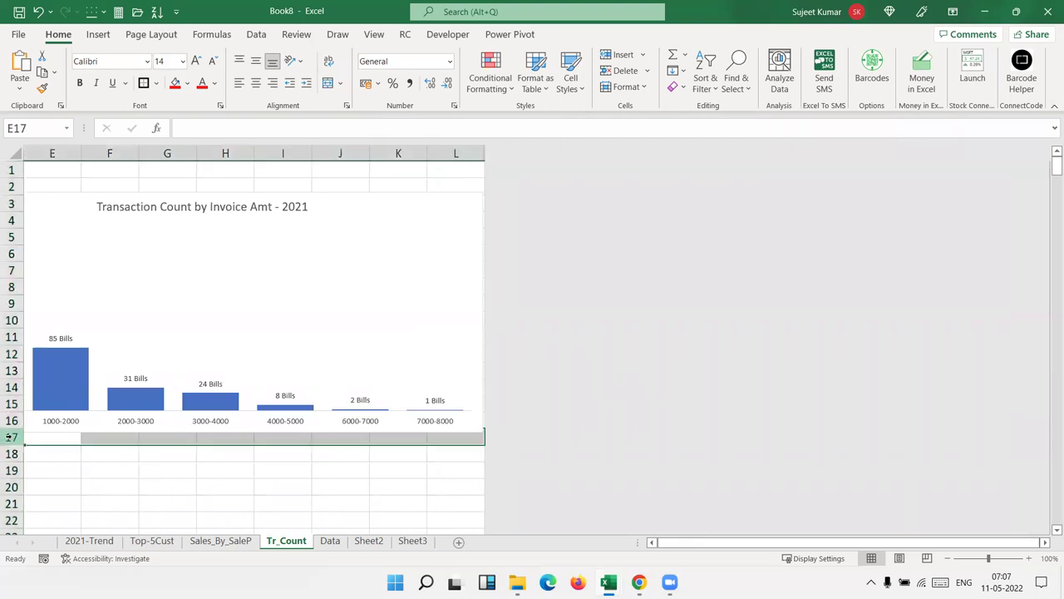
key(ctrl+shift+Down)
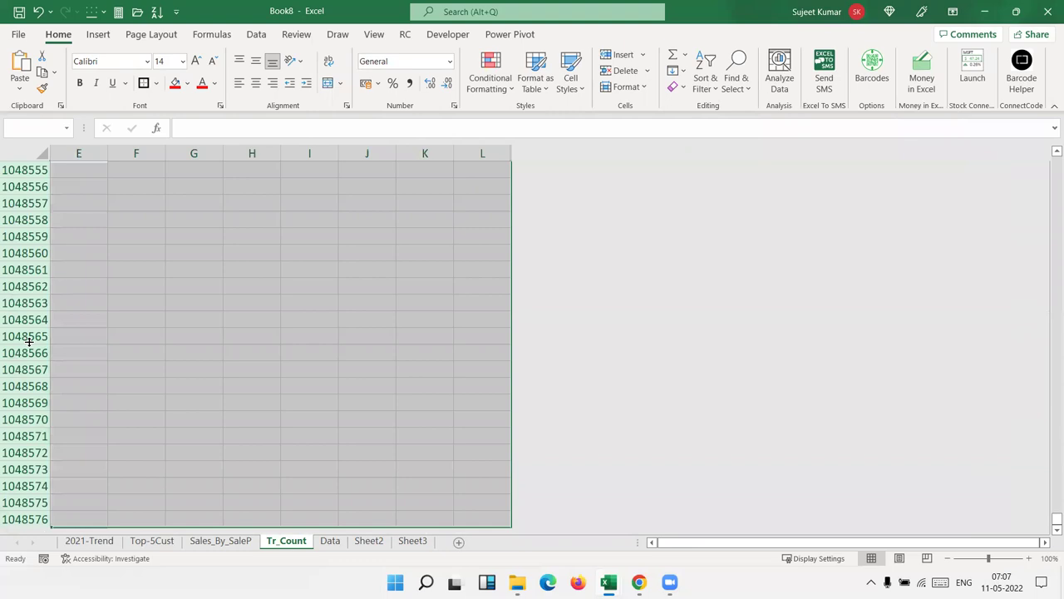
right_click(25, 343)
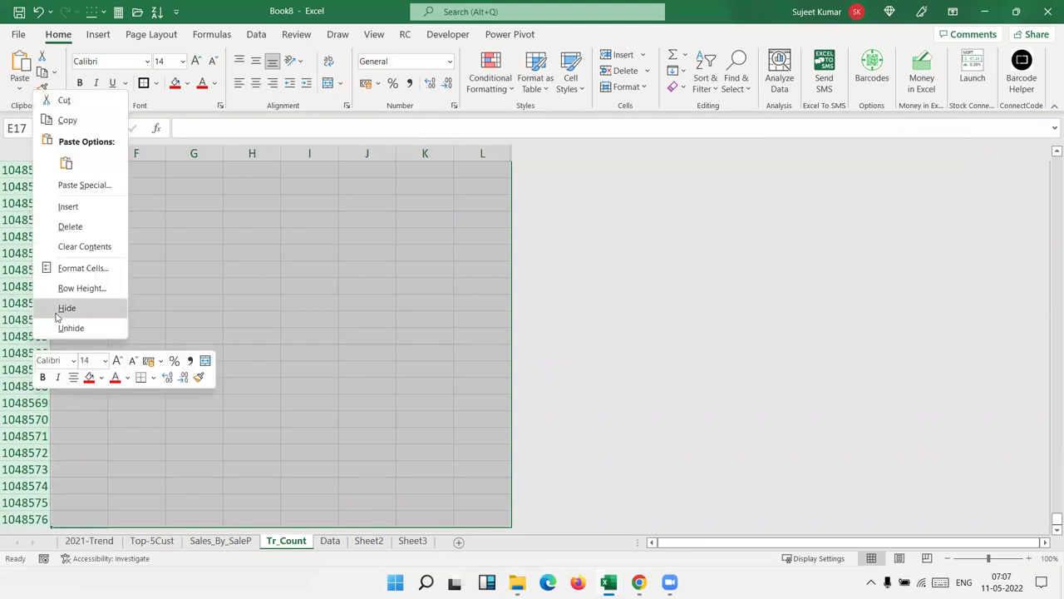
click(57, 307)
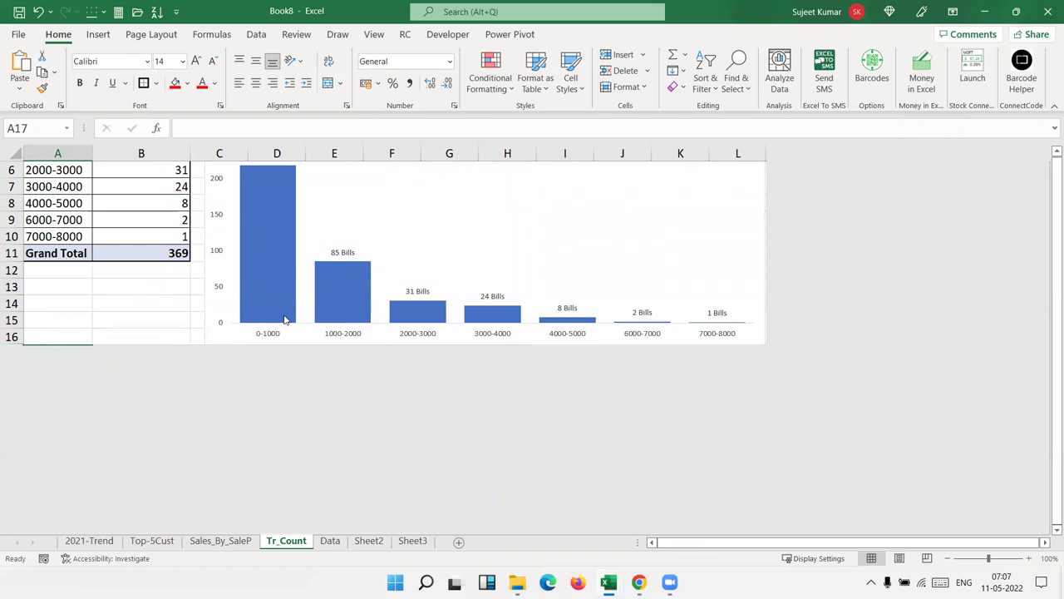
Step: Switch off Gridlines View for the Tr_Count sheet from Page Layout
scroll(287, 321, up, 2)
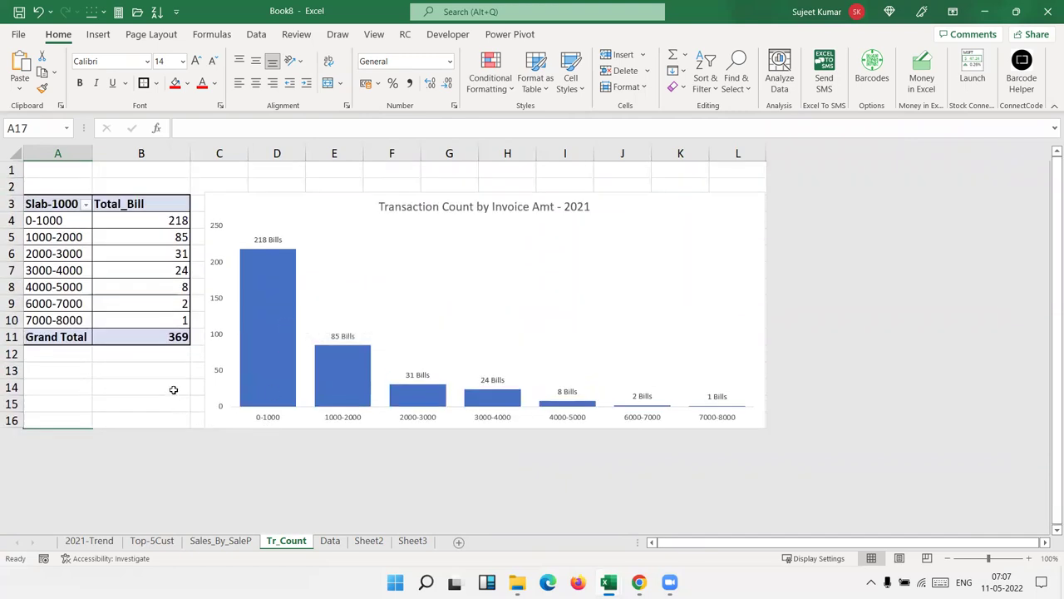
click(172, 388)
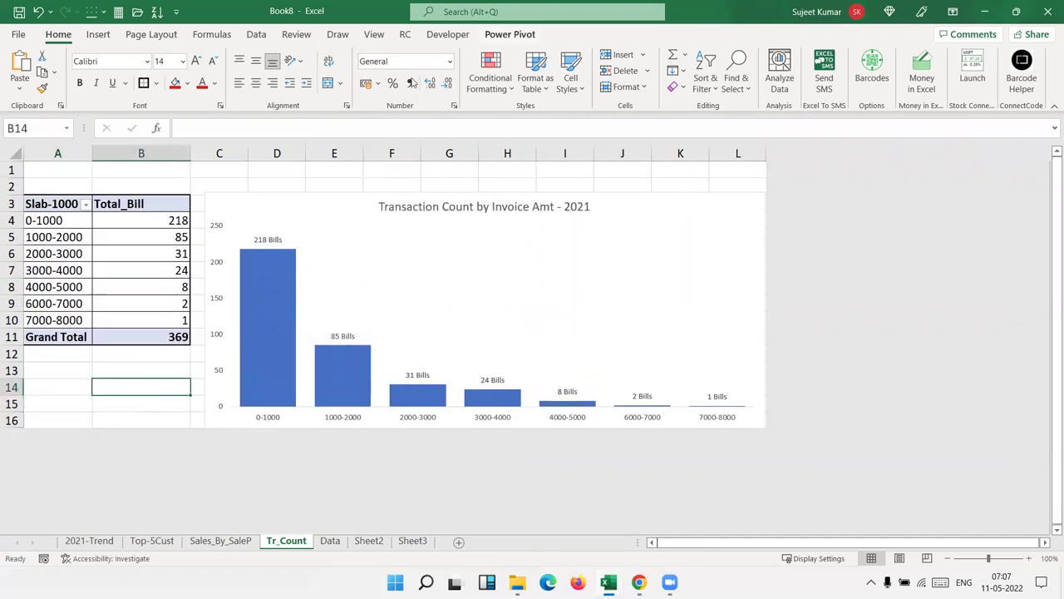
click(404, 35)
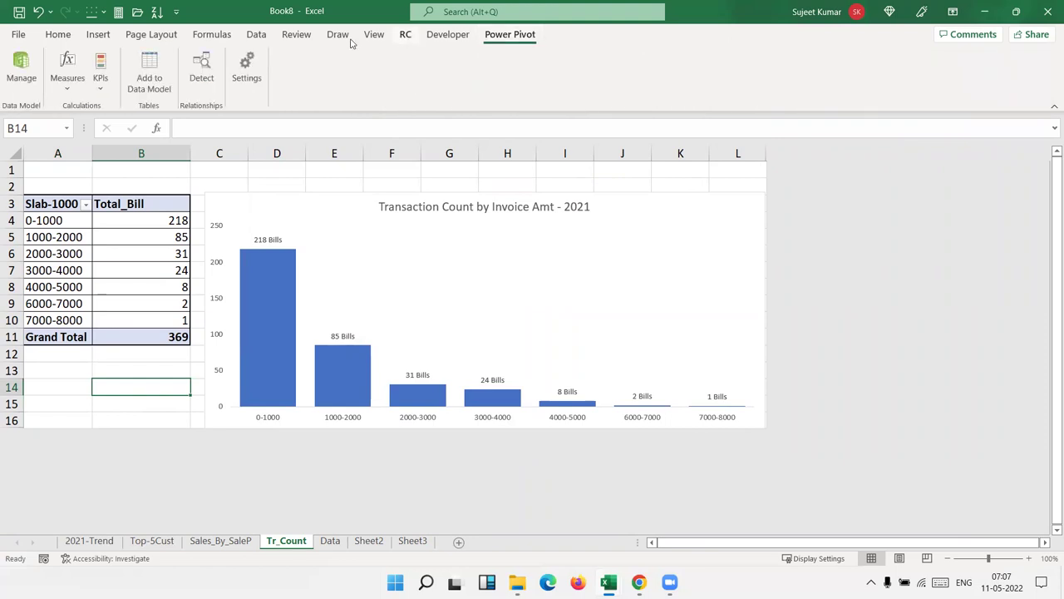
click(98, 35)
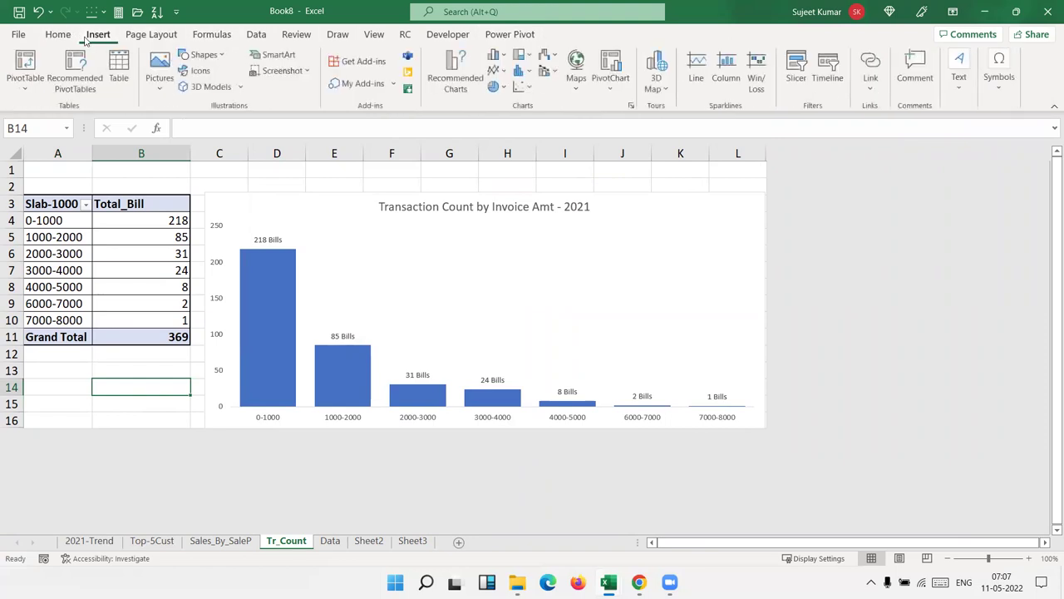
click(58, 34)
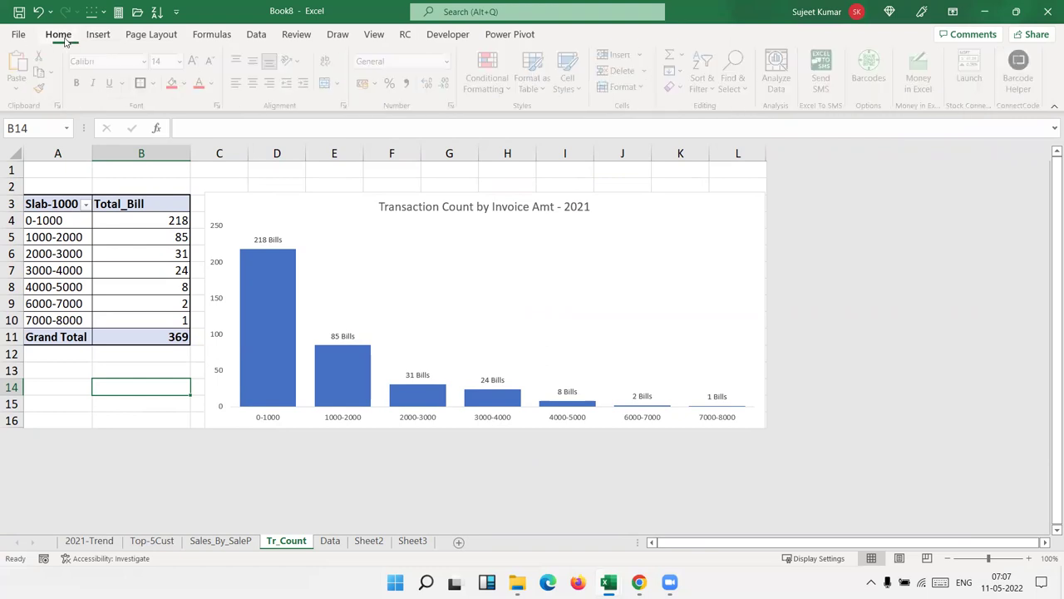
click(167, 36)
click(468, 73)
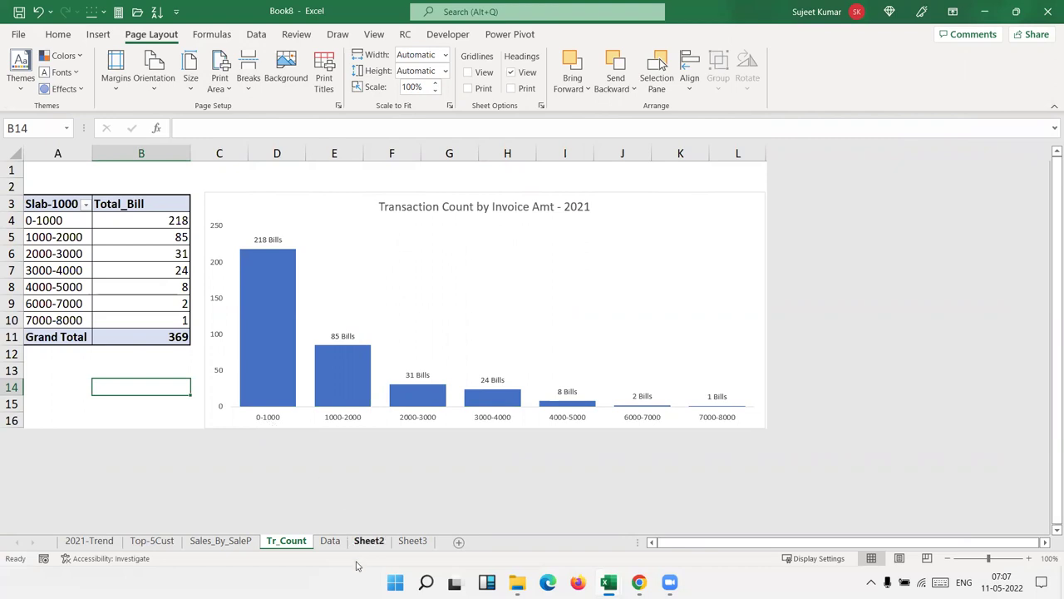
Step: Insert a pivot table from Data!$A$1:$Z$370 onto a new worksheet
click(330, 541)
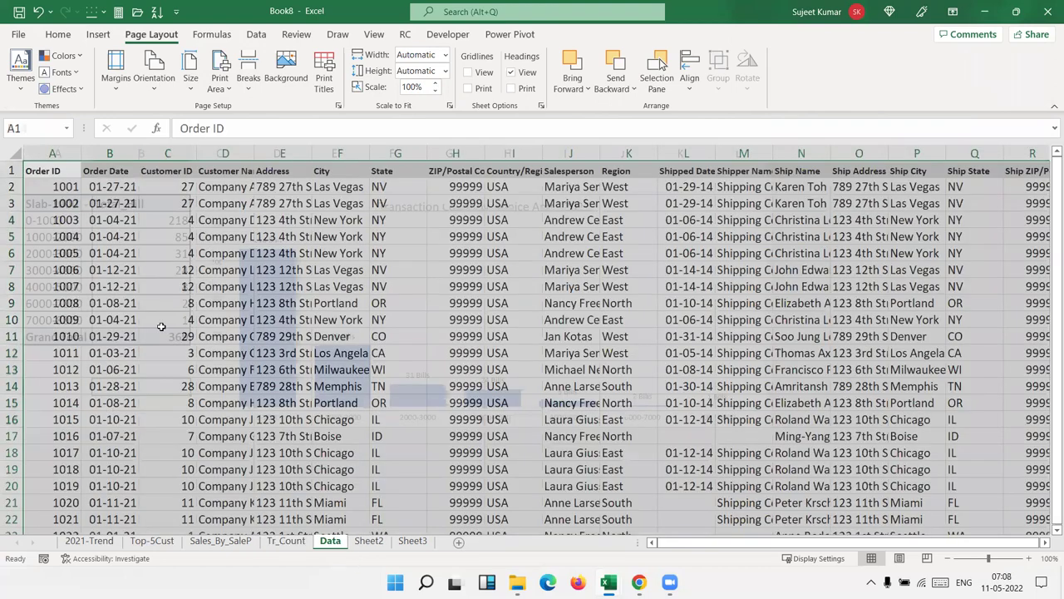
click(101, 34)
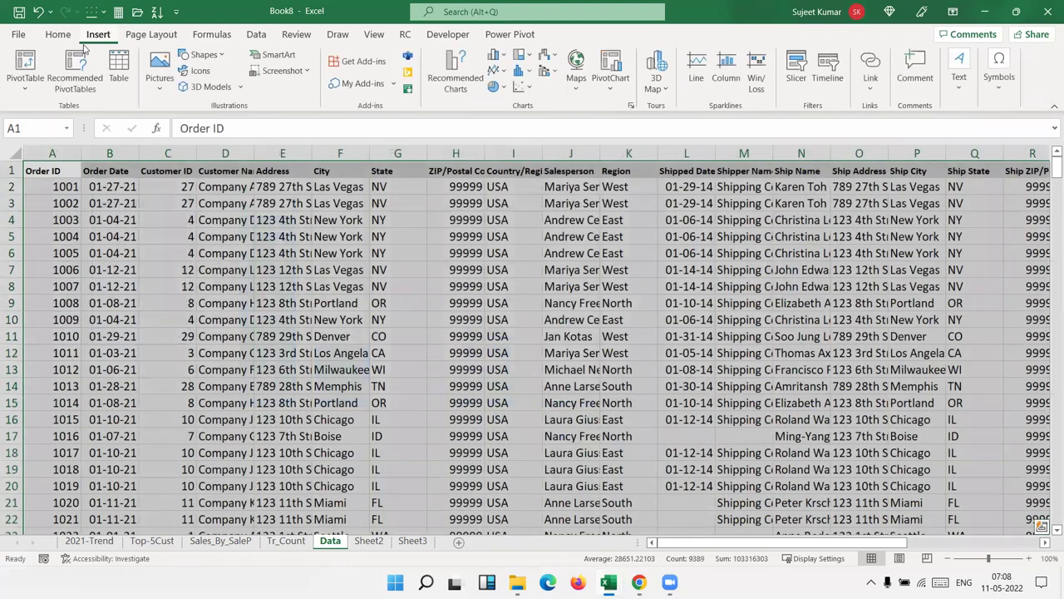
click(28, 58)
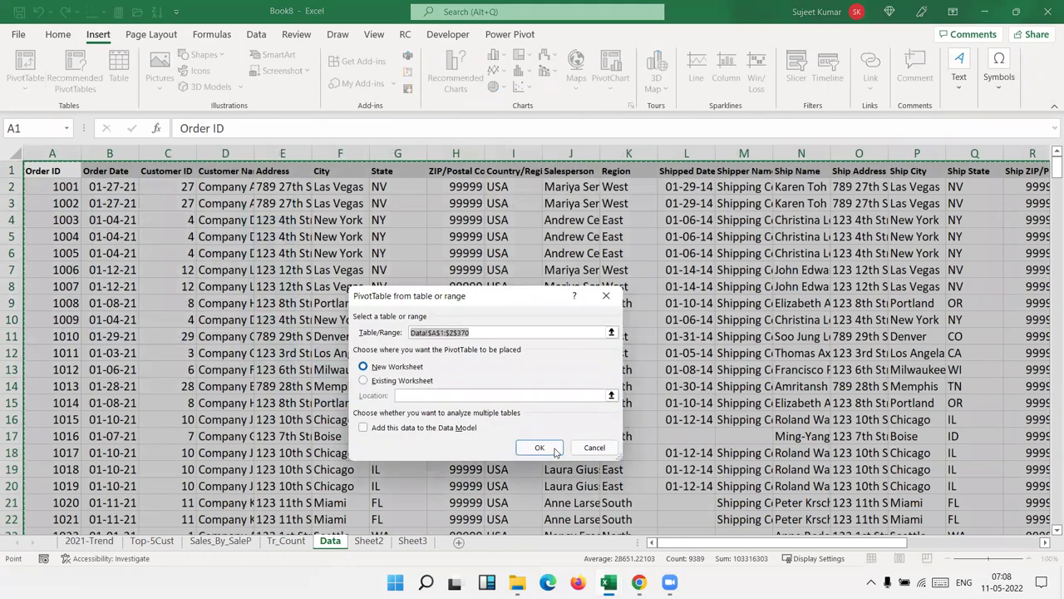
click(554, 450)
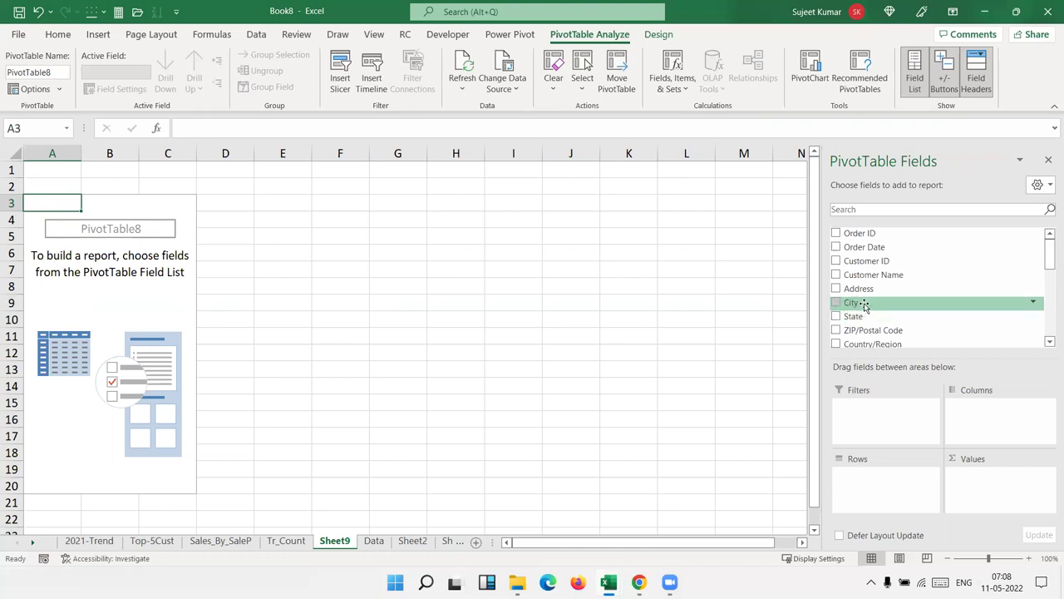
Step: Put Region in the pivot rows and Revenue in the values
scroll(903, 289, down, 5)
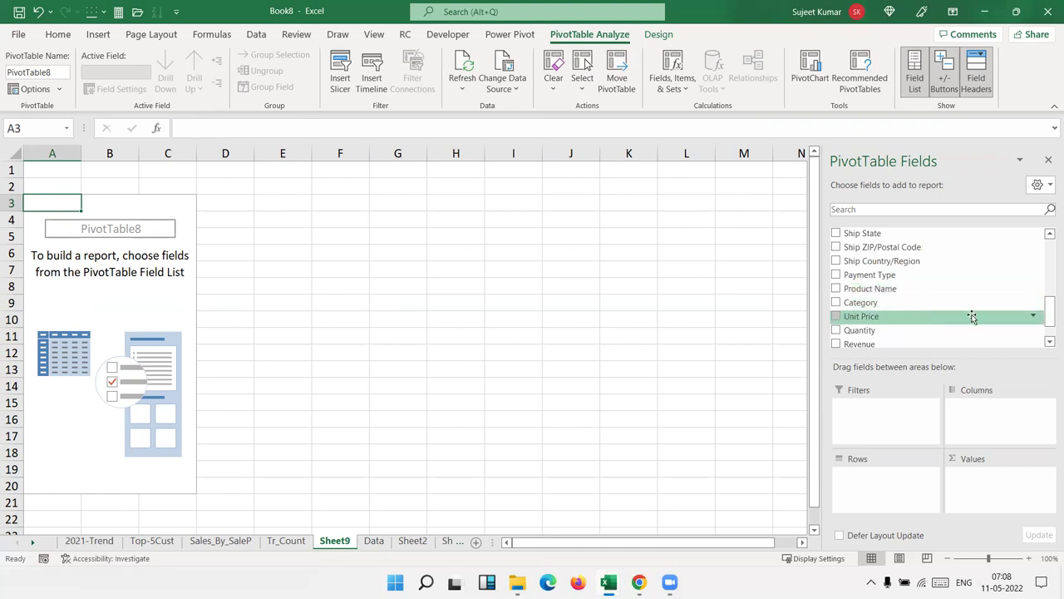
scroll(972, 315, down, 1)
scroll(972, 317, up, 3)
scroll(972, 318, up, 5)
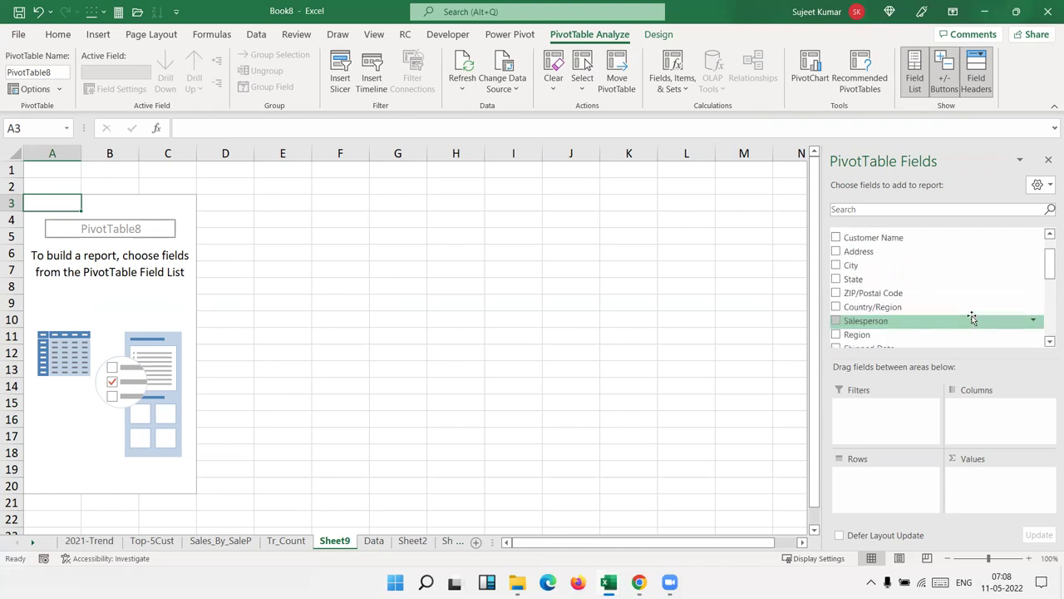
scroll(975, 295, up, 1)
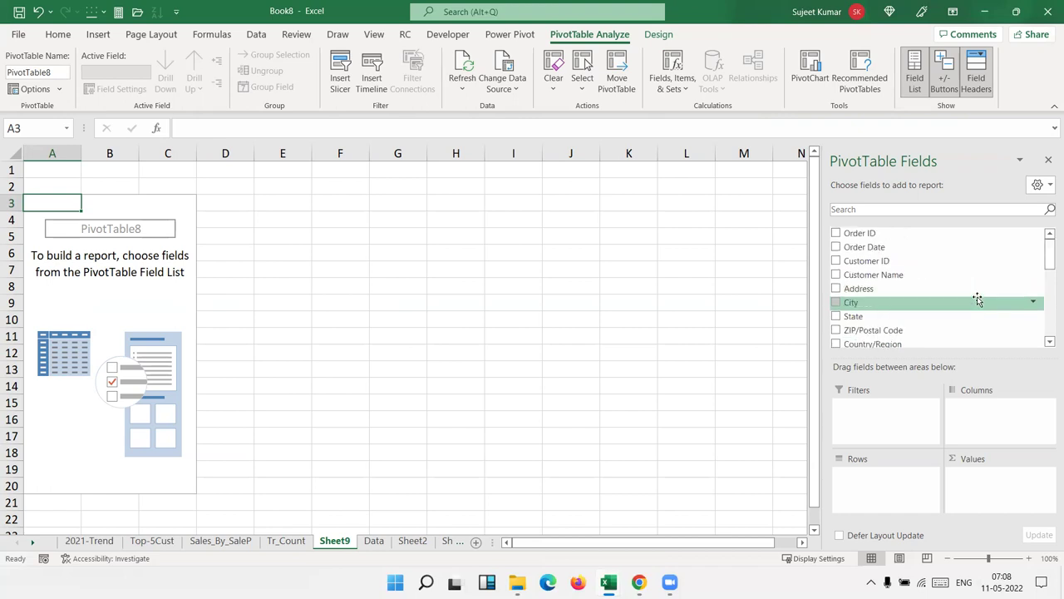
scroll(977, 300, down, 3)
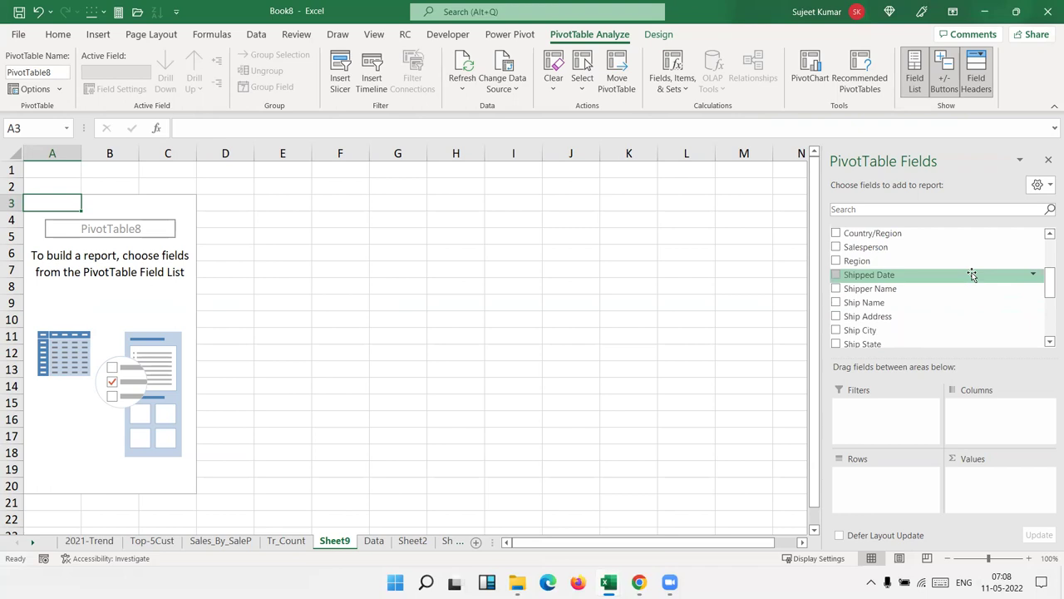
mouse_move(967, 264)
mouse_down()
mouse_move(907, 494)
mouse_move(893, 475)
mouse_up()
scroll(1015, 258, down, 5)
drag(977, 312, 997, 490)
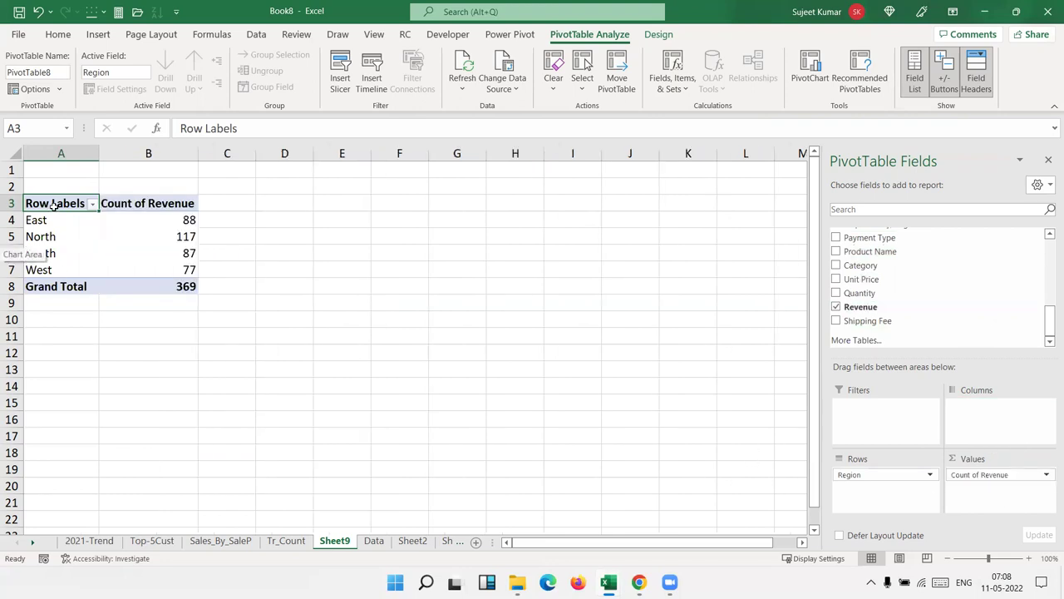
Step: Rename the pivot headers to Region and Amt
text(Region)
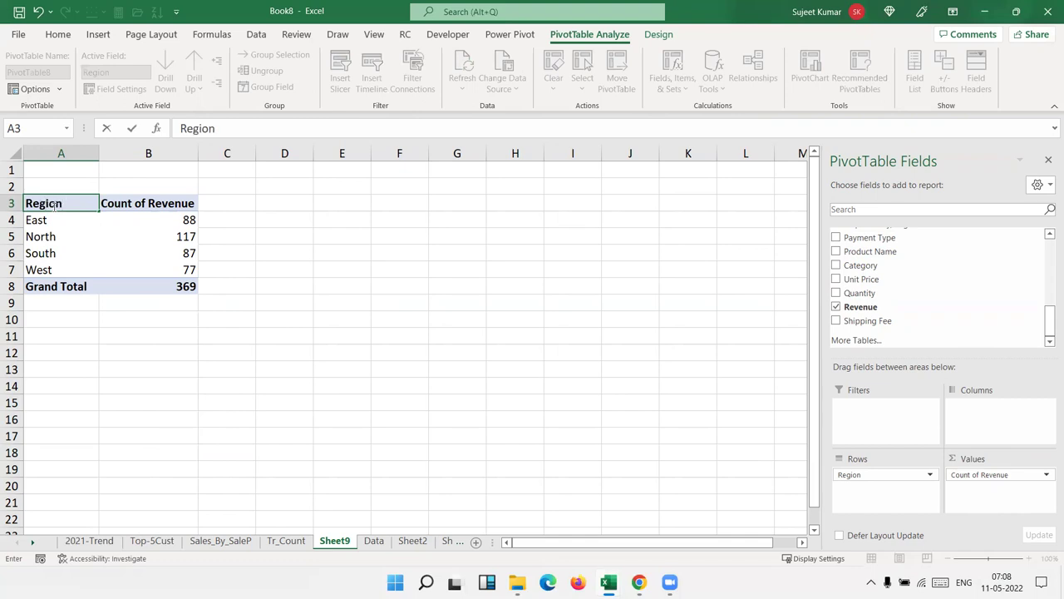
key(Return)
key(Up)
key(Right)
text(Amt)
key(Return)
Step: Sort the regions by Amt smallest to largest, then return to Tr_Count
key(Up)
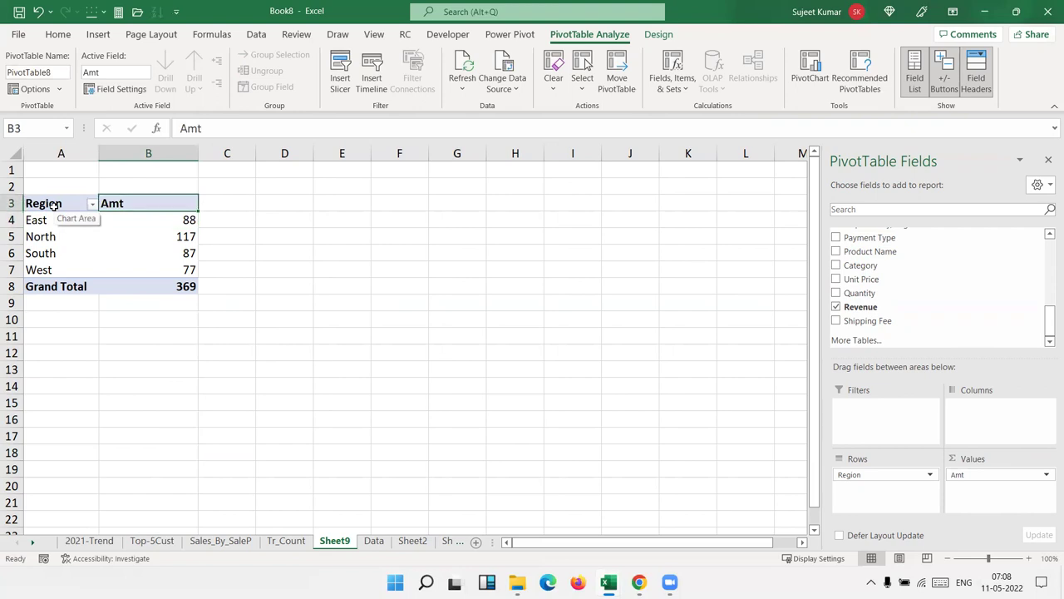
key(Left)
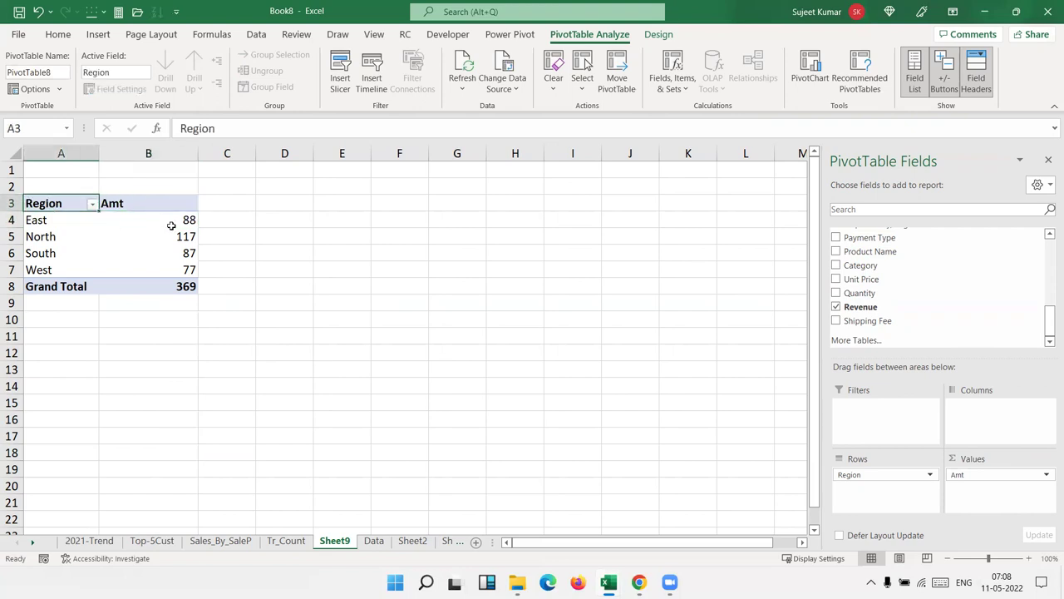
right_click(178, 221)
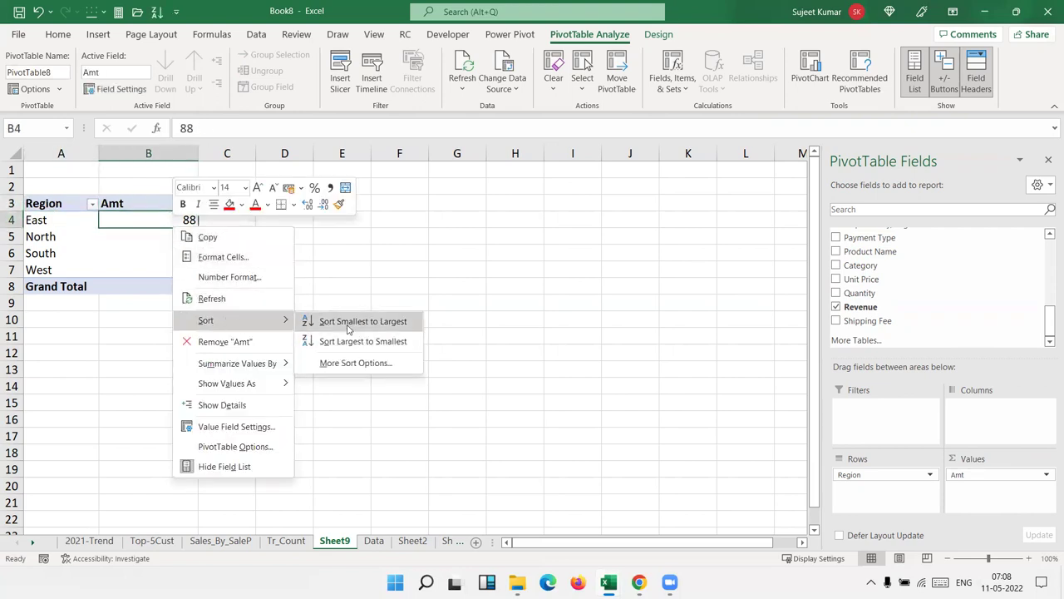
click(358, 321)
click(296, 542)
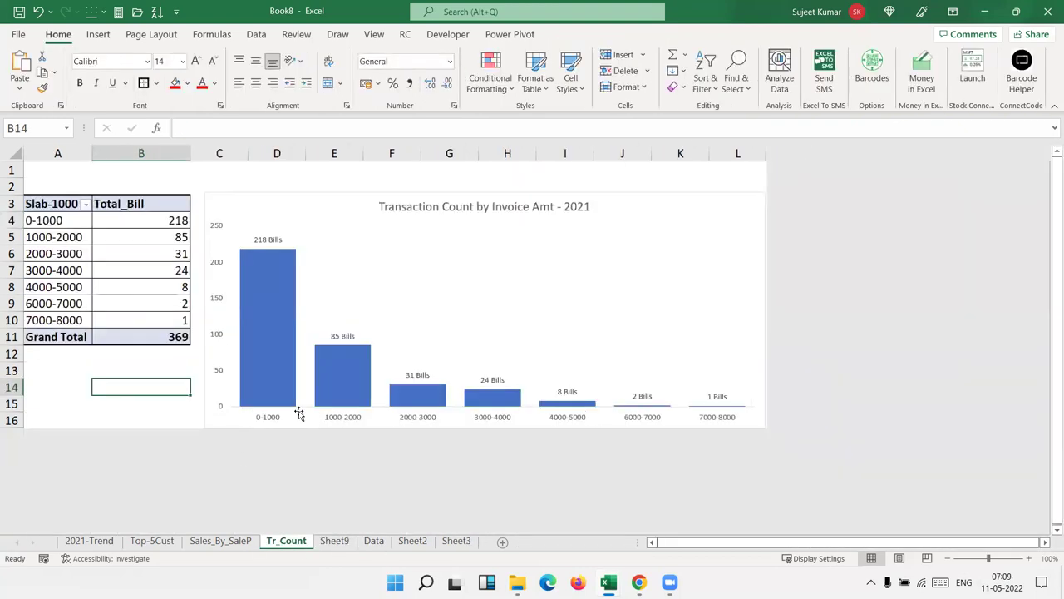
Step: Give the chart's horizontal axis a solid line, thickened to 3.25 pt
right_click(332, 420)
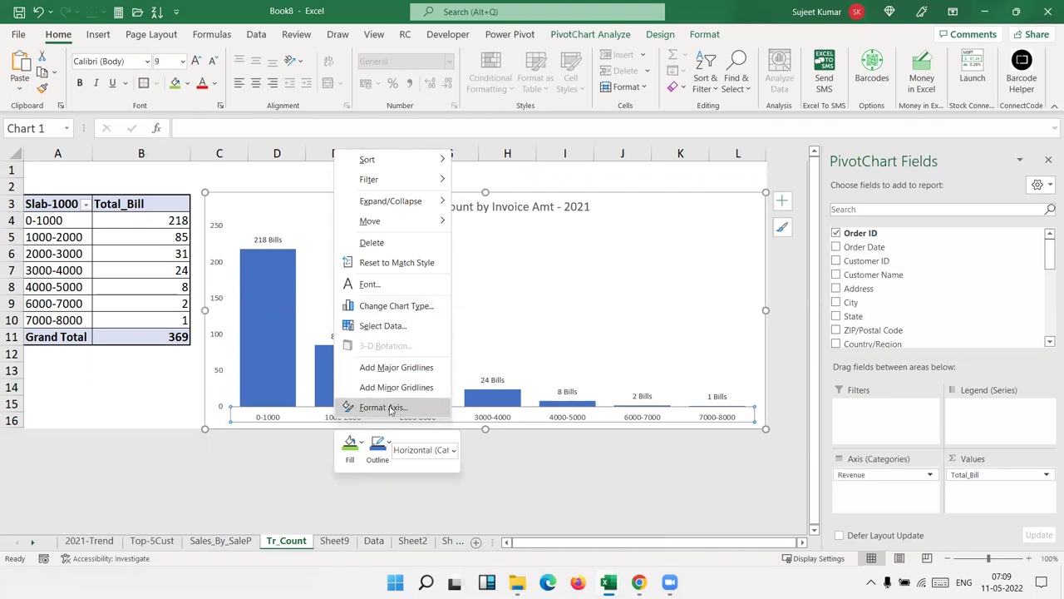
click(380, 407)
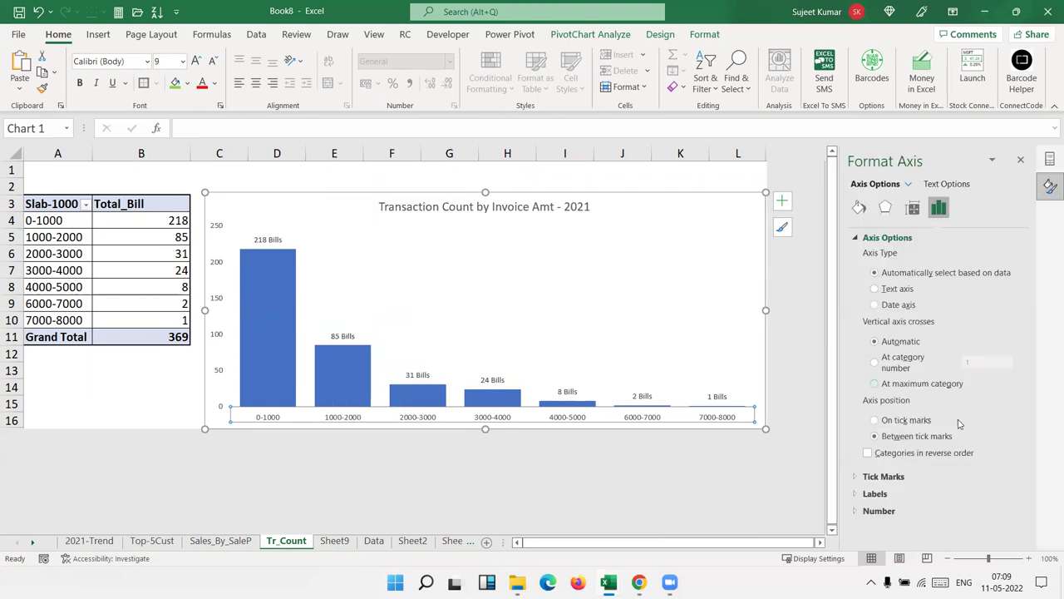
click(861, 237)
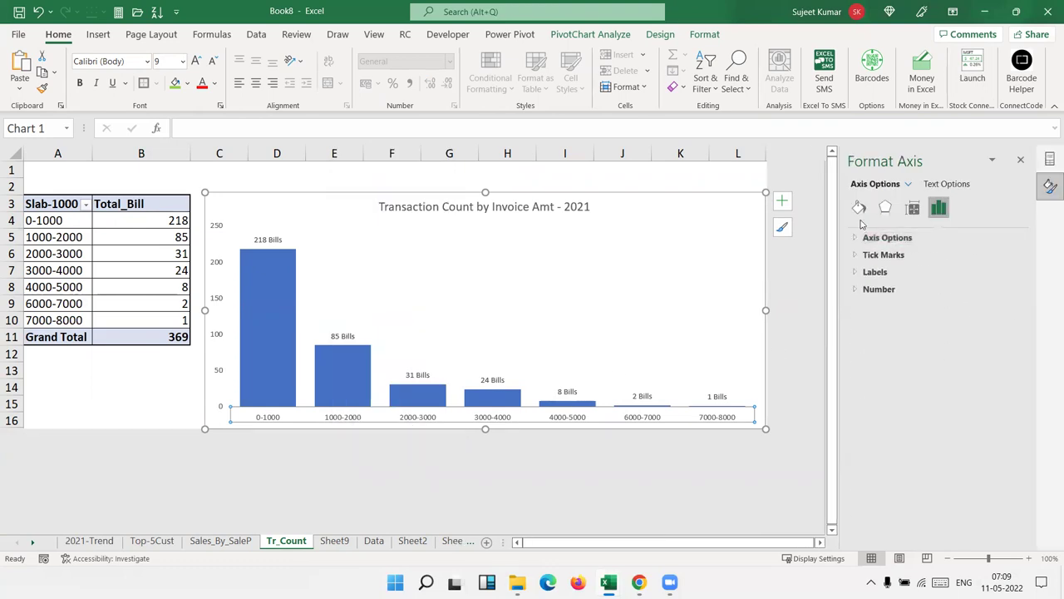
click(859, 207)
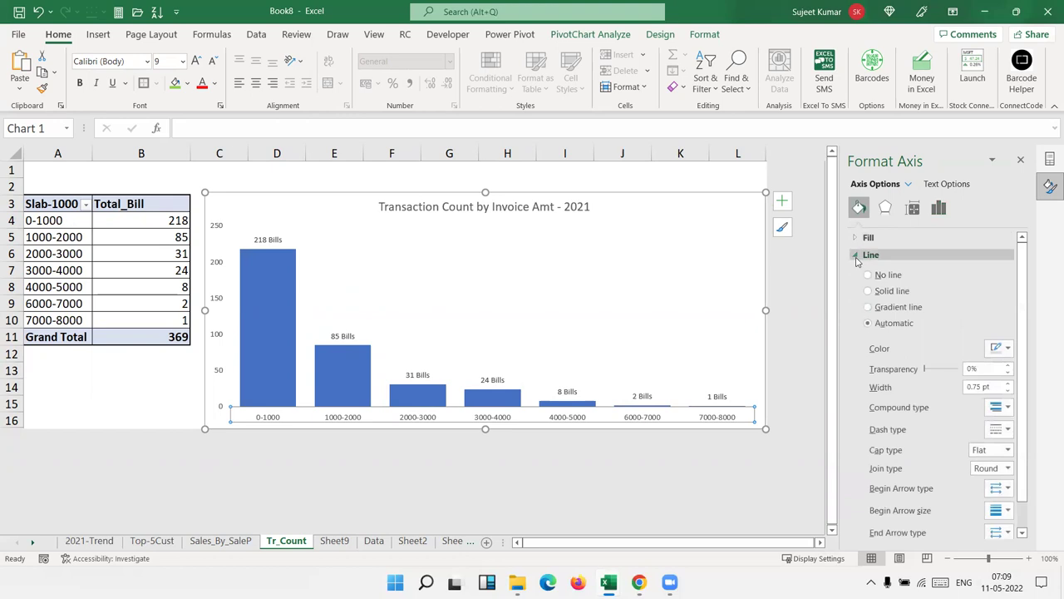
click(869, 254)
click(870, 255)
click(889, 291)
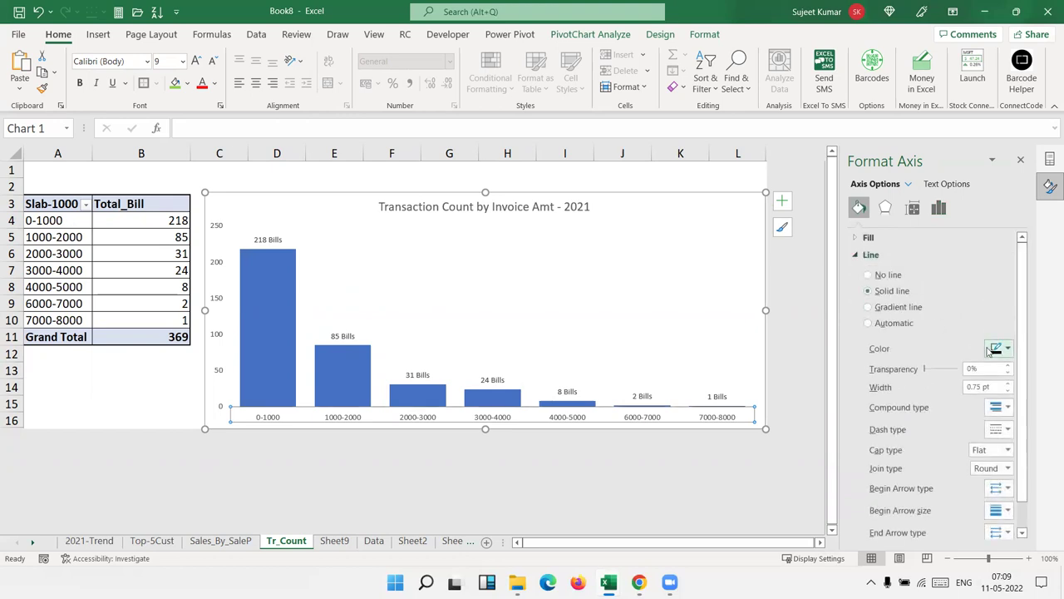
click(1008, 384)
click(1008, 384)
click(1009, 385)
click(1009, 384)
click(1009, 384)
click(1008, 384)
click(1009, 384)
click(1009, 384)
click(1009, 384)
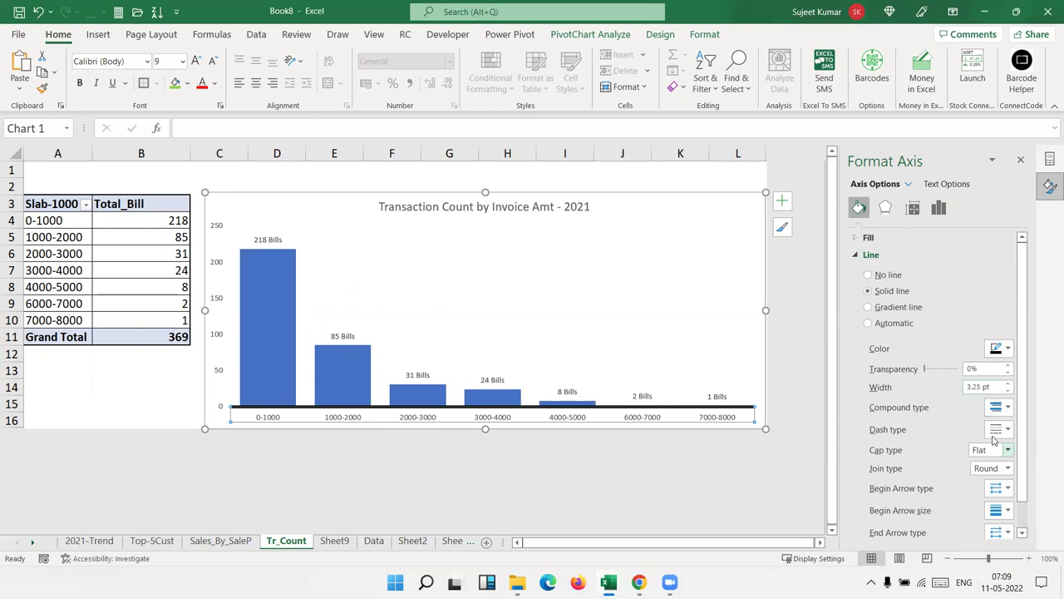
Step: Put an arrowhead on the axis's right end and no arrow on its left end
click(1004, 492)
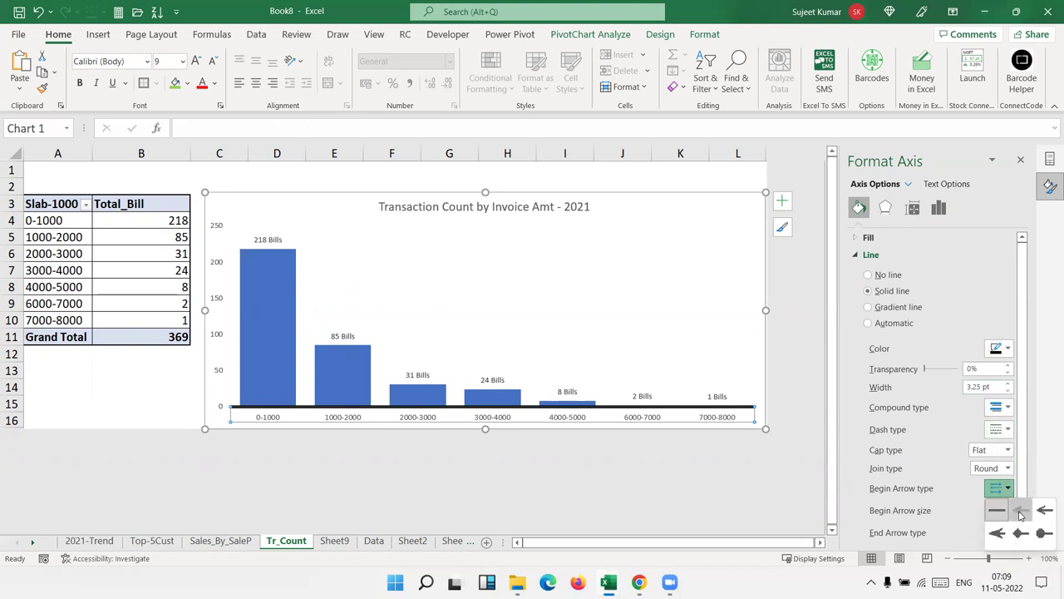
click(1021, 516)
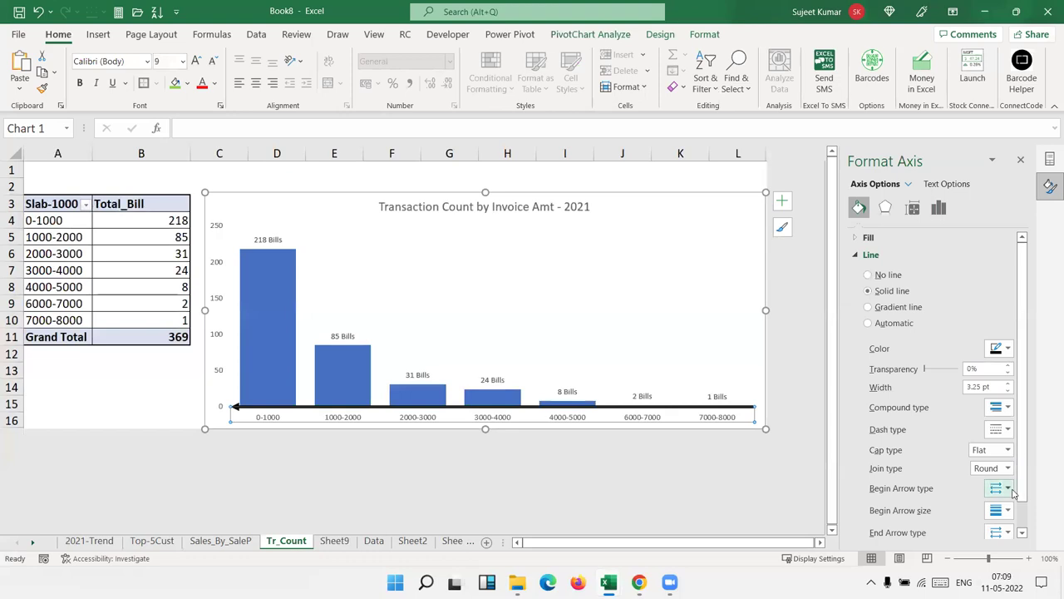
click(1007, 489)
click(1018, 509)
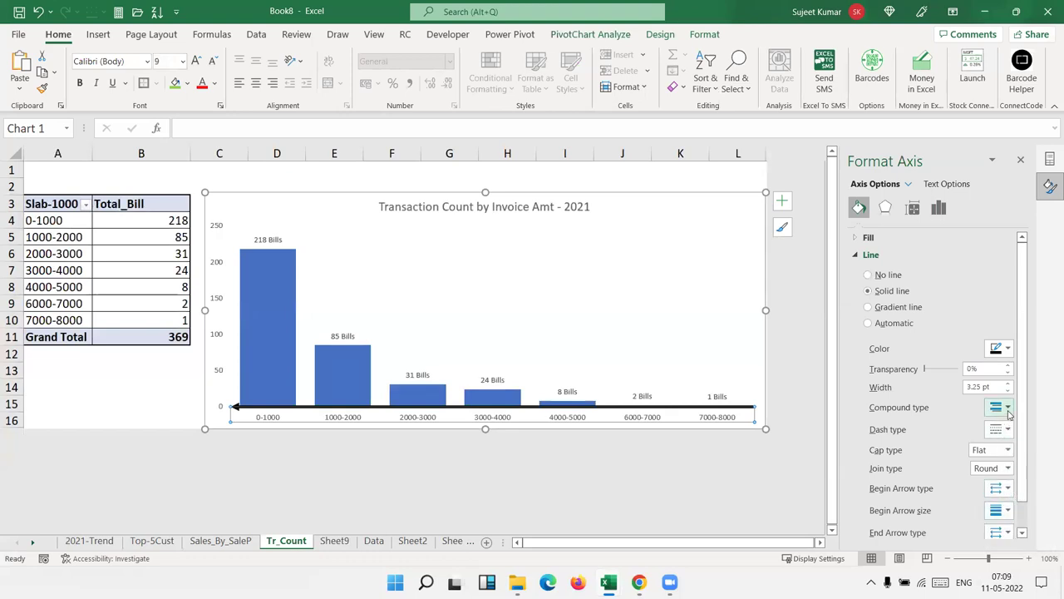
scroll(1006, 454, down, 1)
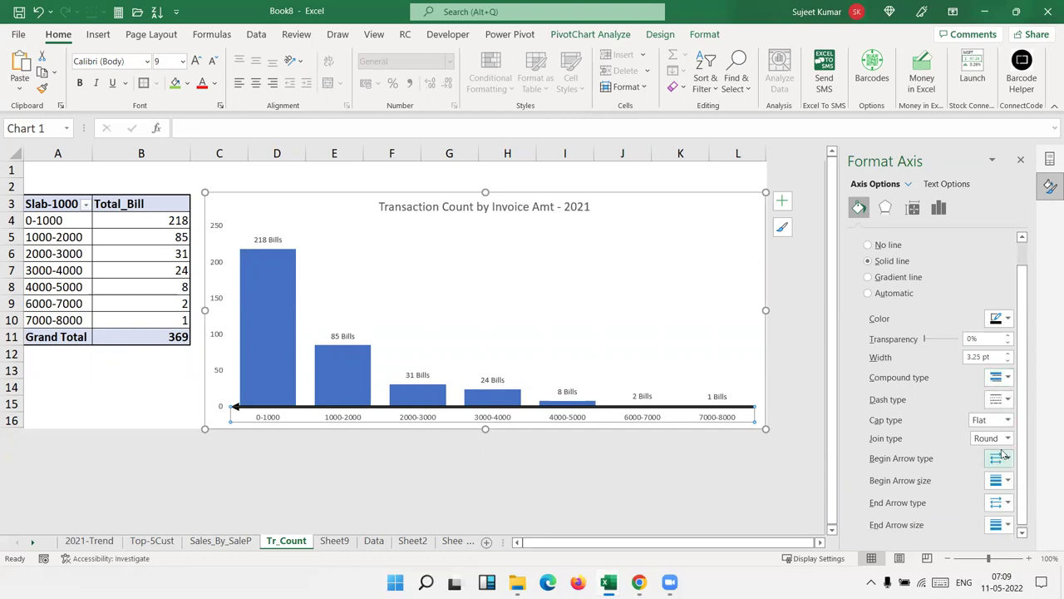
click(1004, 509)
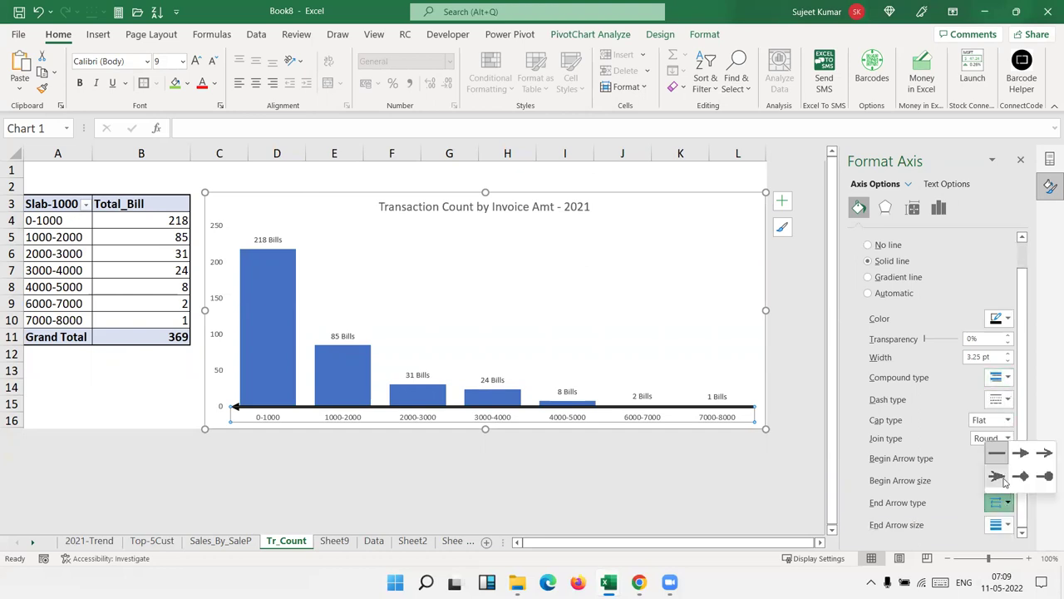
click(1004, 480)
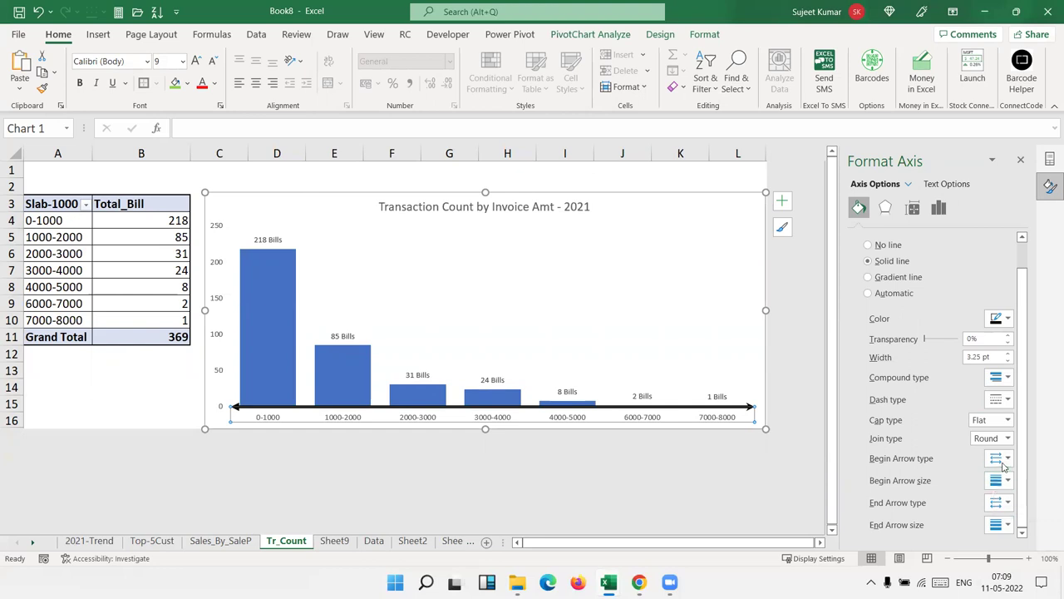
click(1005, 459)
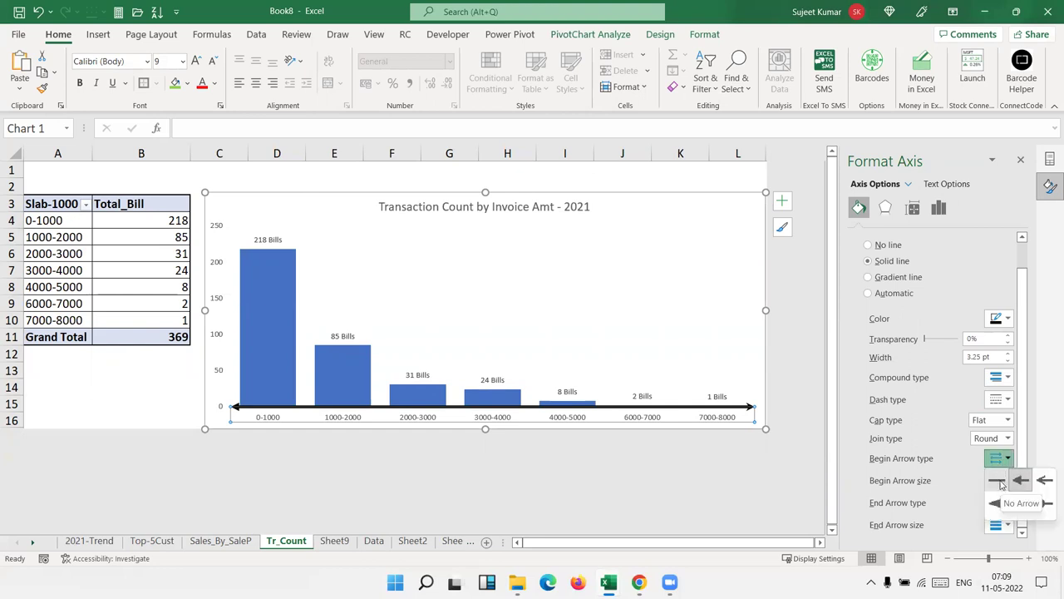
click(998, 482)
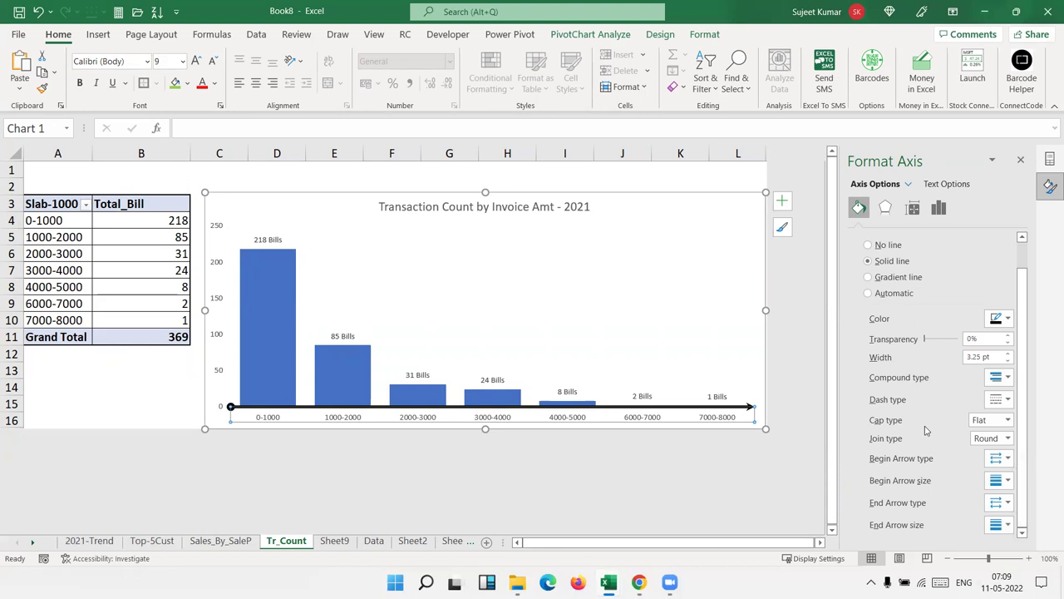
click(587, 335)
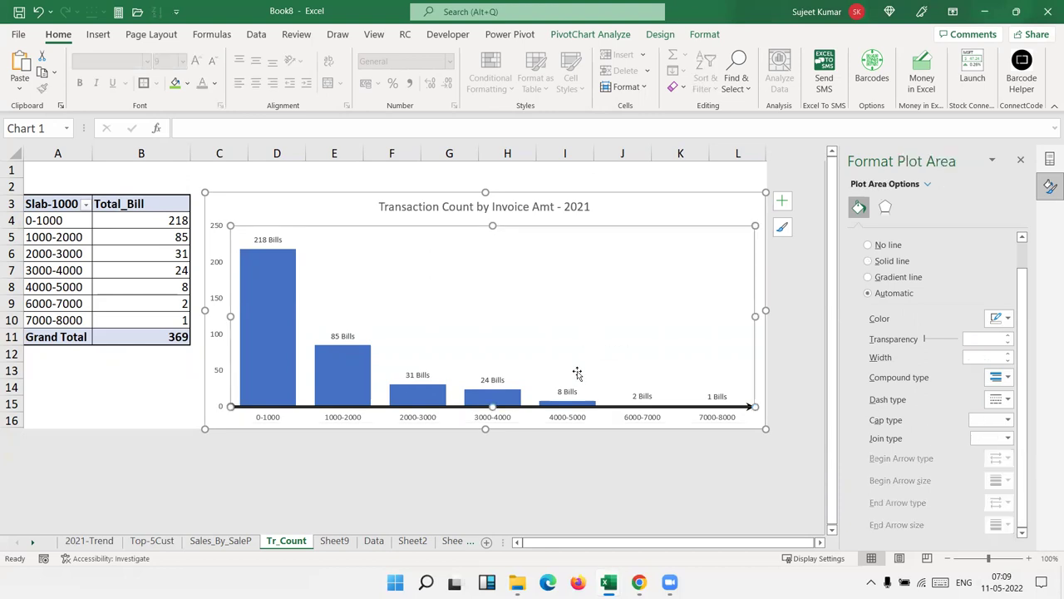
click(528, 423)
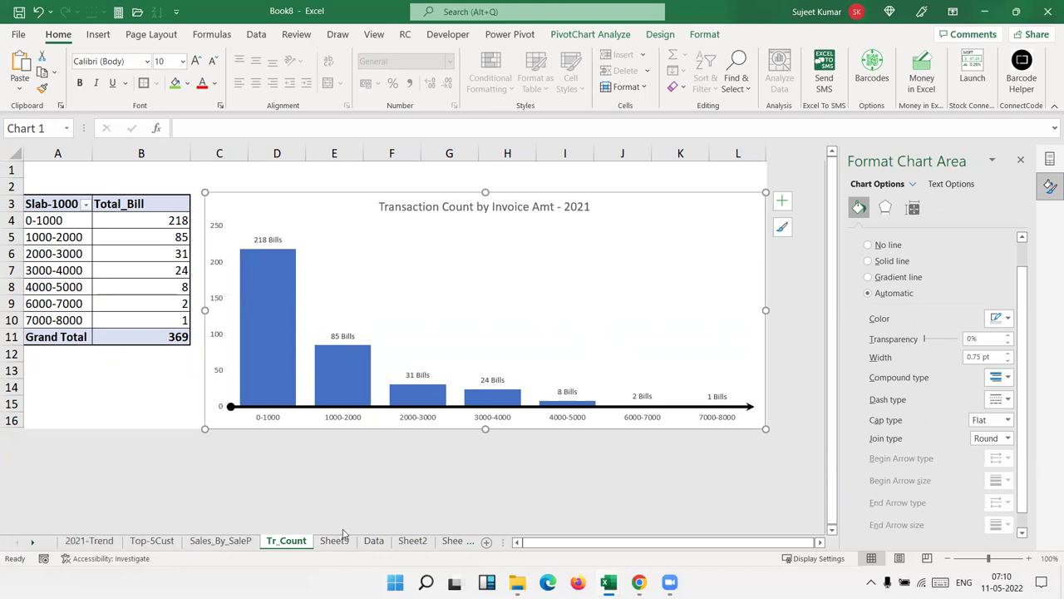
click(753, 408)
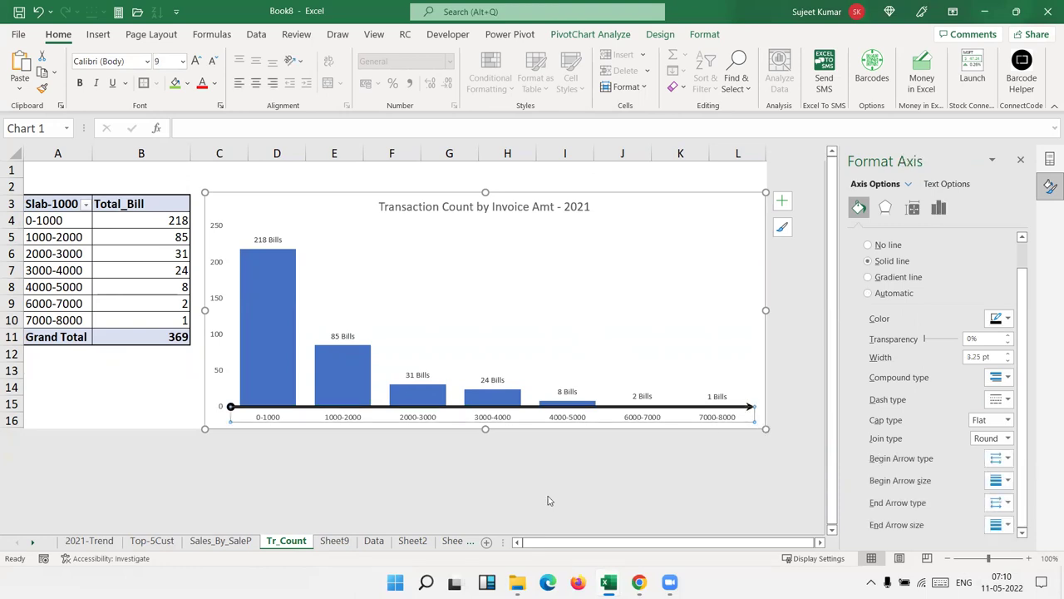
Step: Rename the Sheet9 pivot sheet to Sales_By_Region
click(338, 541)
double_click(333, 542)
text(Sales)
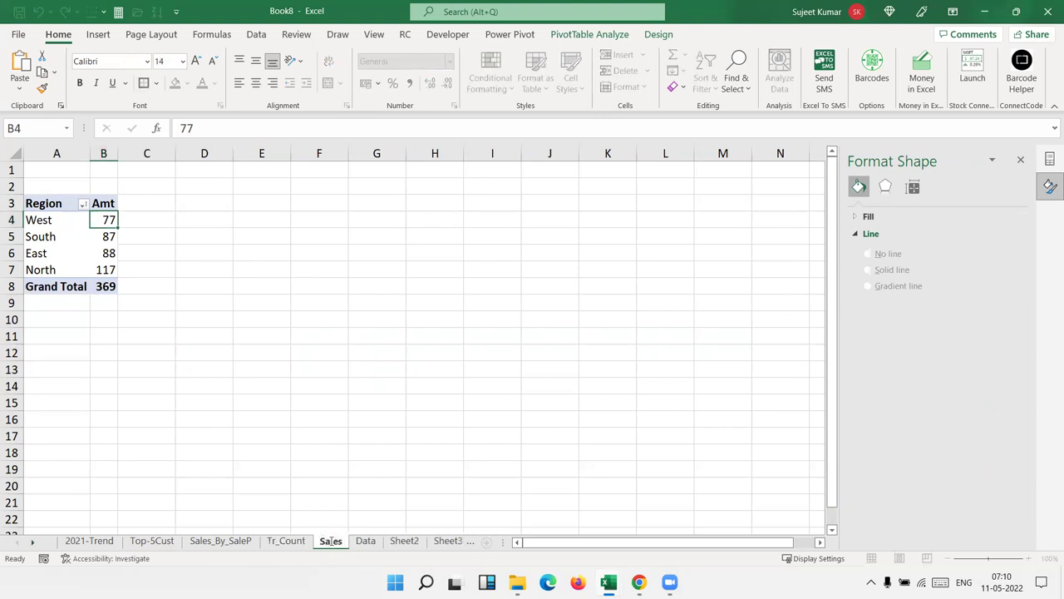
text(_By7)
key(BackSpace)
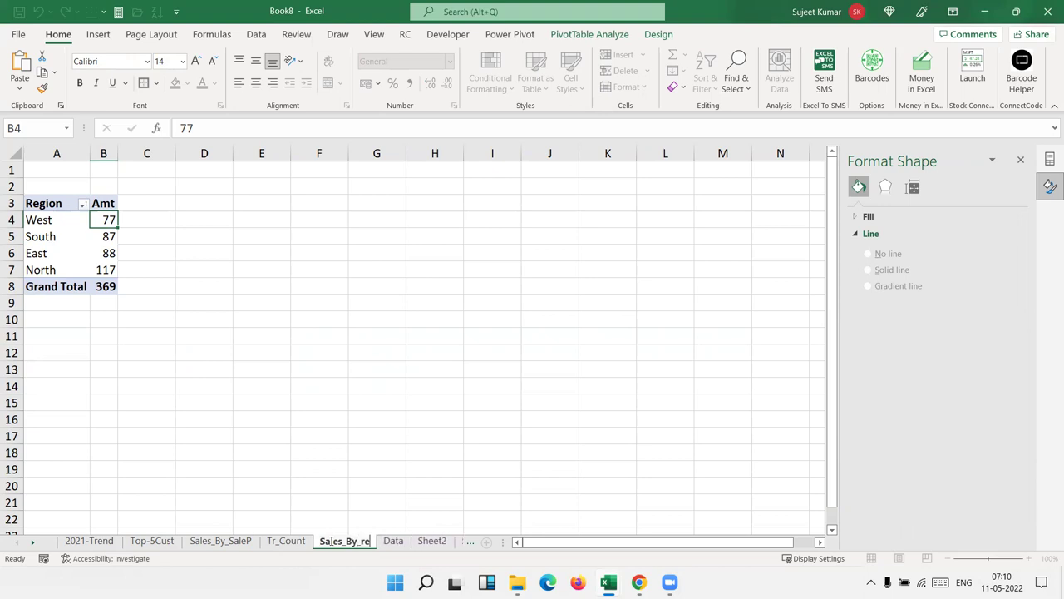
text(e)
text(gion)
key(Return)
click(331, 436)
click(83, 250)
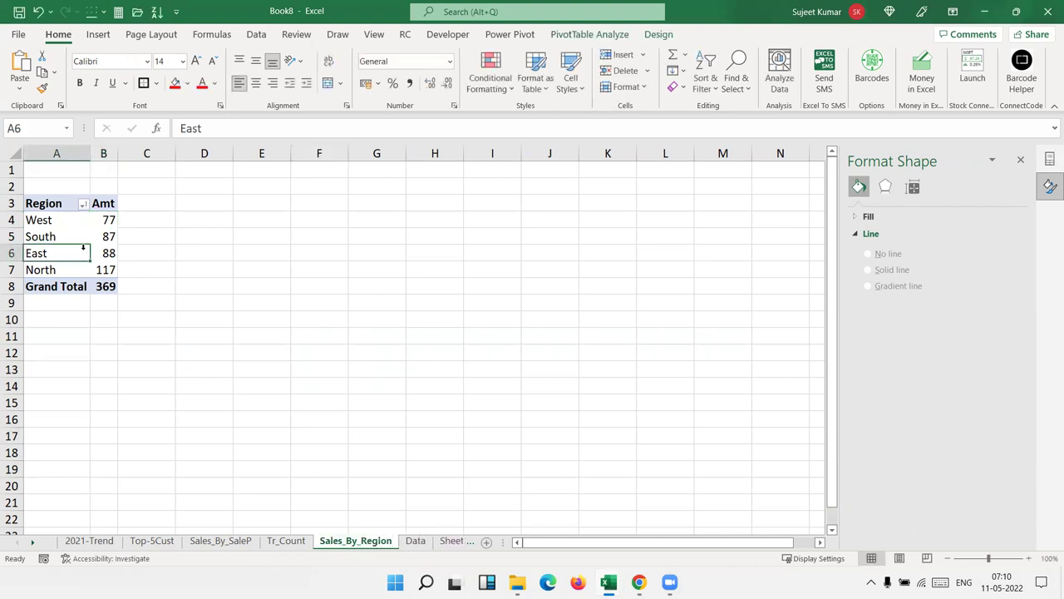
Step: Insert a clustered column pivot chart and place it beside the region pivot table
click(98, 34)
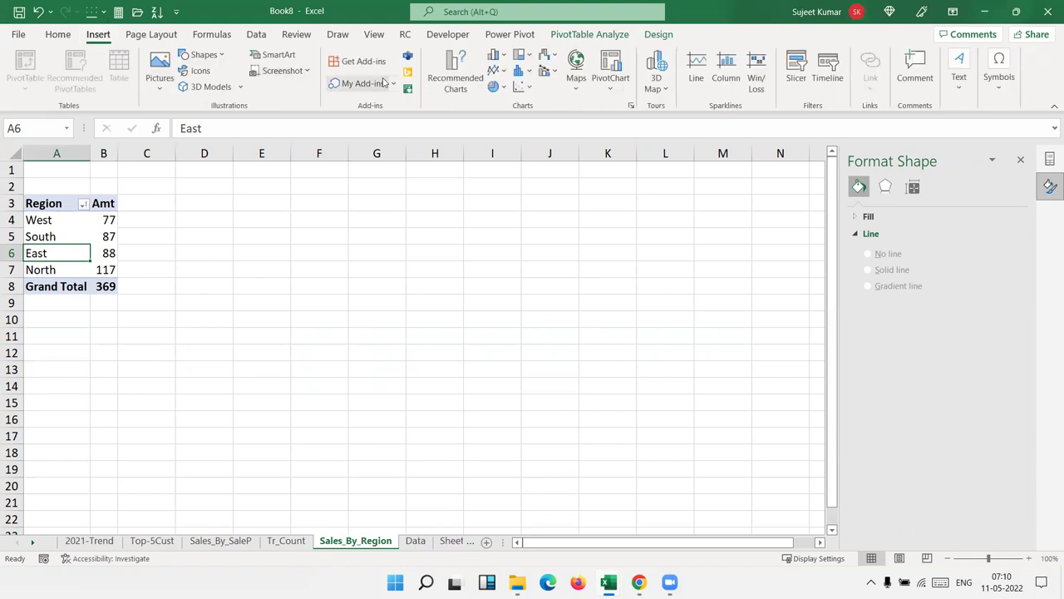
click(495, 54)
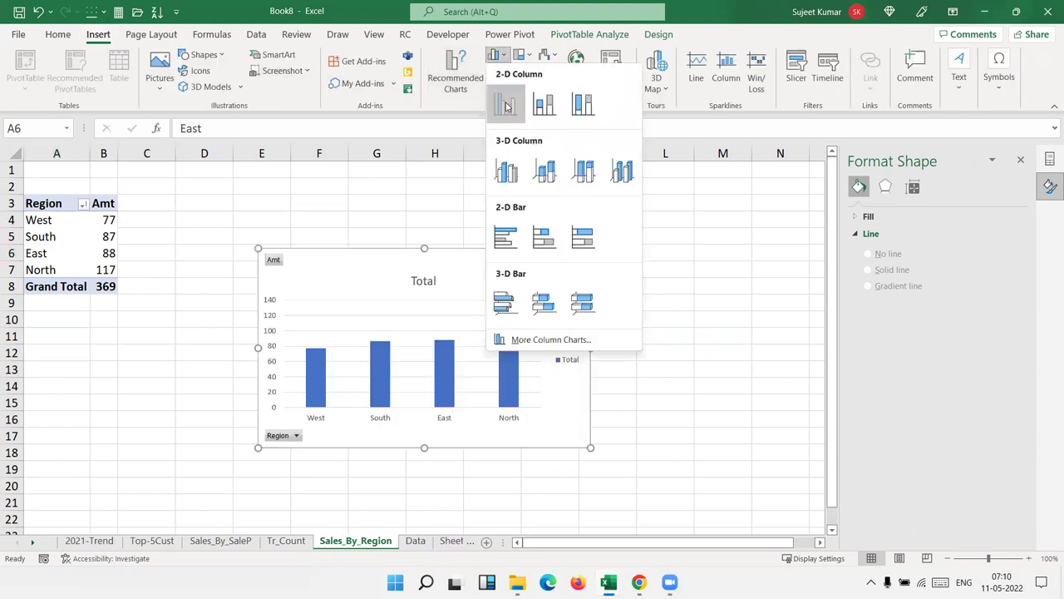
click(503, 105)
drag(337, 263, 229, 194)
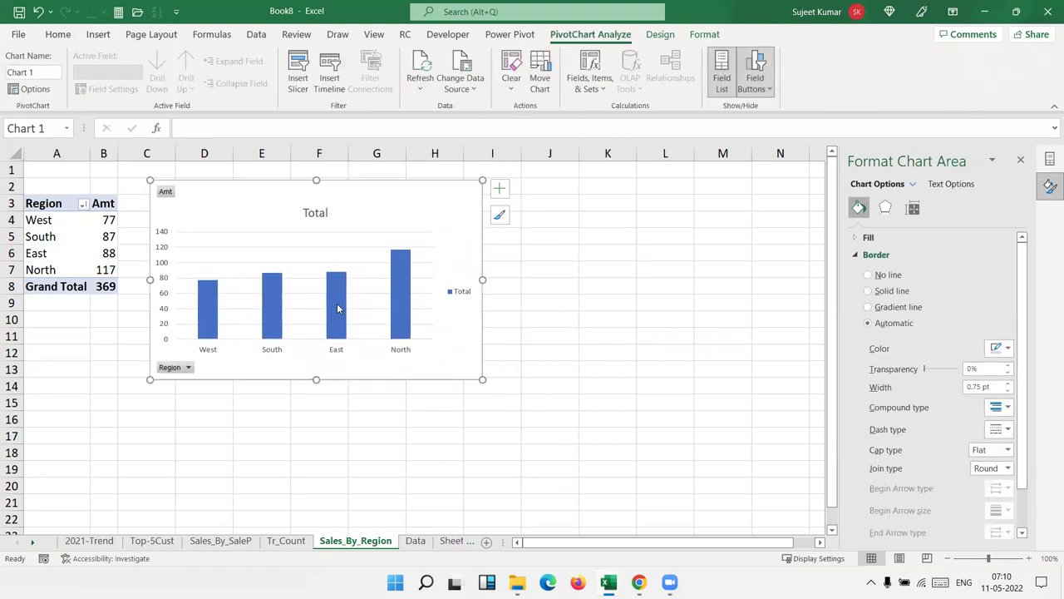
click(109, 234)
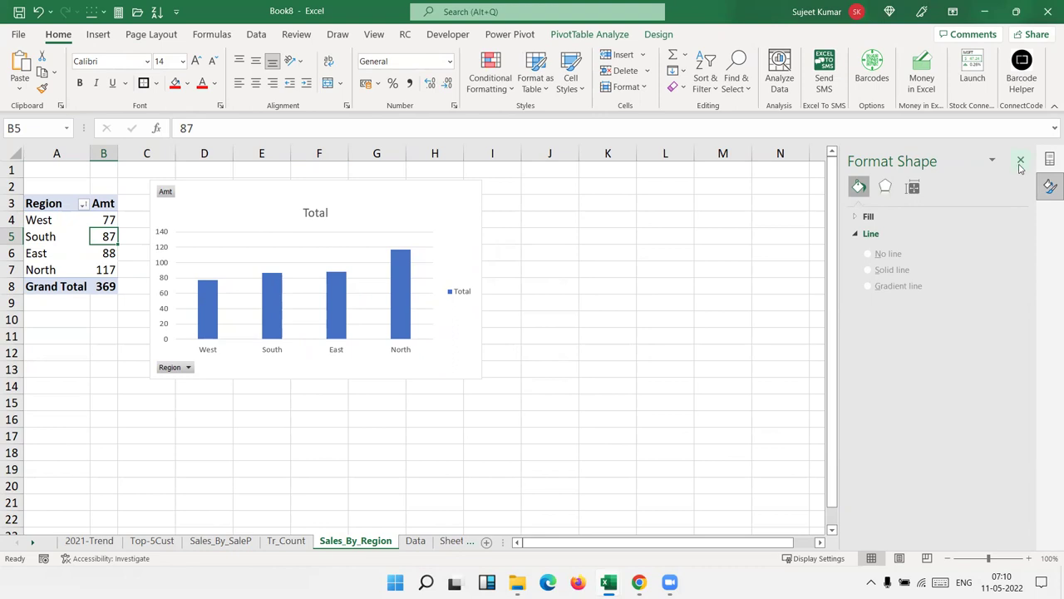
Step: Change the Amt value field to summarize by Sum instead of Count
click(969, 476)
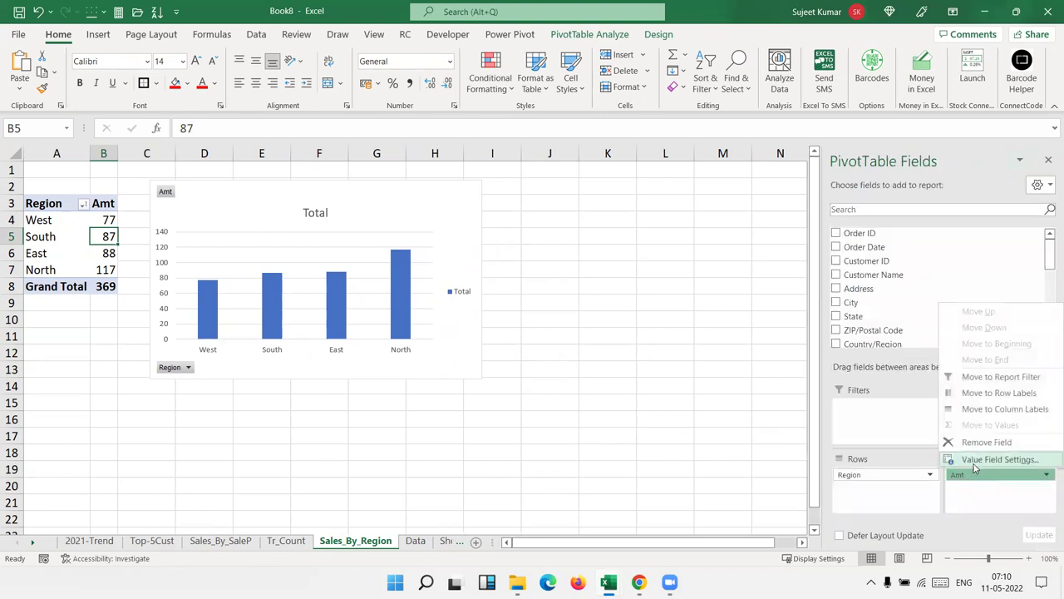
click(973, 459)
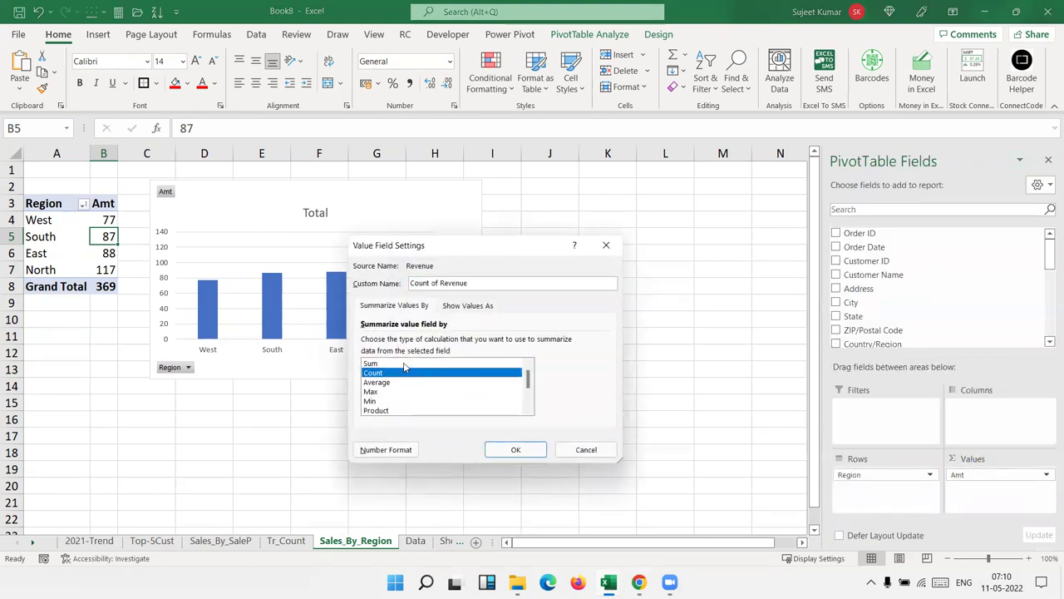
click(371, 363)
click(508, 449)
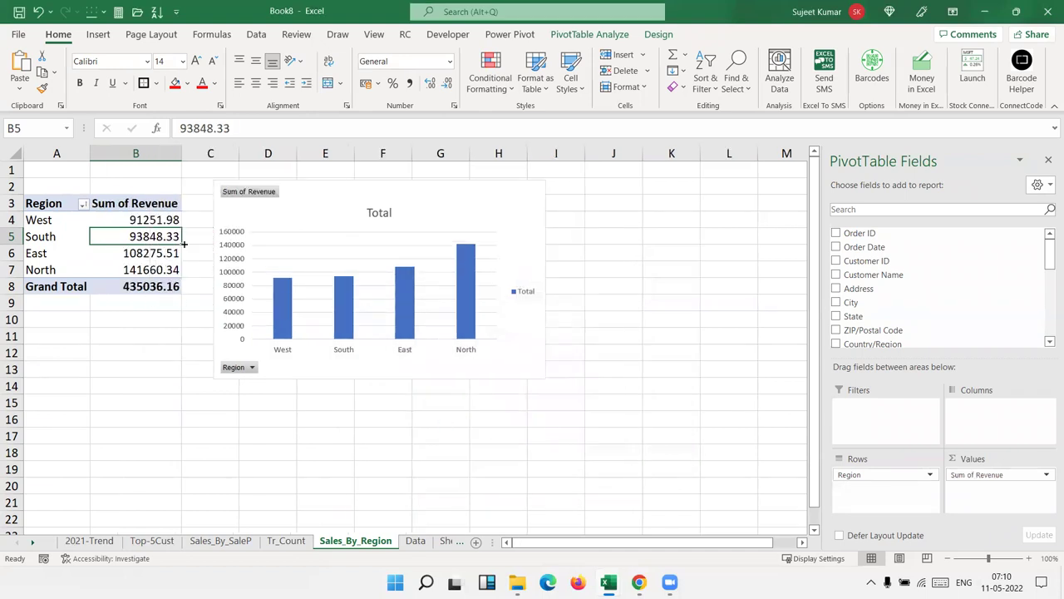
Step: Remove the decimals from the region revenues B4:B7 and the grand total B8
drag(170, 219, 167, 269)
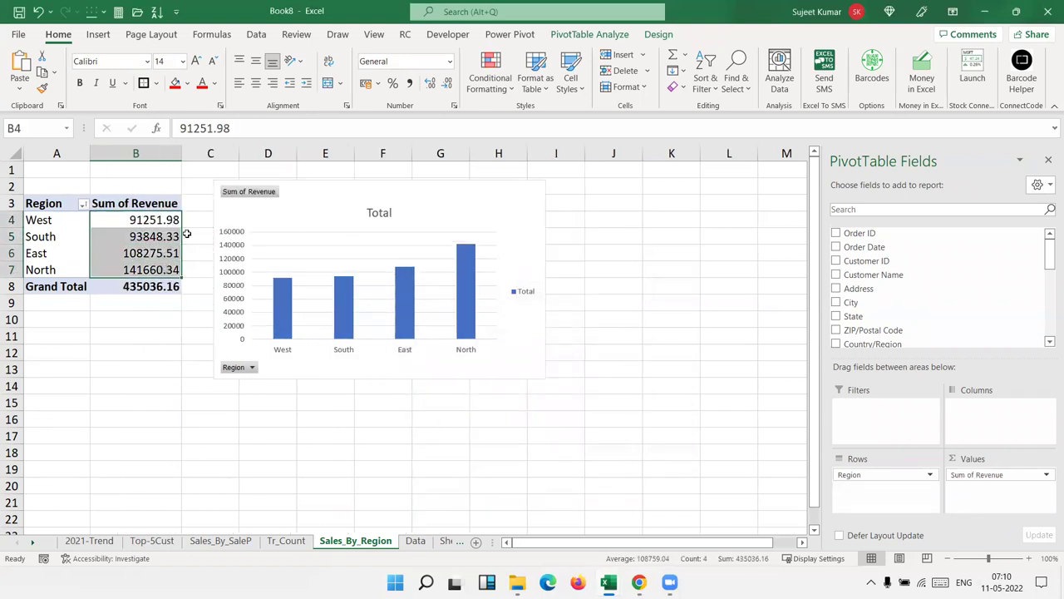
click(448, 83)
click(448, 83)
click(170, 287)
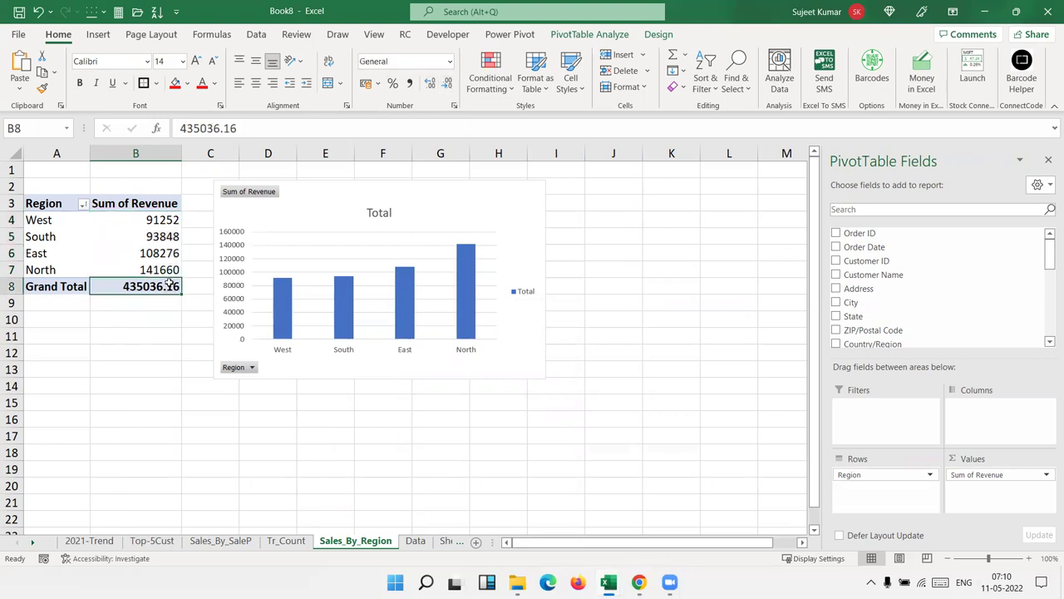
click(447, 83)
click(447, 83)
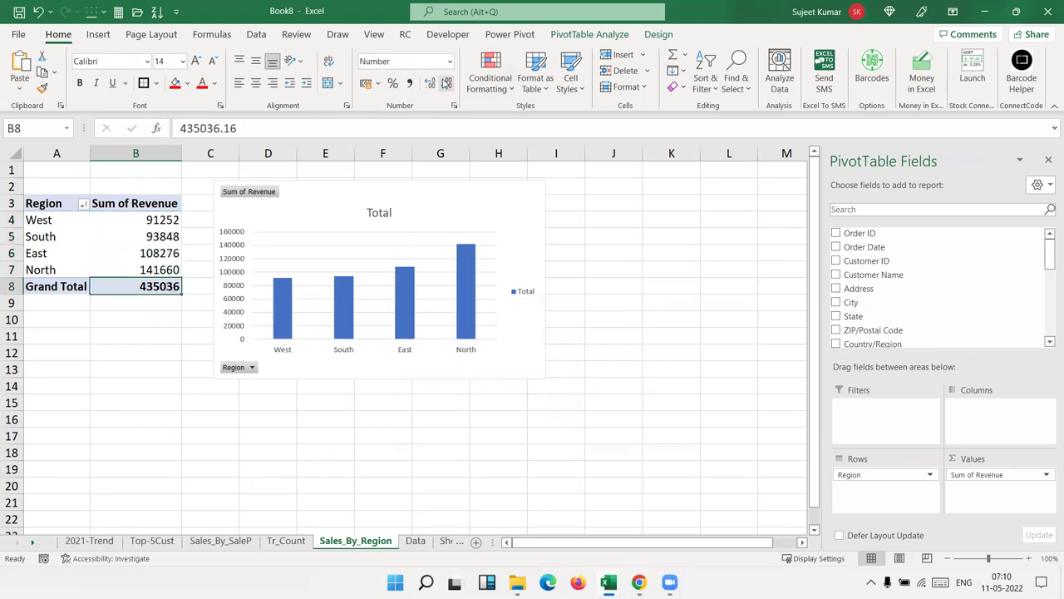
click(430, 192)
Step: Hide all chart field buttons, enlarge the plot area and chart, then go to Tr_Count
right_click(255, 197)
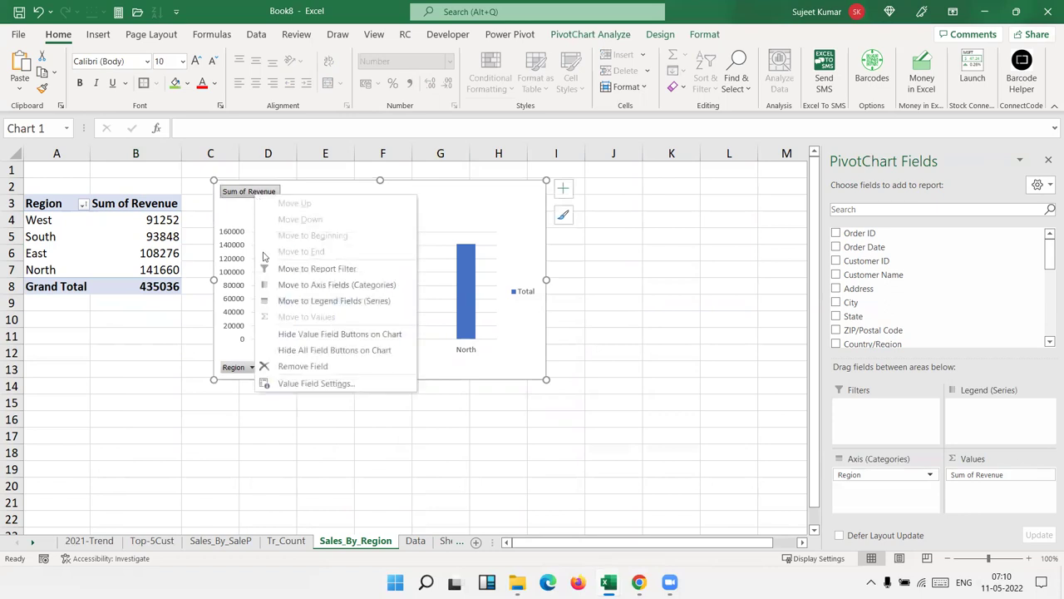
click(316, 350)
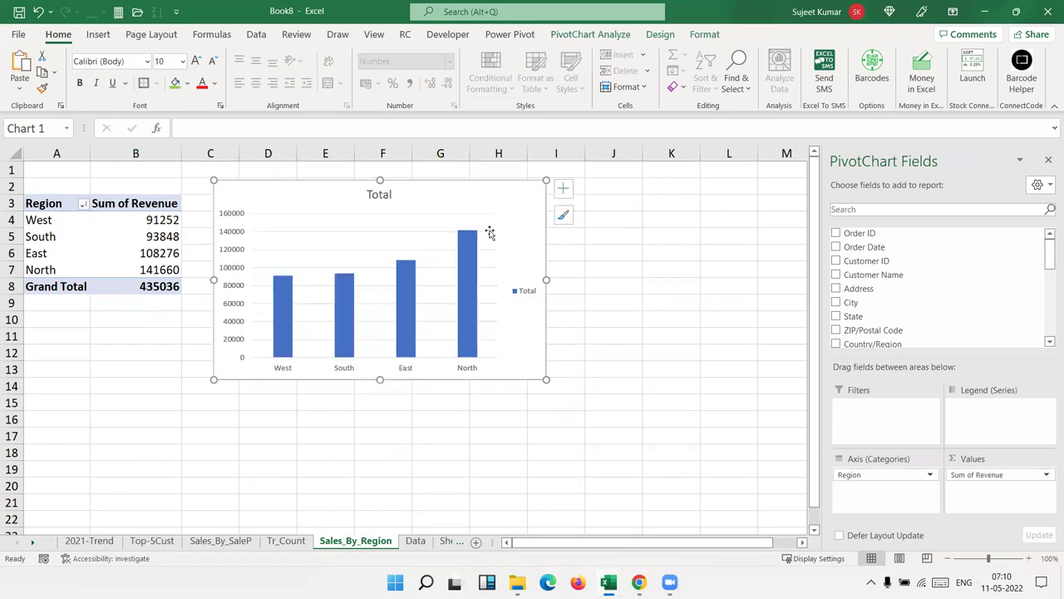
click(507, 287)
mouse_move(510, 288)
mouse_down()
mouse_move(529, 350)
mouse_move(692, 407)
mouse_up()
click(545, 375)
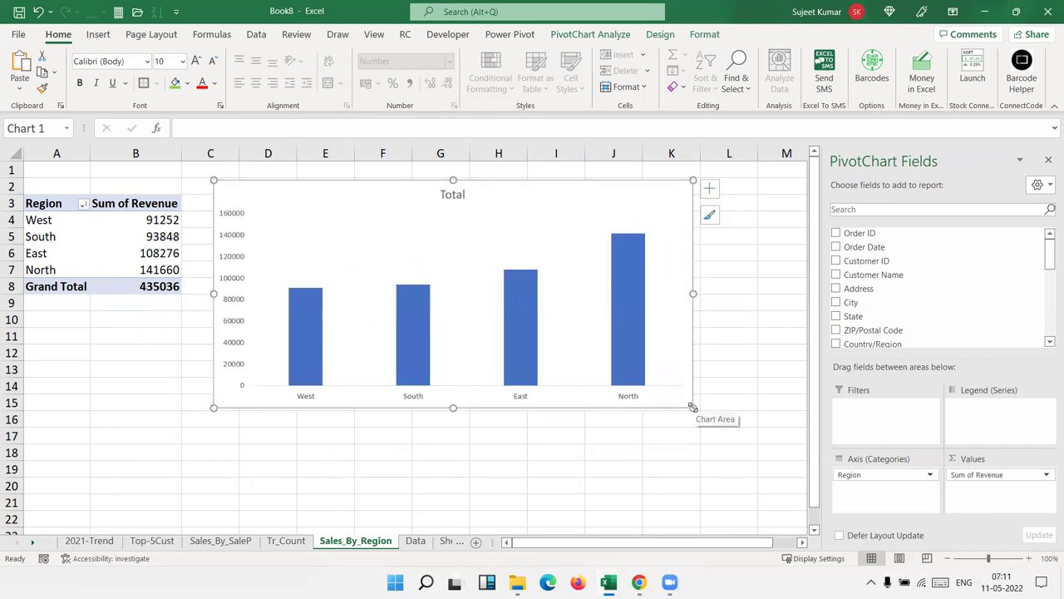
click(286, 540)
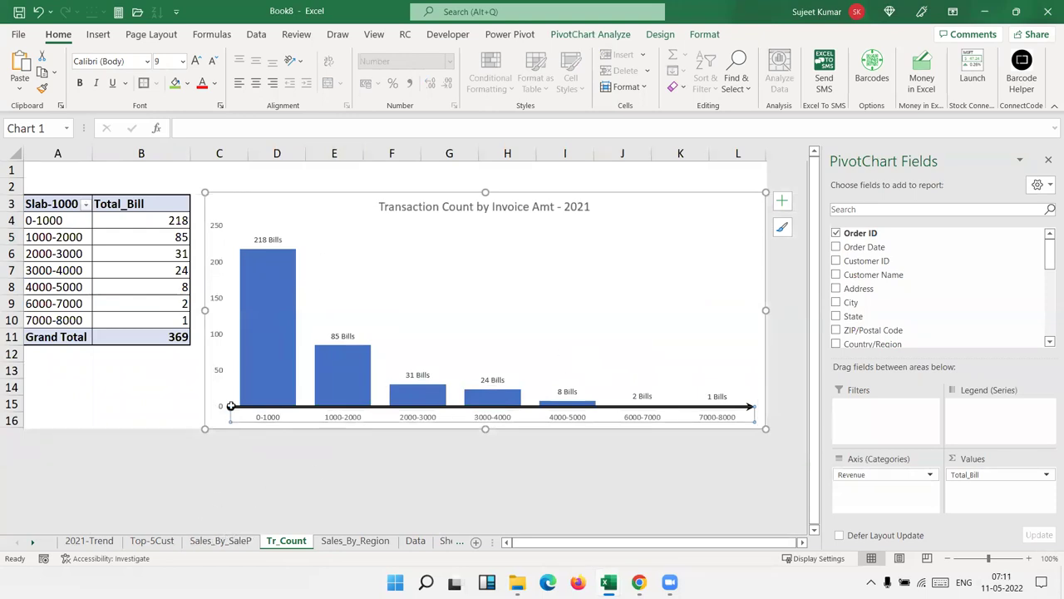
Step: Glance at the Sales_By_SaleP sheet, then return to Sales_By_Region
click(238, 541)
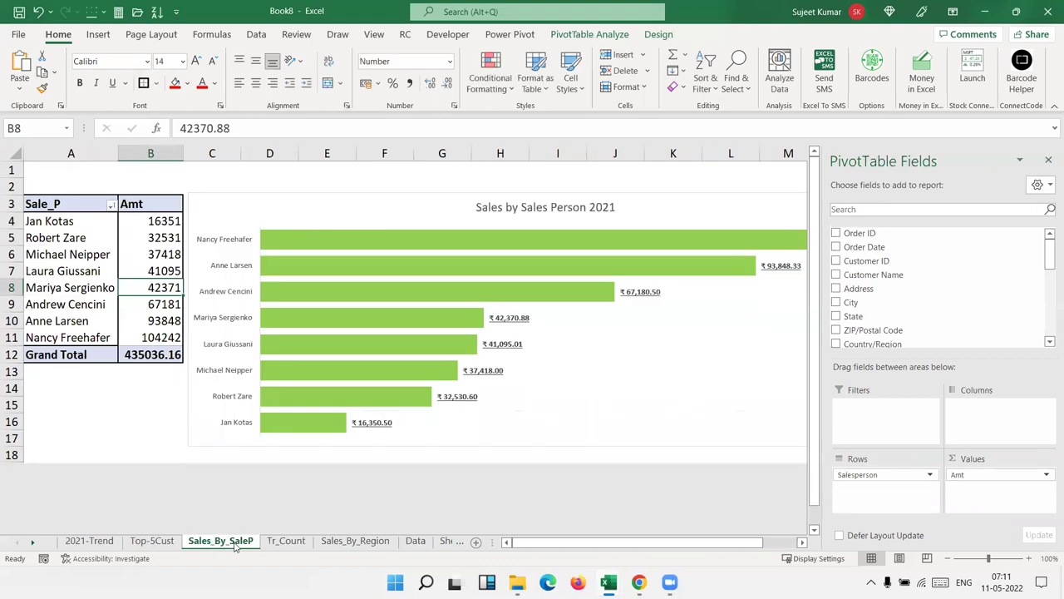
click(379, 548)
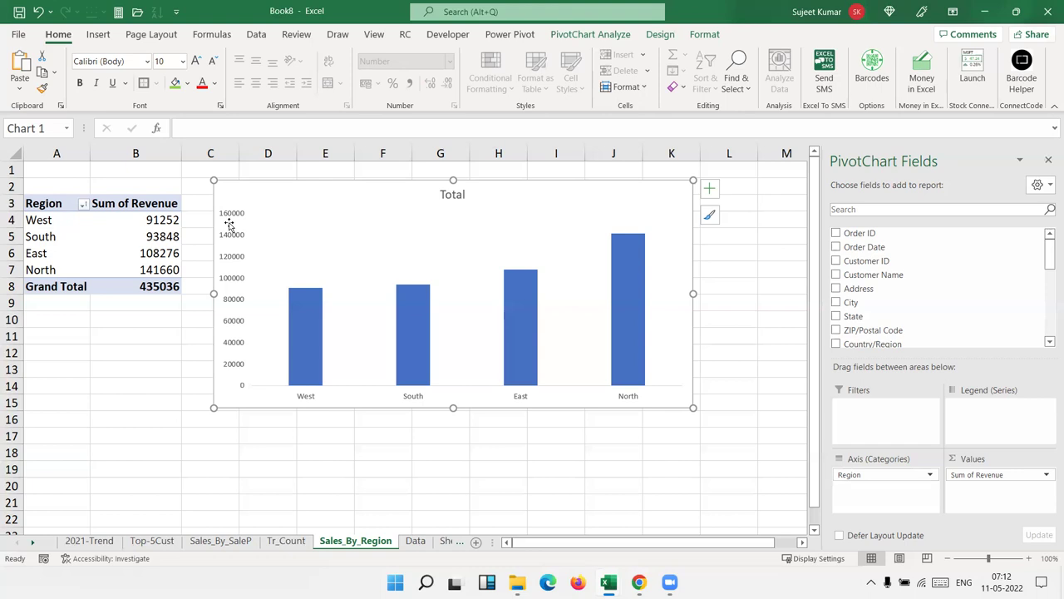
Step: Close the field list and set the revenue series gap width to 39%
click(296, 338)
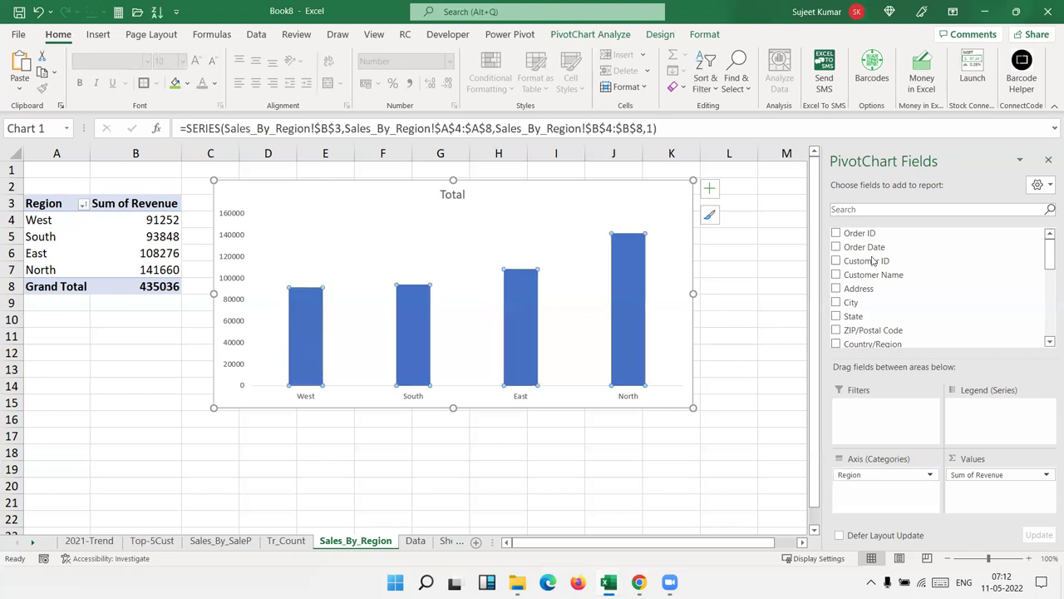
click(1049, 160)
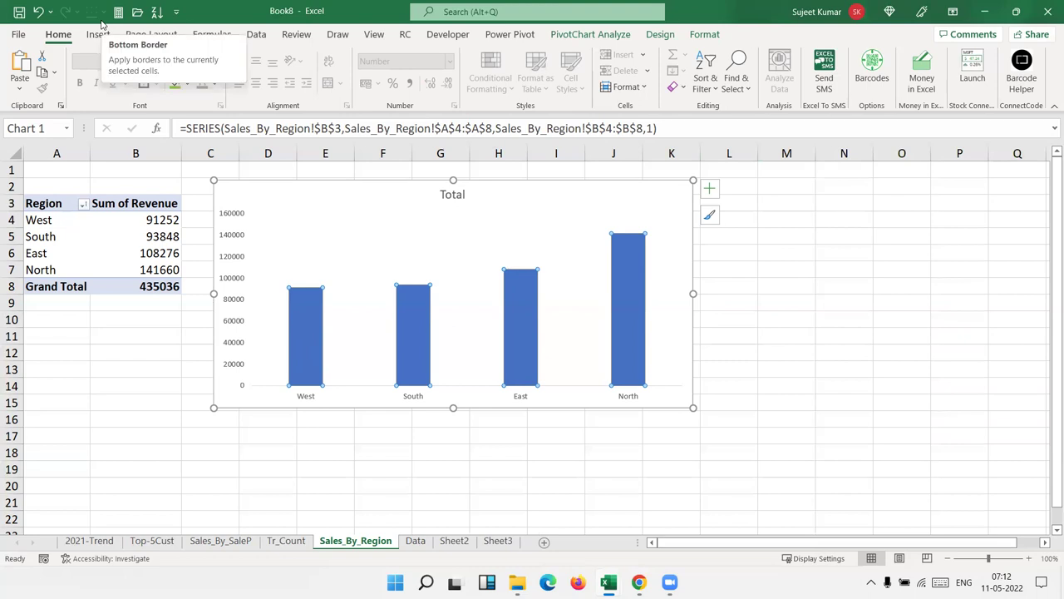
right_click(291, 336)
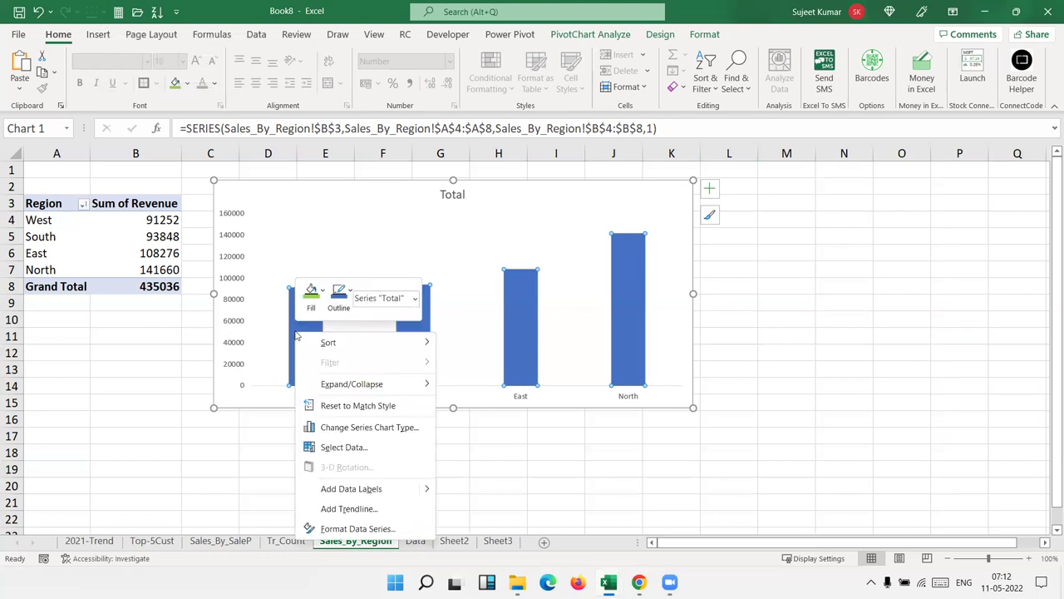
click(342, 529)
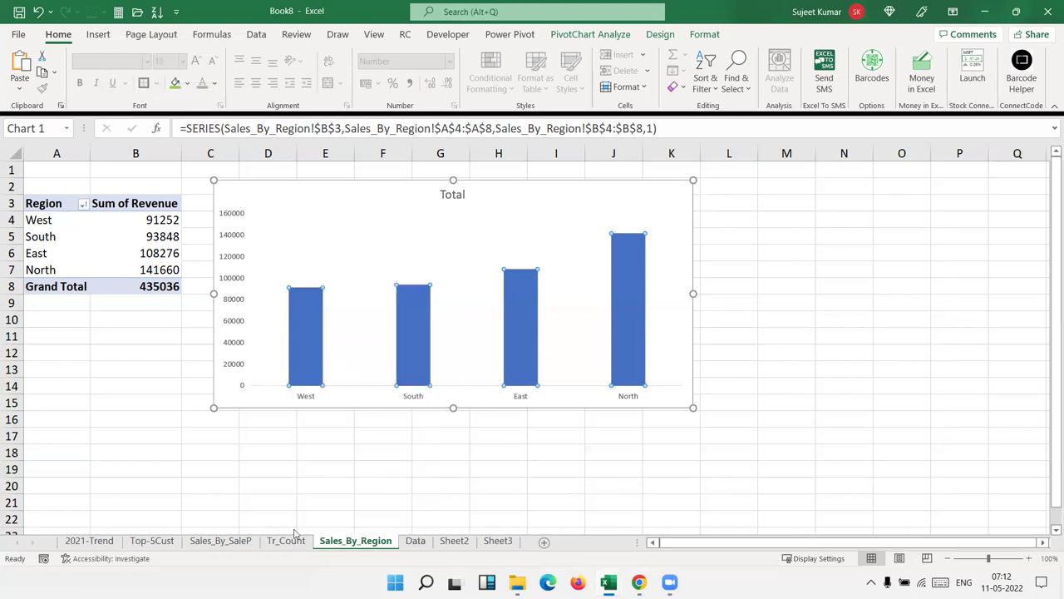
drag(964, 326, 952, 329)
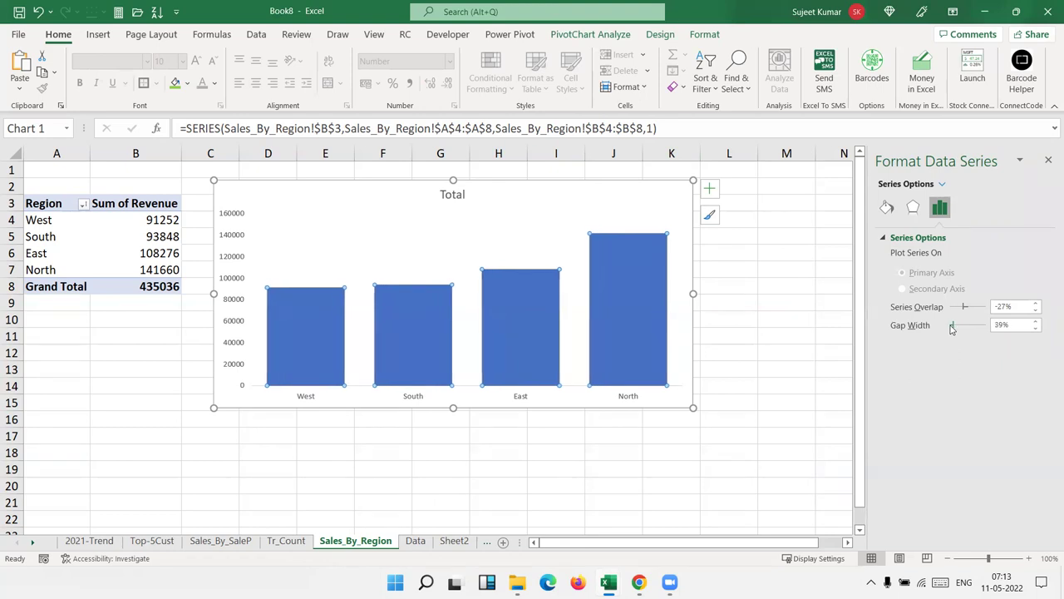
click(187, 84)
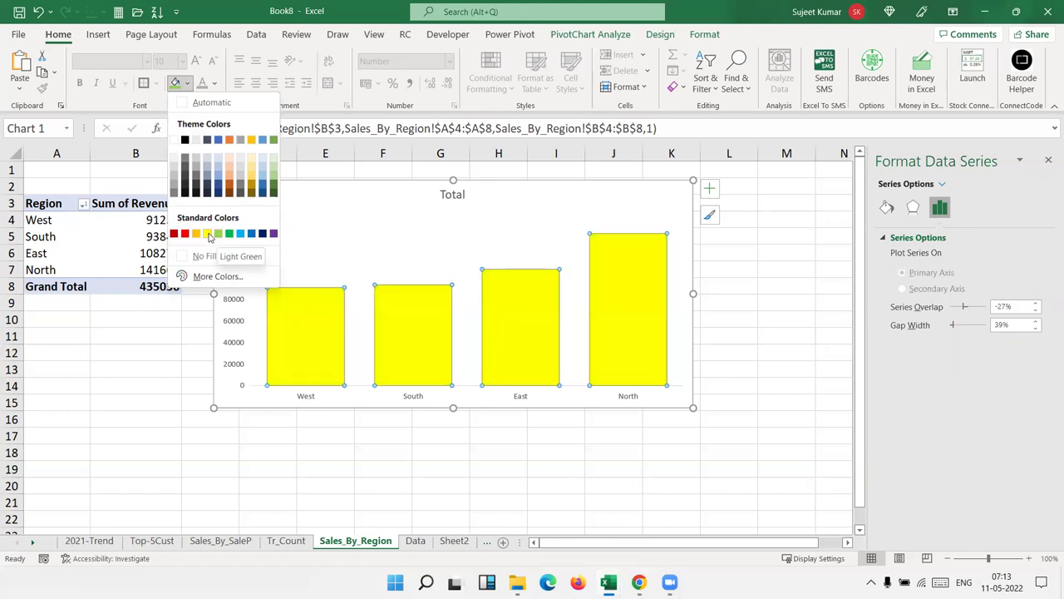
Step: Apply the Gold, Accent 4, Lighter 40% fill to the bars and add value data labels
click(255, 172)
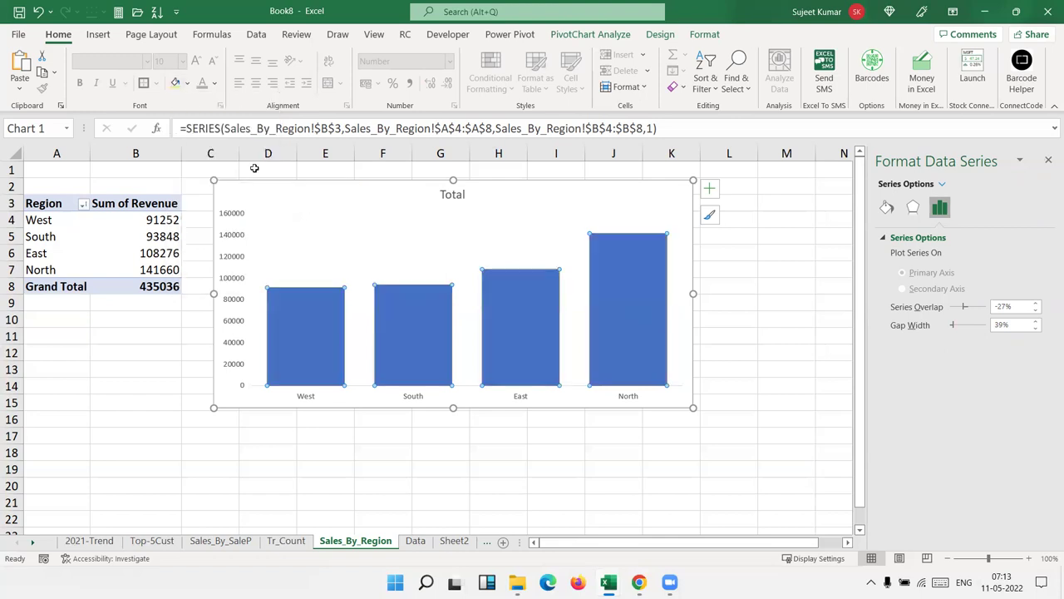
right_click(592, 254)
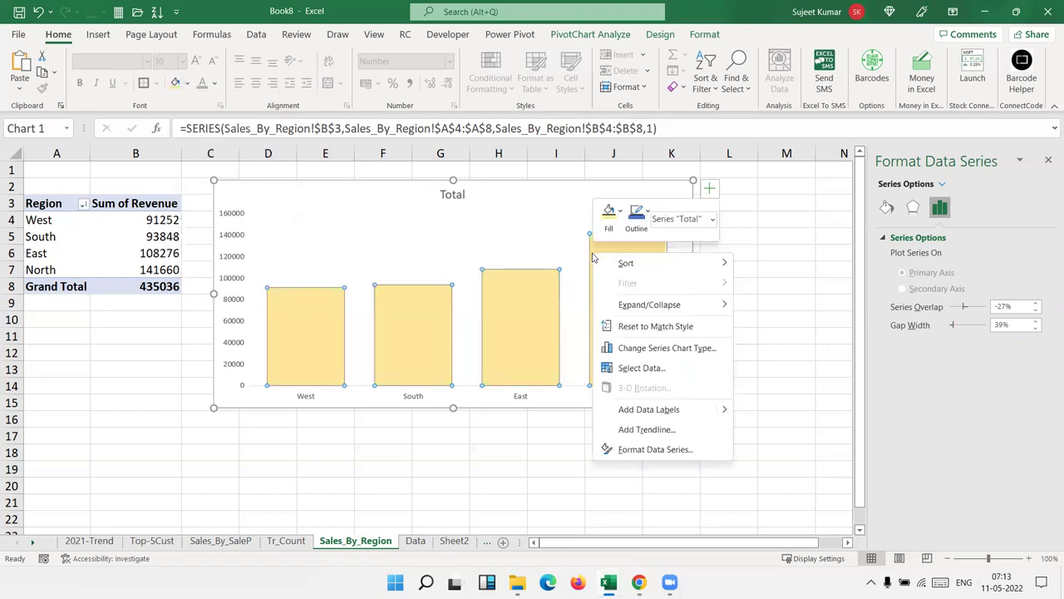
click(674, 369)
key(Escape)
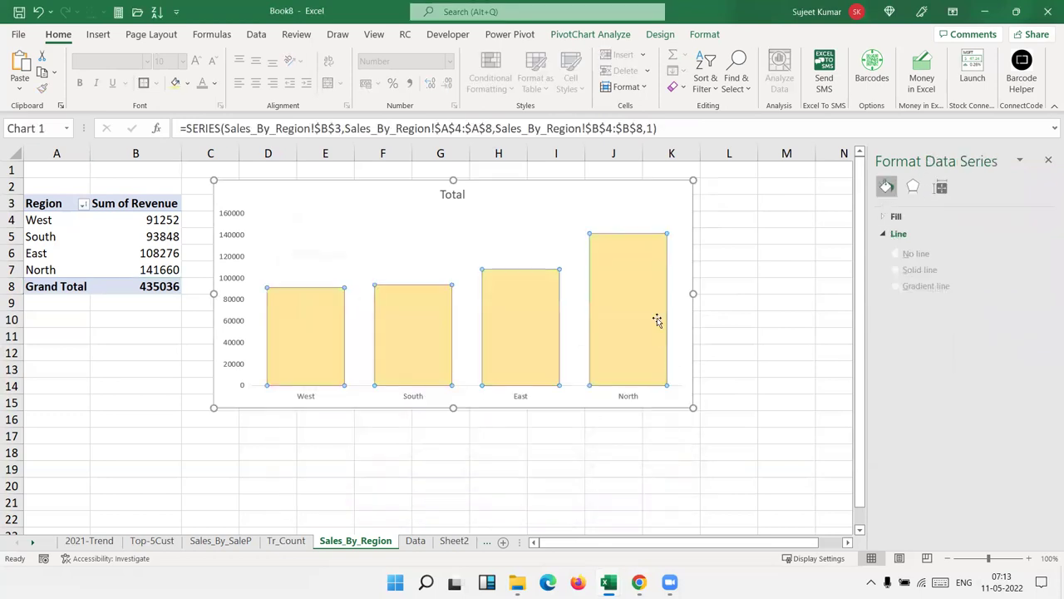
right_click(656, 287)
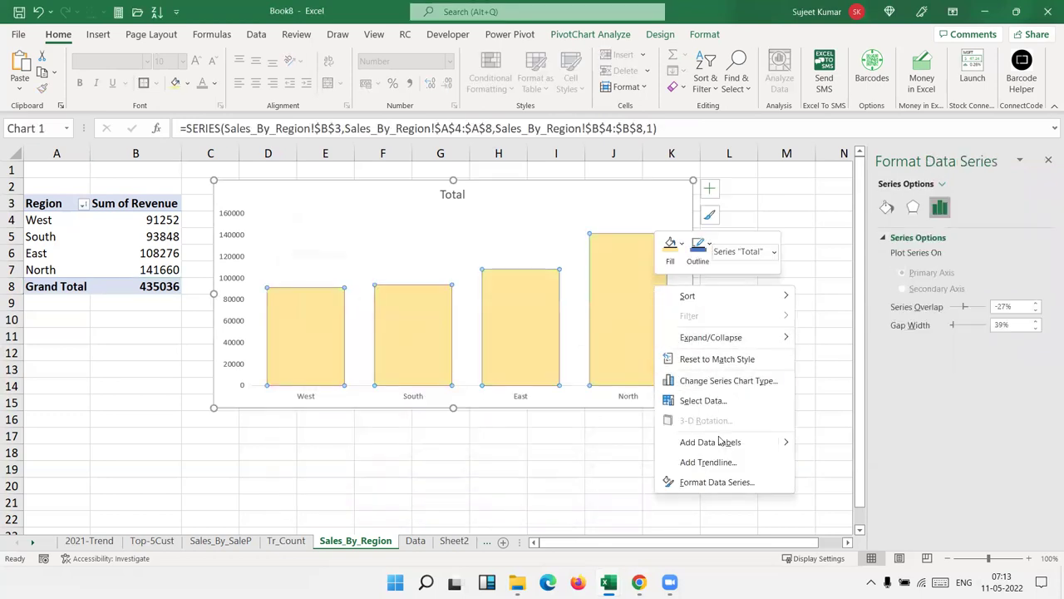
key(Escape)
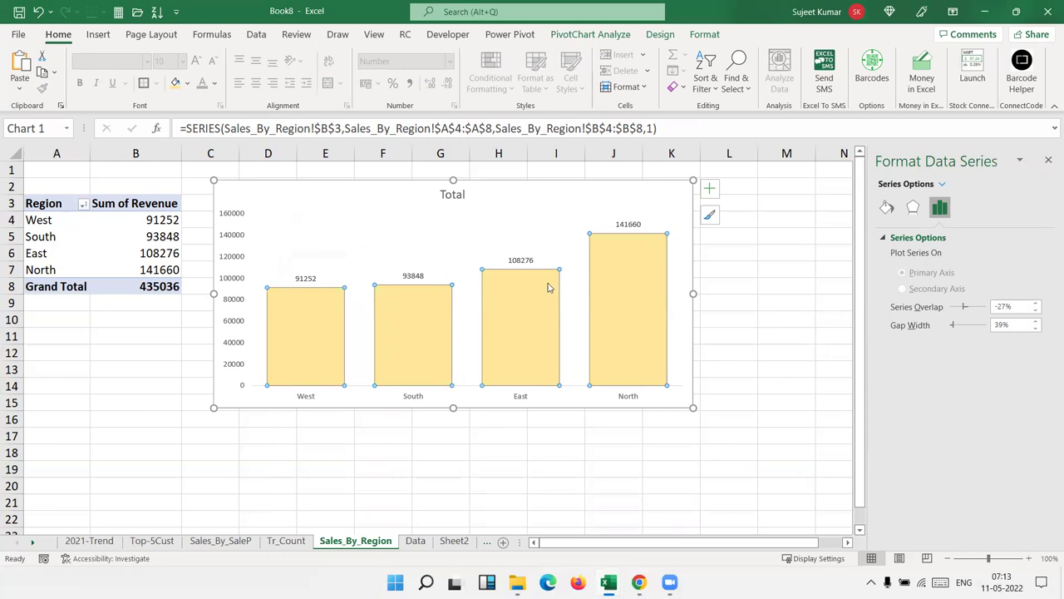
click(527, 257)
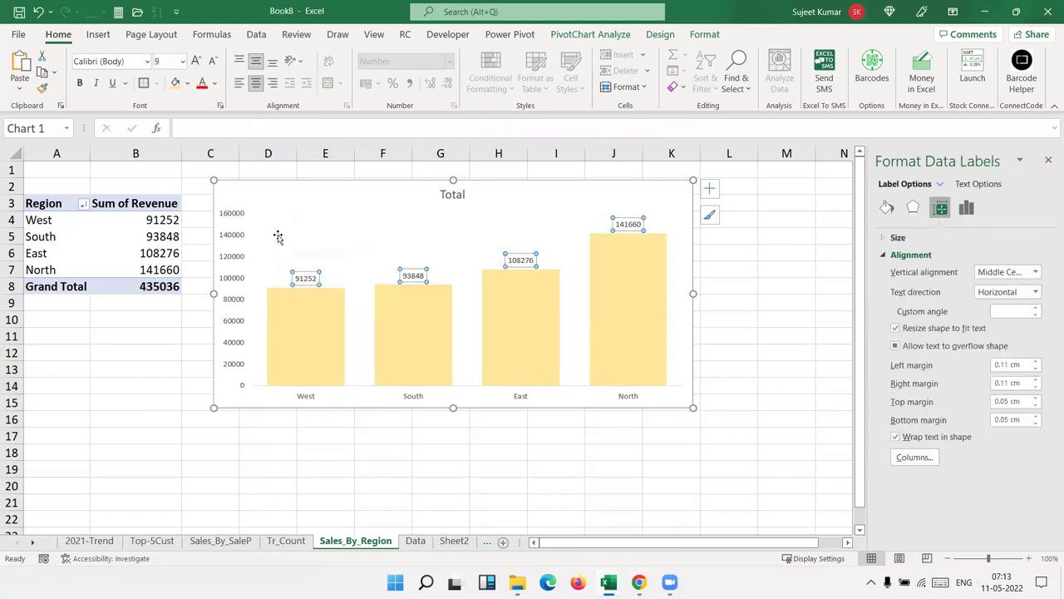
Step: Replace the chart title 'Total' with 'Sales Buy Region For 2021'
click(431, 229)
click(474, 197)
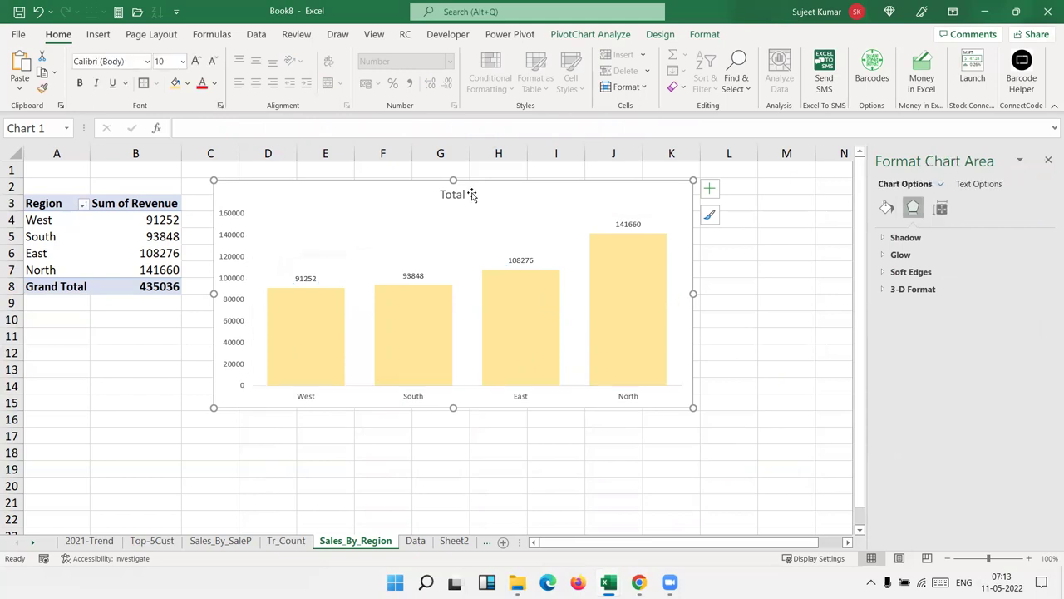
click(456, 196)
double_click(455, 197)
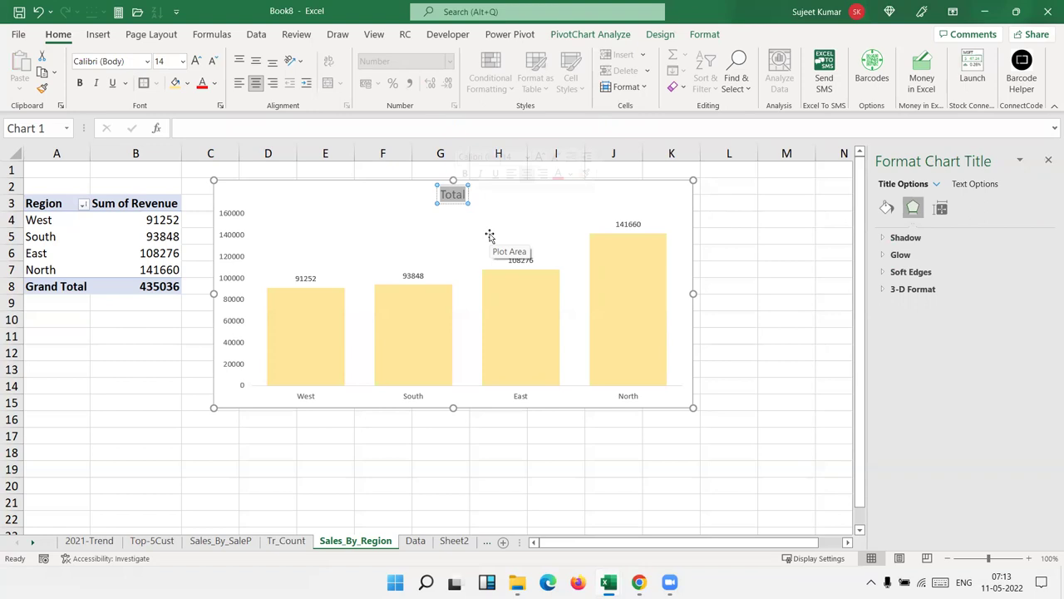
text(S)
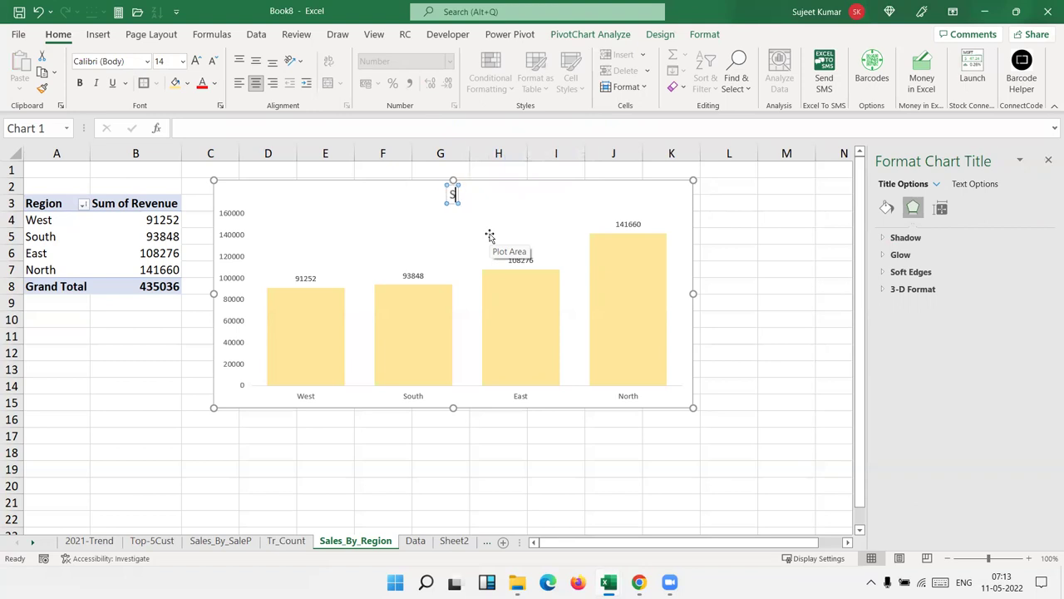
text(ales Buy Re)
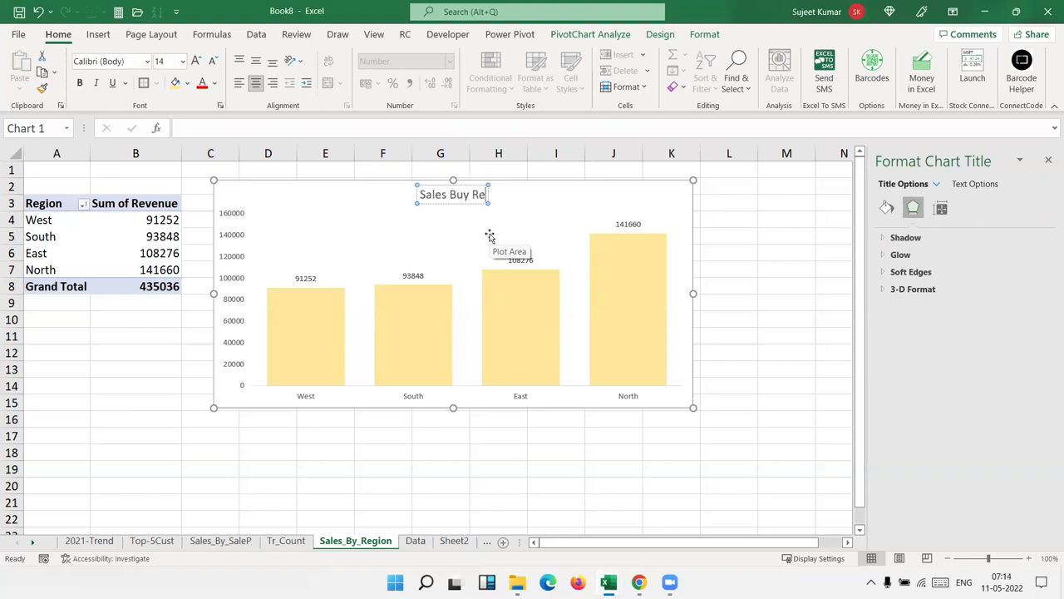
text(g)
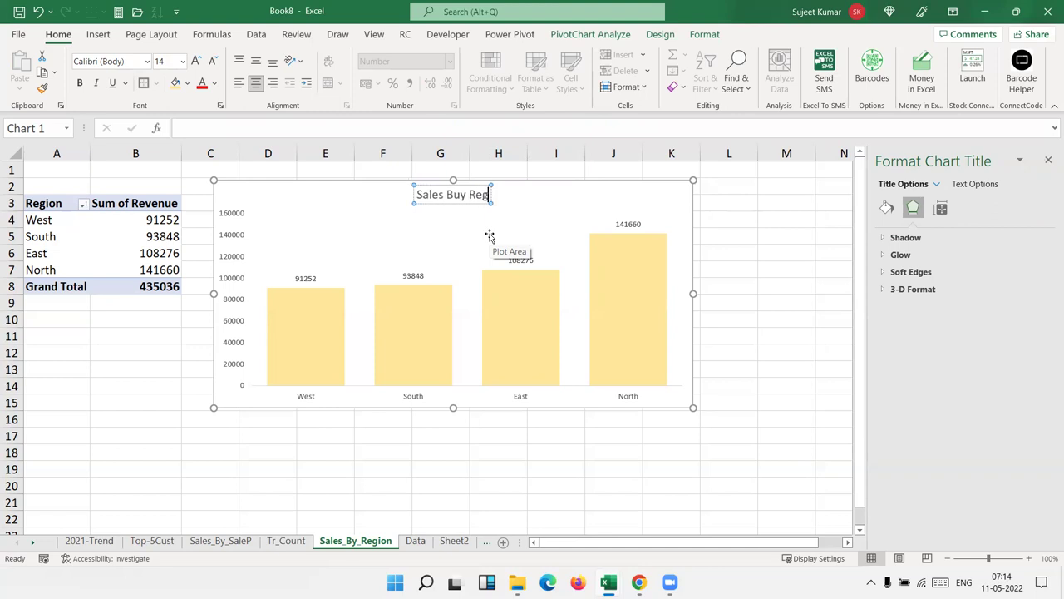
text(io)
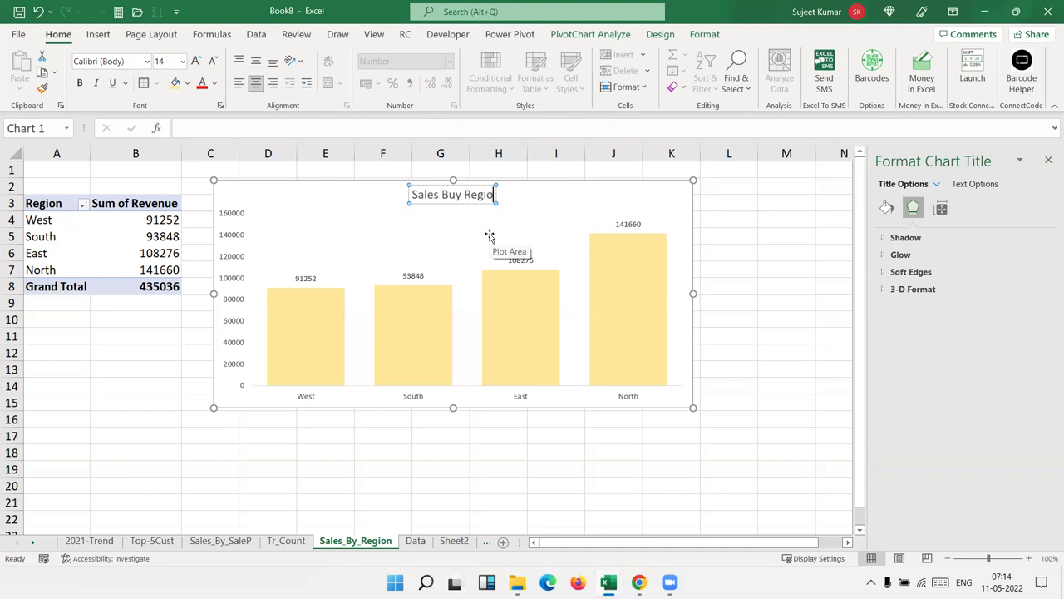
text(n For 2021)
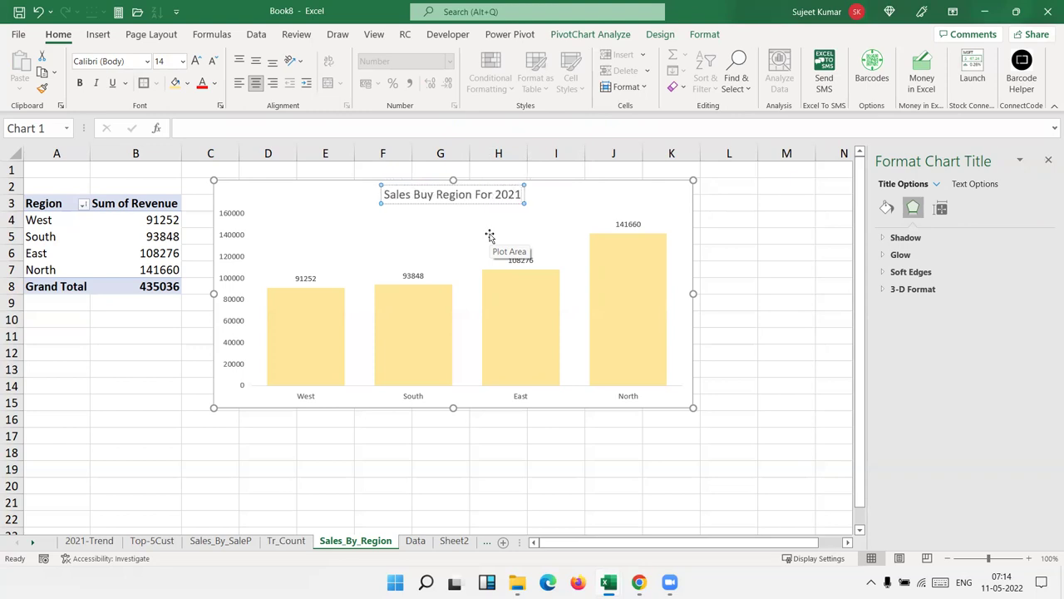
Step: Finish the title edit and nudge the chart slightly left beside the pivot table
click(304, 234)
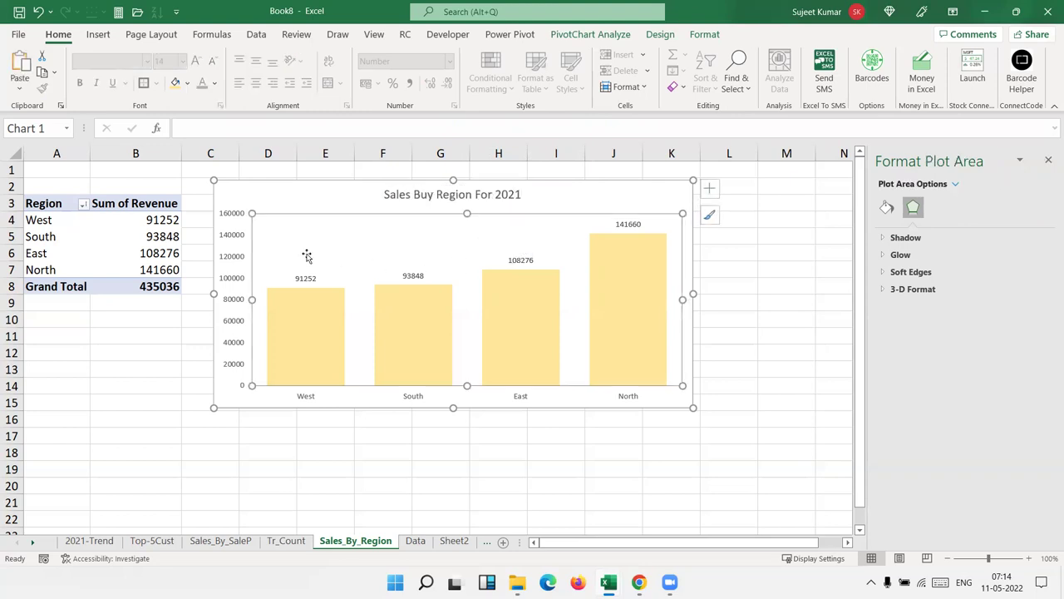
click(360, 414)
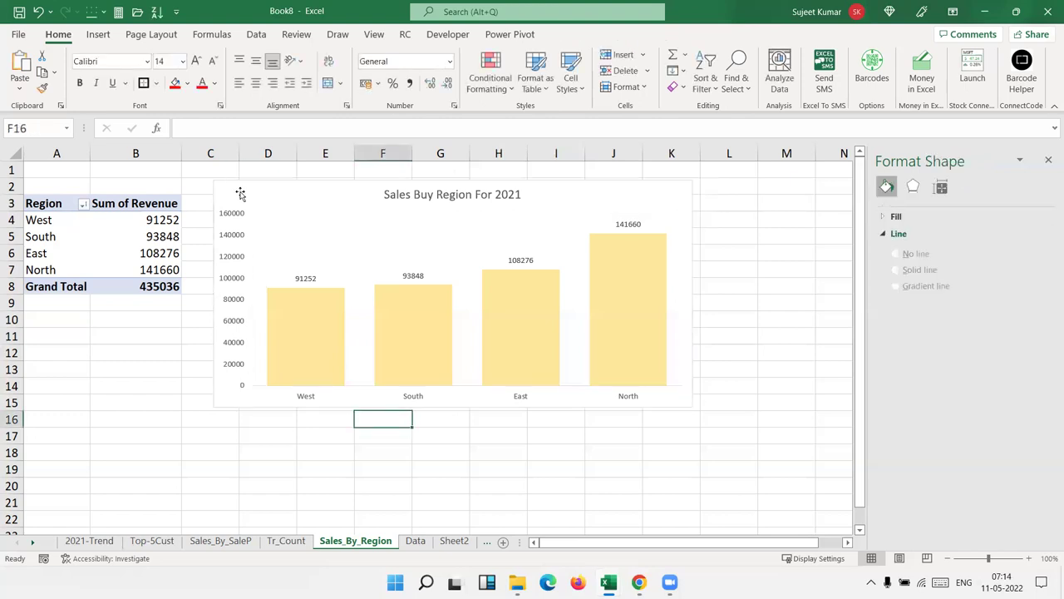
drag(240, 194, 208, 189)
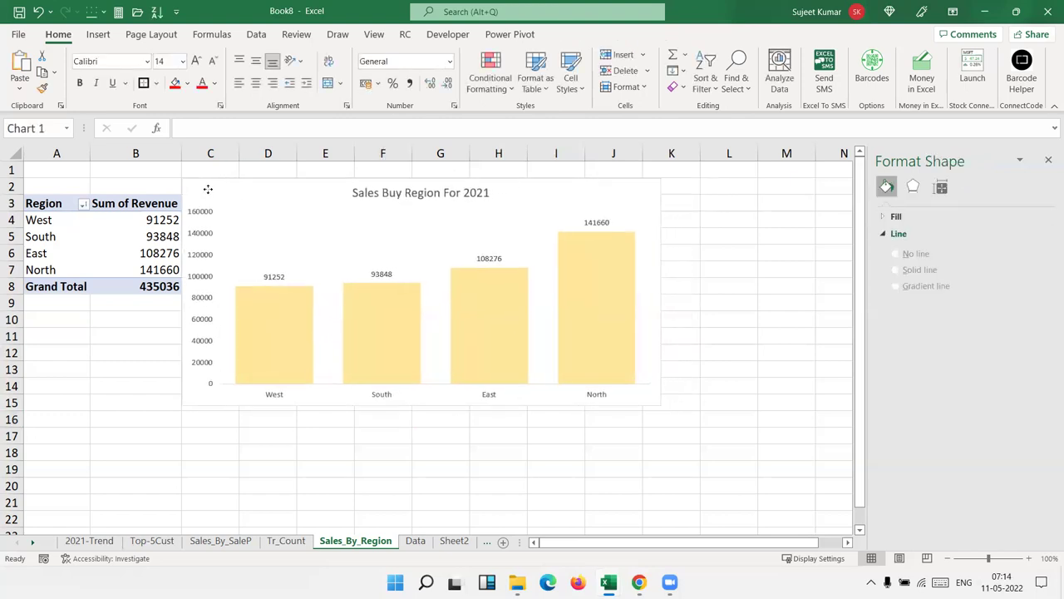
Step: Hide every row from 16 downward and every column from L onward
click(13, 420)
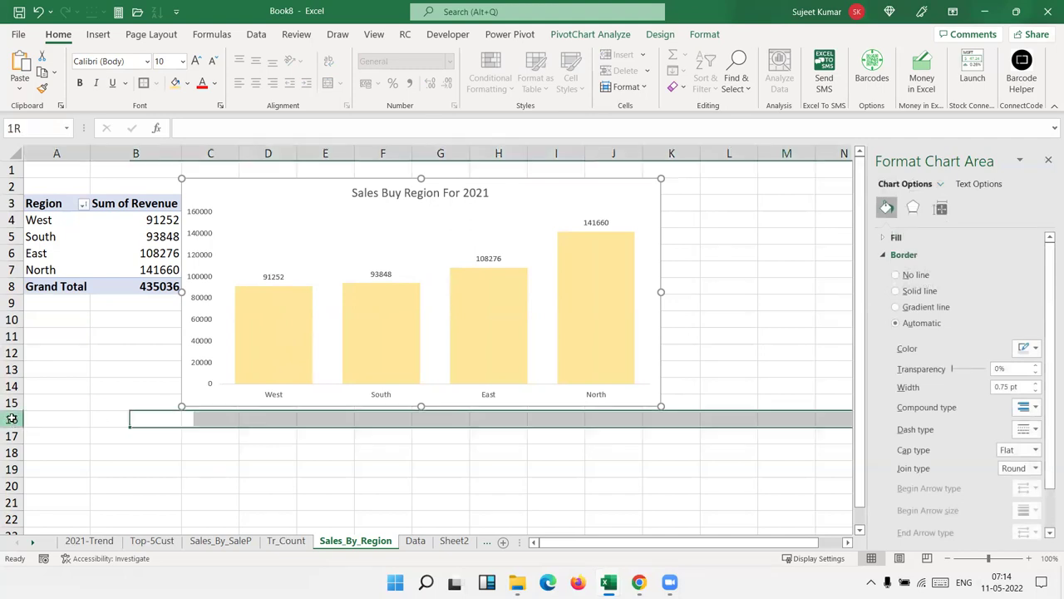
key(ctrl+shift+Down)
right_click(45, 383)
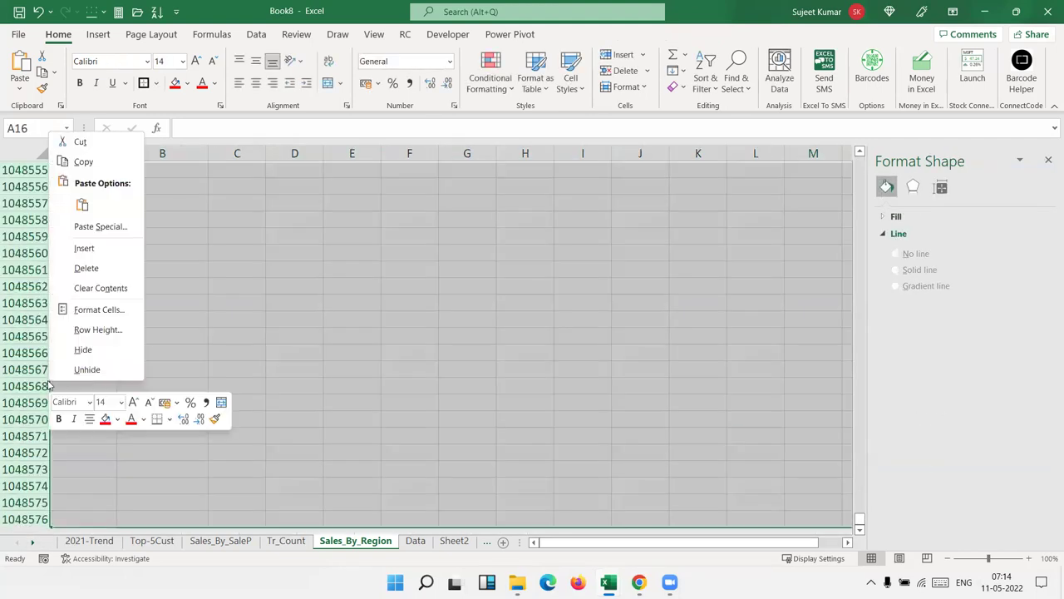
click(68, 359)
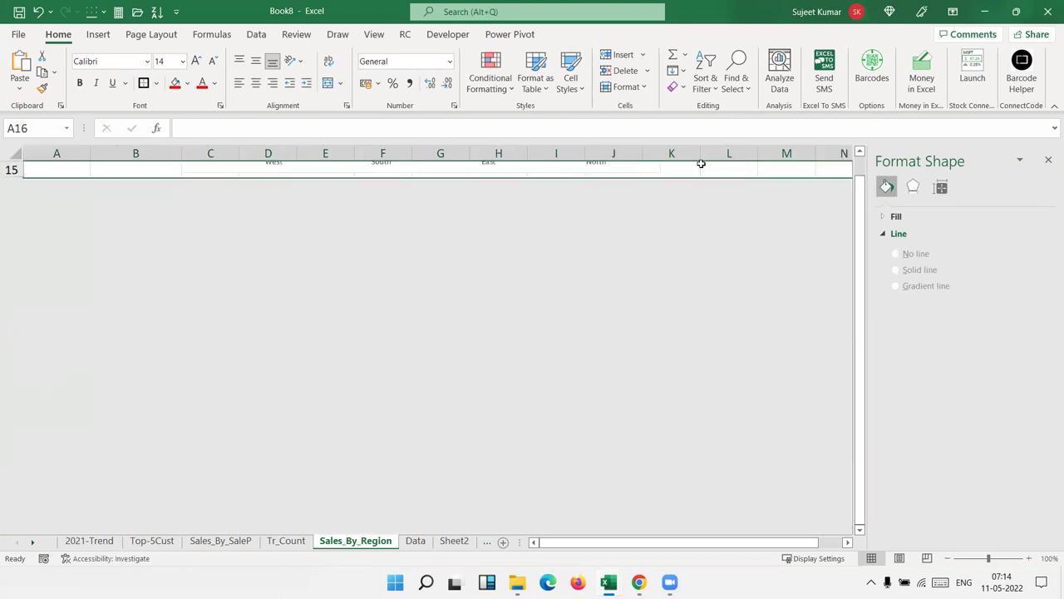
click(720, 154)
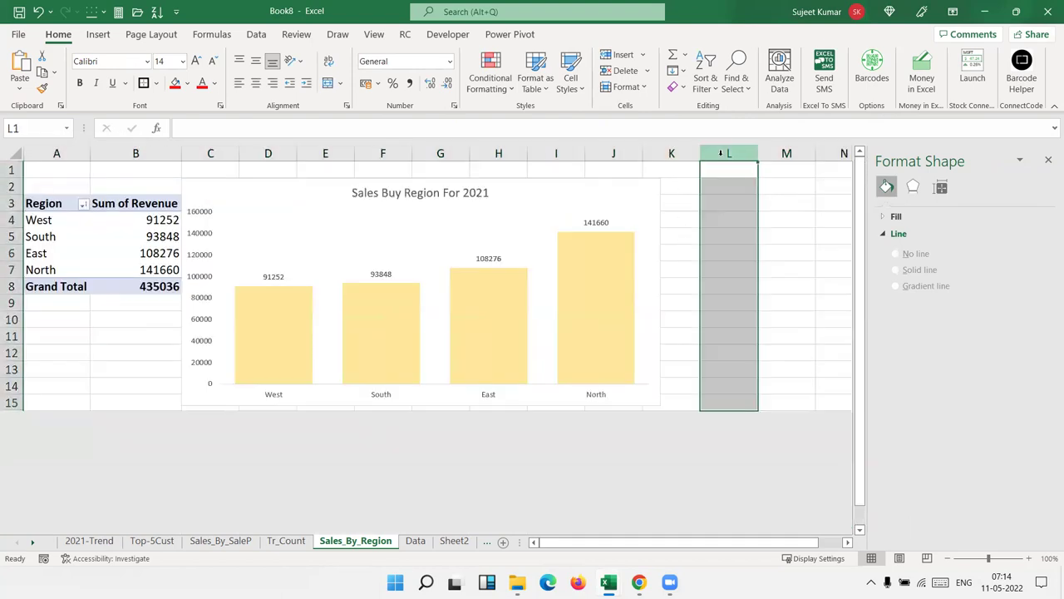
key(ctrl+shift+Right)
right_click(721, 154)
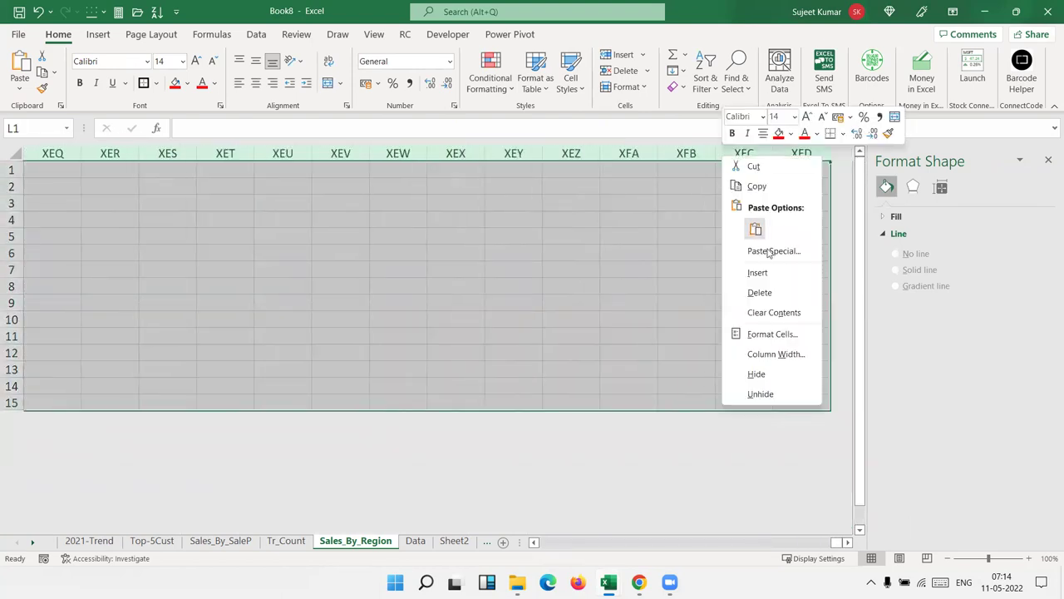
click(784, 375)
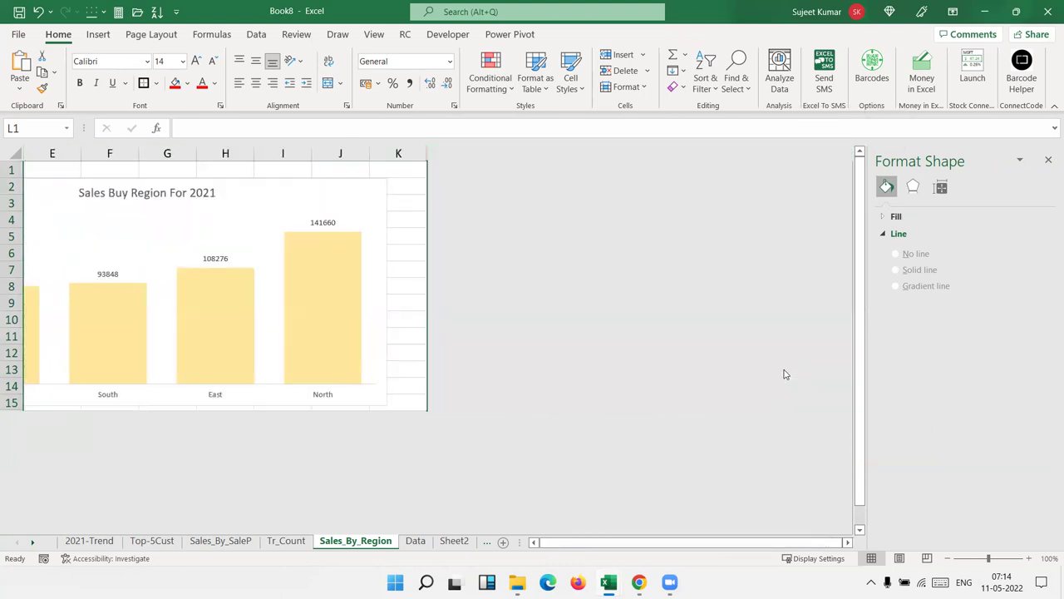
key(ctrl+Home)
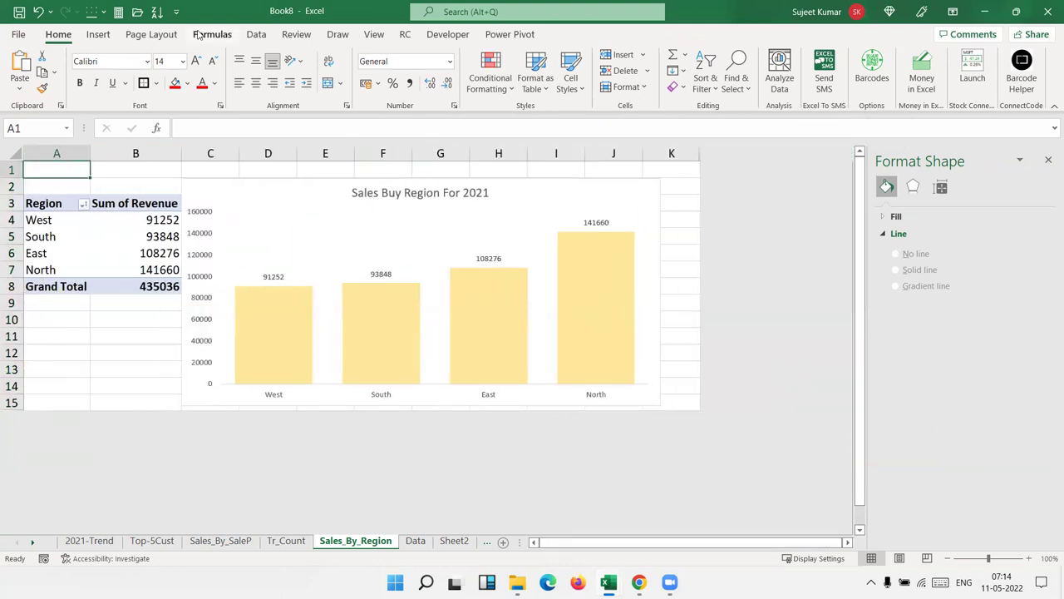
click(204, 35)
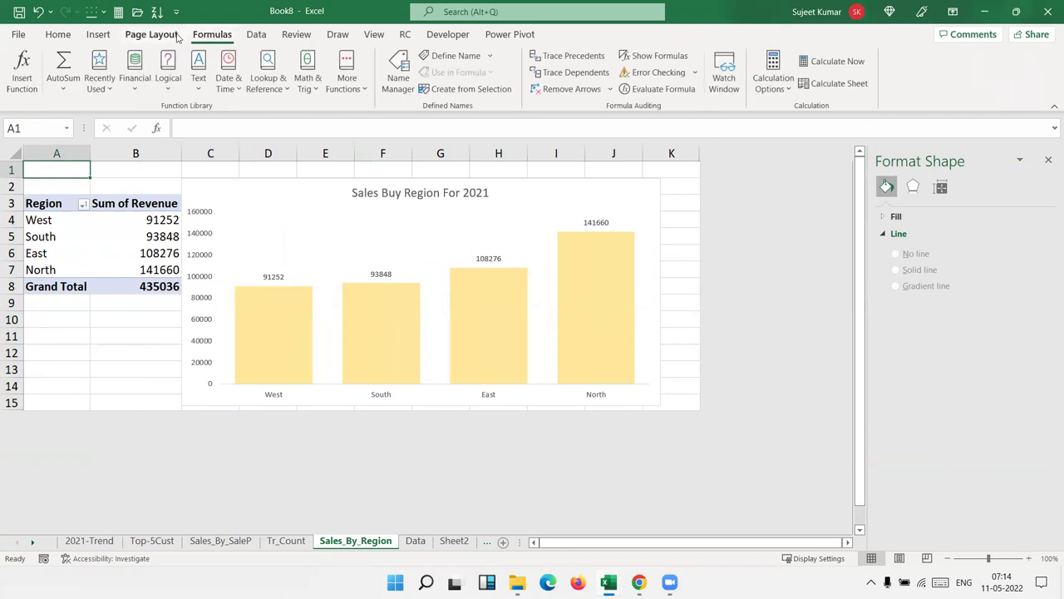
Step: Turn off gridlines on Sales_By_Region and review each sheet tab in turn
click(171, 36)
click(489, 75)
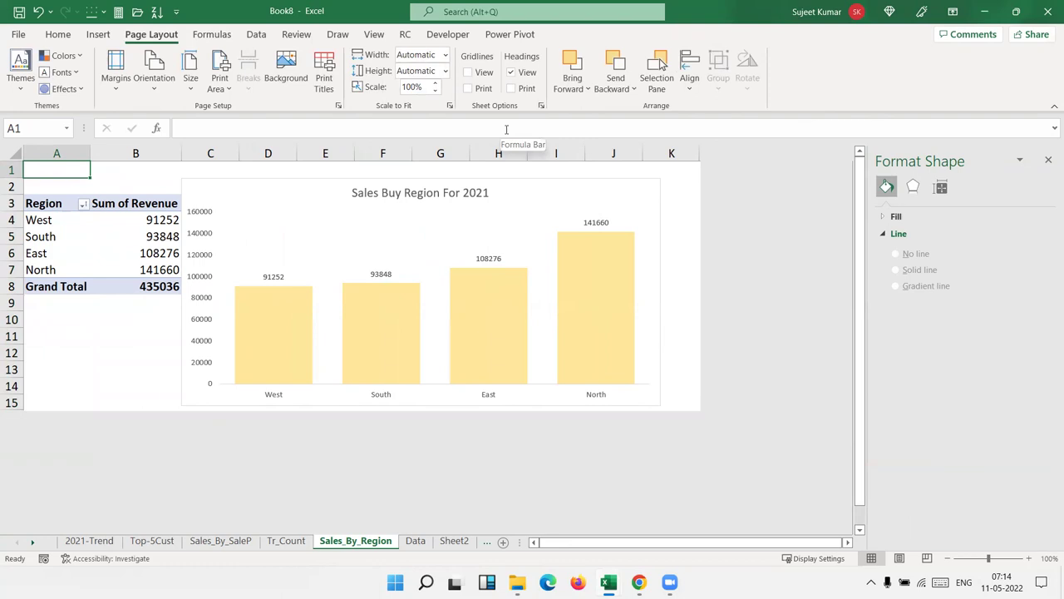
click(91, 541)
click(152, 541)
click(230, 542)
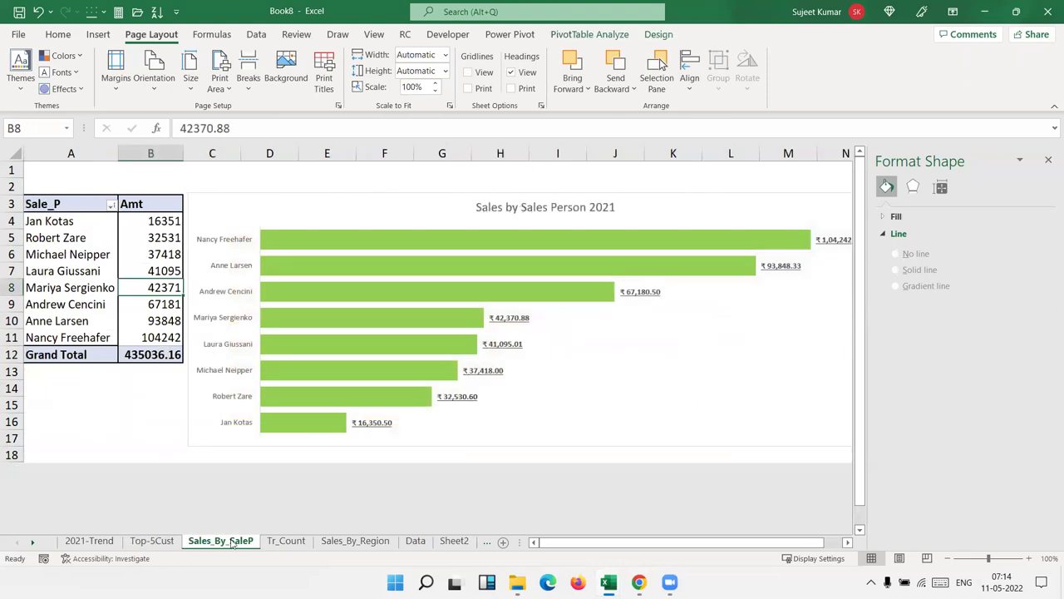
click(286, 541)
click(356, 541)
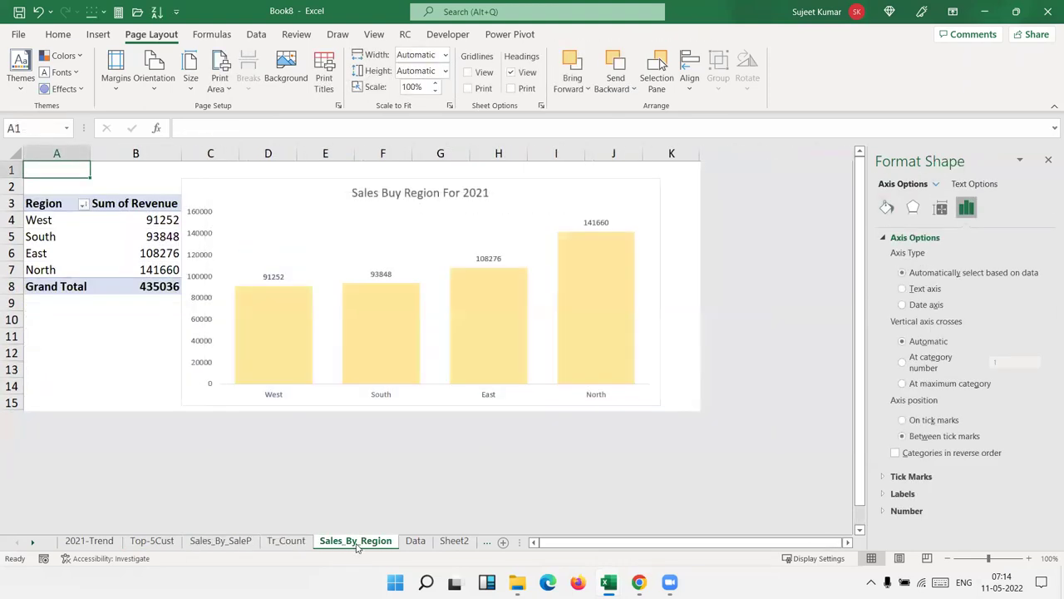
Step: Rename the empty Sheet2 to Summary
click(409, 541)
click(449, 542)
double_click(447, 542)
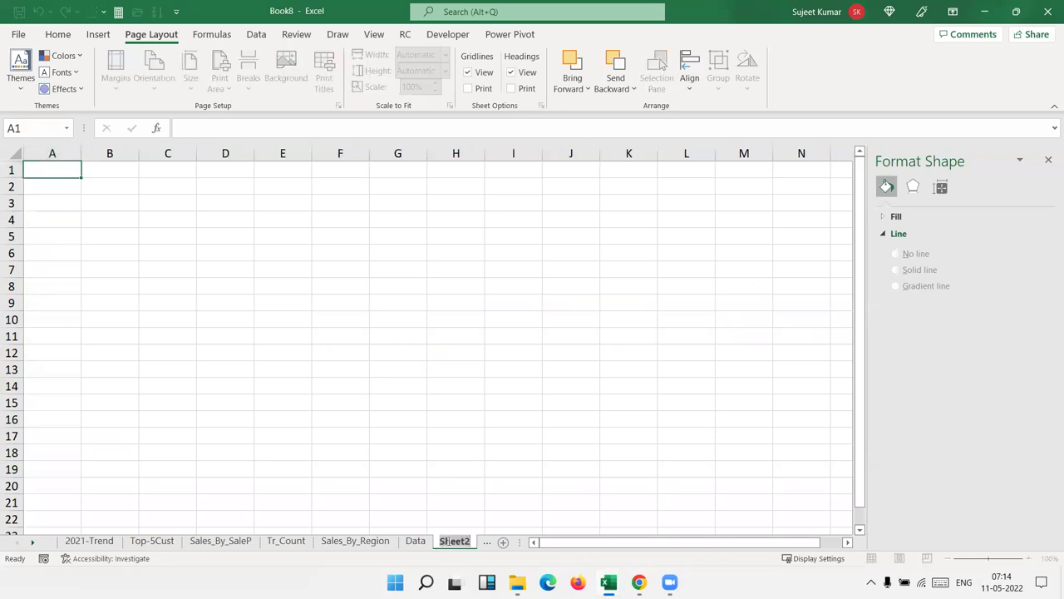
text(Summ)
text(ar)
text(y)
click(423, 475)
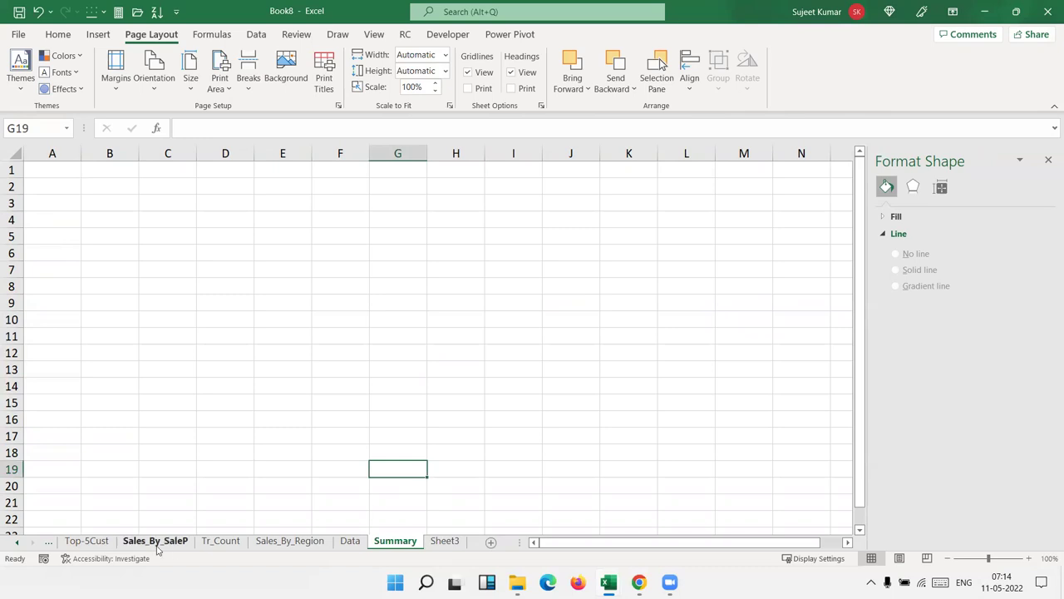
Step: Scroll the sheet tabs, look at 2021-Trend, then return to the Summary sheet
click(16, 544)
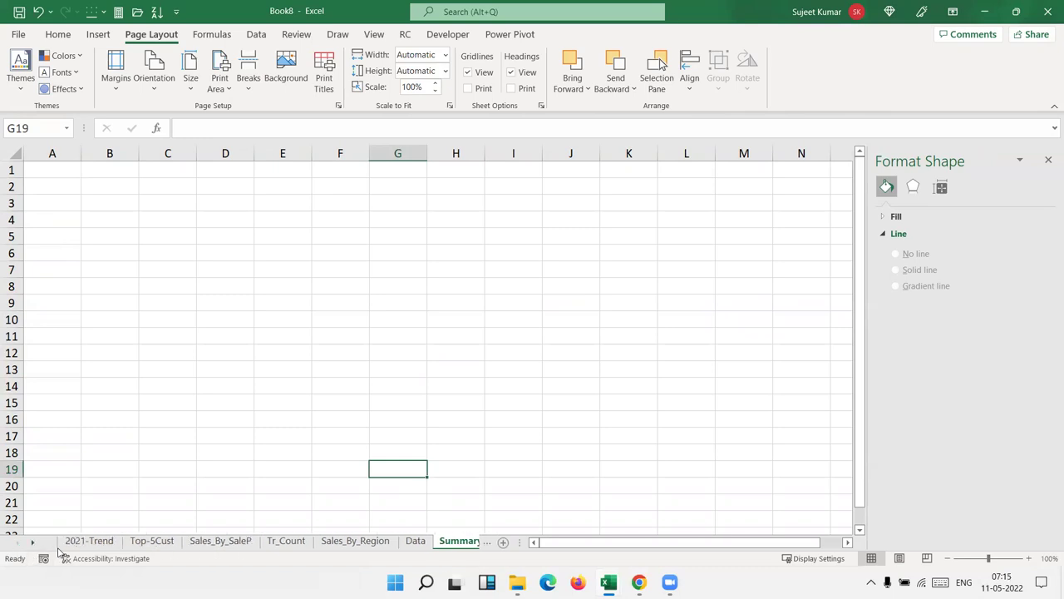
click(89, 541)
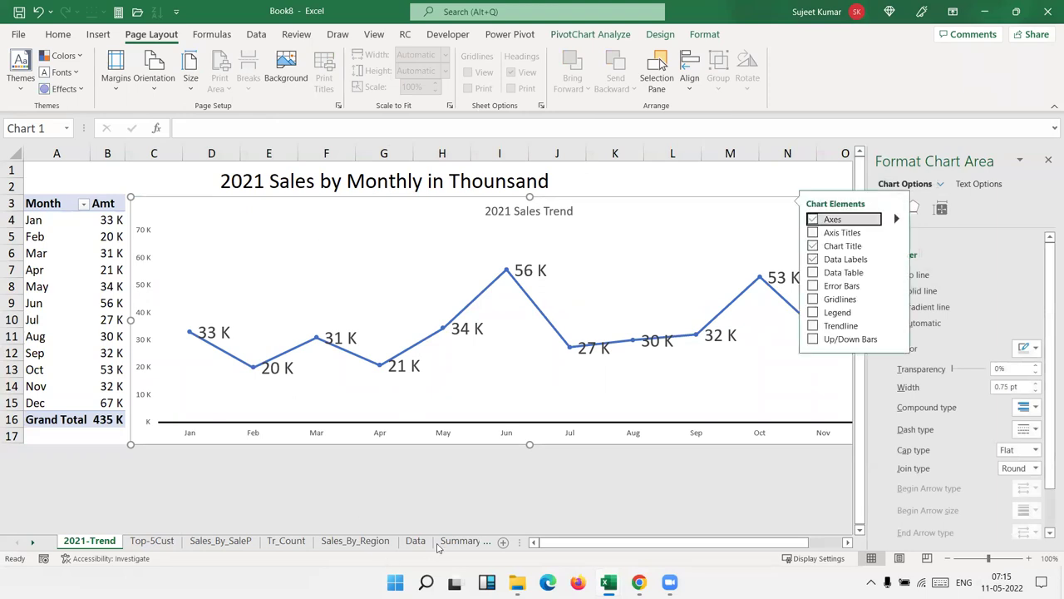
click(471, 542)
click(416, 541)
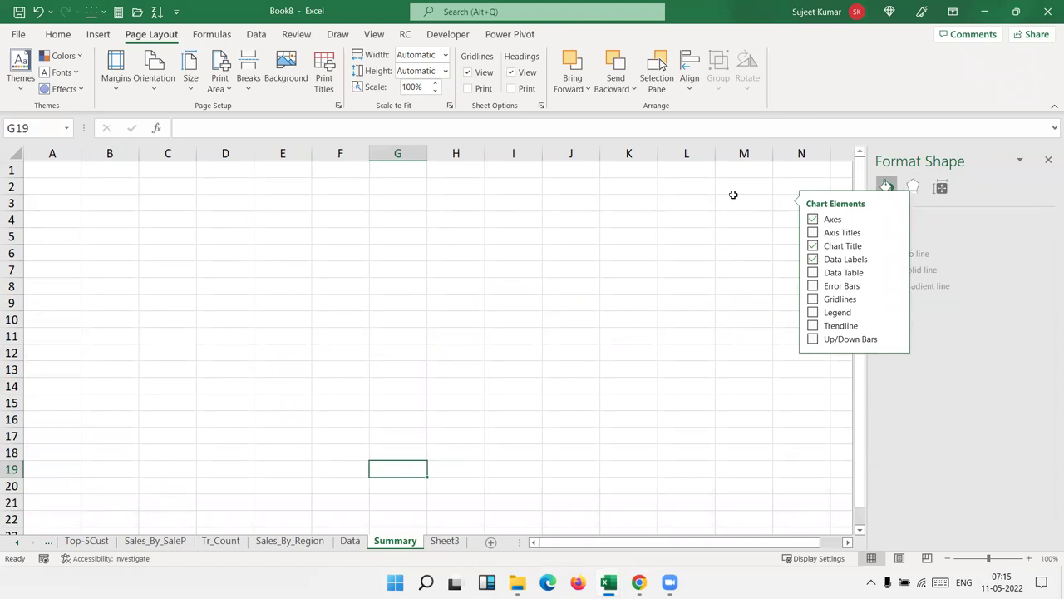
Step: Close the Format Shape pane and select rows 1–2 from column A through Q
click(1048, 159)
click(380, 216)
mouse_move(52, 168)
mouse_down()
mouse_move(63, 185)
mouse_move(987, 179)
mouse_up()
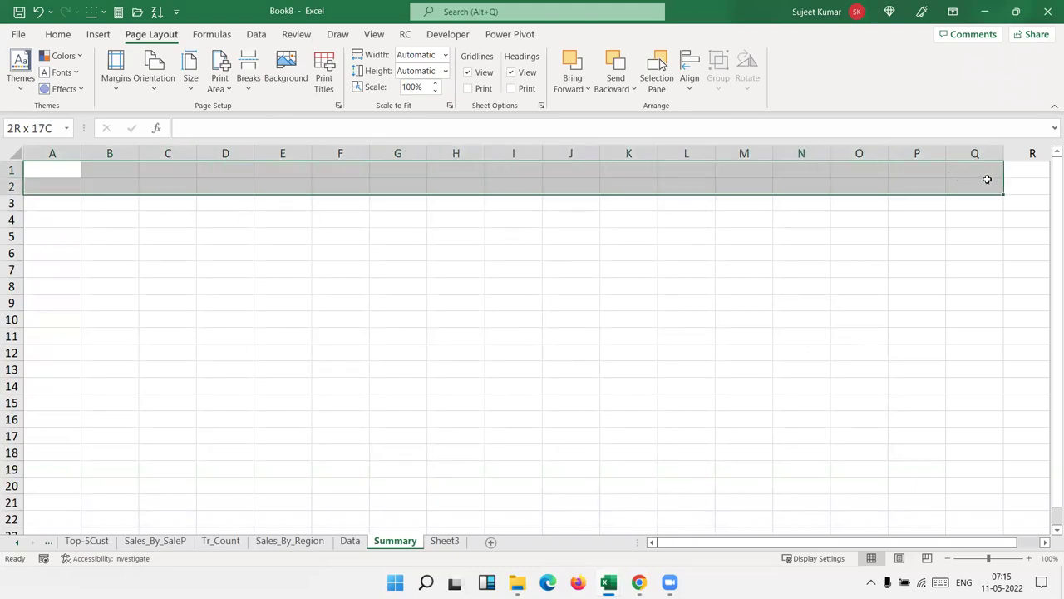
drag(987, 179, 987, 179)
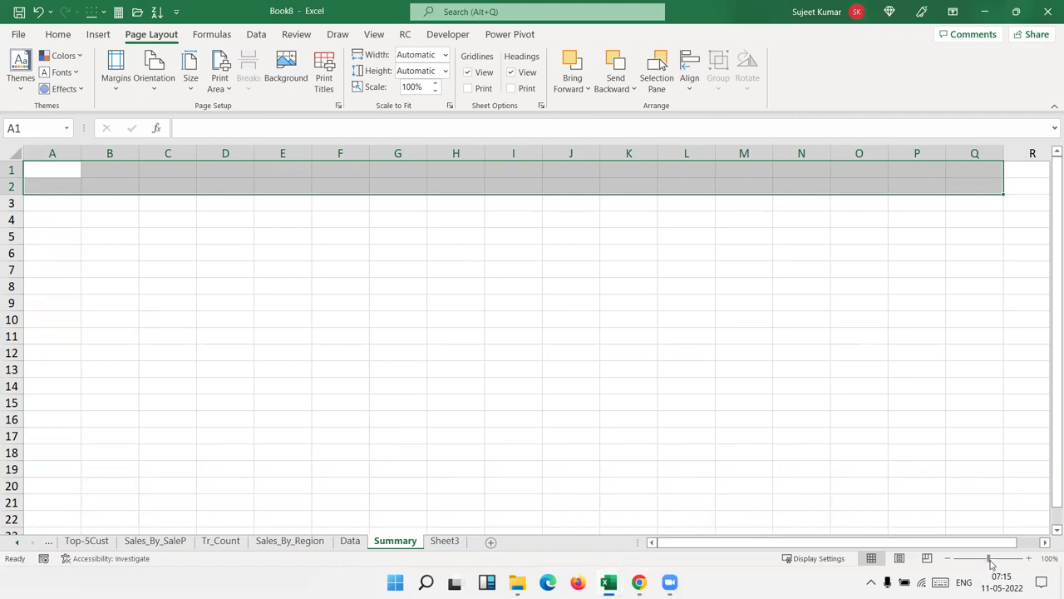
scroll(562, 317, right, 1)
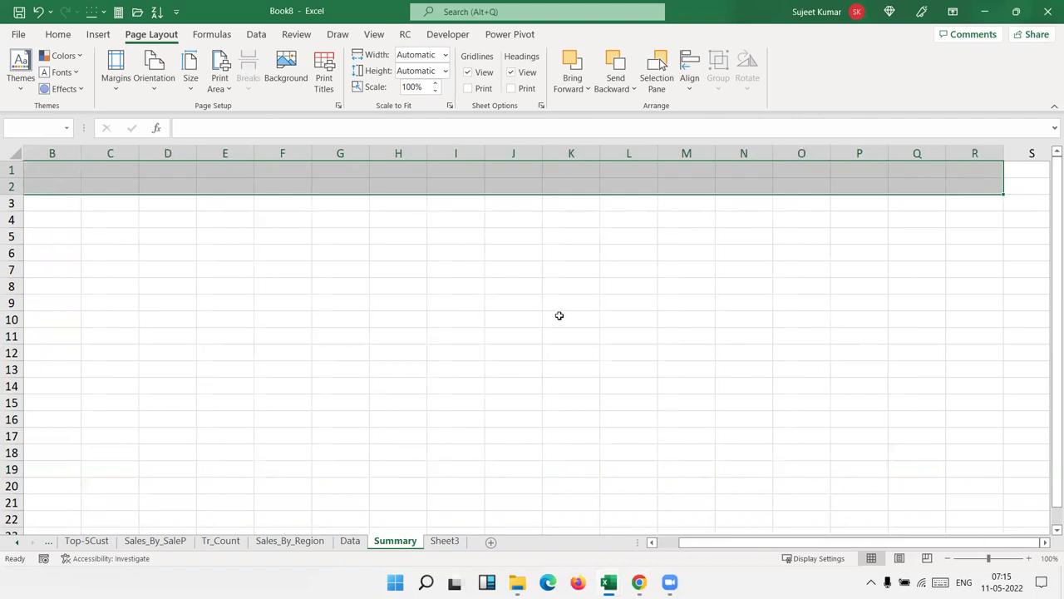
Step: Fill the large cell block from B1 to R19 and beyond with a light grey theme colour
drag(1004, 194, 1004, 532)
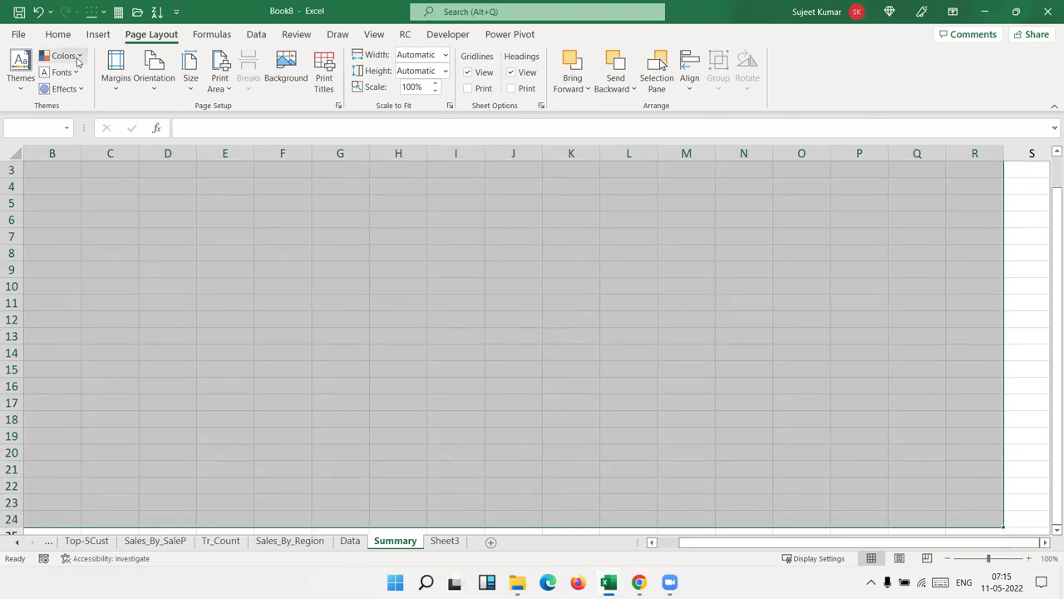
click(58, 34)
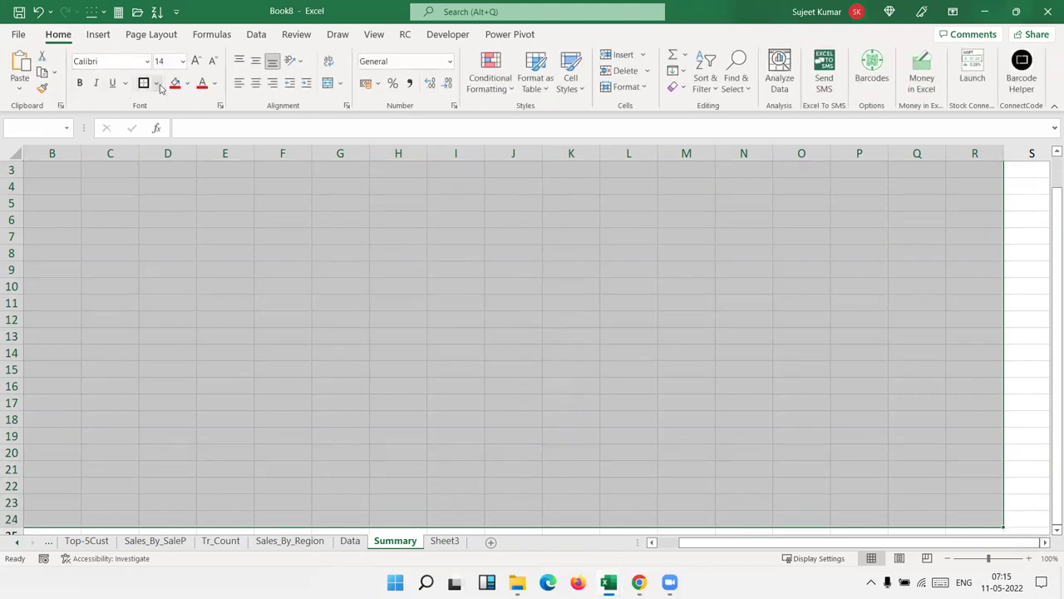
click(158, 84)
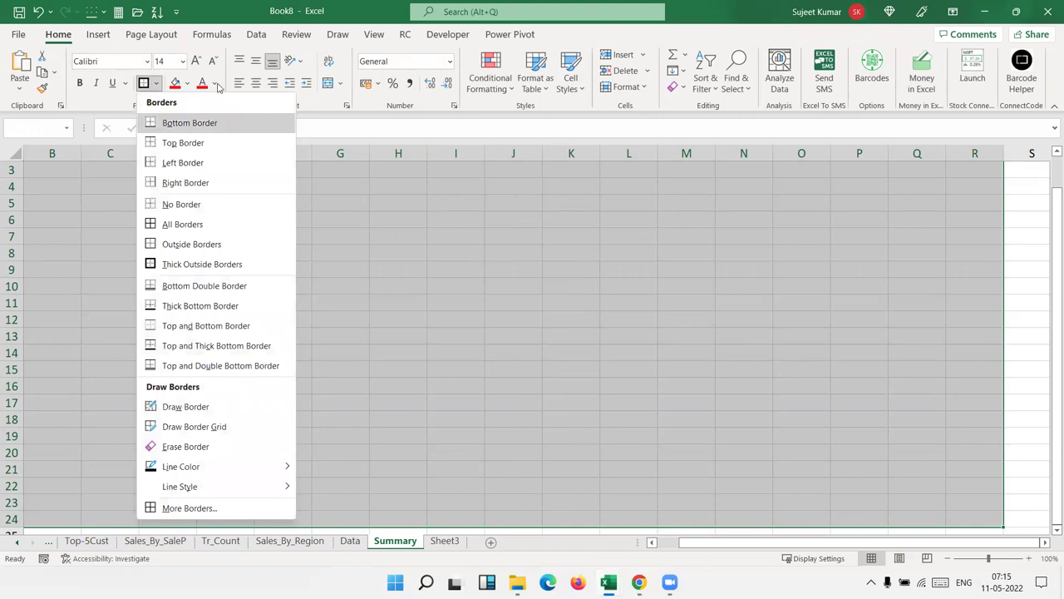
click(189, 85)
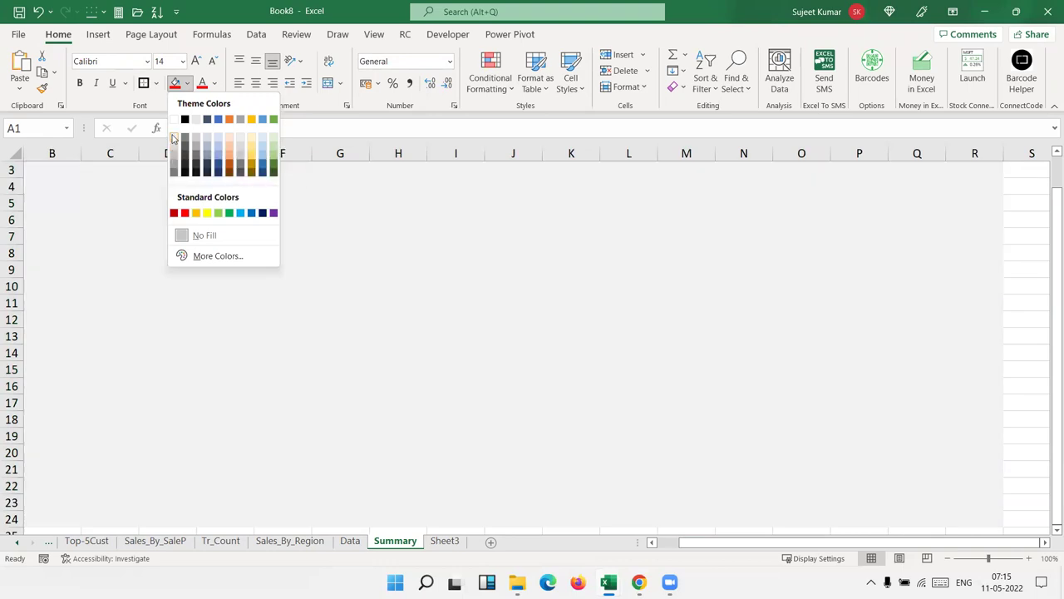
click(174, 138)
click(492, 364)
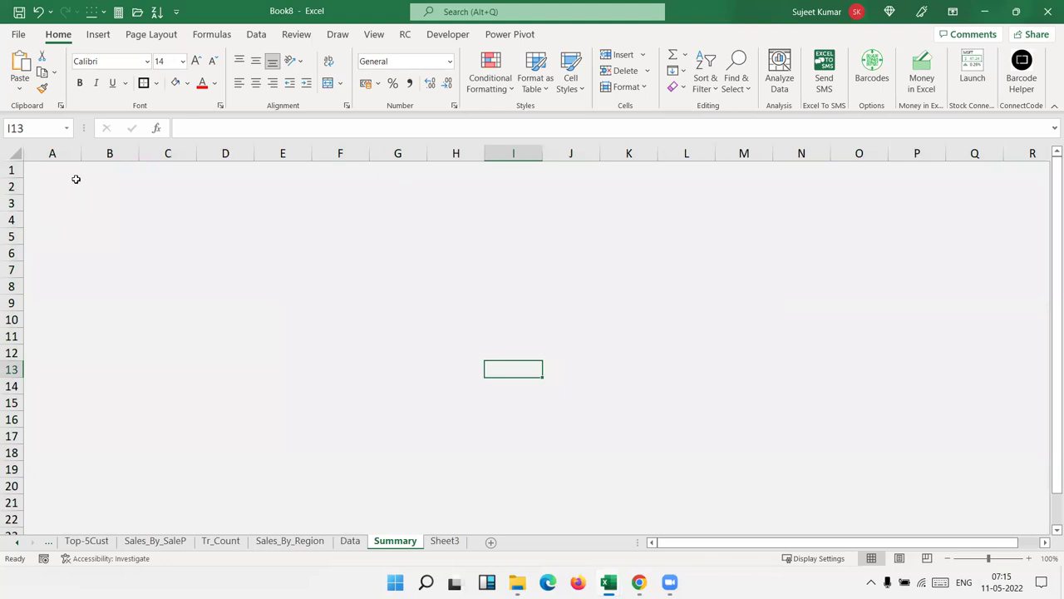
Step: Outline A1:D2 with an outside border, merge and centre it, and type 'Sales Dashboard 20'
drag(59, 171, 212, 189)
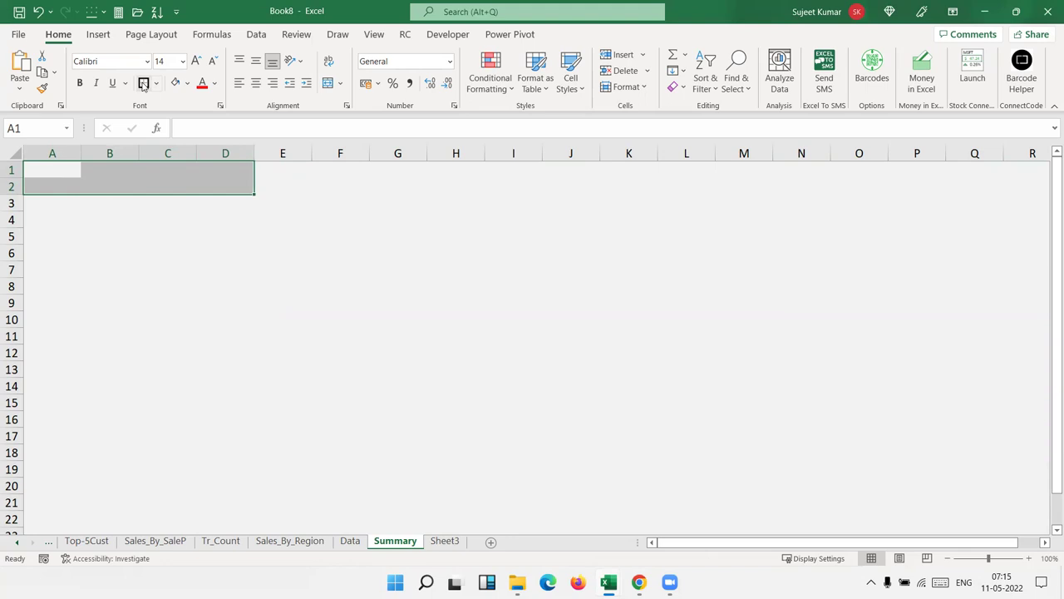
click(143, 83)
click(204, 247)
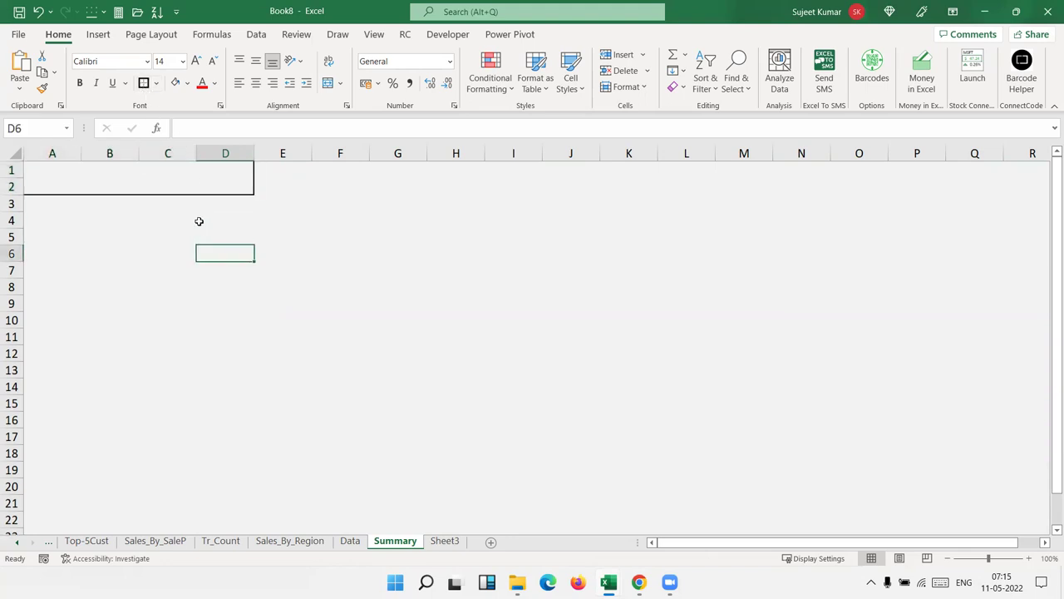
key(ctrl+z)
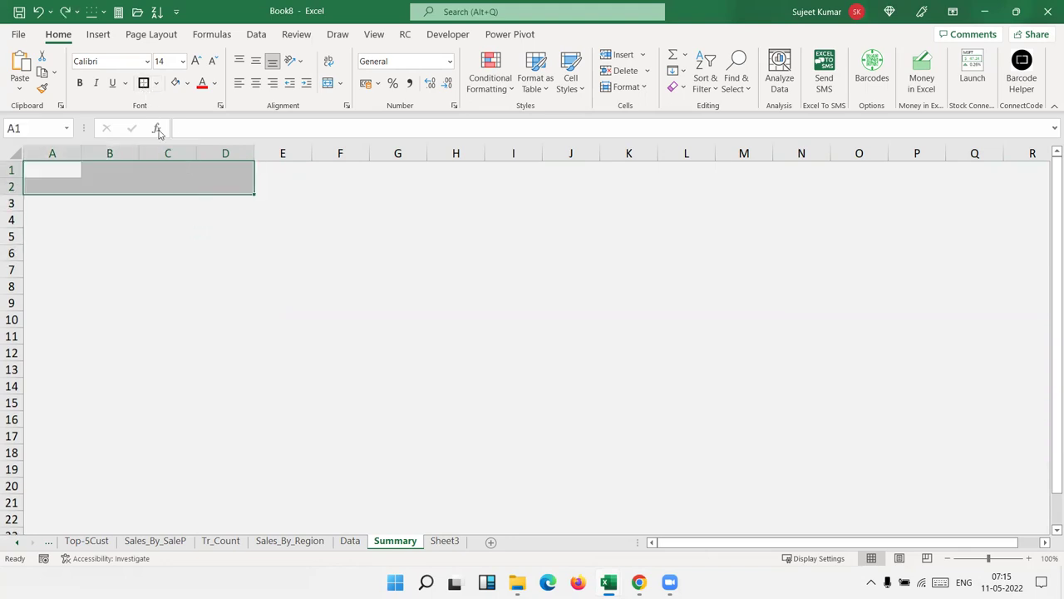
click(326, 84)
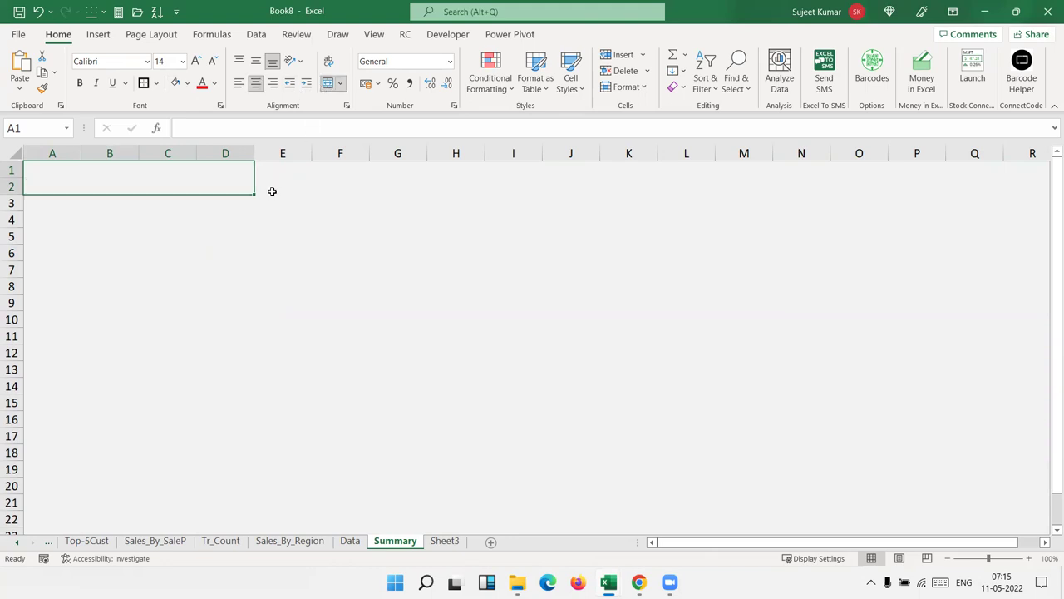
text(Sales Dash)
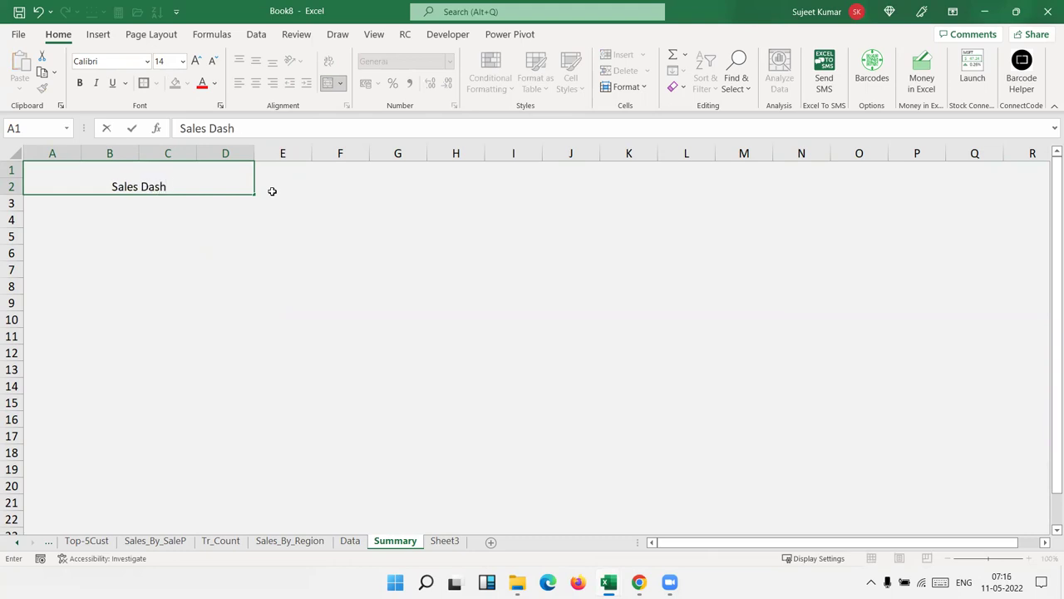